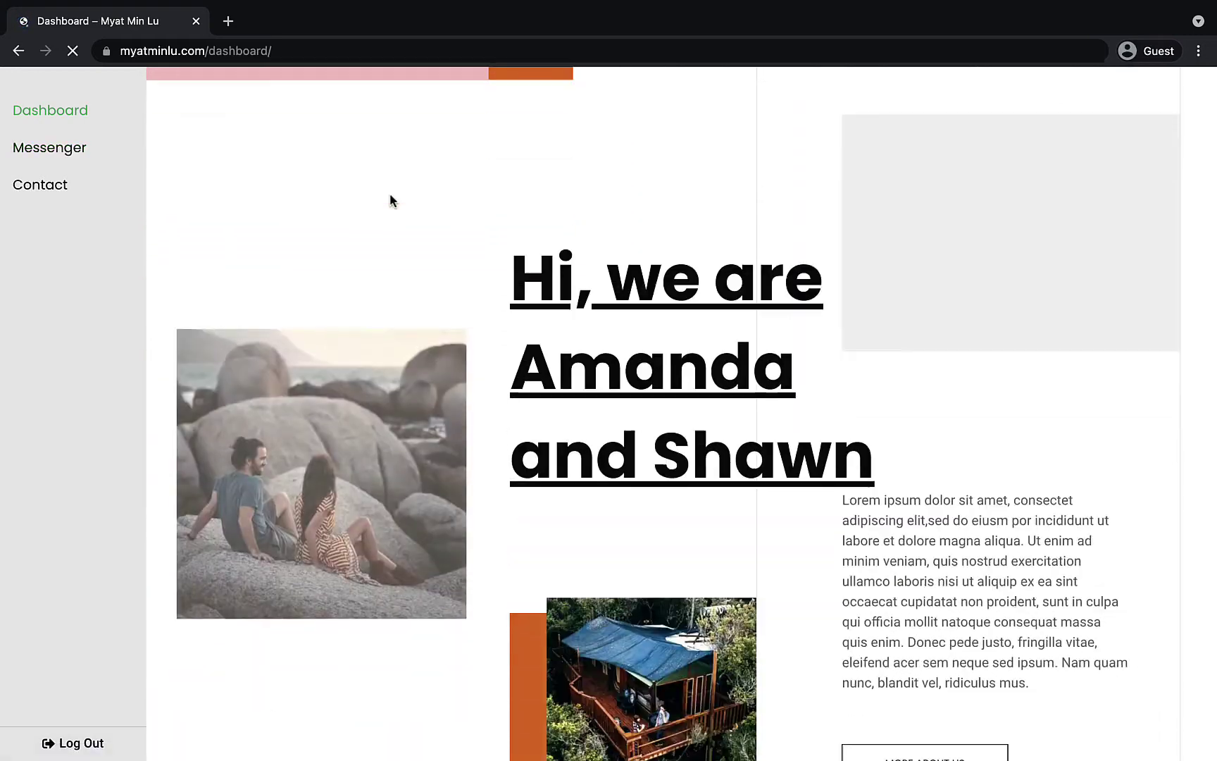
scroll(390, 201, "up", 7)
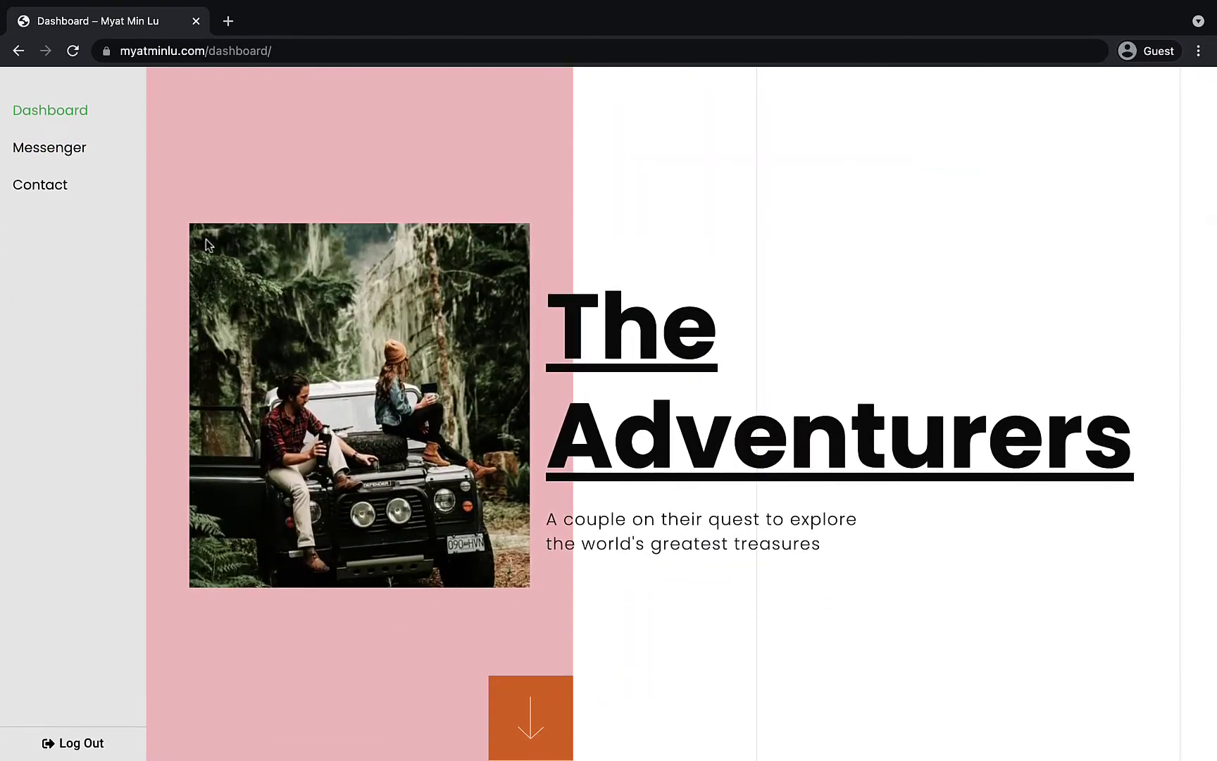
scroll(682, 323, "down", 4)
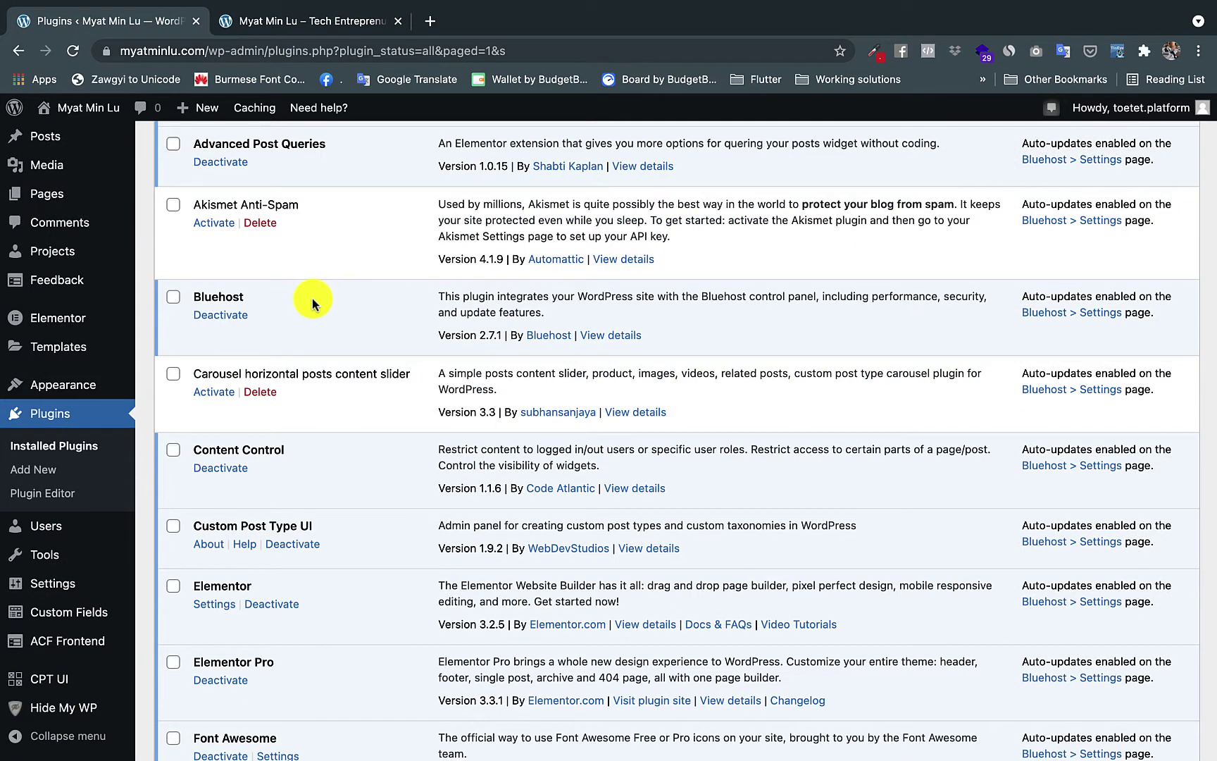
scroll(348, 294, "down", 3)
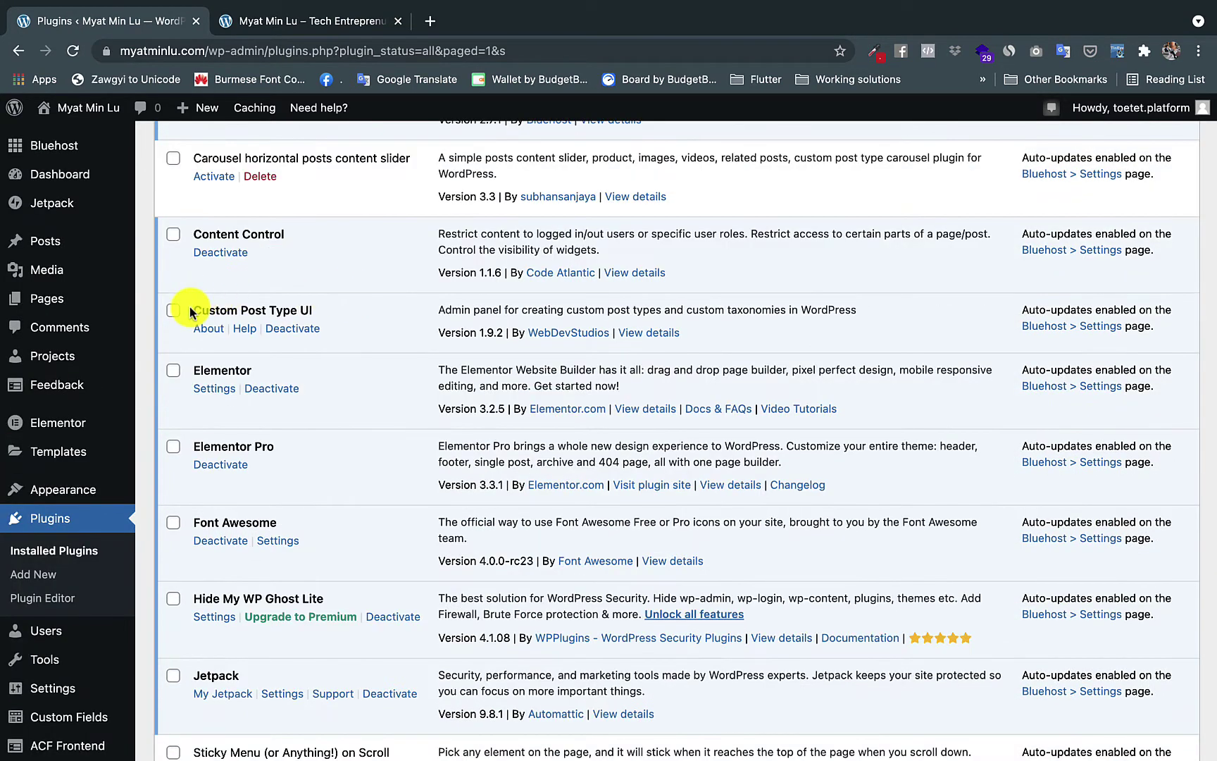
- Scroll the installed plugins list to confirm Custom Post Type UI is active
left_click_drag(190, 310, 348, 313)
- Search the plugin directory for 'cpt ui' and find Custom Post Type UI already active
left_click(345, 311)
left_click(40, 523)
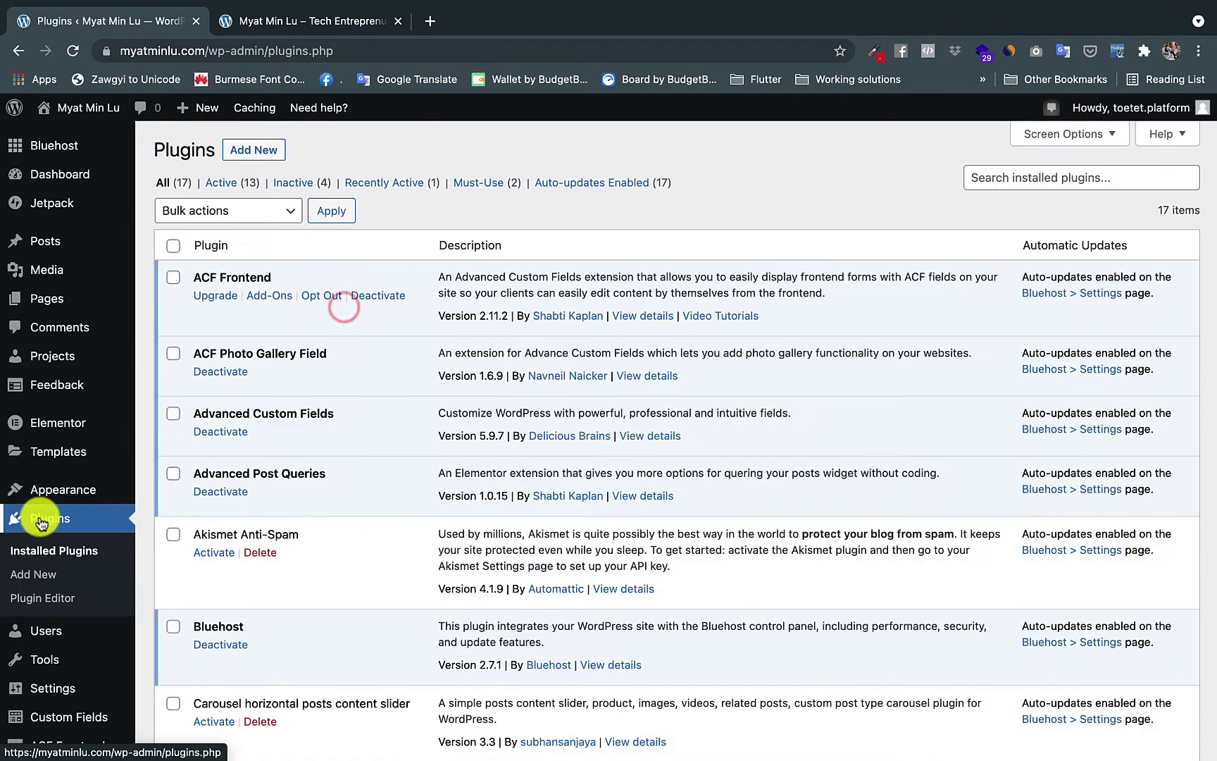
left_click(57, 575)
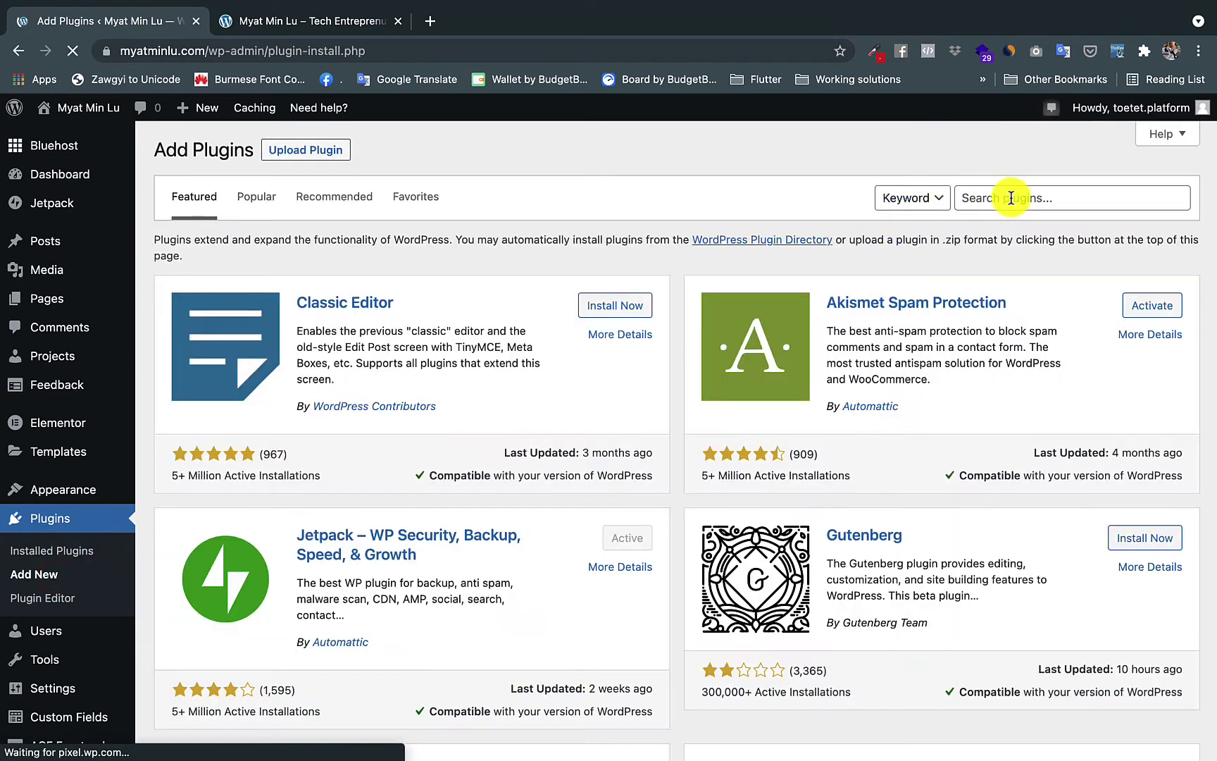
left_click(1016, 196)
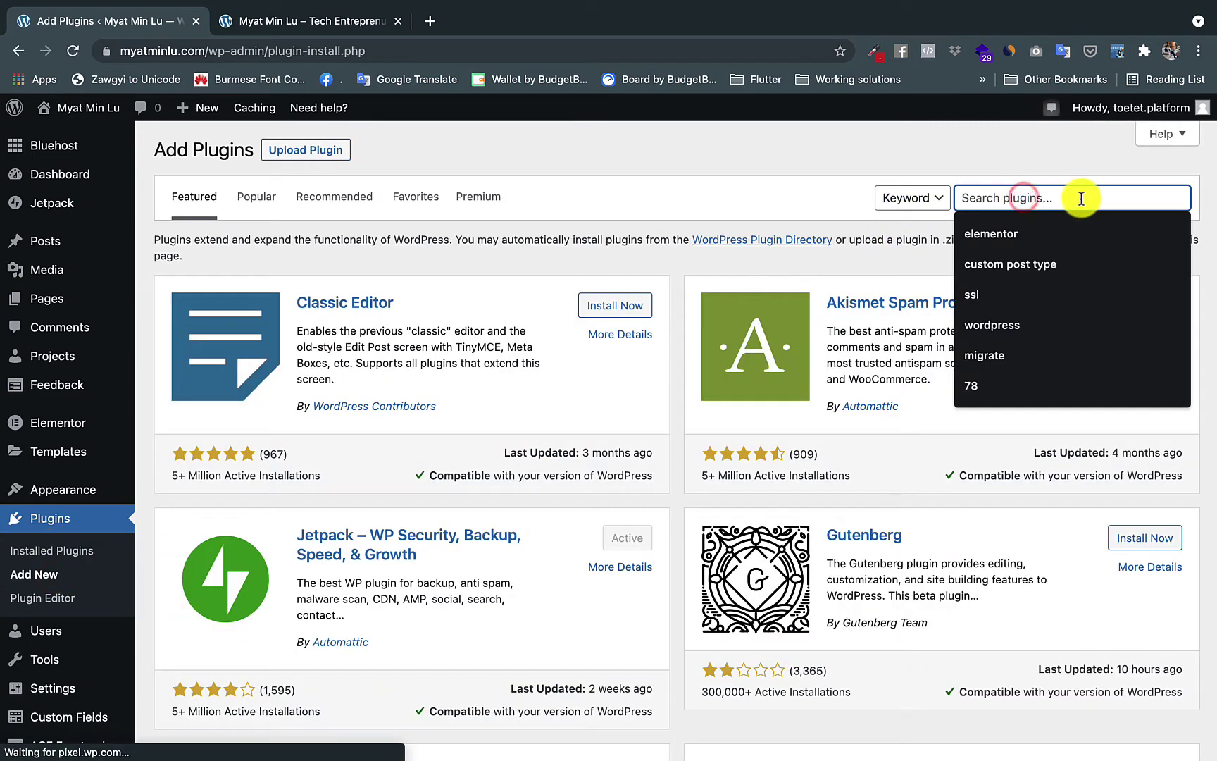
type("cpt ui")
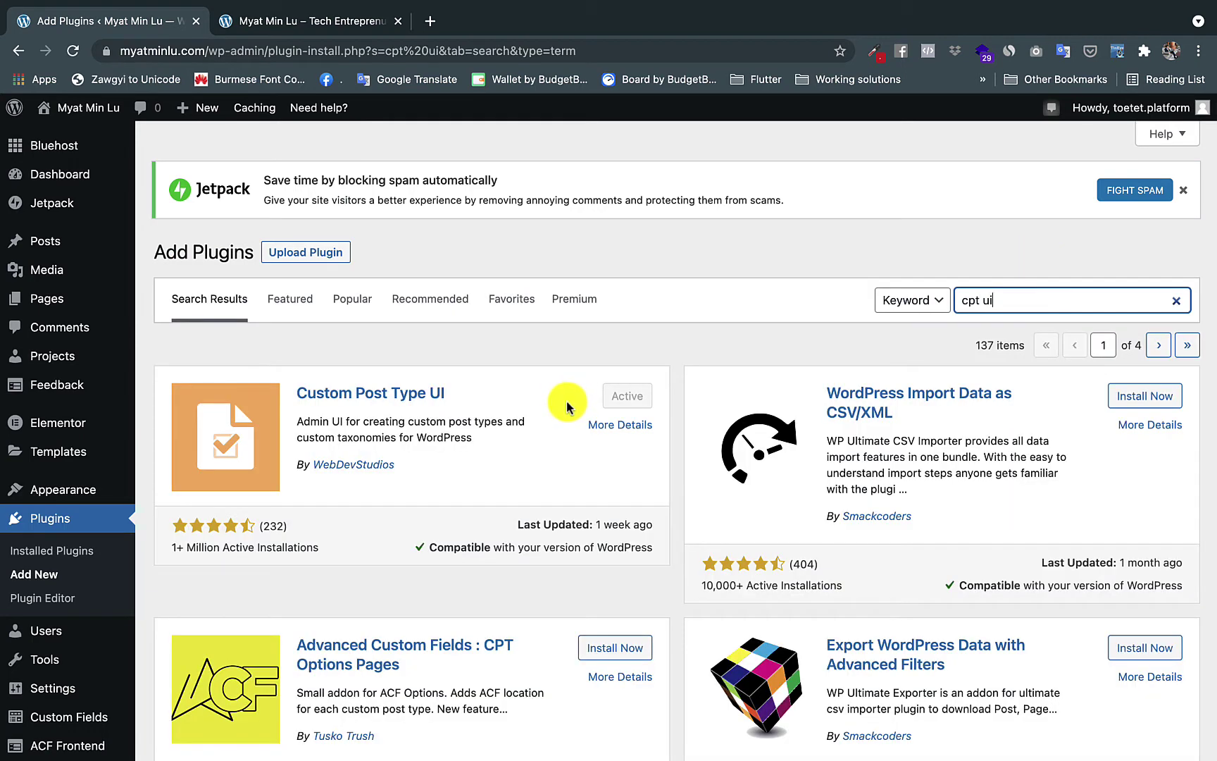
scroll(114, 460, "down", 5)
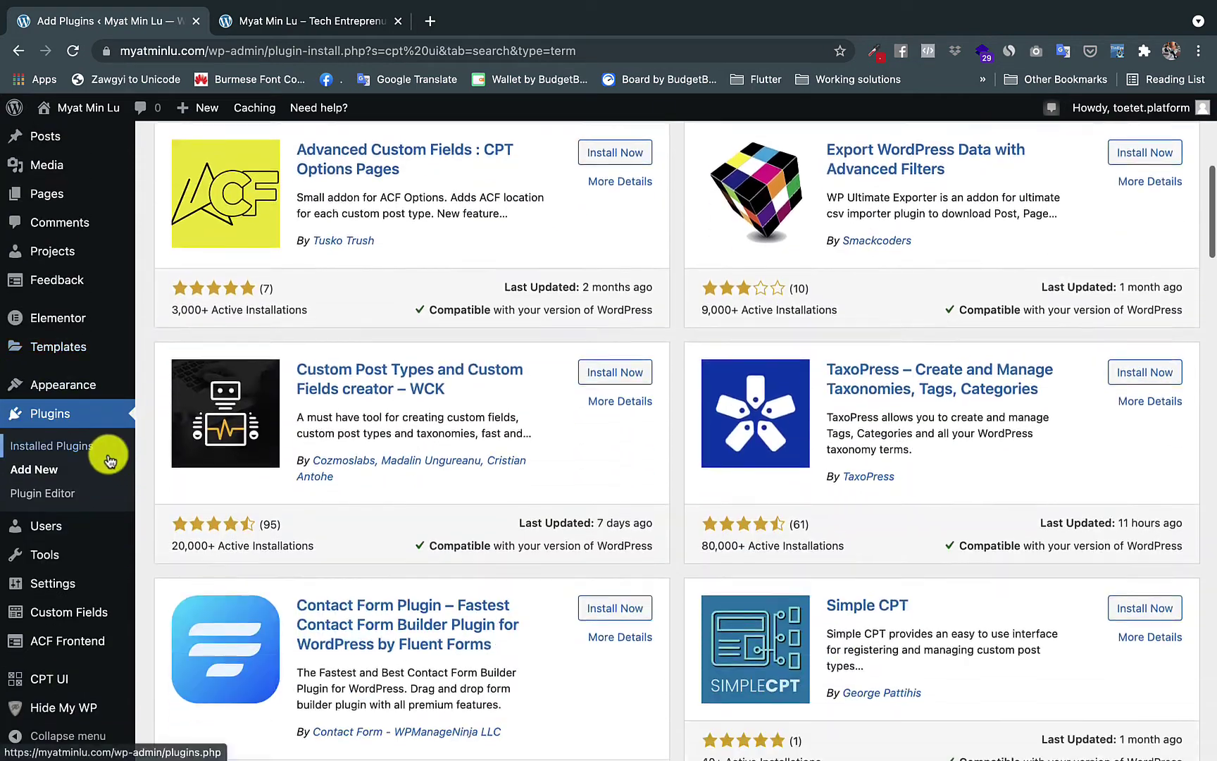
scroll(109, 462, "down", 1)
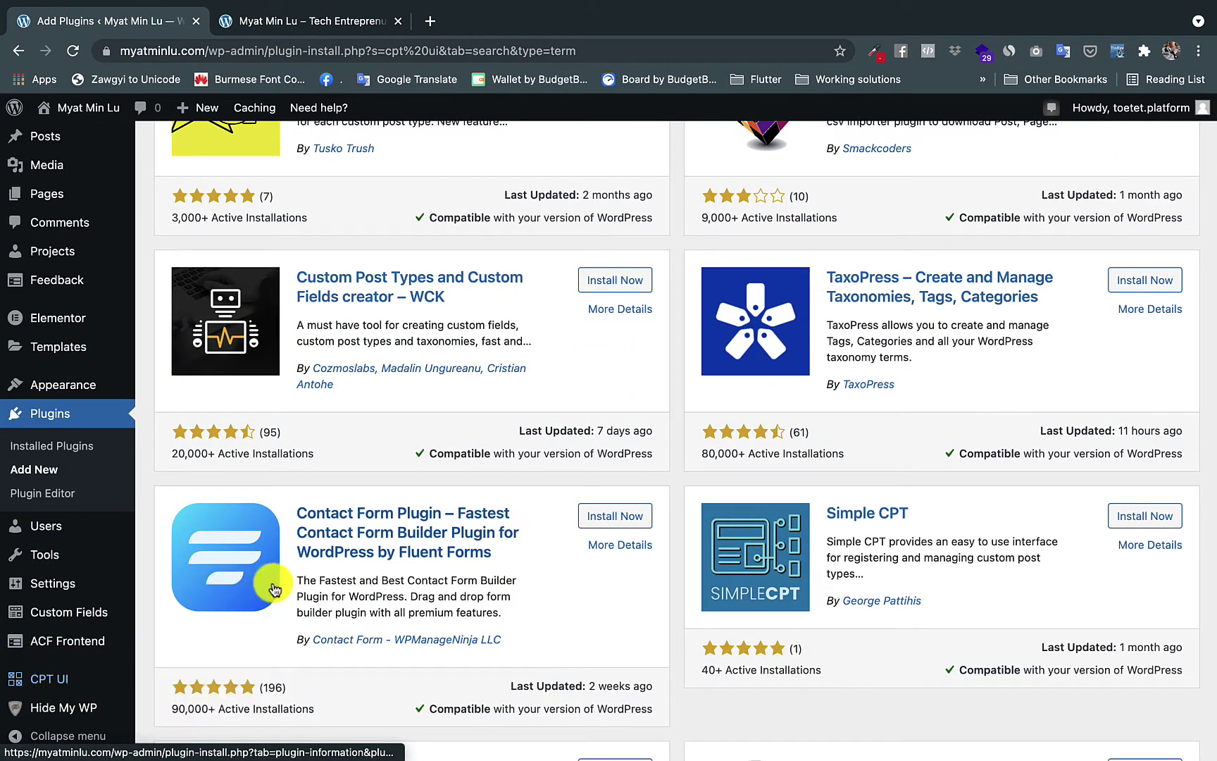
- Enter taxonomy slug page_categorie with labels Page Categories and Page Categorie
left_click(238, 598)
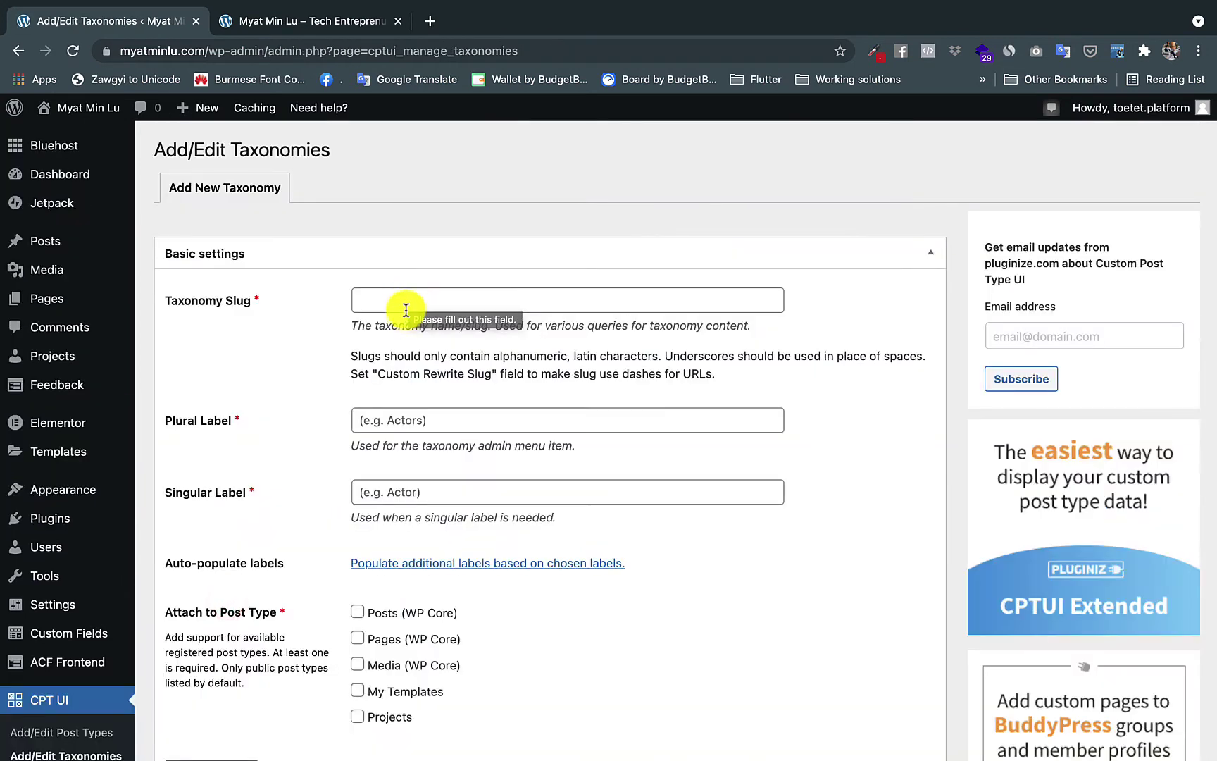
left_click(406, 303)
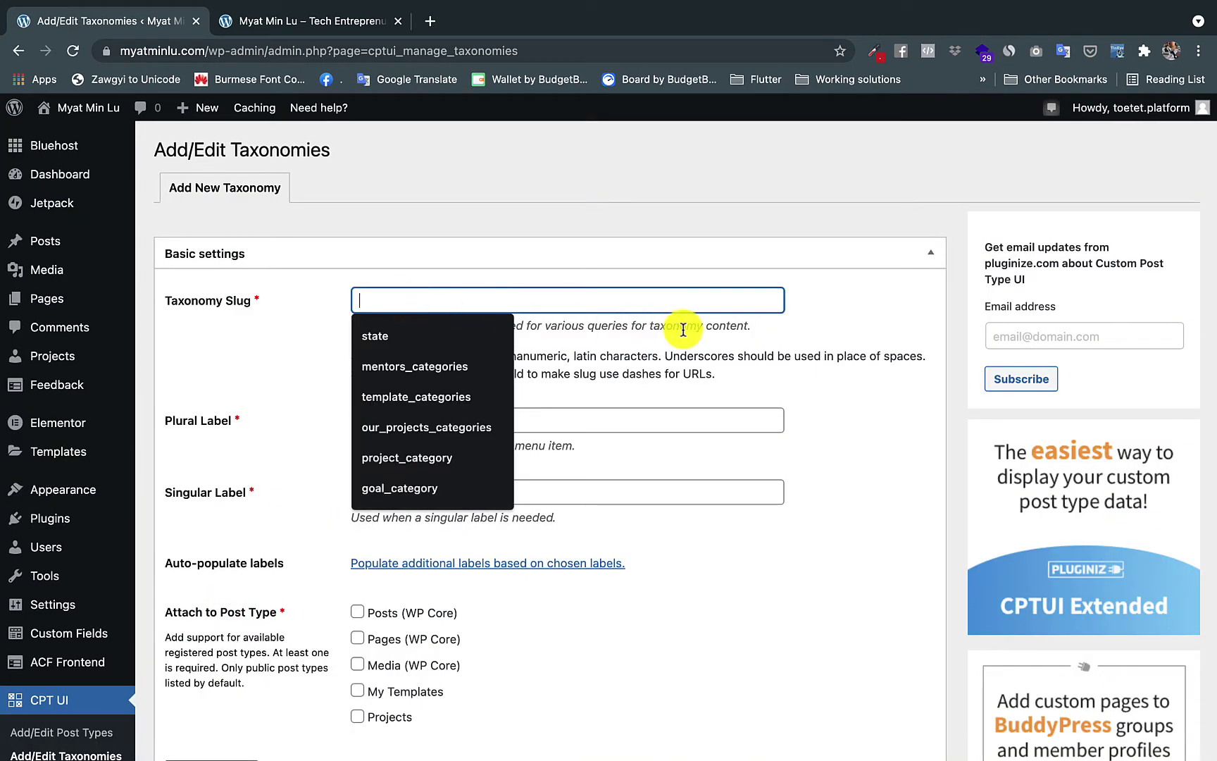
type("t")
key("BackSpace")
type("p")
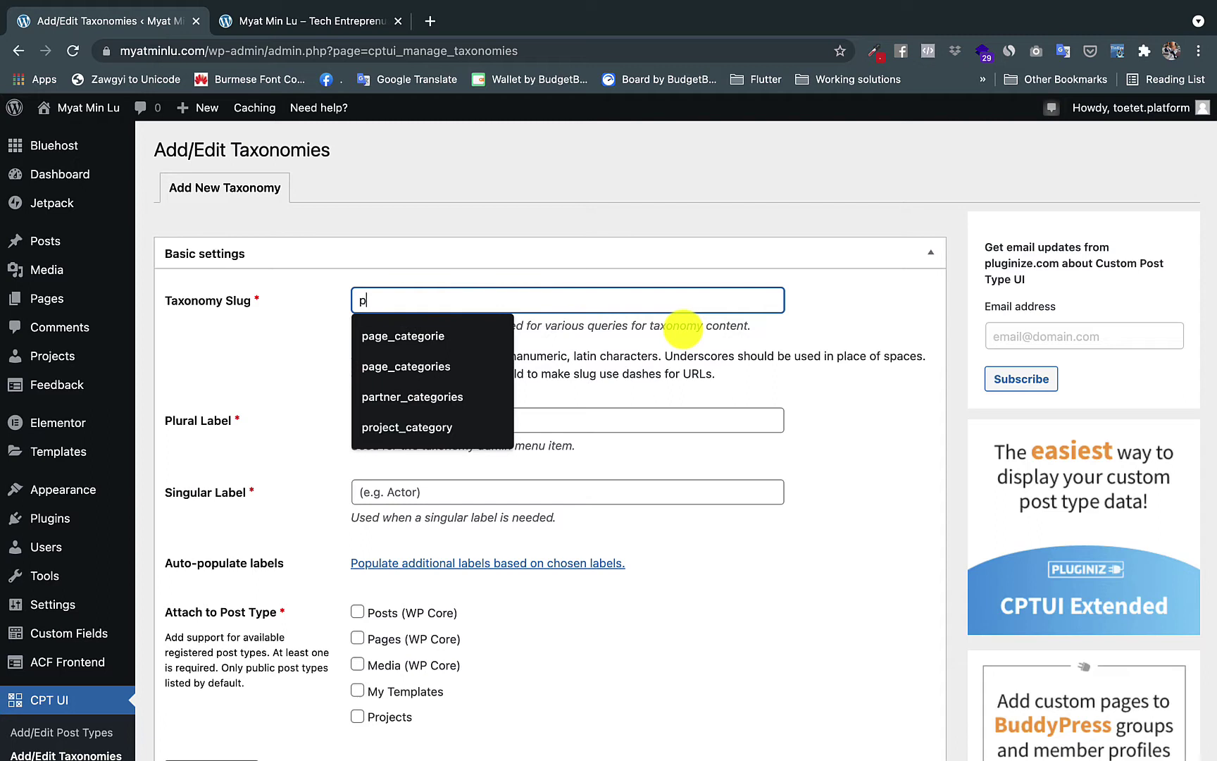
type("age_categorie")
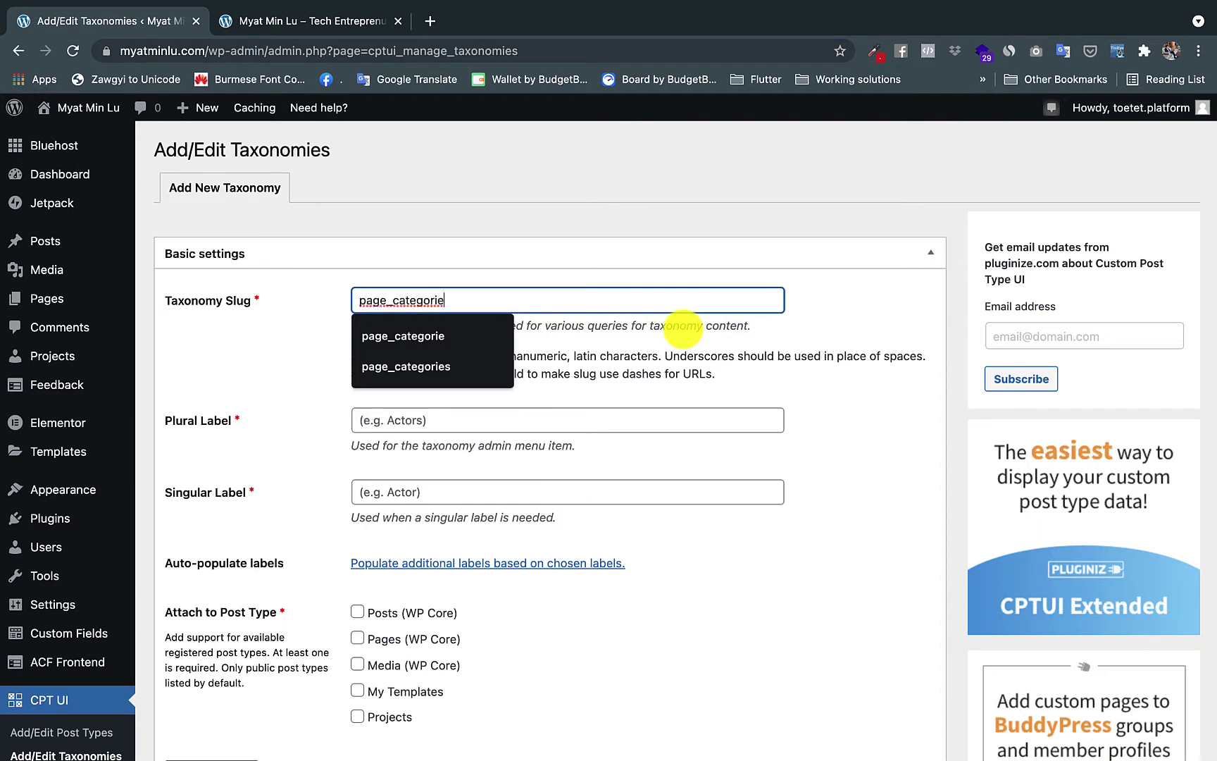
left_click(211, 362)
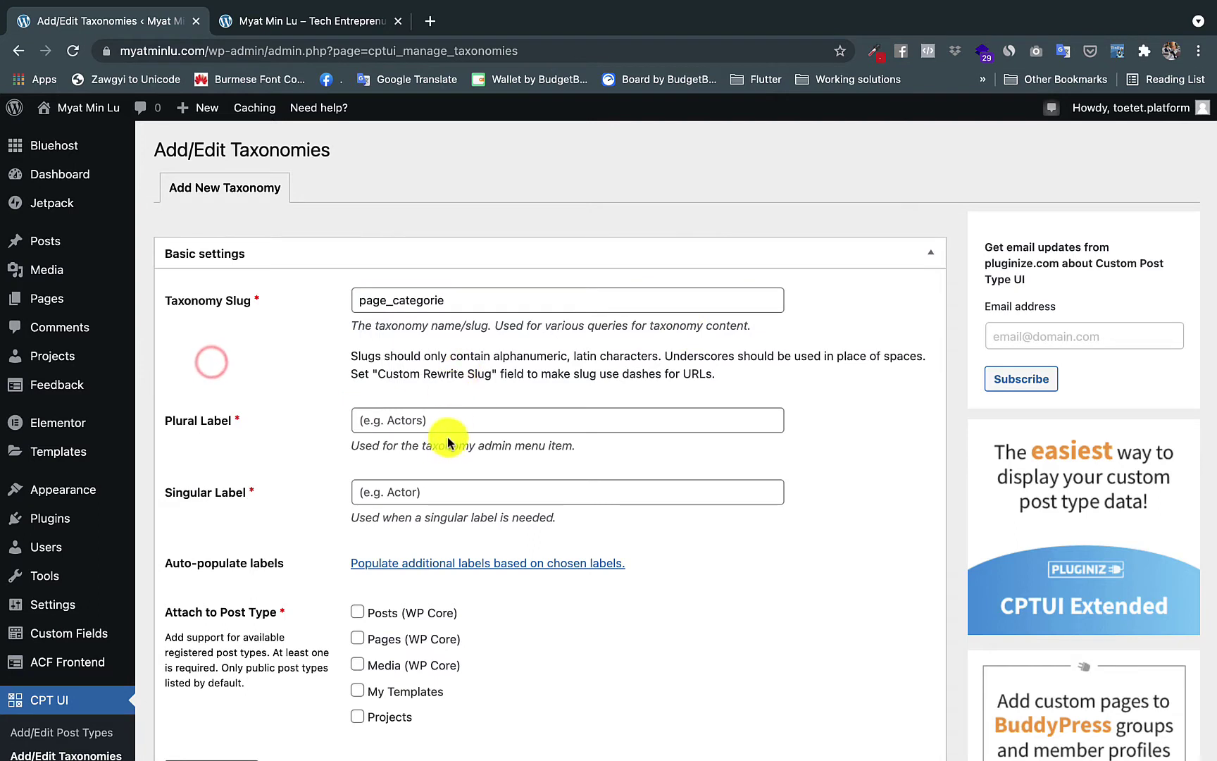
left_click(459, 422)
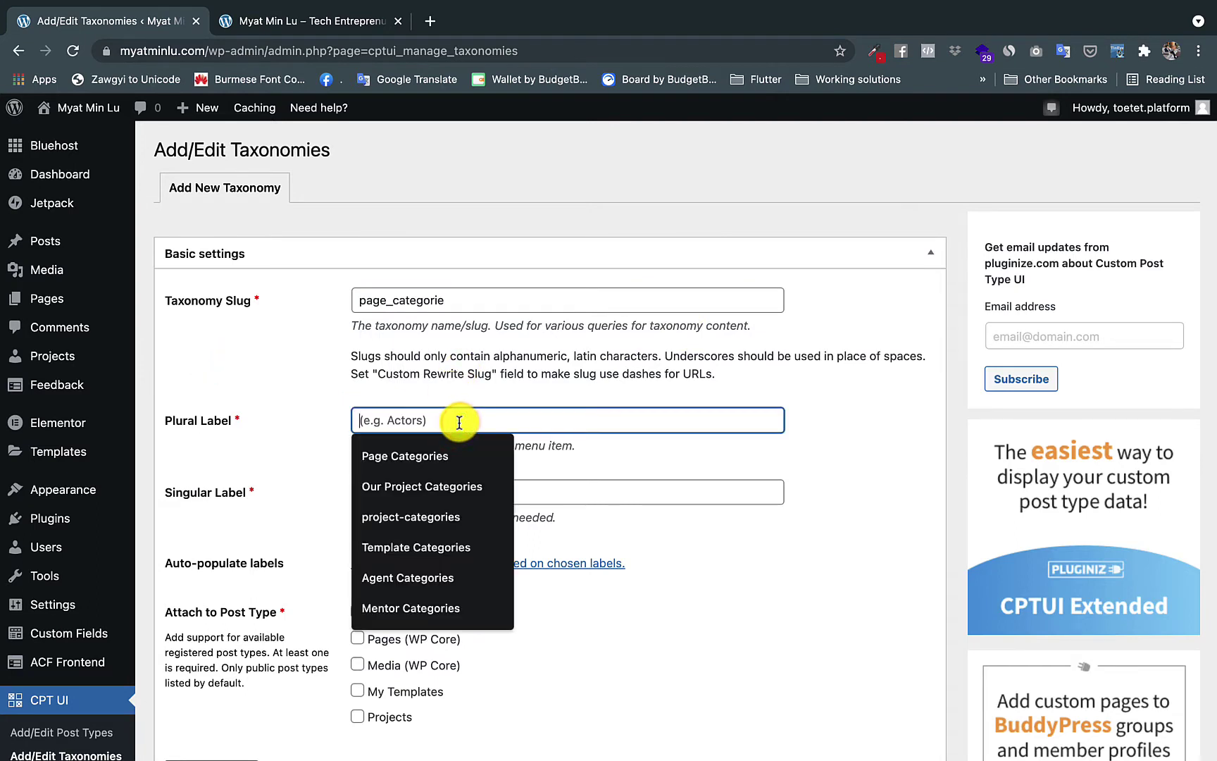
left_click(408, 456)
left_click(491, 494)
type("Page Categories")
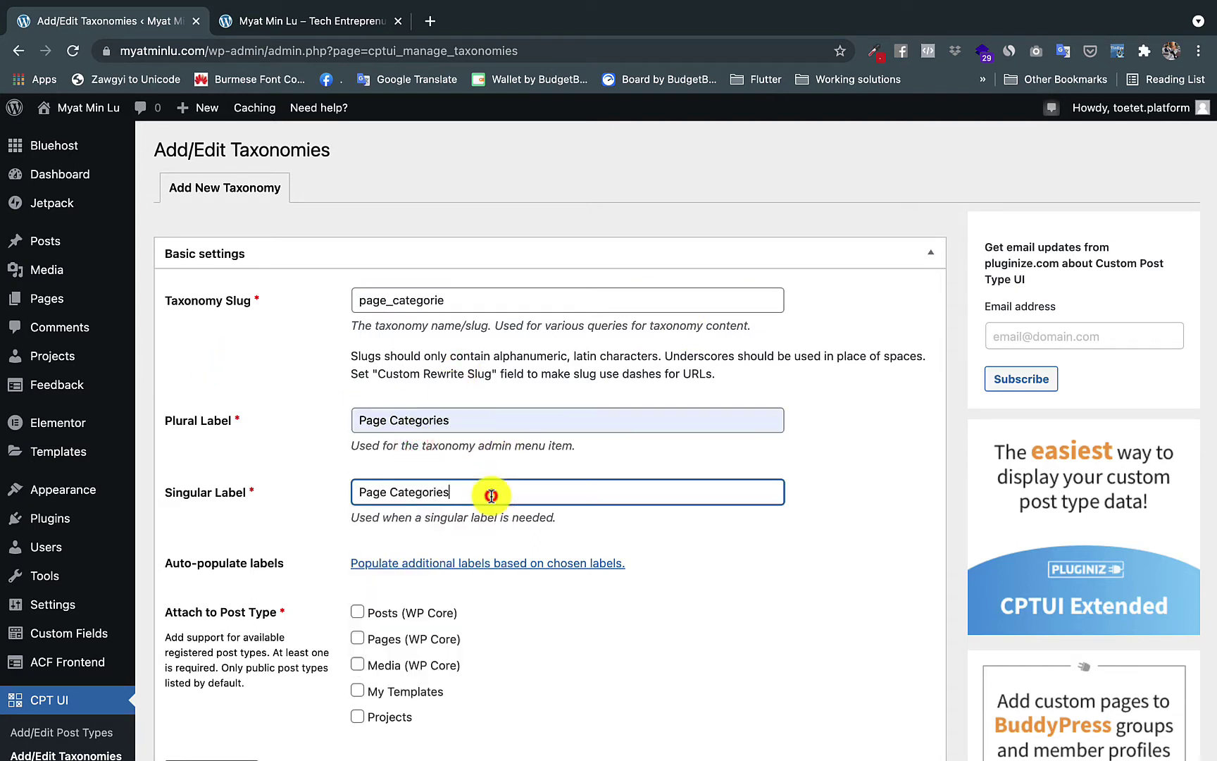
left_click(193, 515)
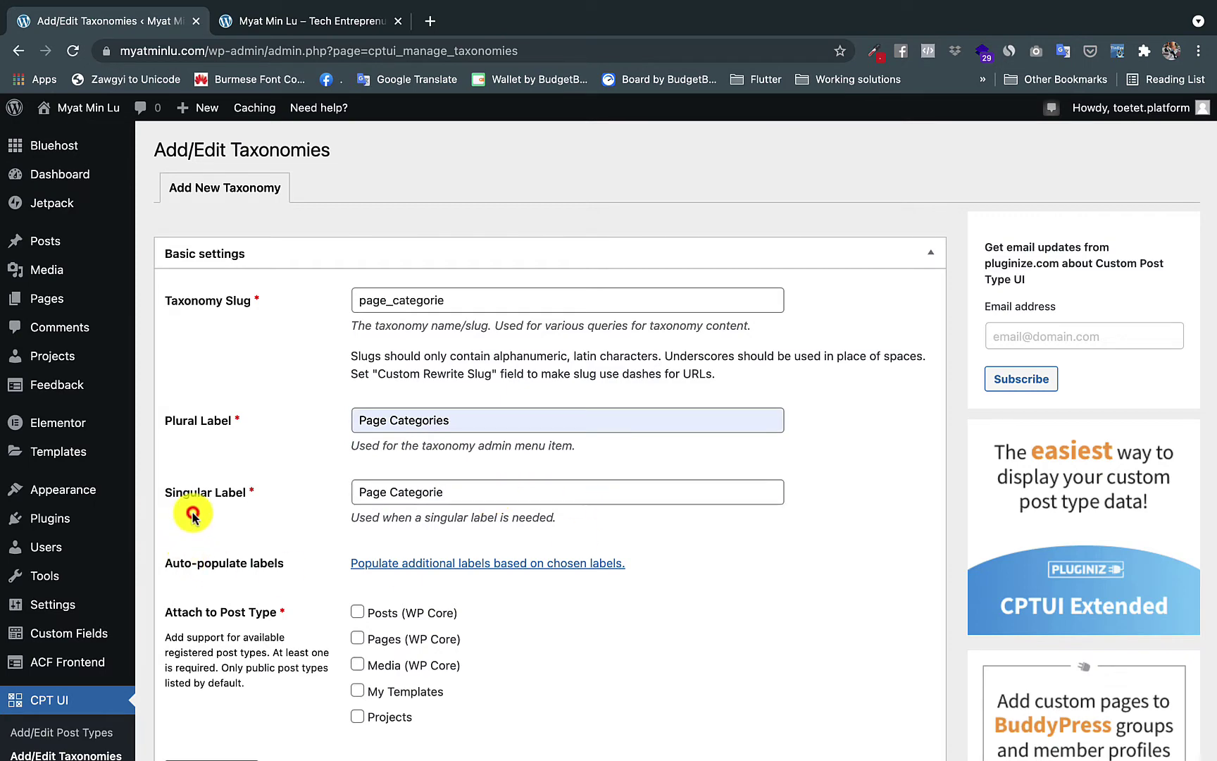
scroll(192, 515, "down", 3)
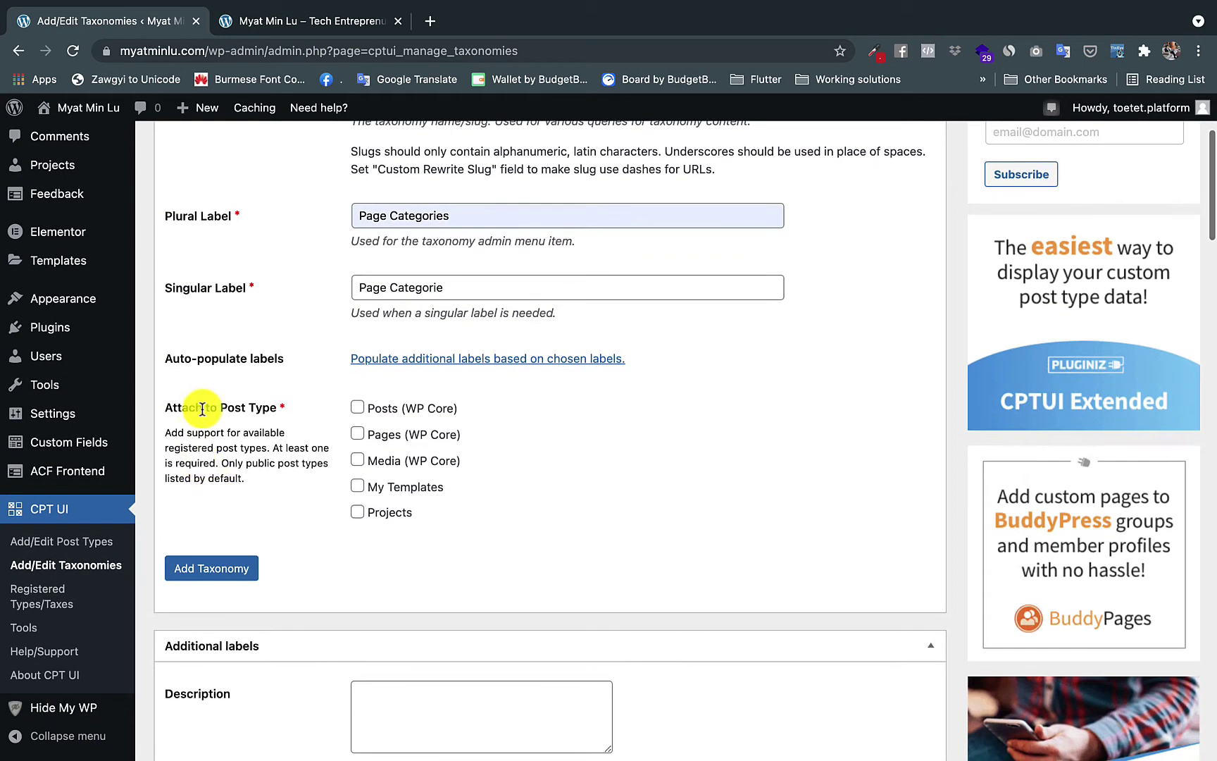
- Attach the taxonomy to Pages (WP Core)
left_click_drag(177, 406, 285, 412)
left_click(264, 419)
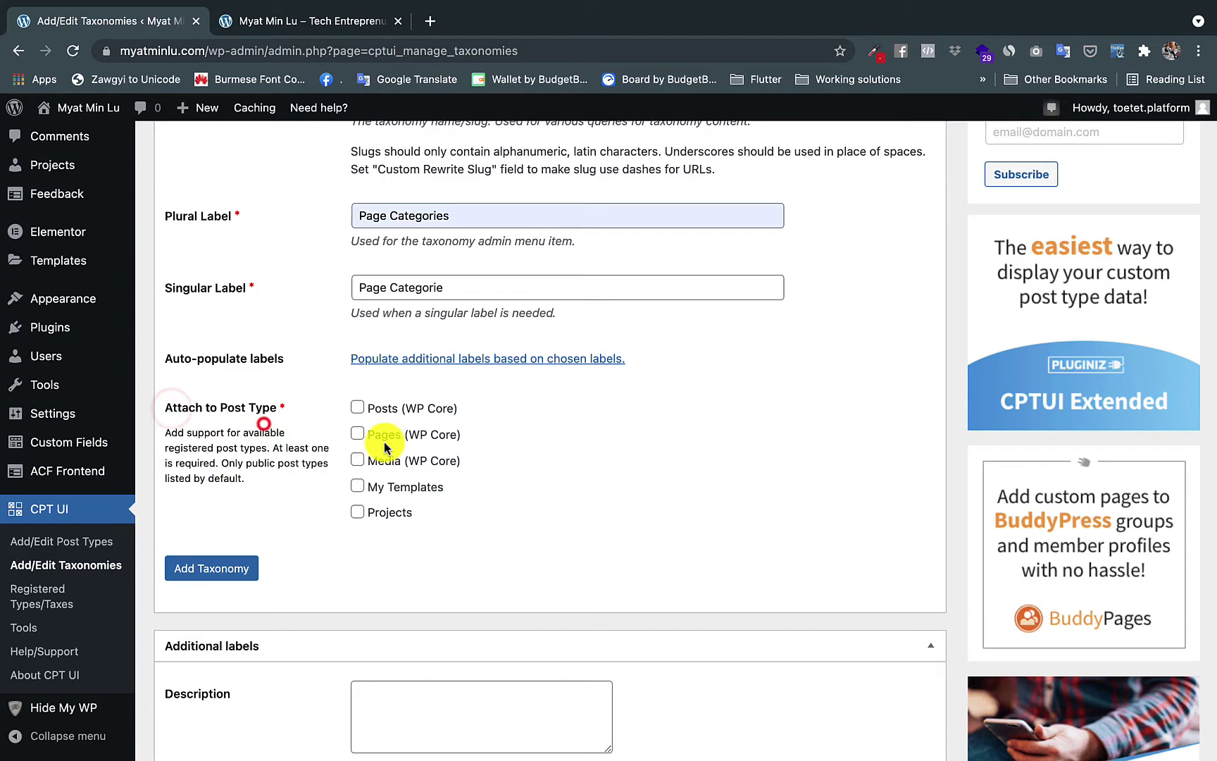
left_click(358, 435)
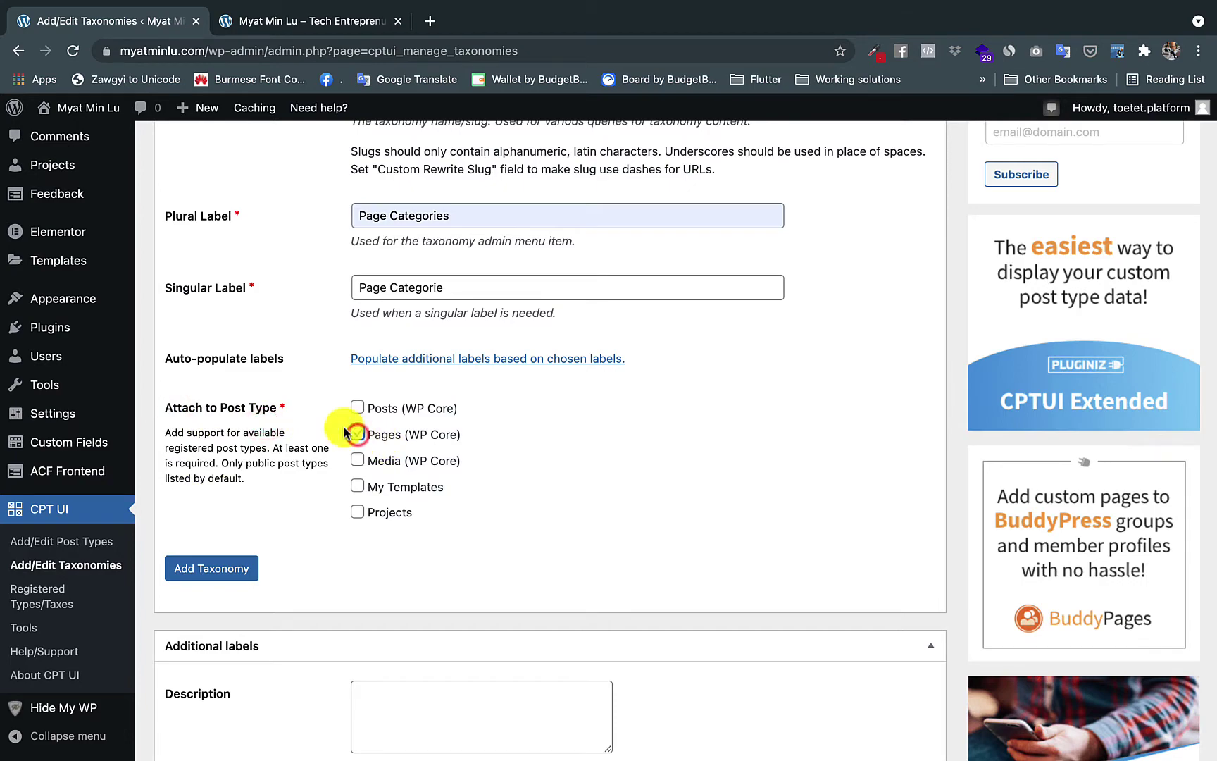
scroll(225, 443, "down", 3)
scroll(226, 444, "down", 4)
scroll(226, 443, "down", 6)
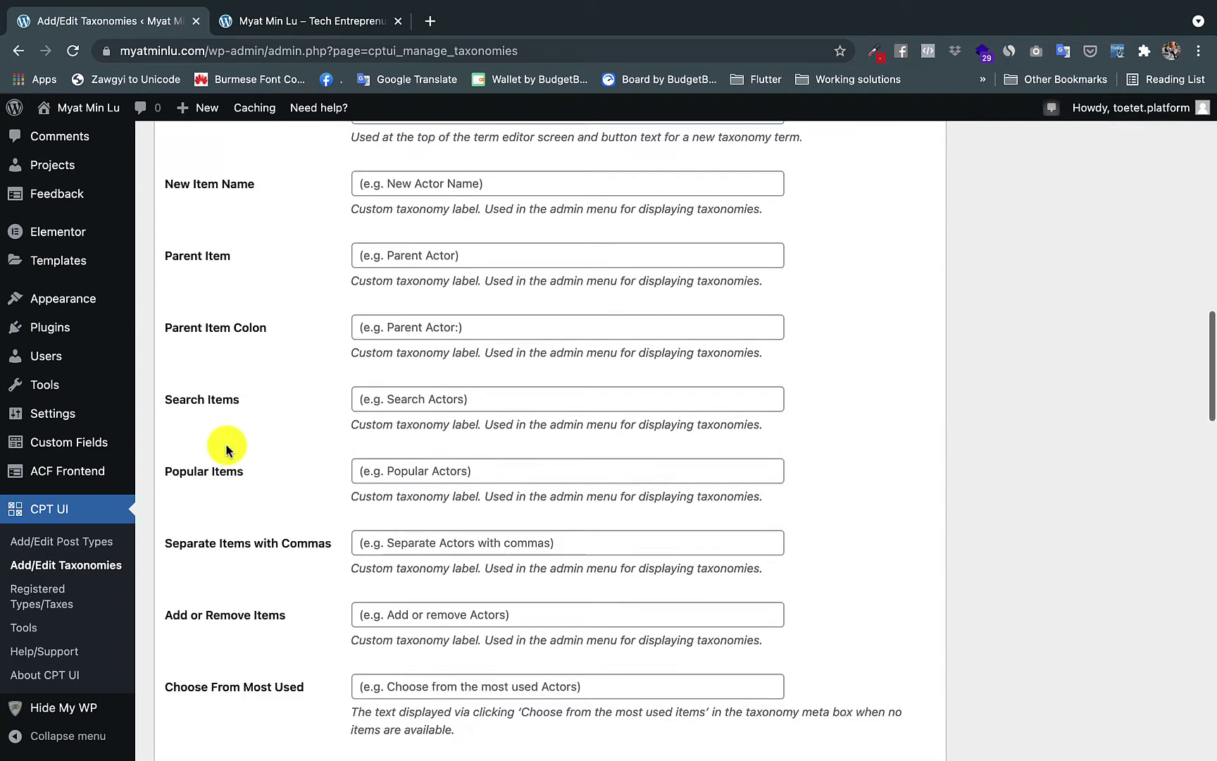
scroll(225, 443, "down", 5)
scroll(226, 444, "down", 4)
scroll(225, 443, "down", 2)
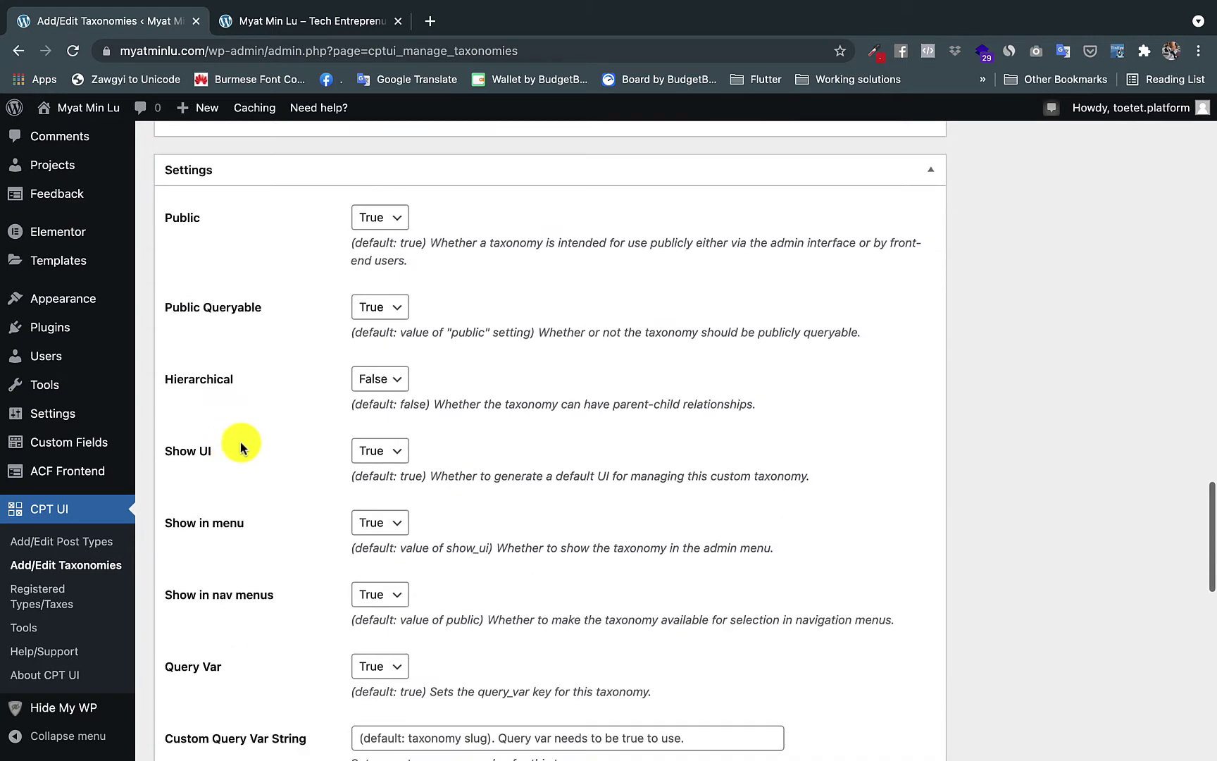
scroll(240, 442, "down", 1)
scroll(249, 450, "down", 1)
scroll(242, 448, "down", 1)
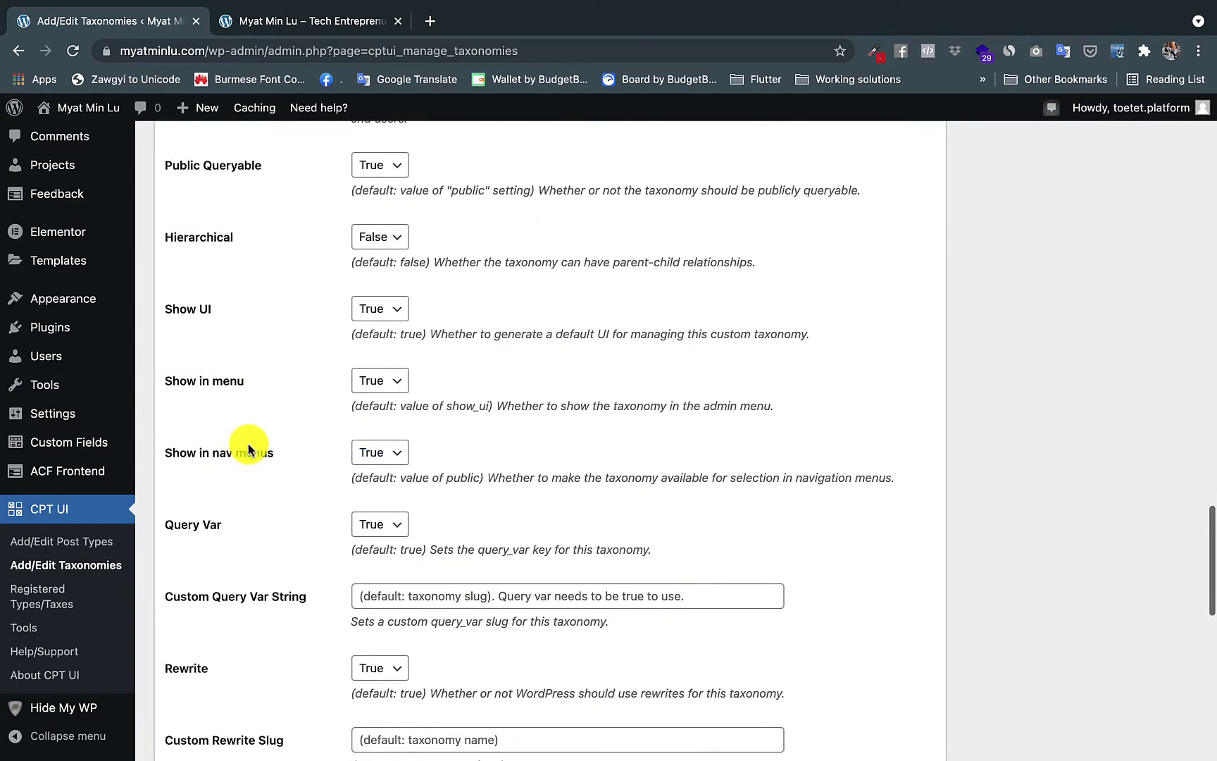
- Set Show Admin Column and Show in quick/bulk edit panel to True
left_click(238, 390)
scroll(260, 418, "down", 1)
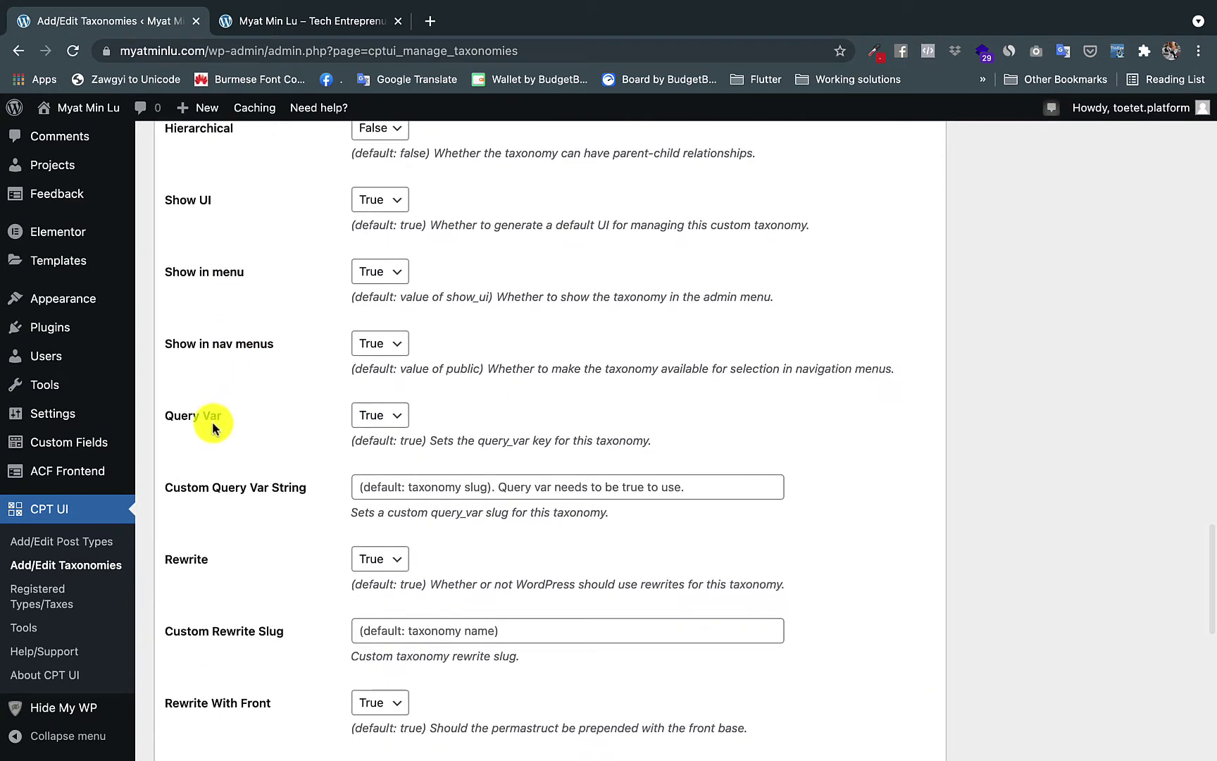
scroll(238, 418, "down", 1)
scroll(262, 413, "down", 1)
scroll(262, 414, "down", 1)
scroll(262, 413, "down", 1)
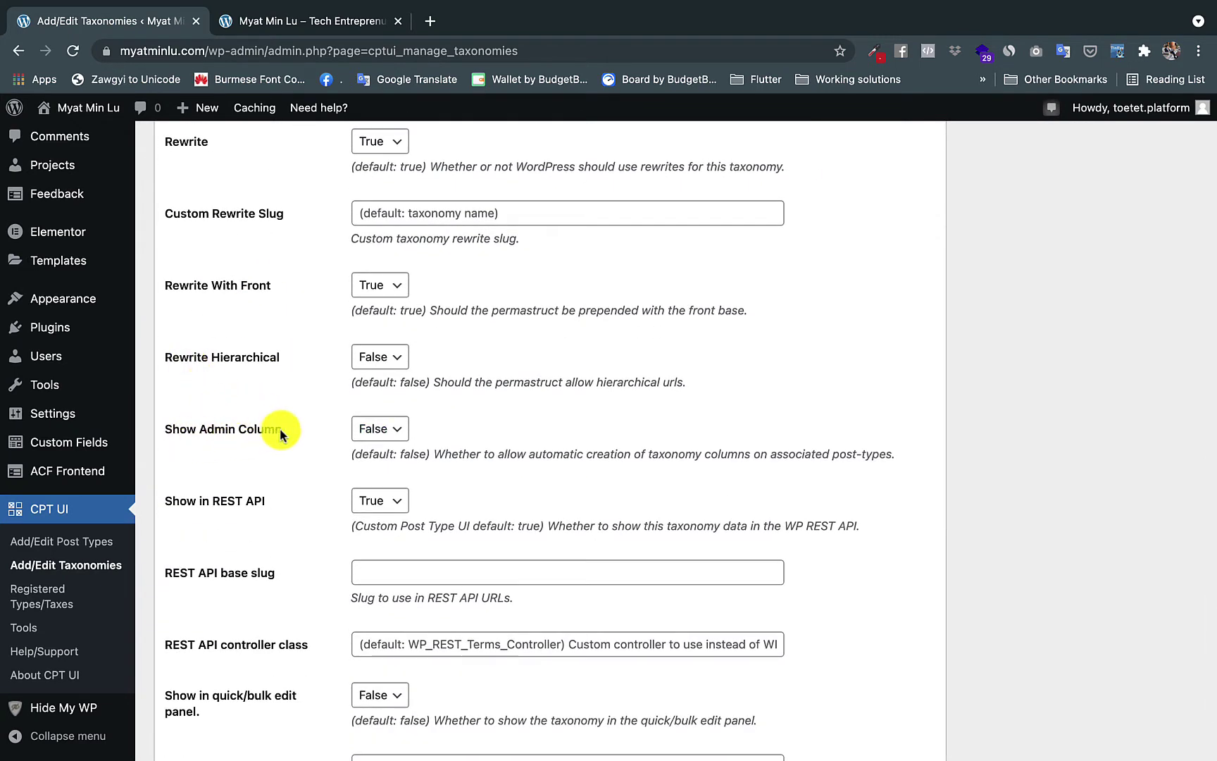
left_click(366, 429)
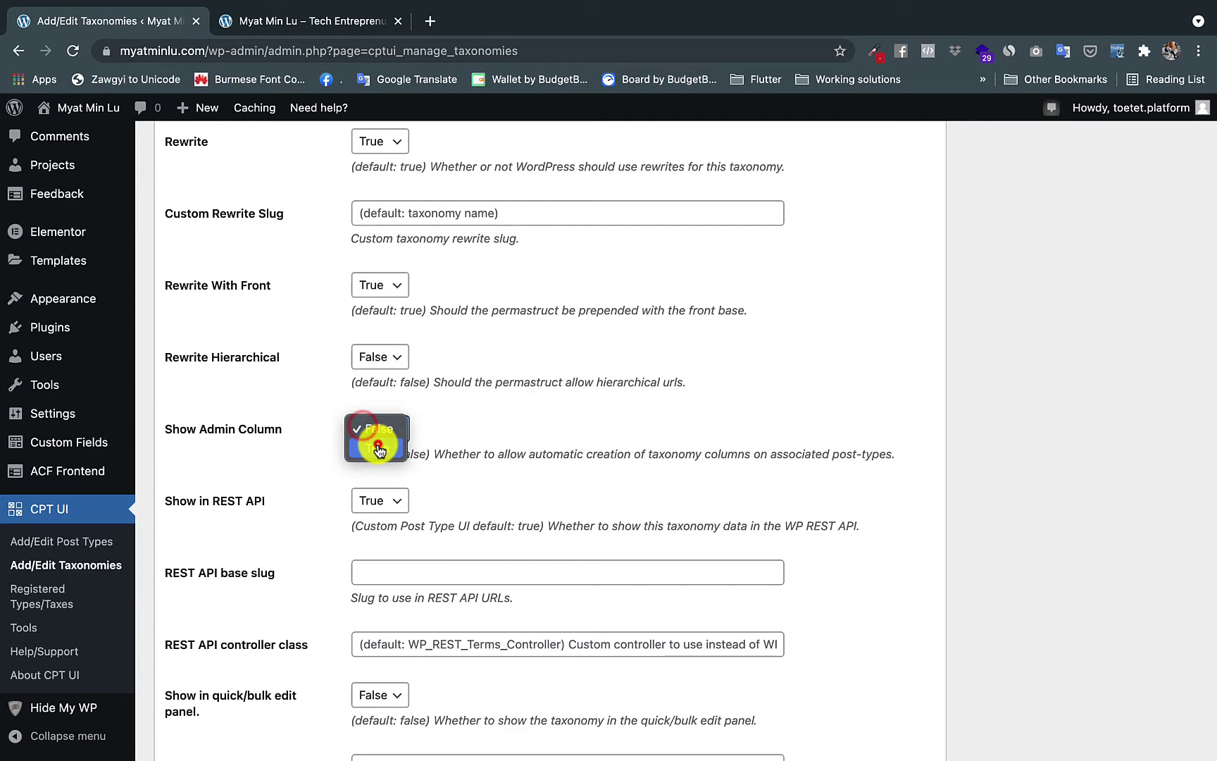
left_click(378, 443)
scroll(276, 429, "down", 1)
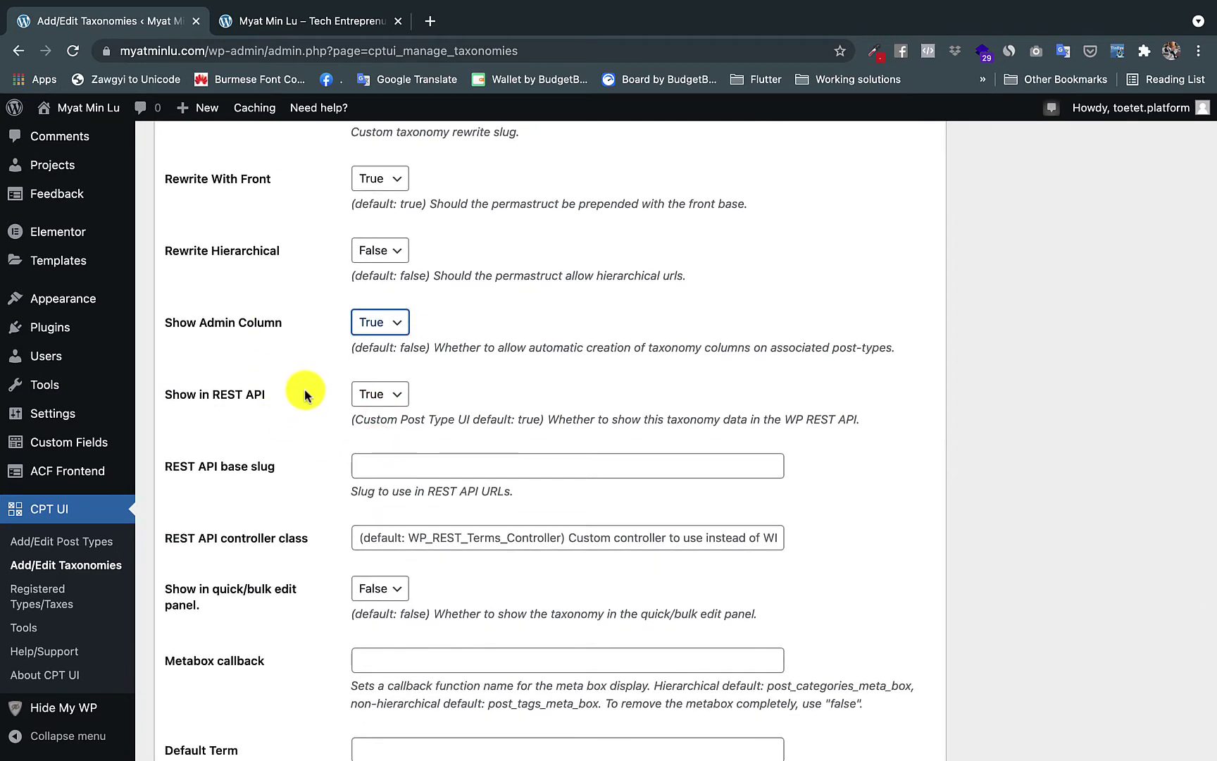
scroll(305, 389, "down", 1)
scroll(301, 381, "down", 1)
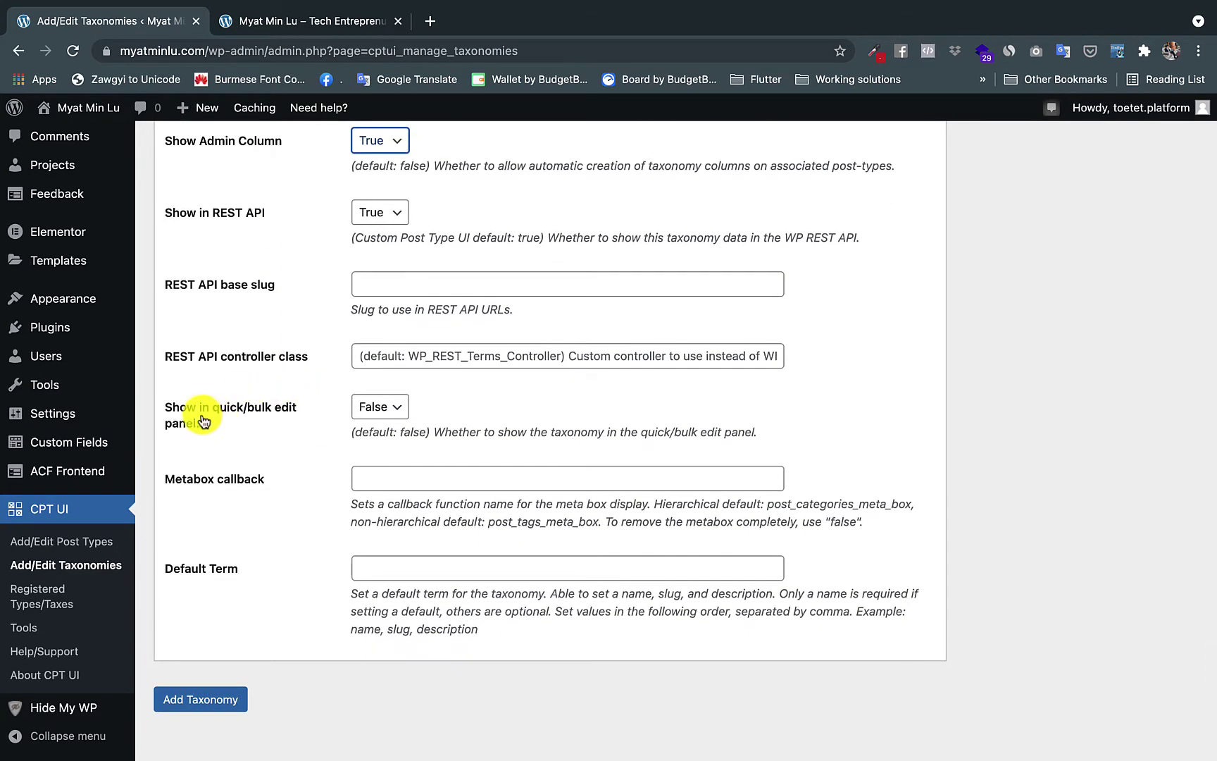
left_click(379, 406)
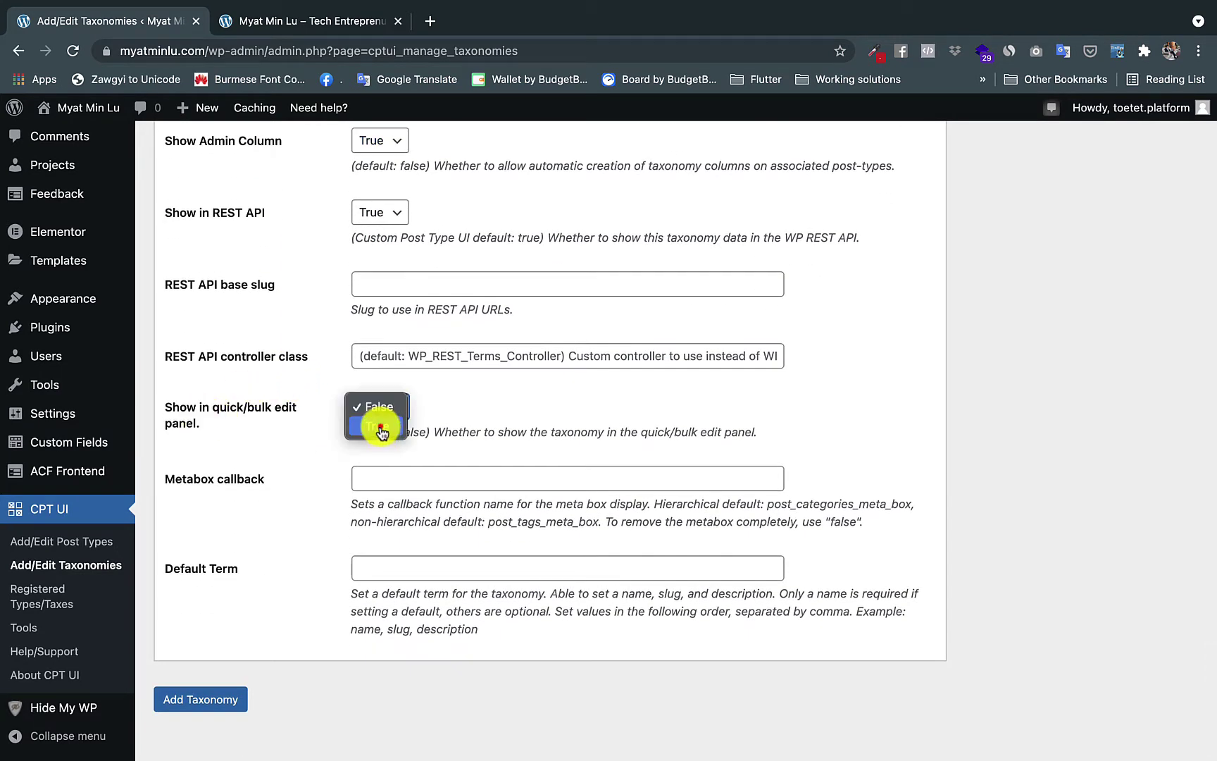
- Add the taxonomy, check the Page Categories list holding Dashboard, then view All Pages
left_click(199, 706)
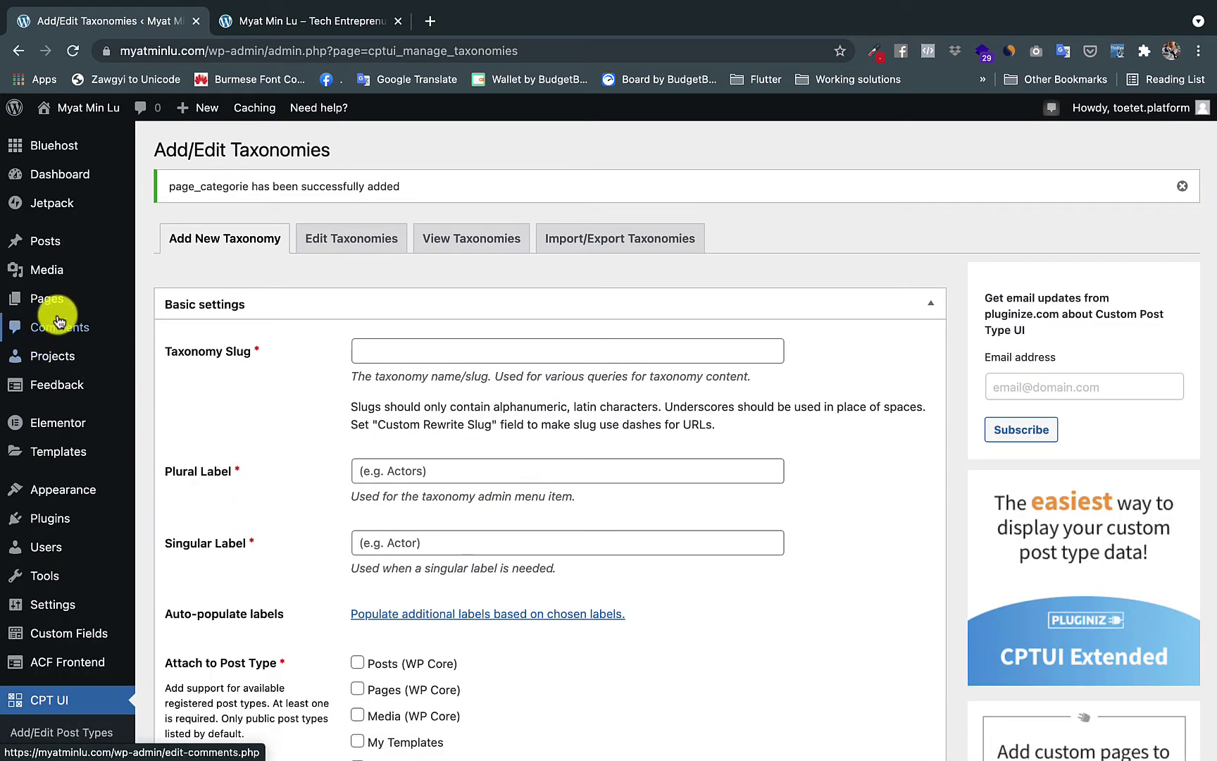
mouse_move(45, 299)
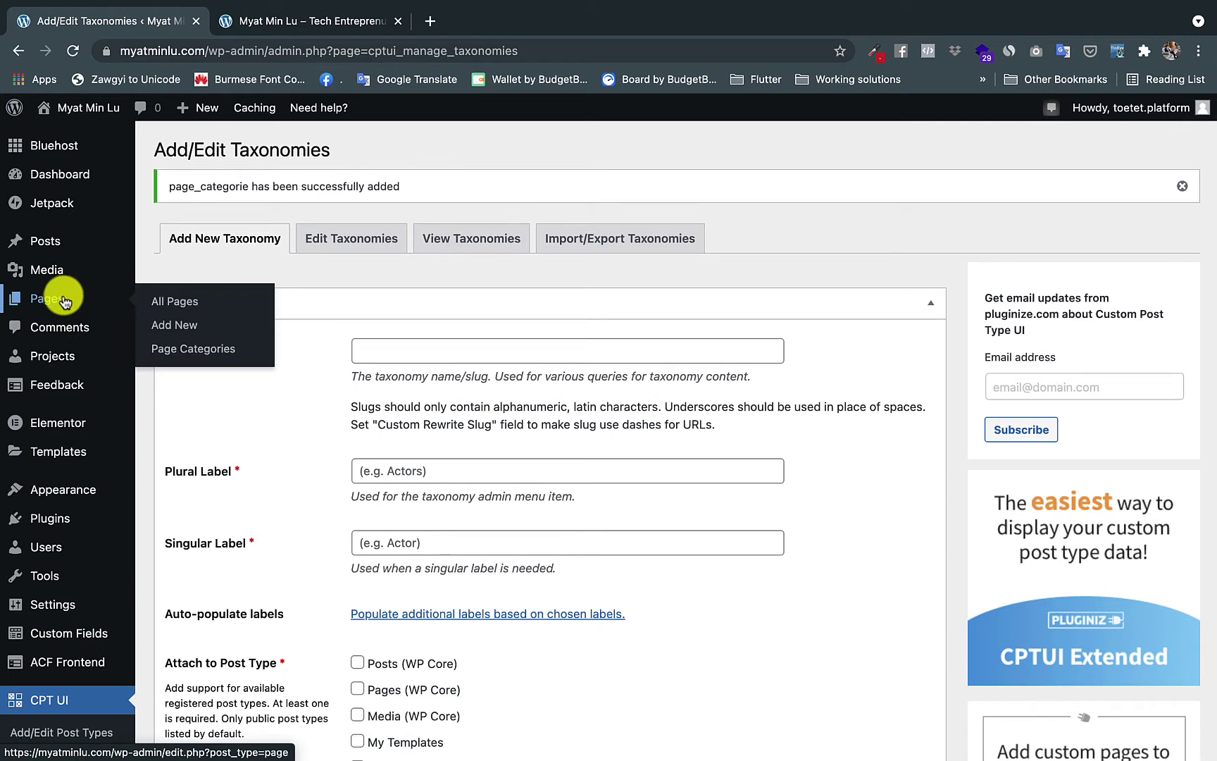
left_click(228, 358)
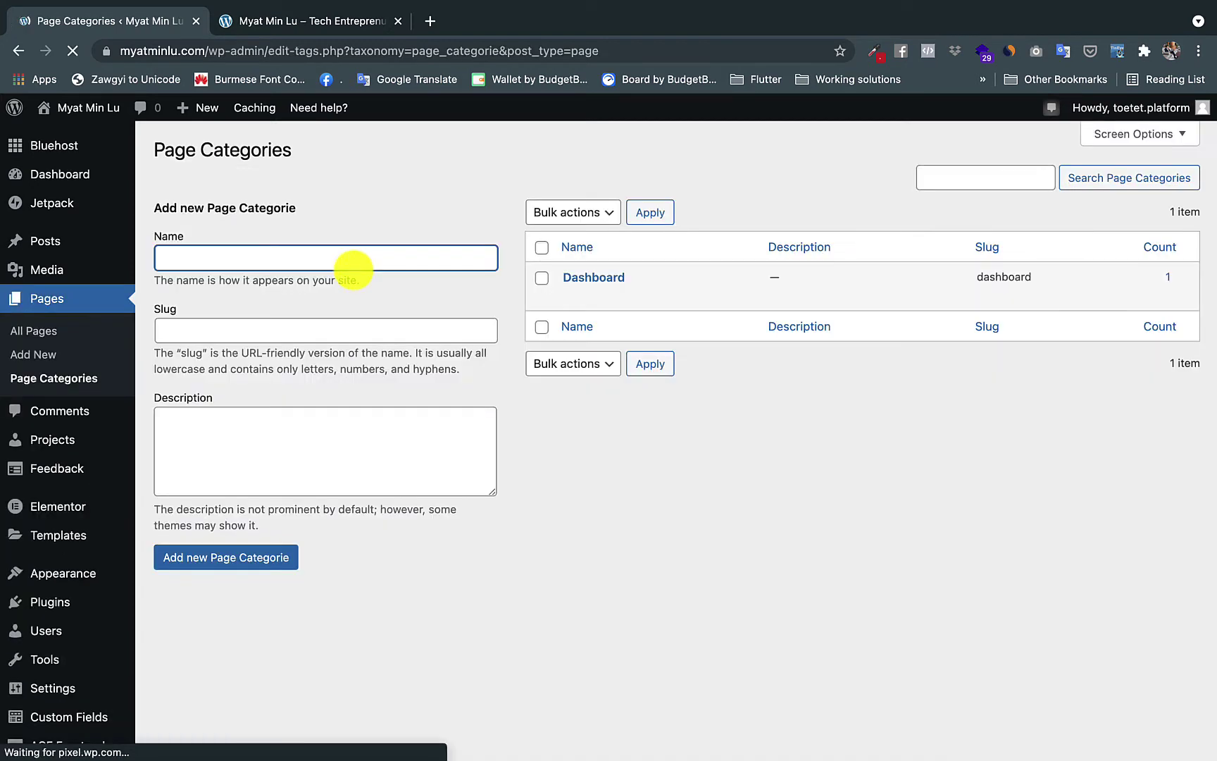
type("D")
key("BackSpace")
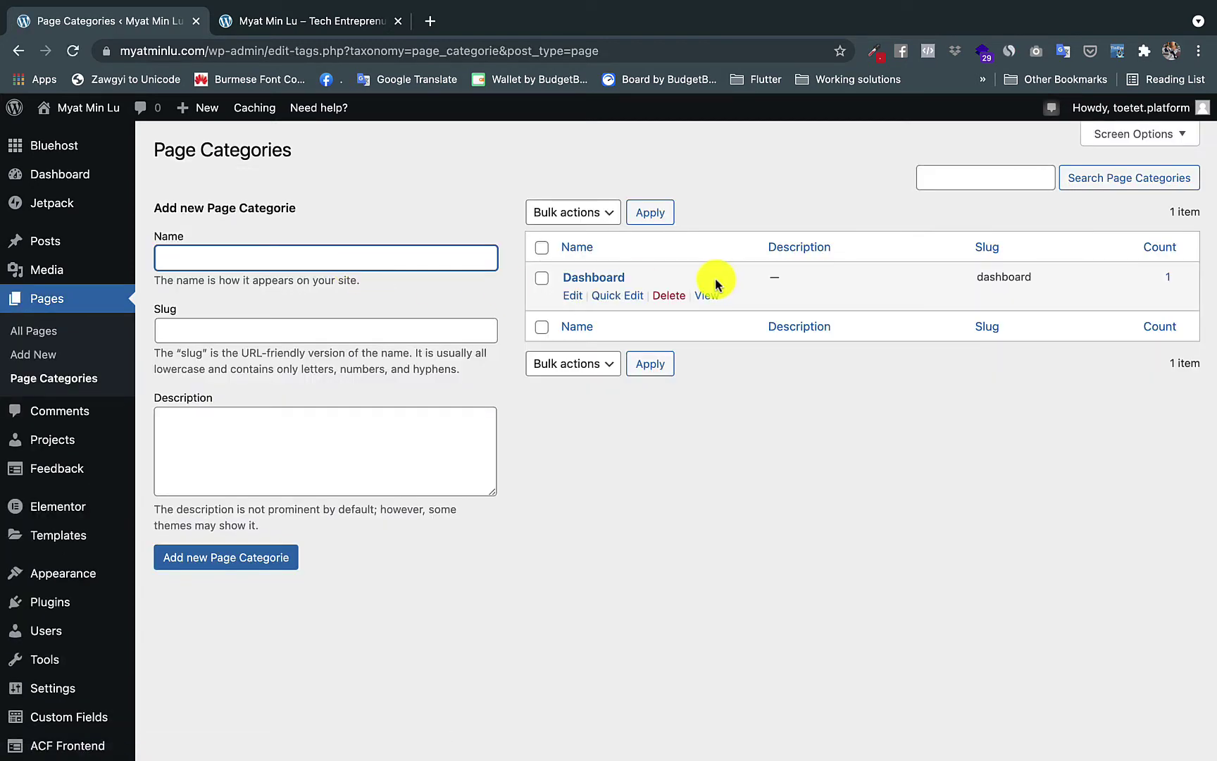
mouse_move(646, 283)
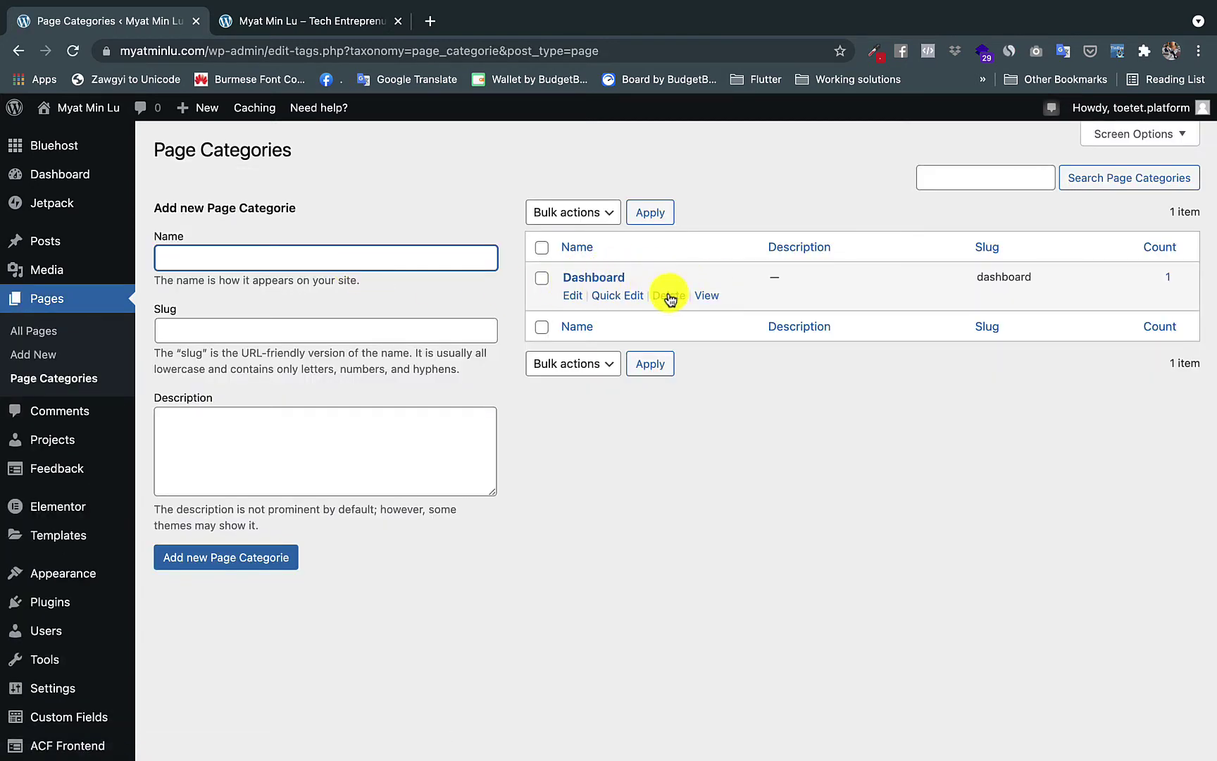
left_click(57, 335)
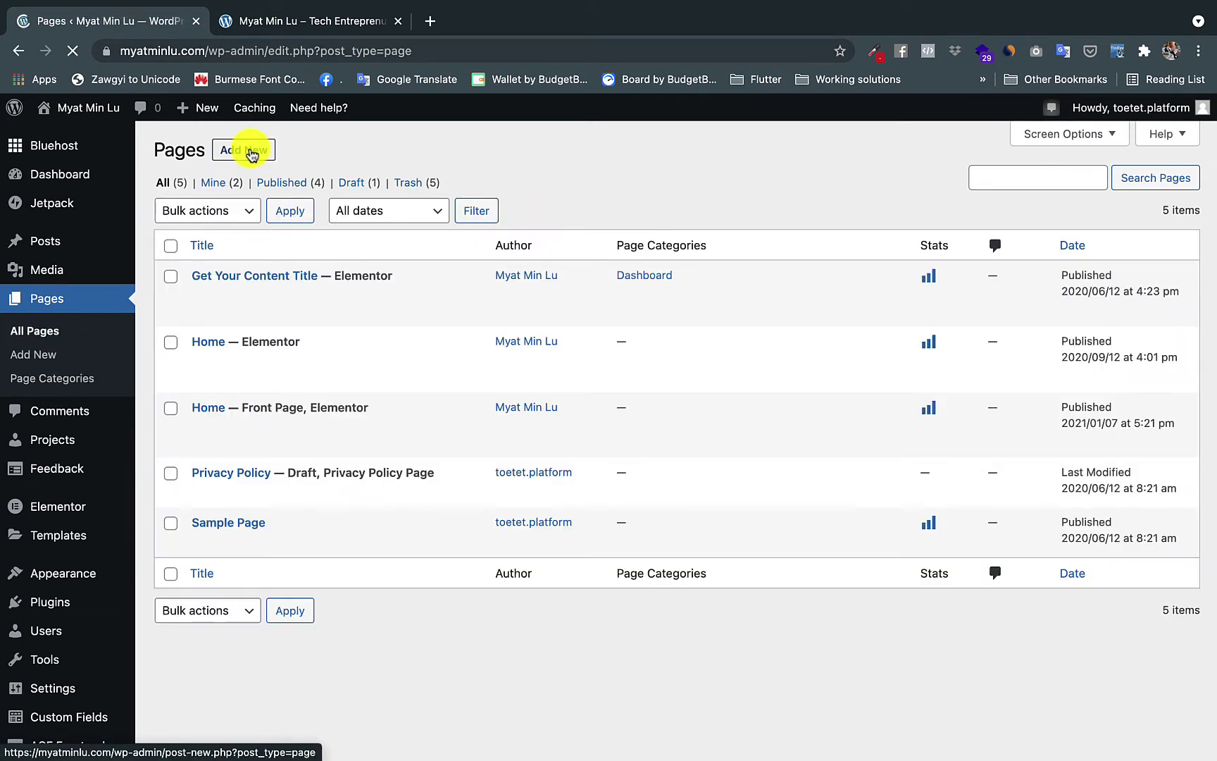
- Write a Dashboard page reading 'This is dashboard page', copy that text, and publish
left_click(251, 155)
type("t")
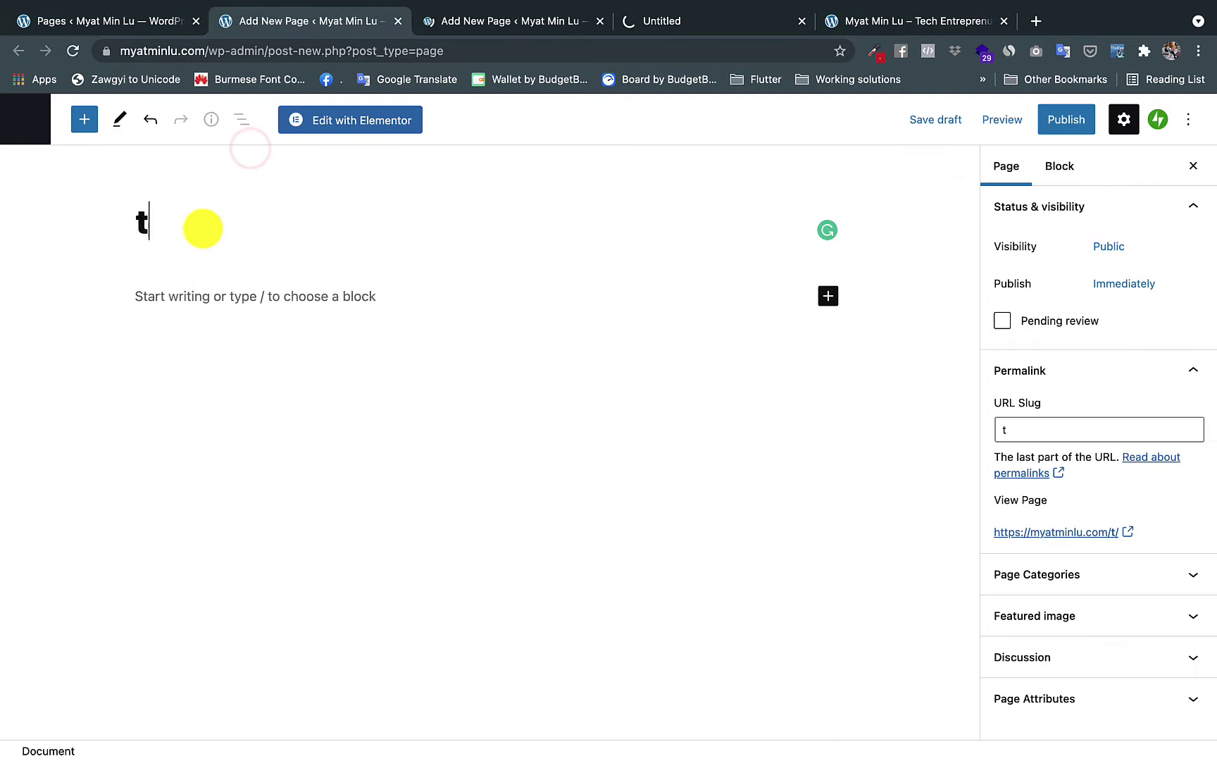
key("BackSpace")
type("Dashbo")
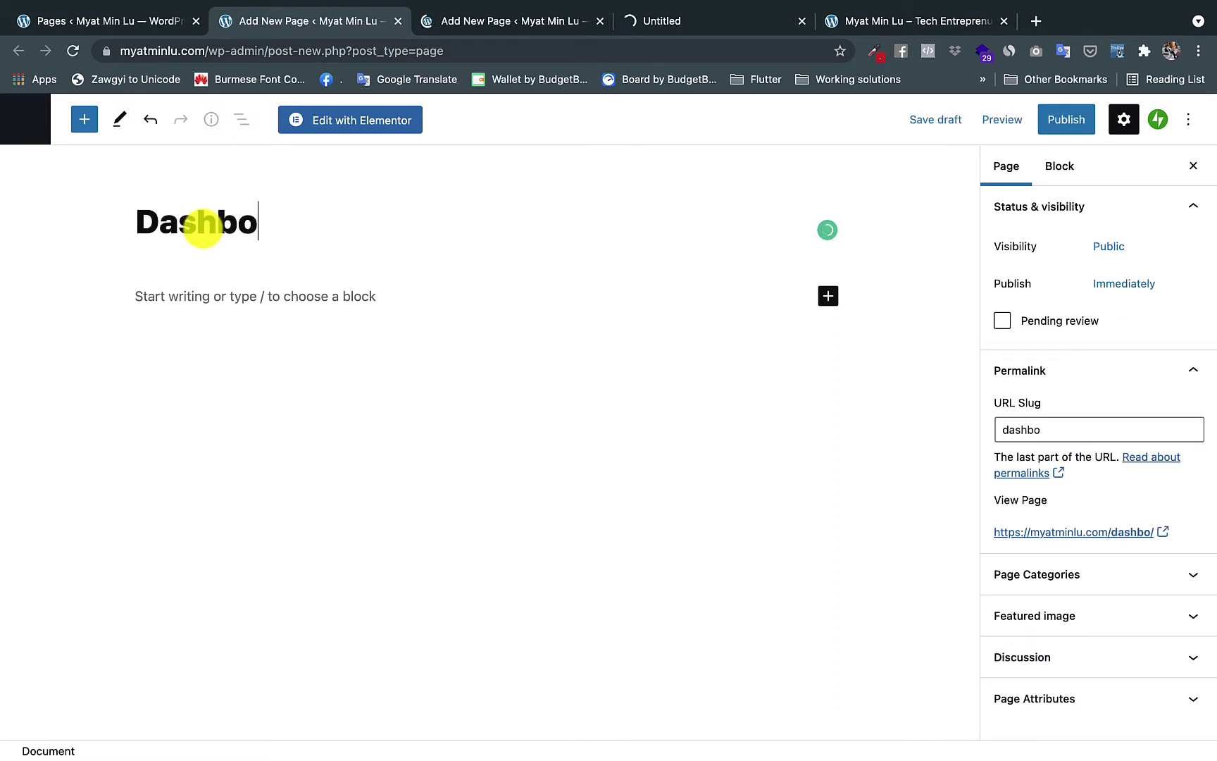
type("ard")
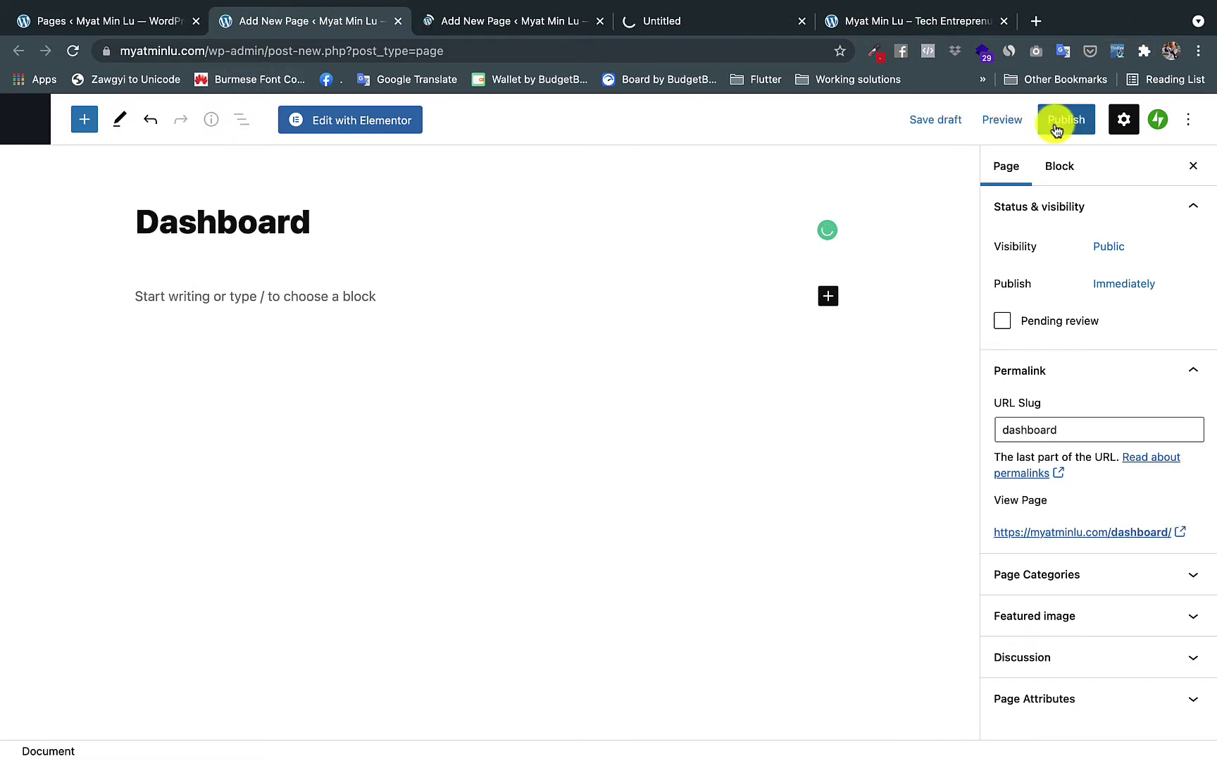
left_click(435, 296)
type("This is das")
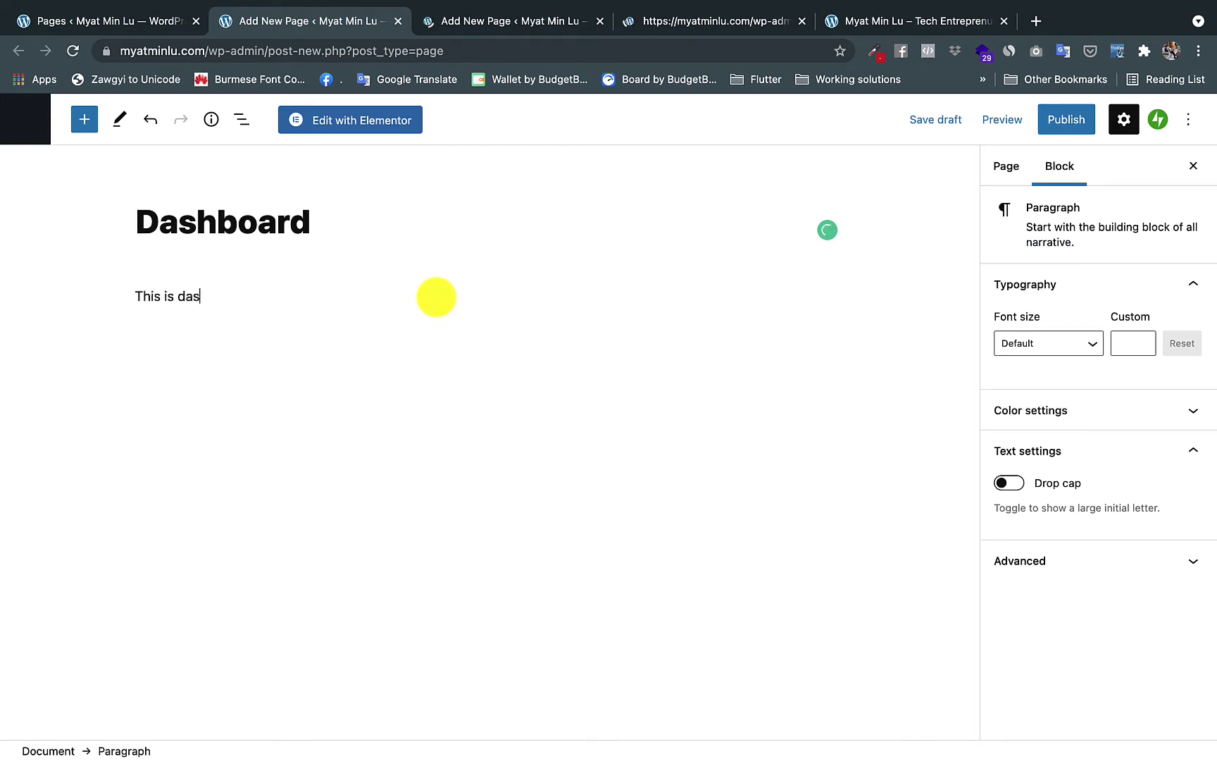
type("hboard page")
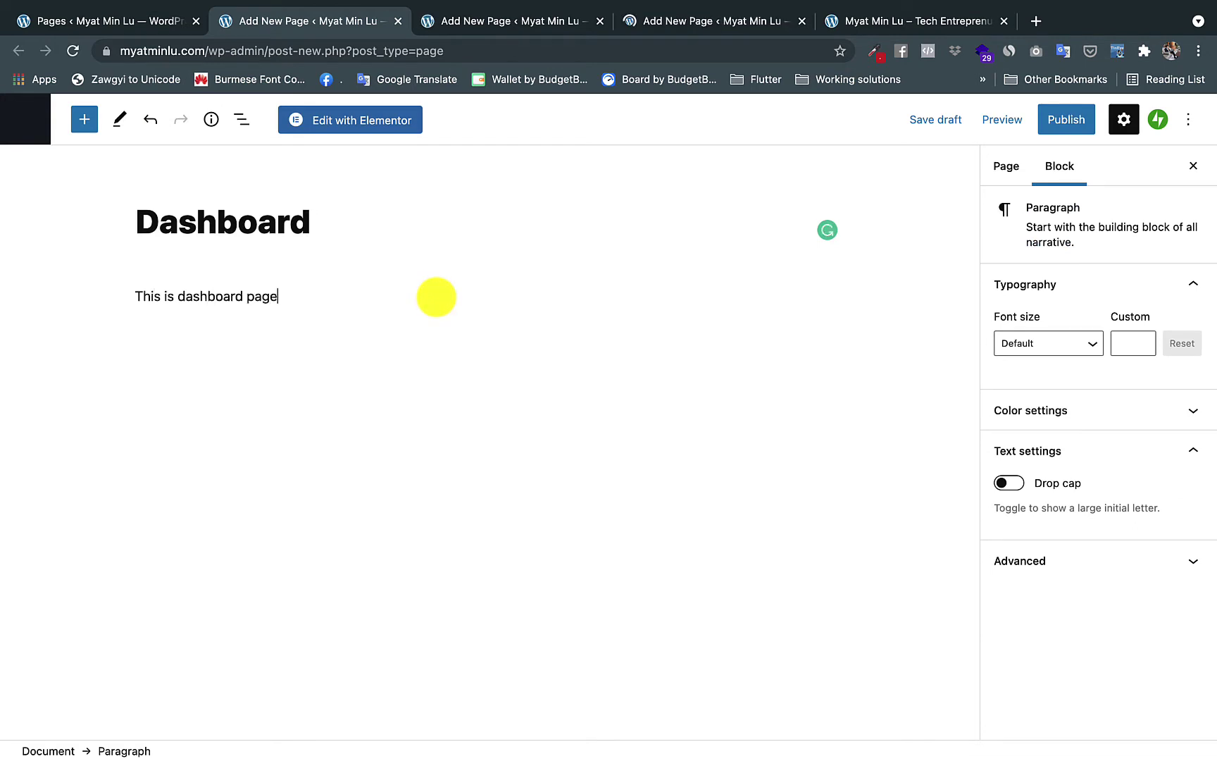
key("ctrl+a")
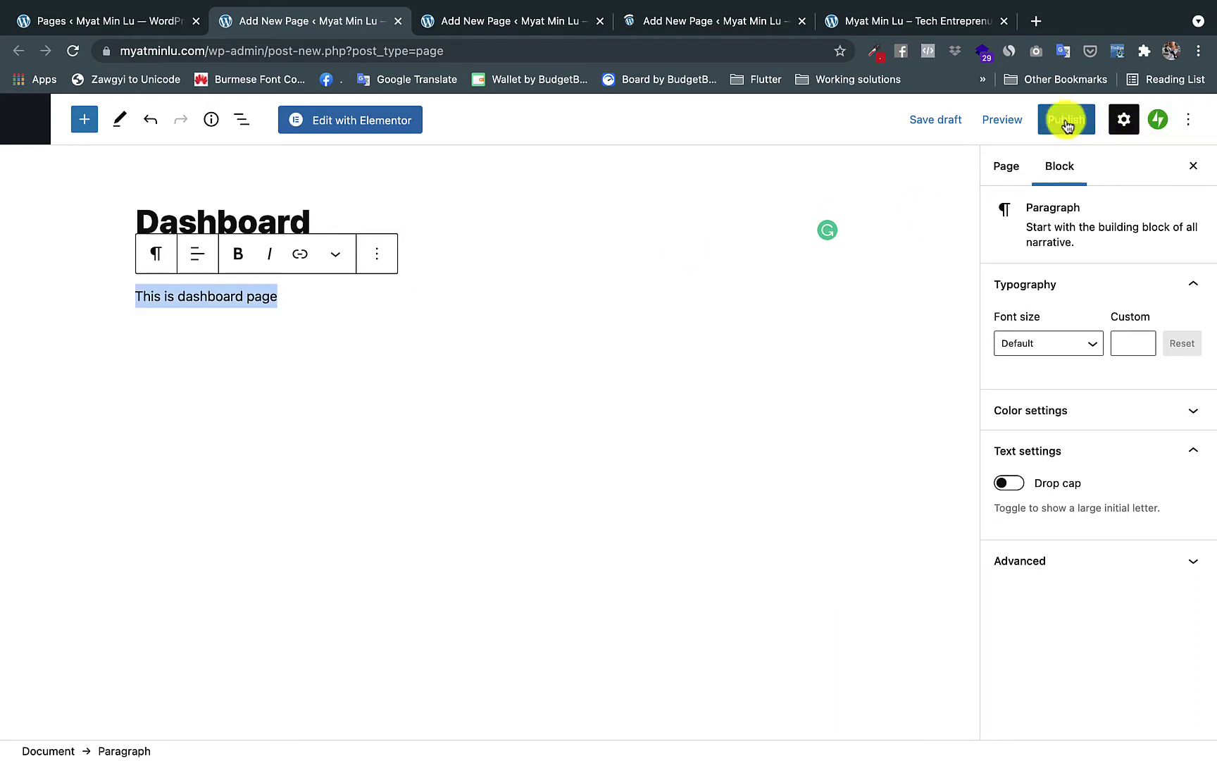
left_click(1060, 119)
- Confirm the Dashboard publish and start a Messenger page with the copied paragraph
left_click(495, 21)
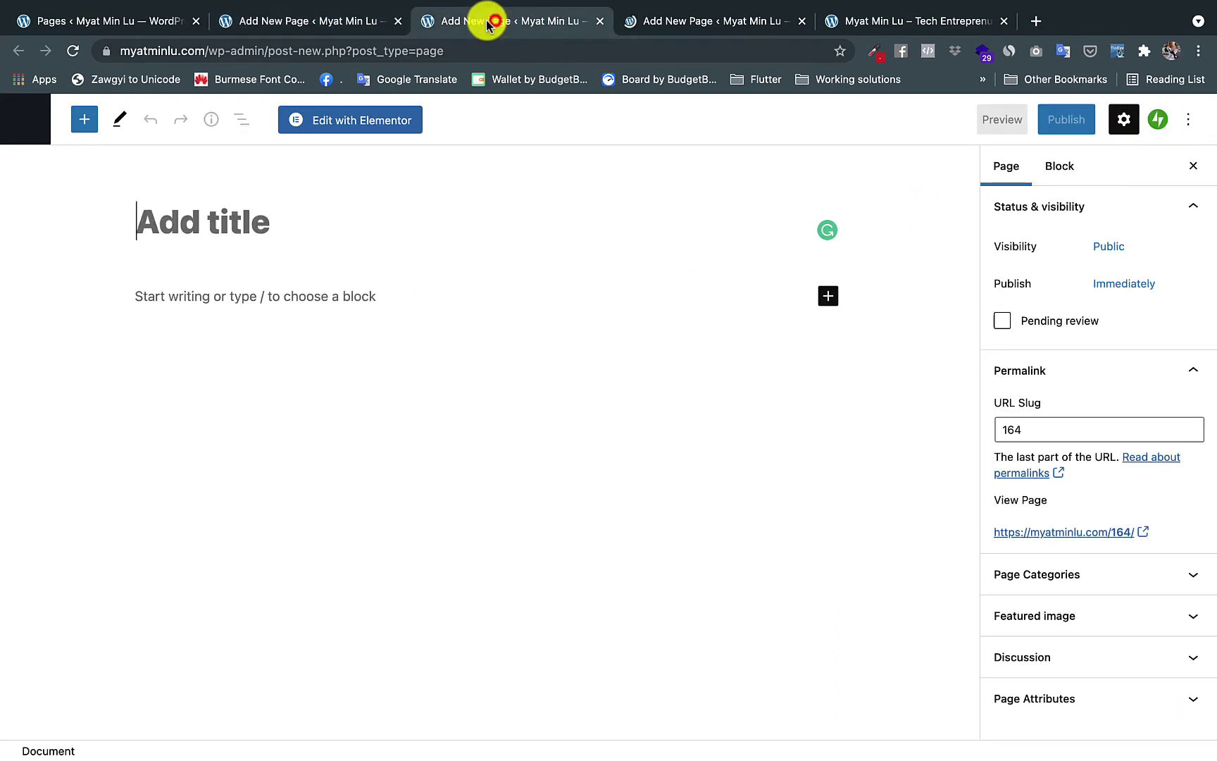
type("Mes")
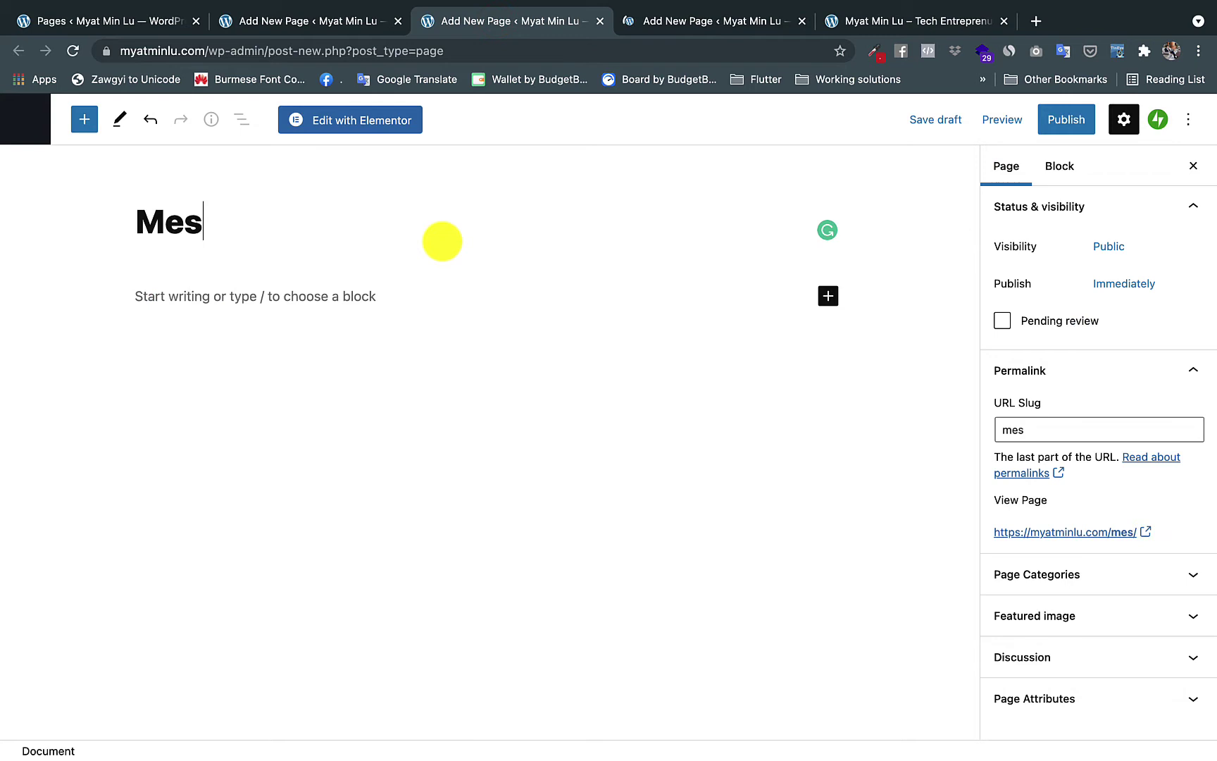
type("senger")
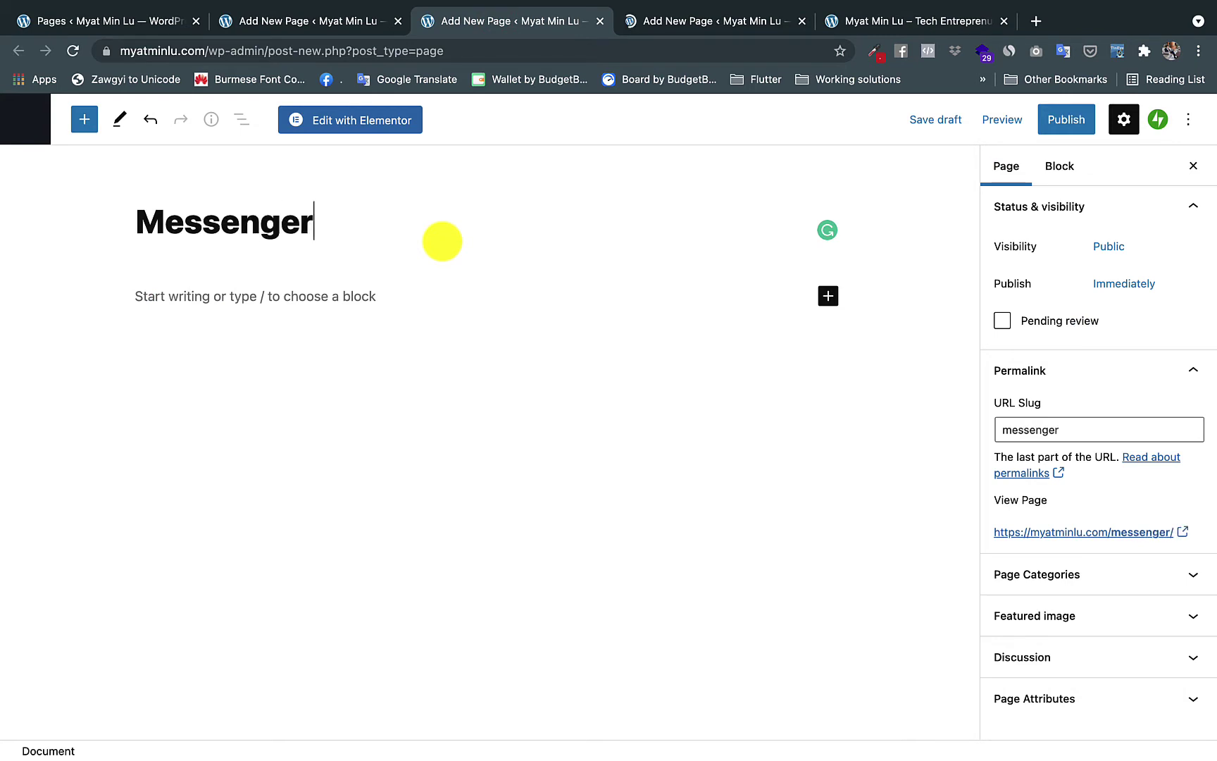
key("Return")
type("This is dashboard page")
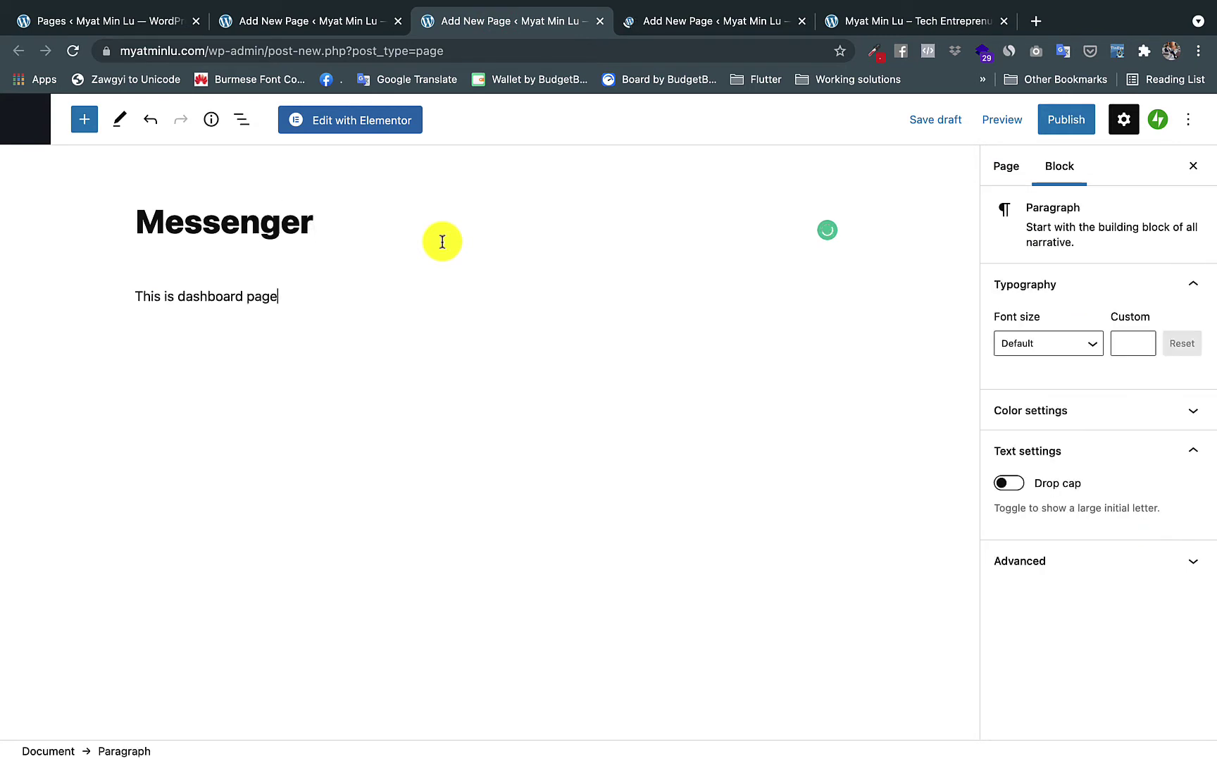
double_click(212, 295)
left_click(223, 210)
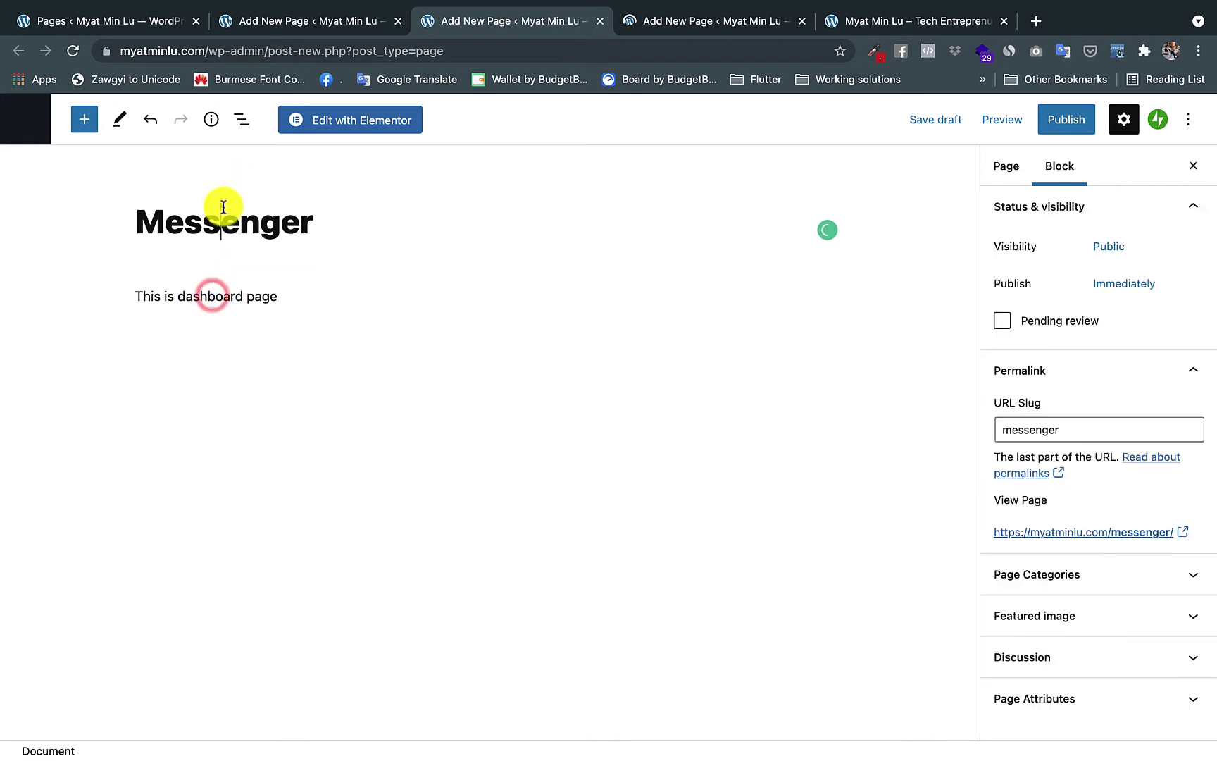
double_click(222, 207)
double_click(210, 295)
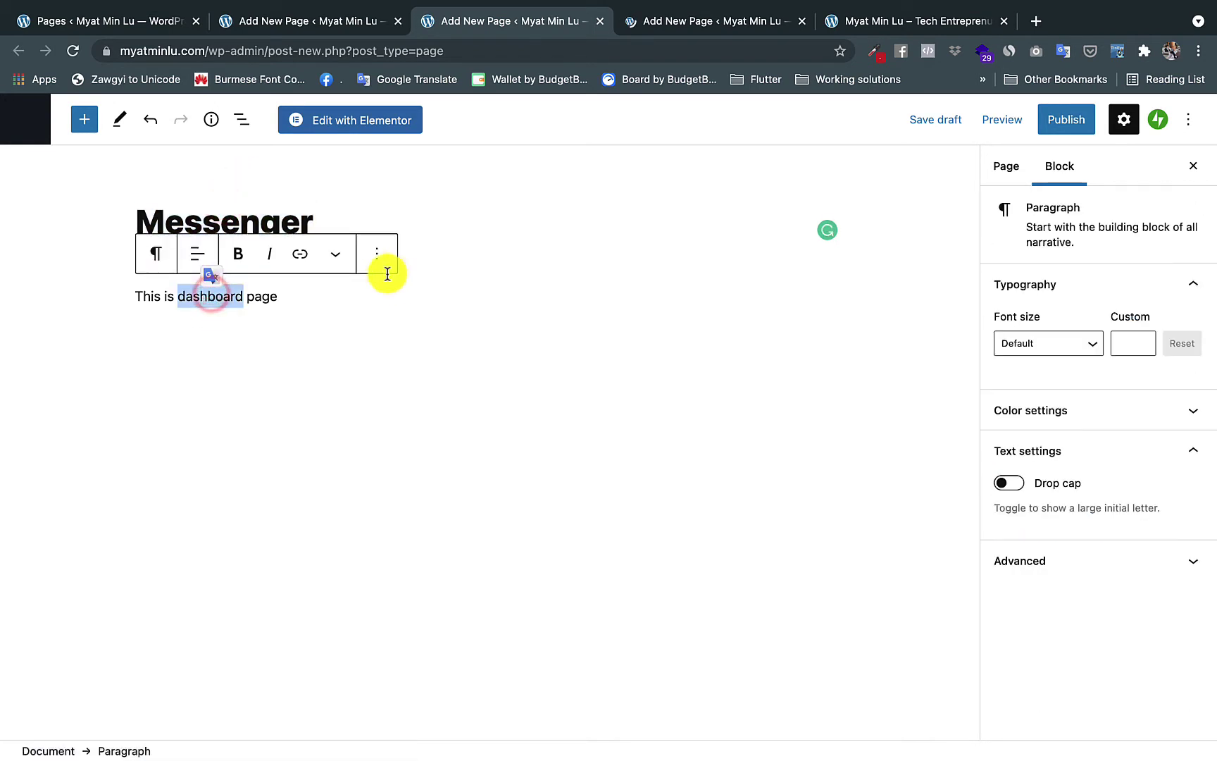
- Change 'dashboard' to 'Messenger' in the paragraph and publish the Messenger page
left_click(226, 210)
double_click(223, 210)
key("ctrl+c")
double_click(211, 295)
key("ctrl+v")
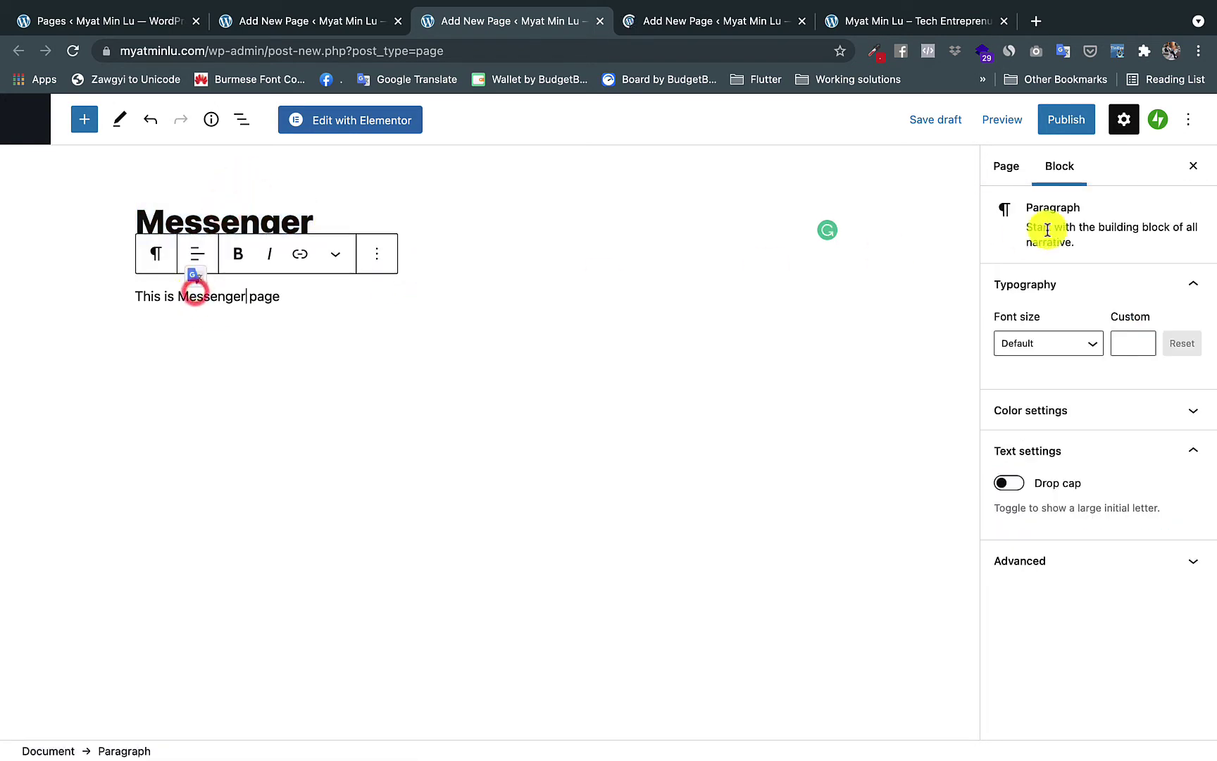
left_click(1066, 119)
left_click(629, 21)
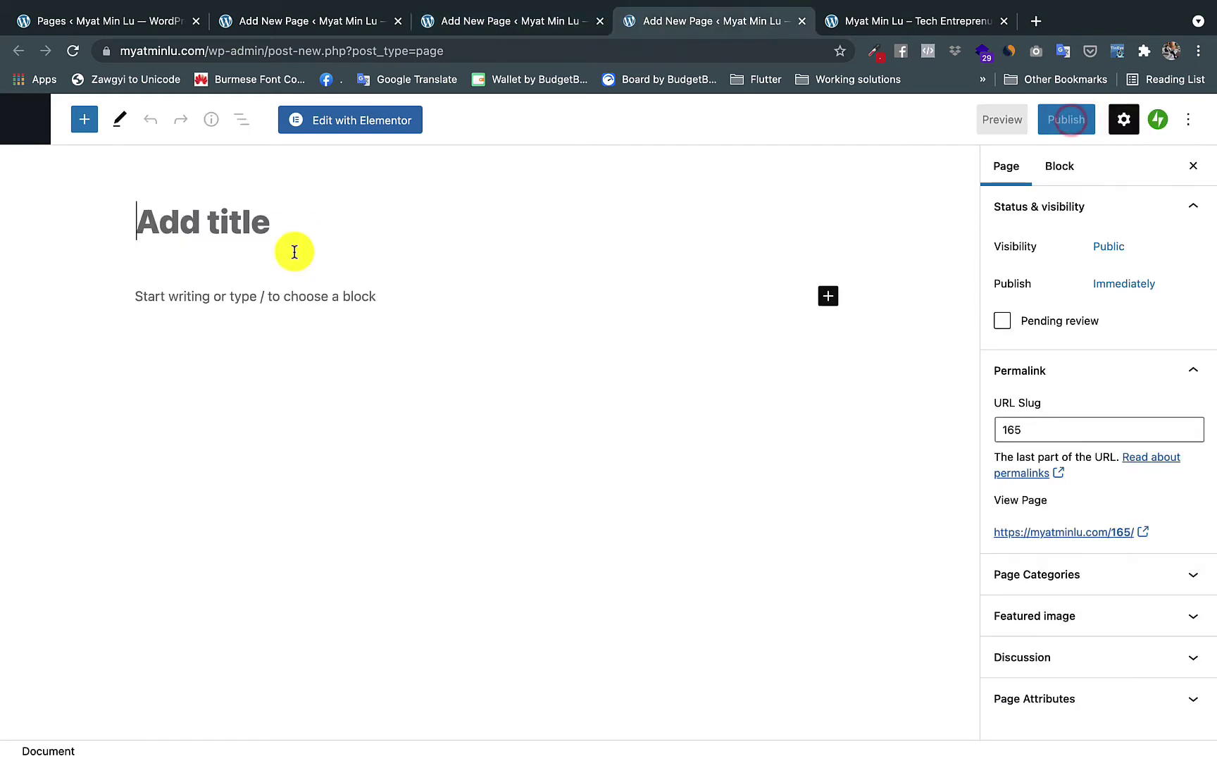
type("Contac")
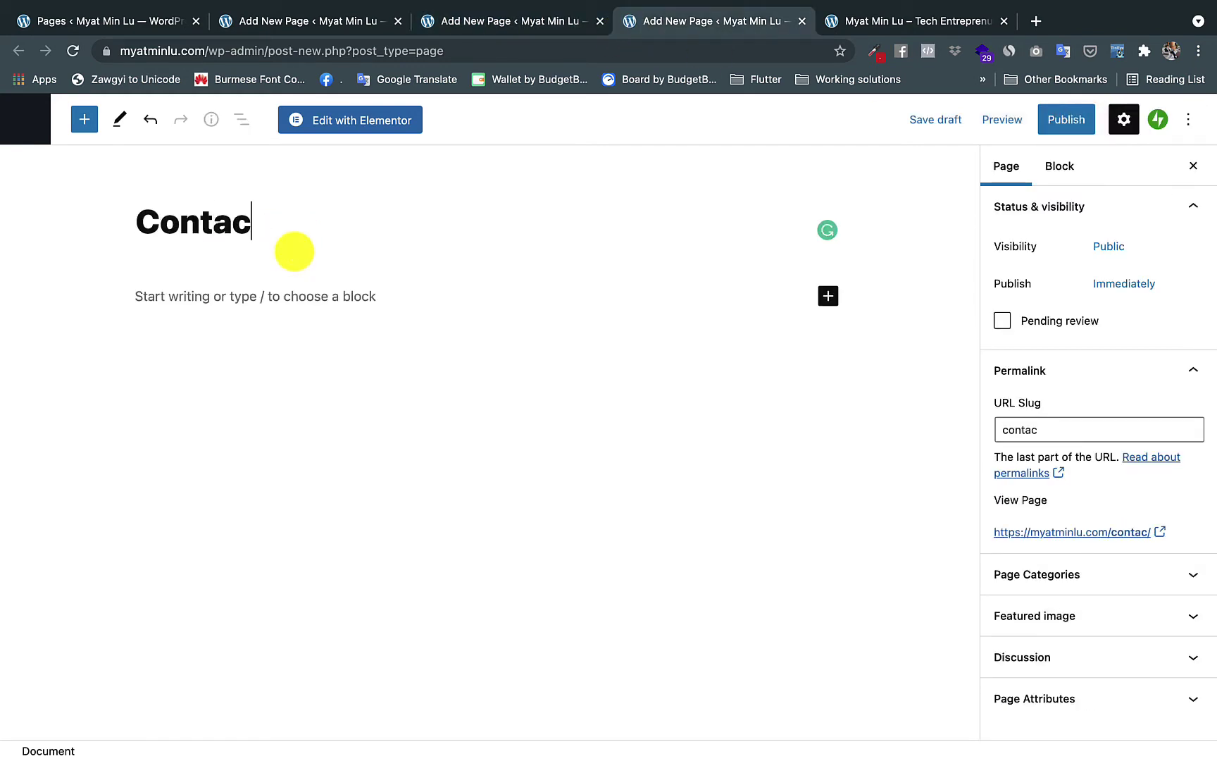
type("t")
- Publish the Contact page with its placeholder line and return to the pages list
left_click(257, 299)
key("ctrl+v")
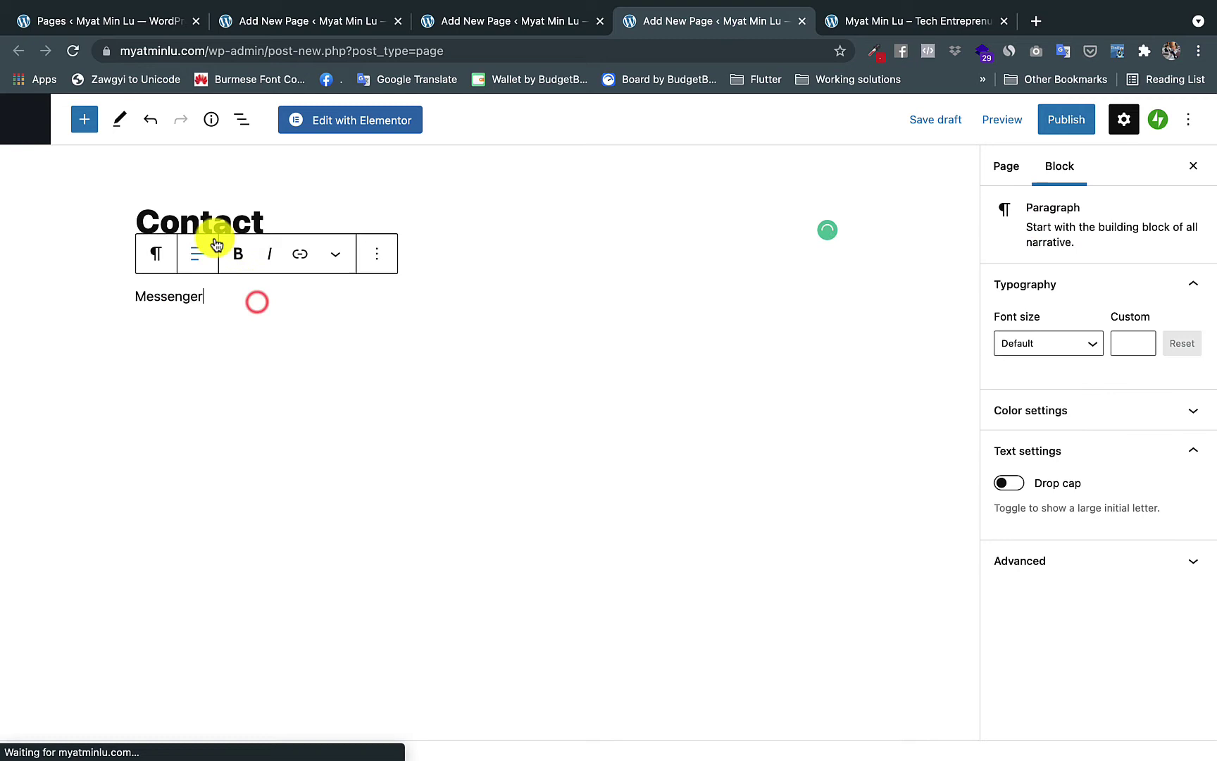
key("ctrl+z")
type("This is contact pa")
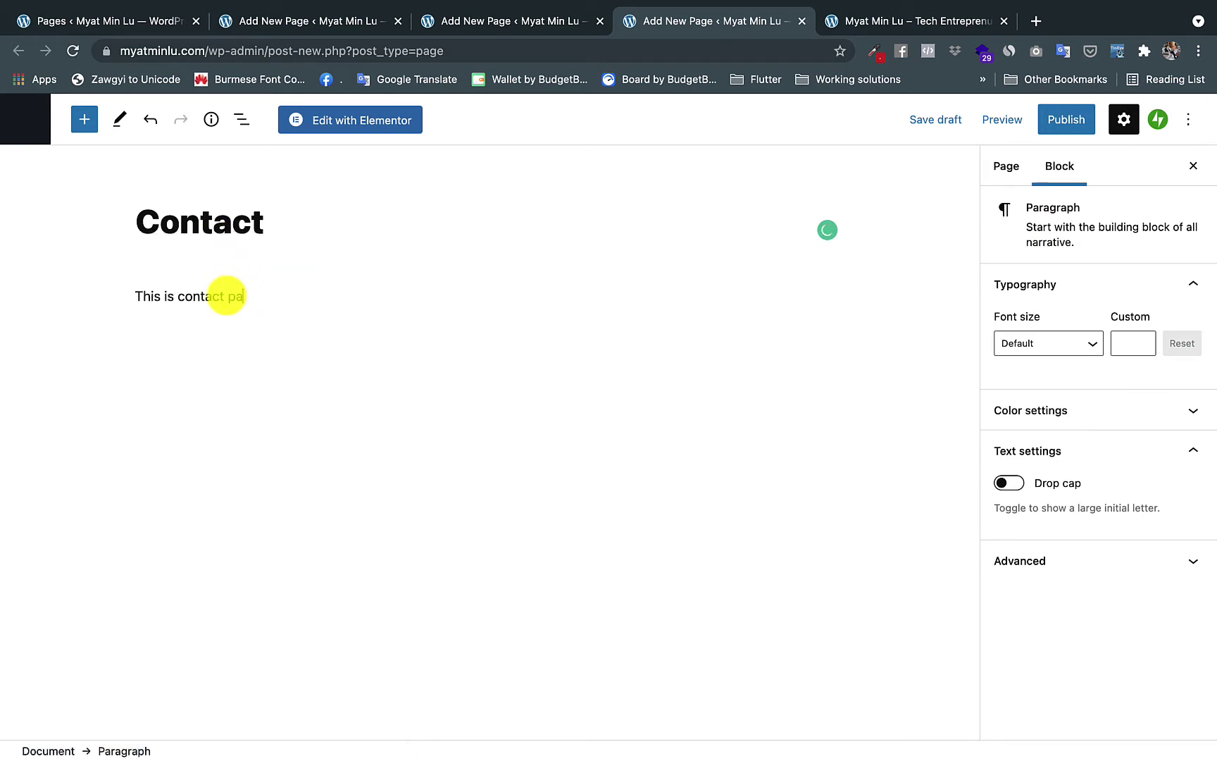
left_click(1061, 119)
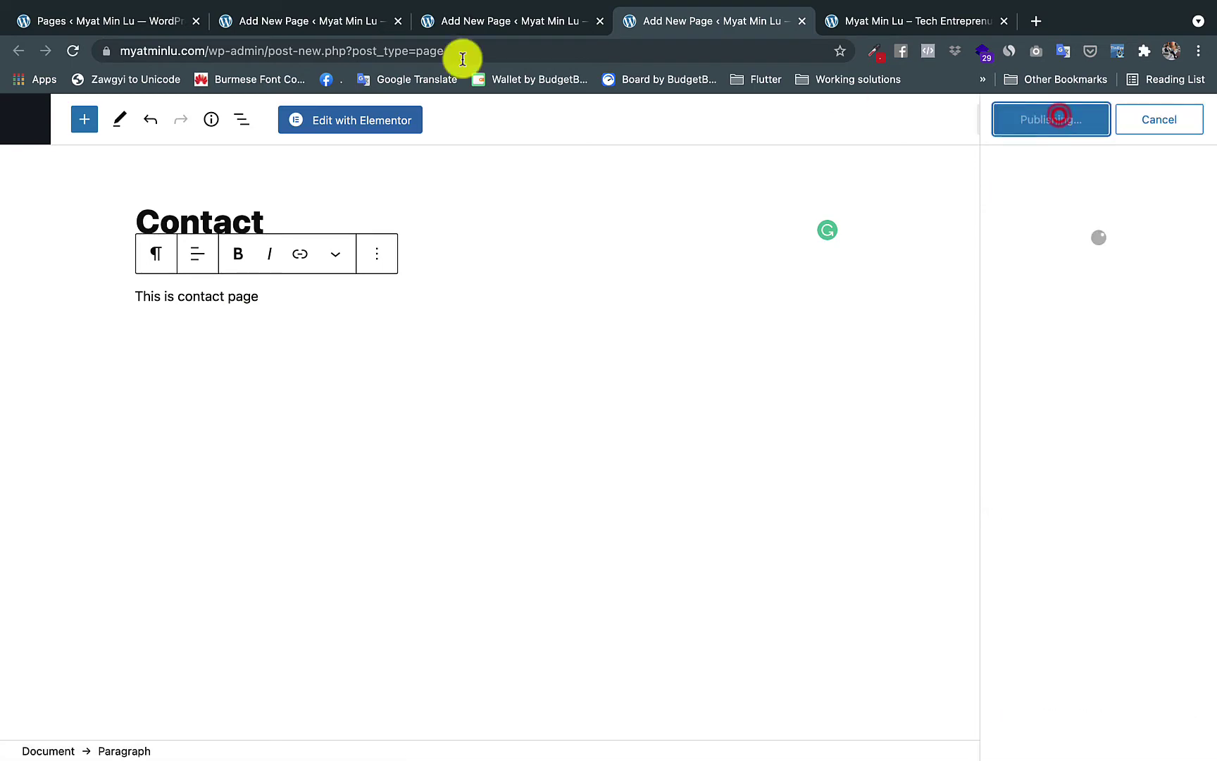
left_click(490, 23)
left_click(282, 22)
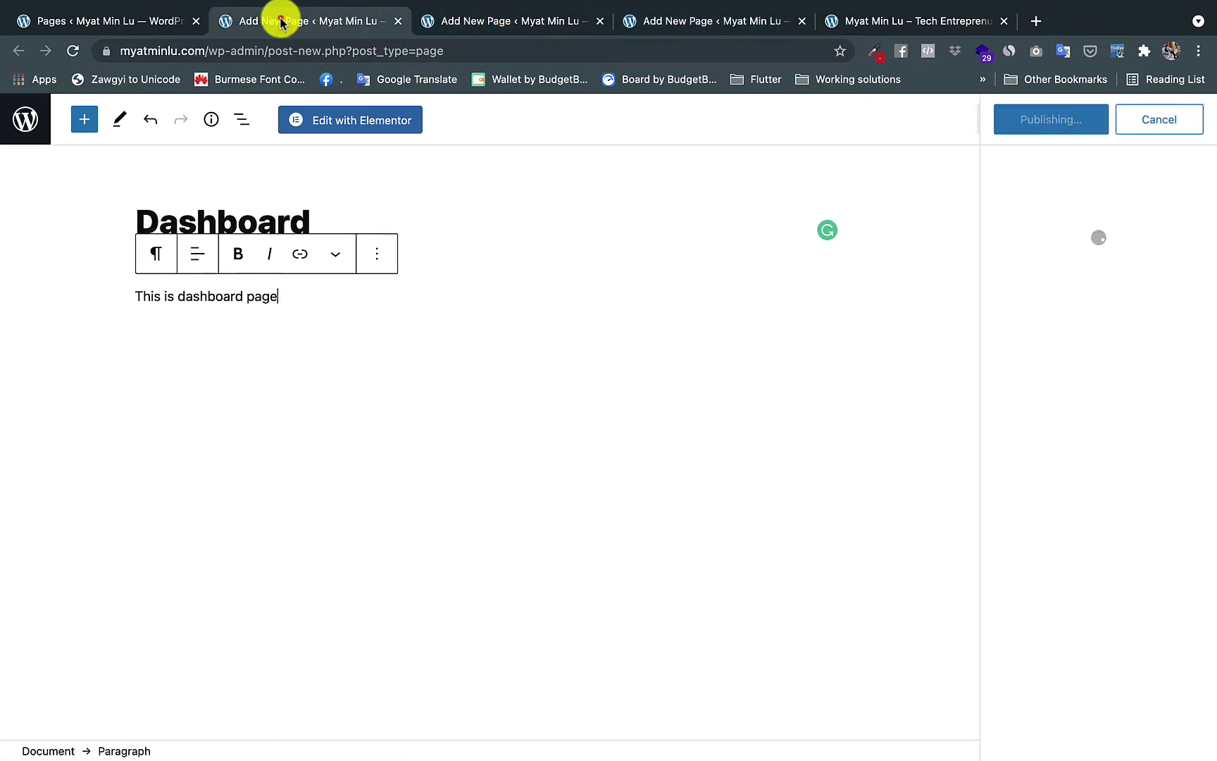
left_click(109, 22)
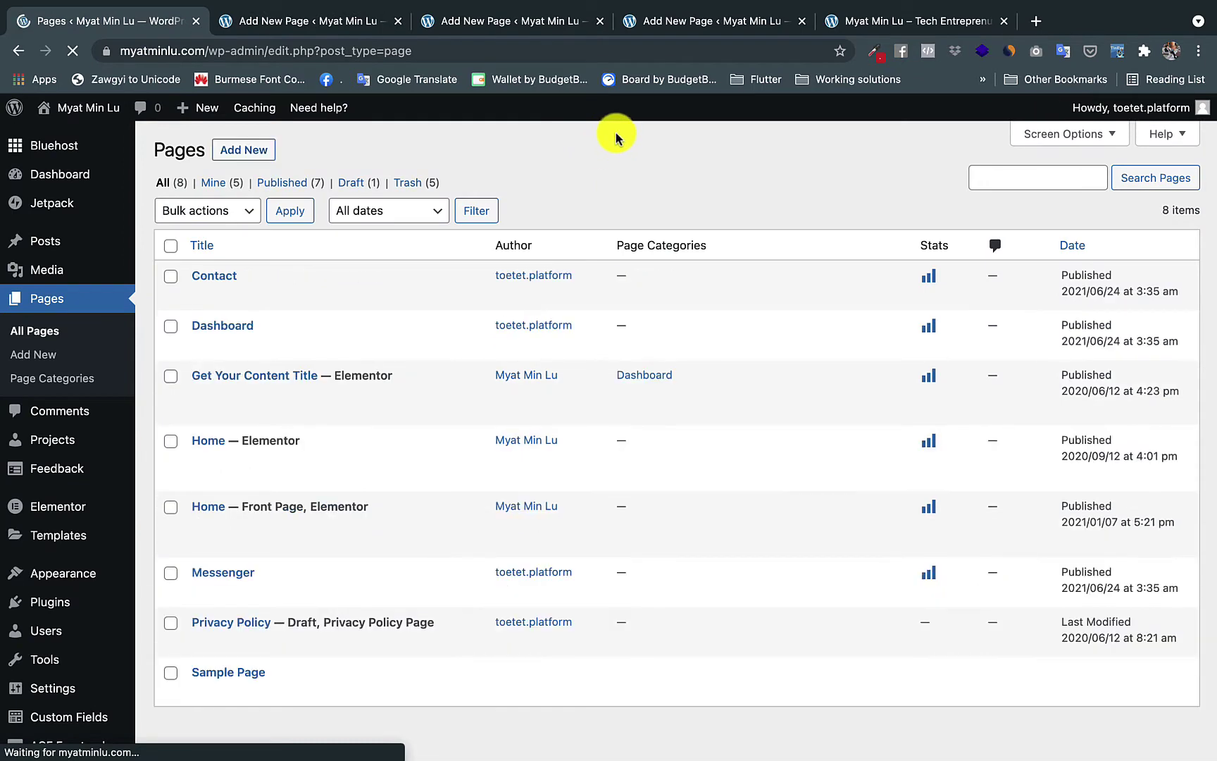
mouse_move(170, 339)
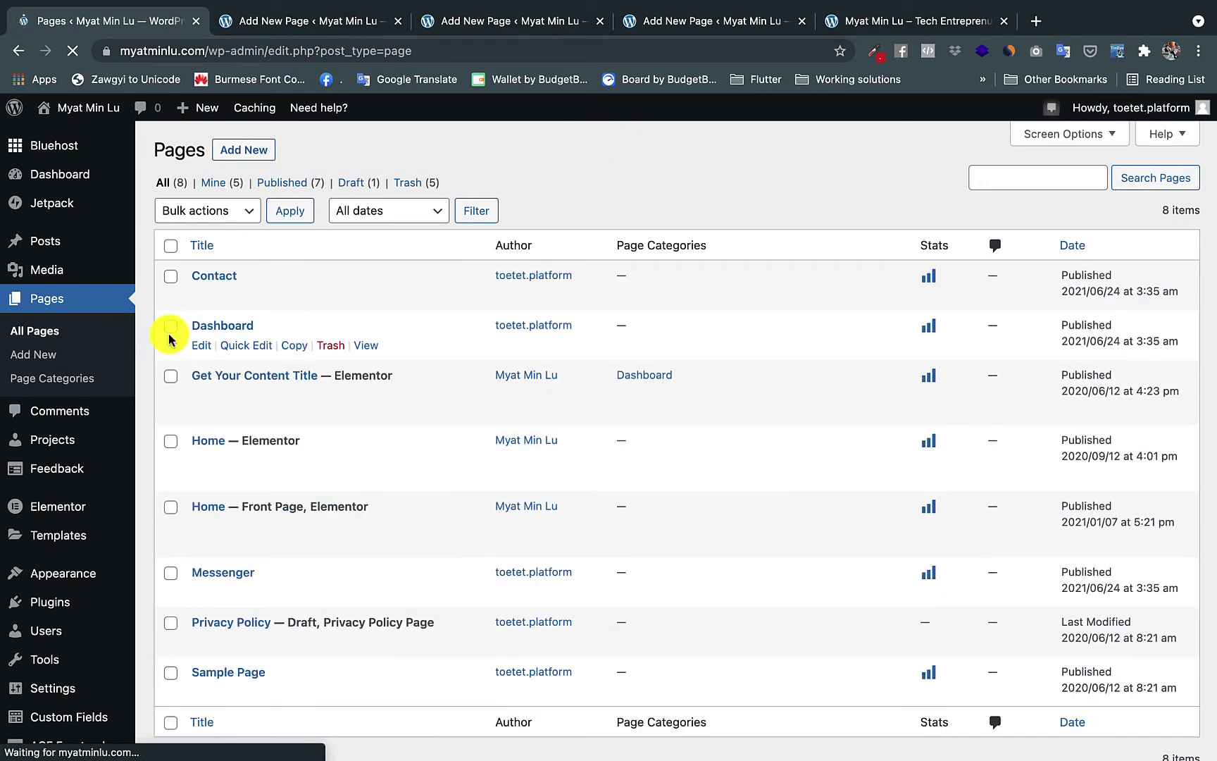
- Select Contact, Dashboard and Messenger and bulk-edit their Page Categories to Dashboard
left_click(171, 328)
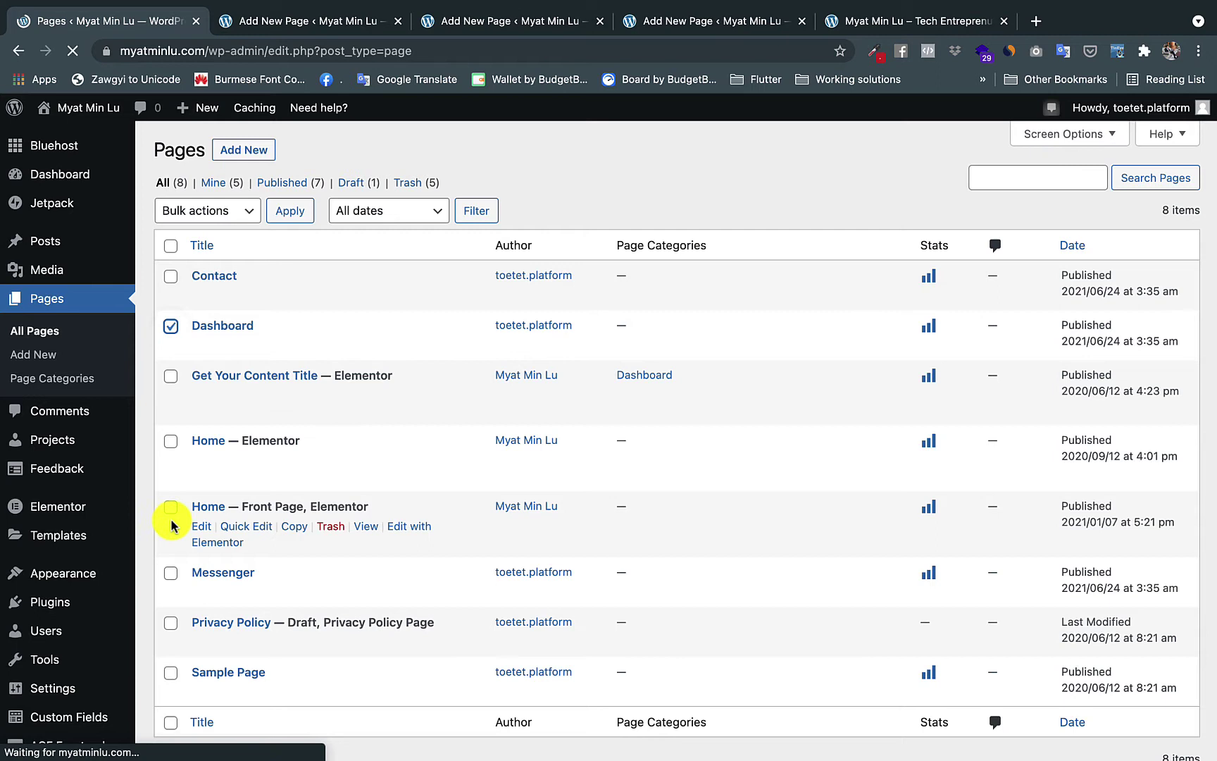
left_click(169, 574)
mouse_move(209, 441)
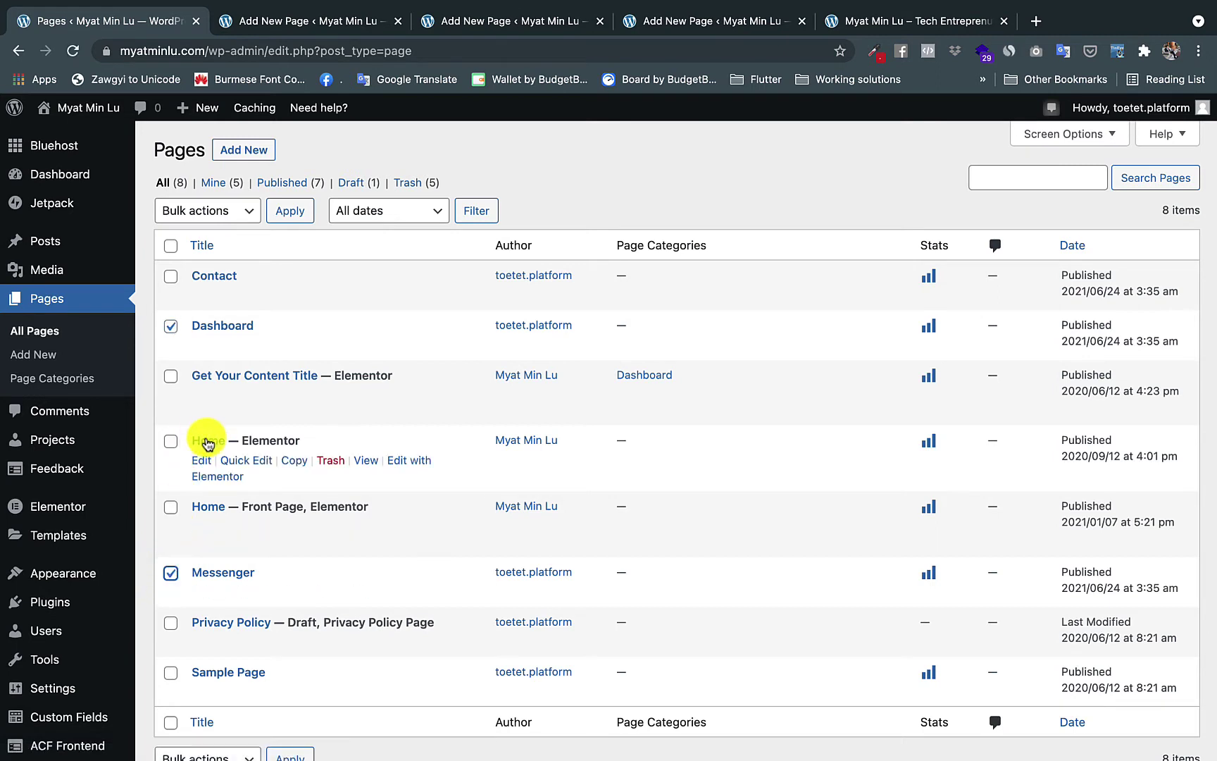
left_click(170, 277)
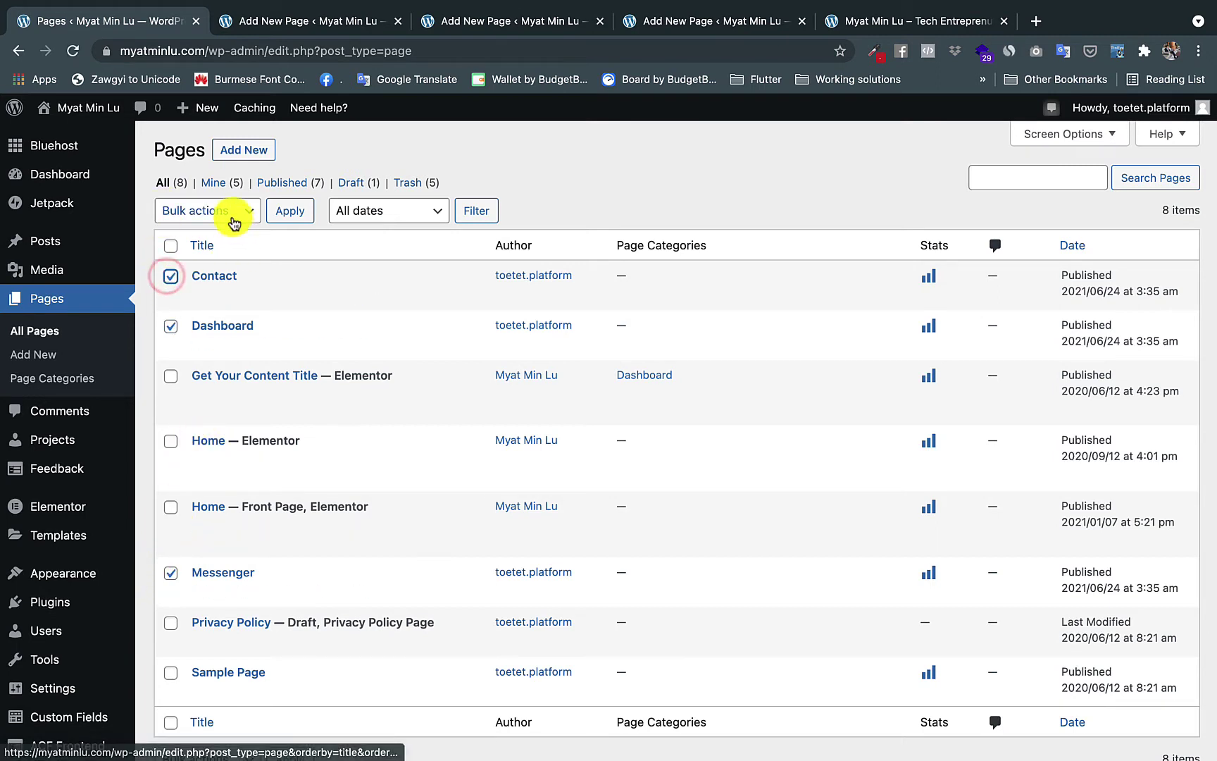
left_click(233, 211)
left_click(231, 231)
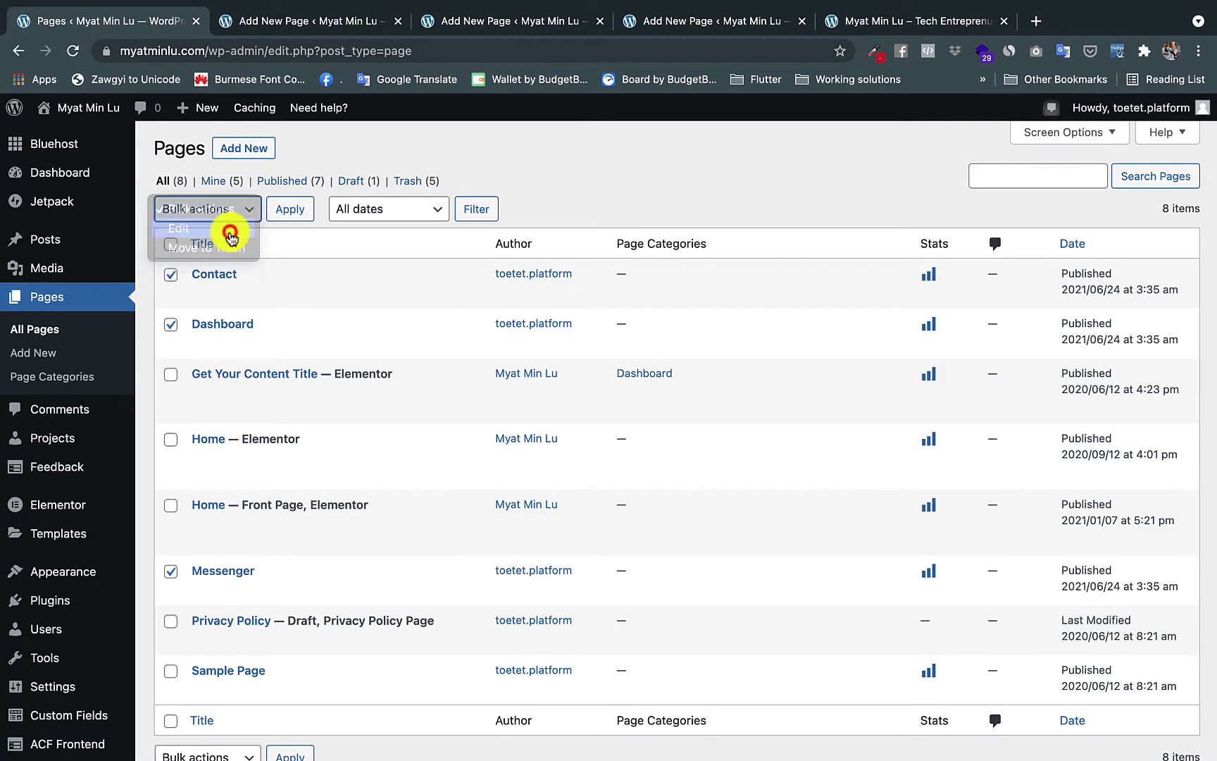
left_click(291, 211)
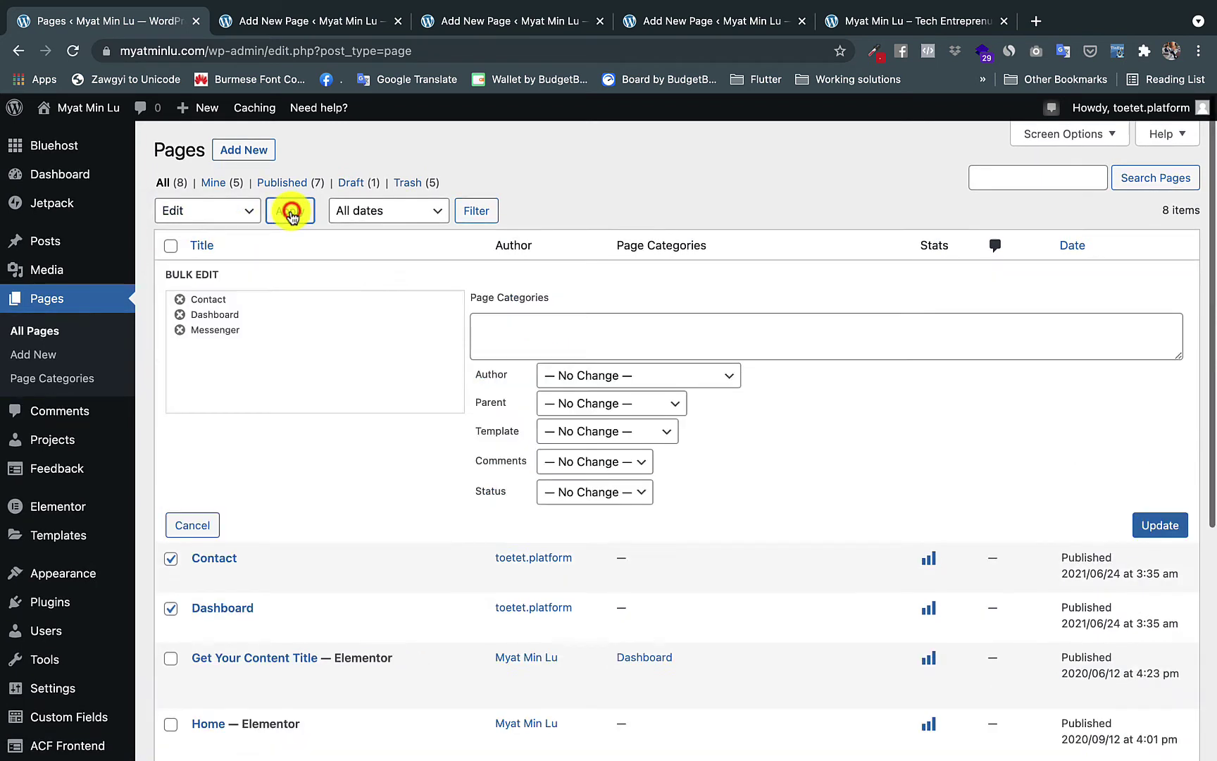
left_click(520, 332)
type("Dashboard")
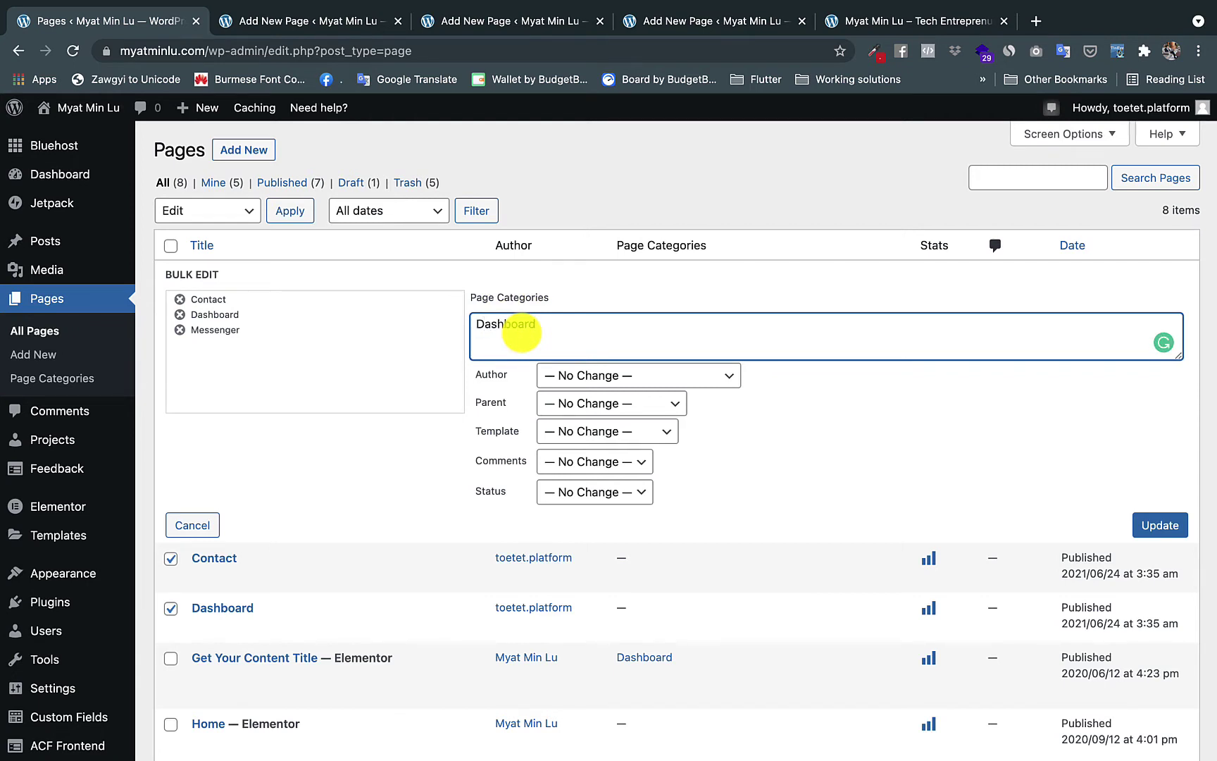
left_click(1160, 526)
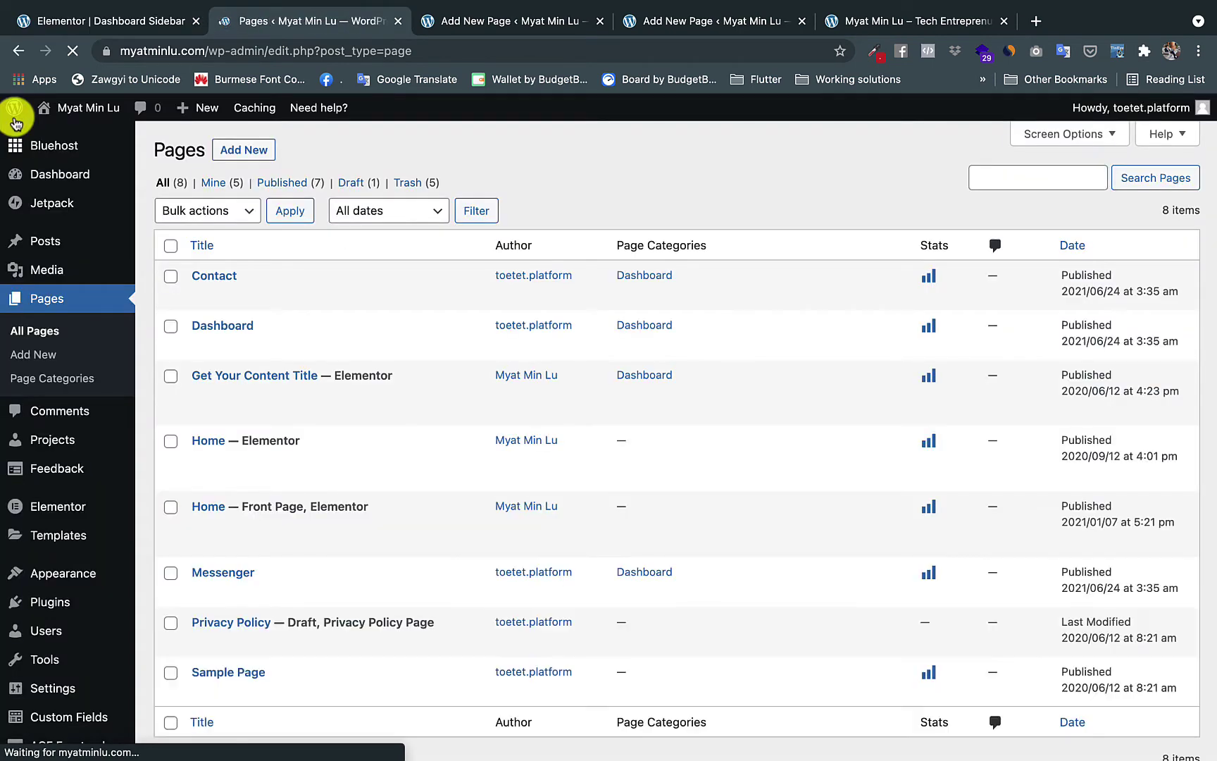
scroll(23, 263, "down", 2)
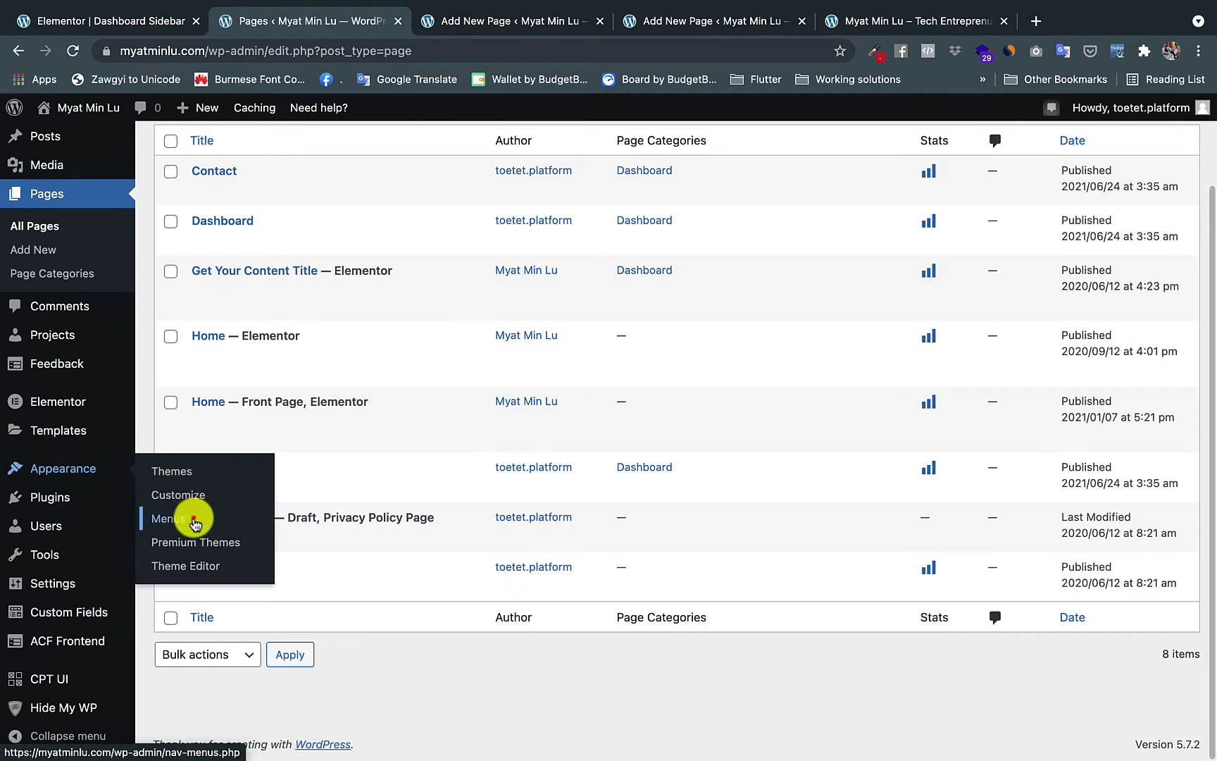
- Create a new menu named 'Dashboard Sidebar menu'
left_click(193, 520)
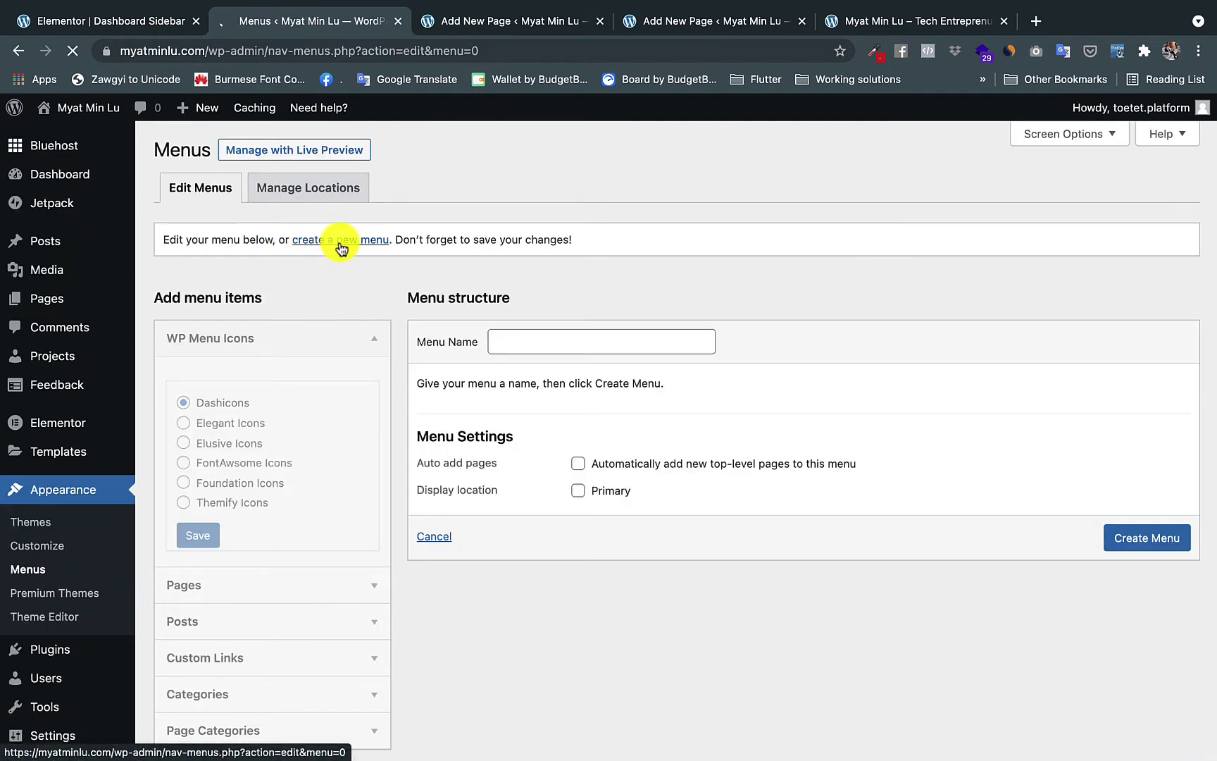
left_click(531, 342)
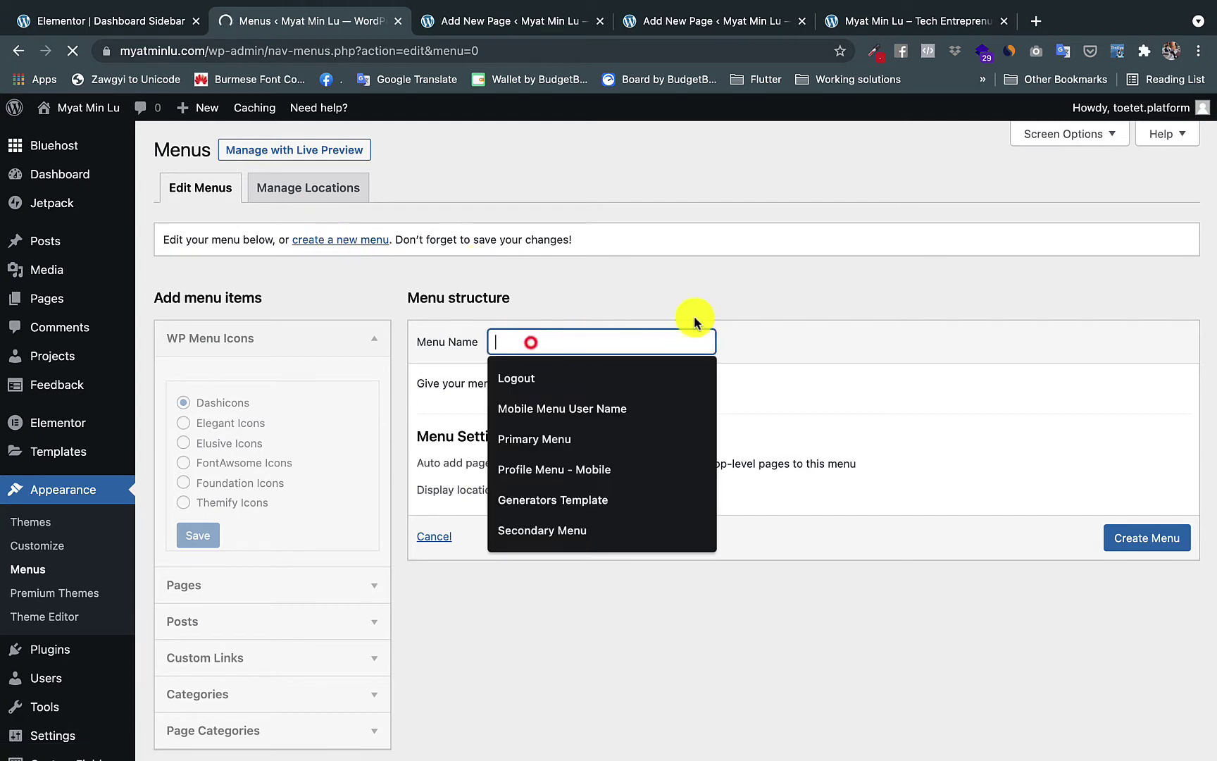
type("Dashboard")
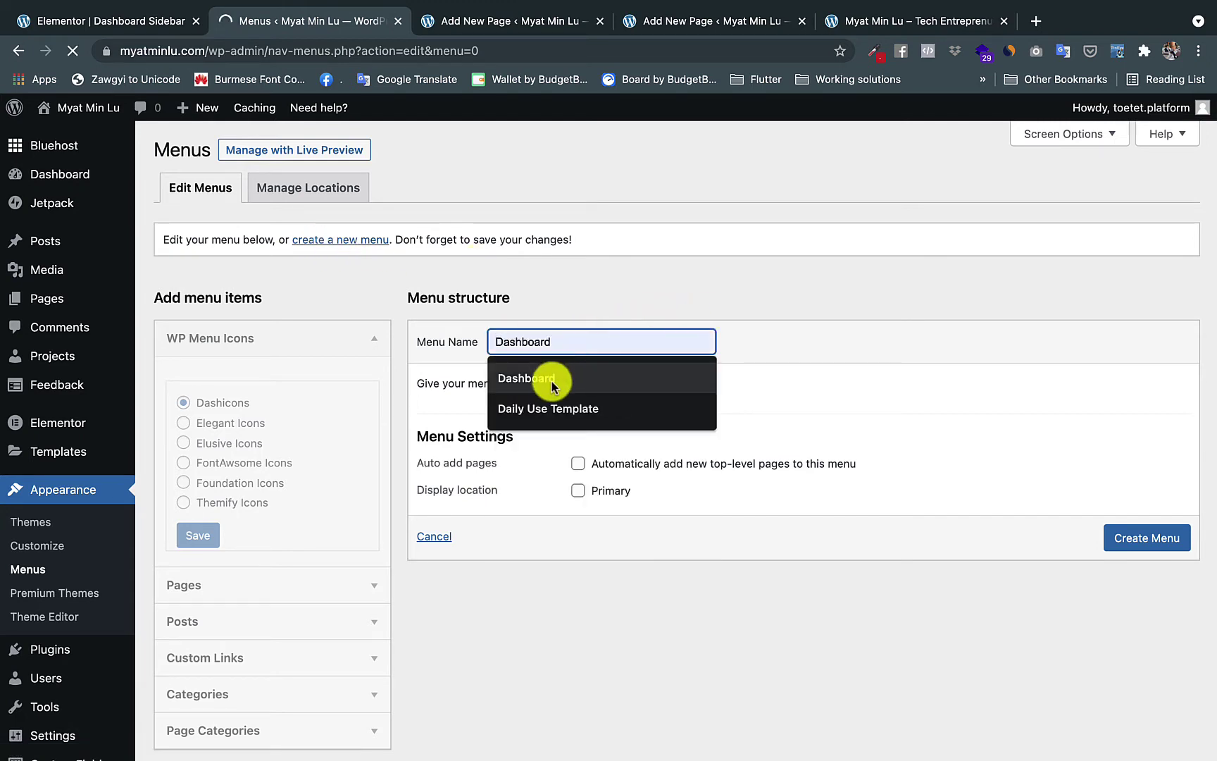
left_click(551, 378)
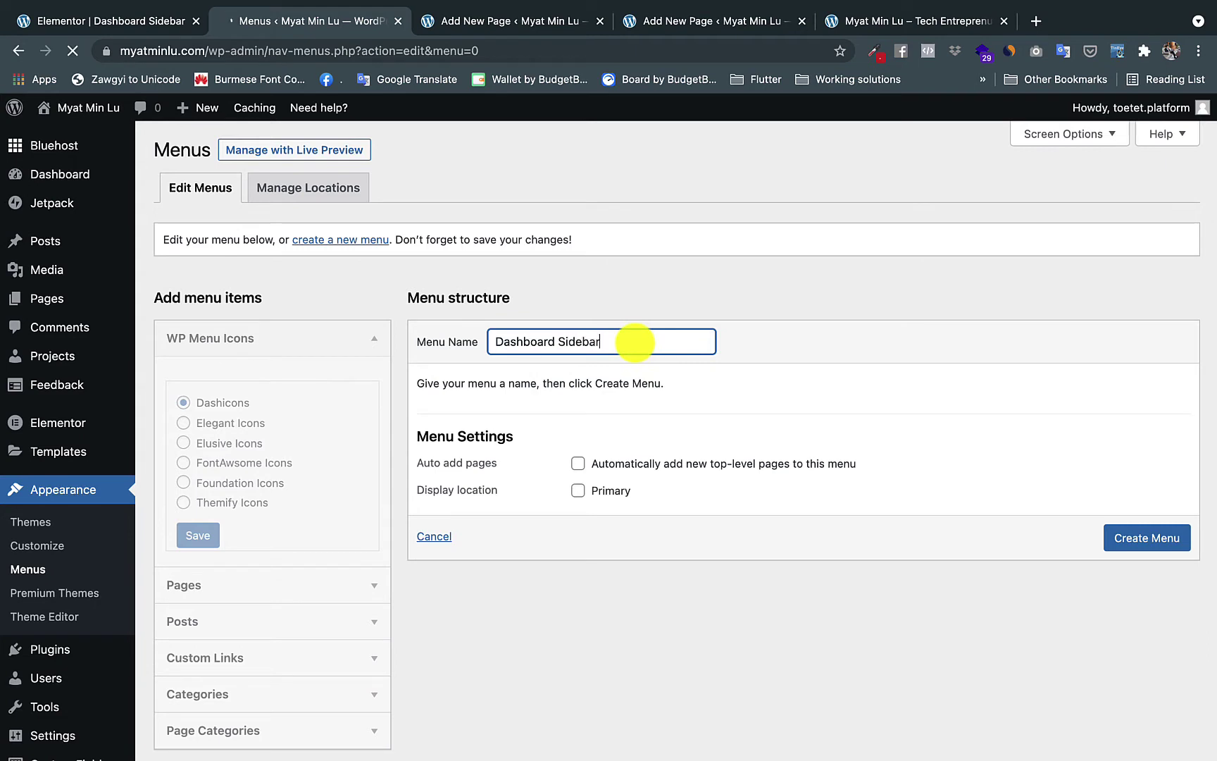
scroll(403, 421, "down", 3)
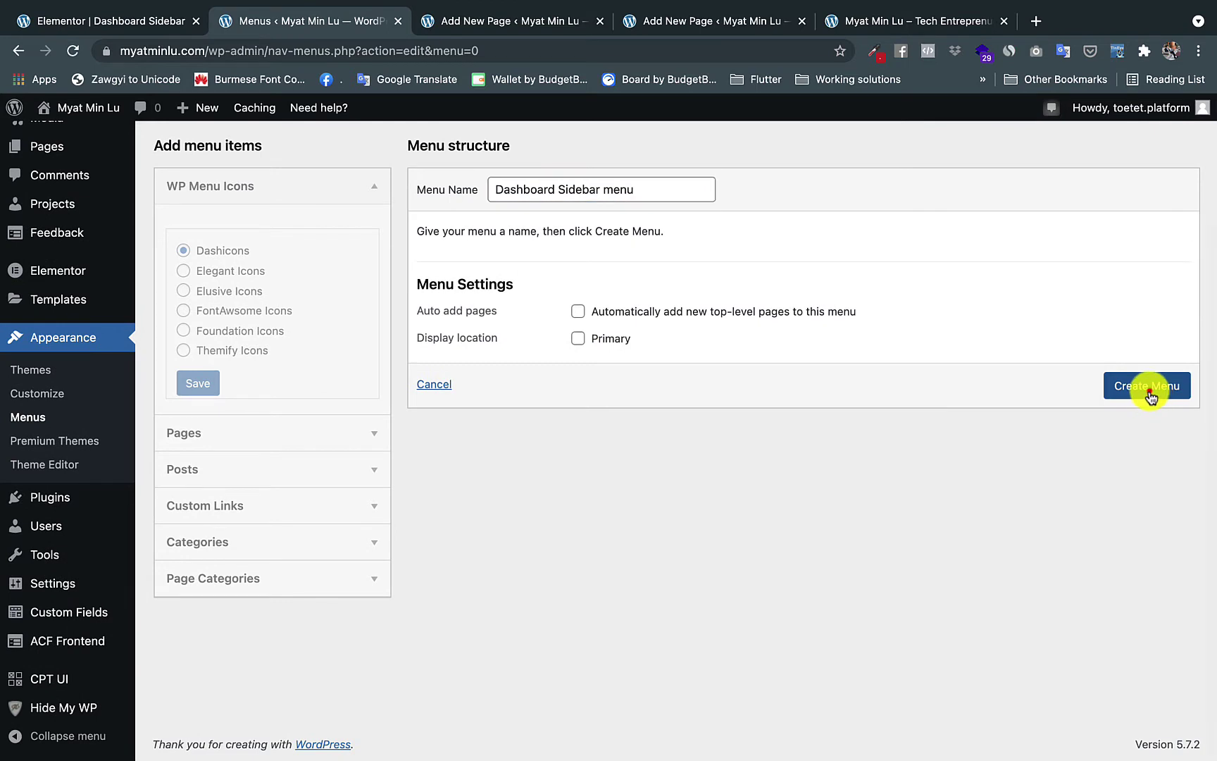
left_click(1147, 392)
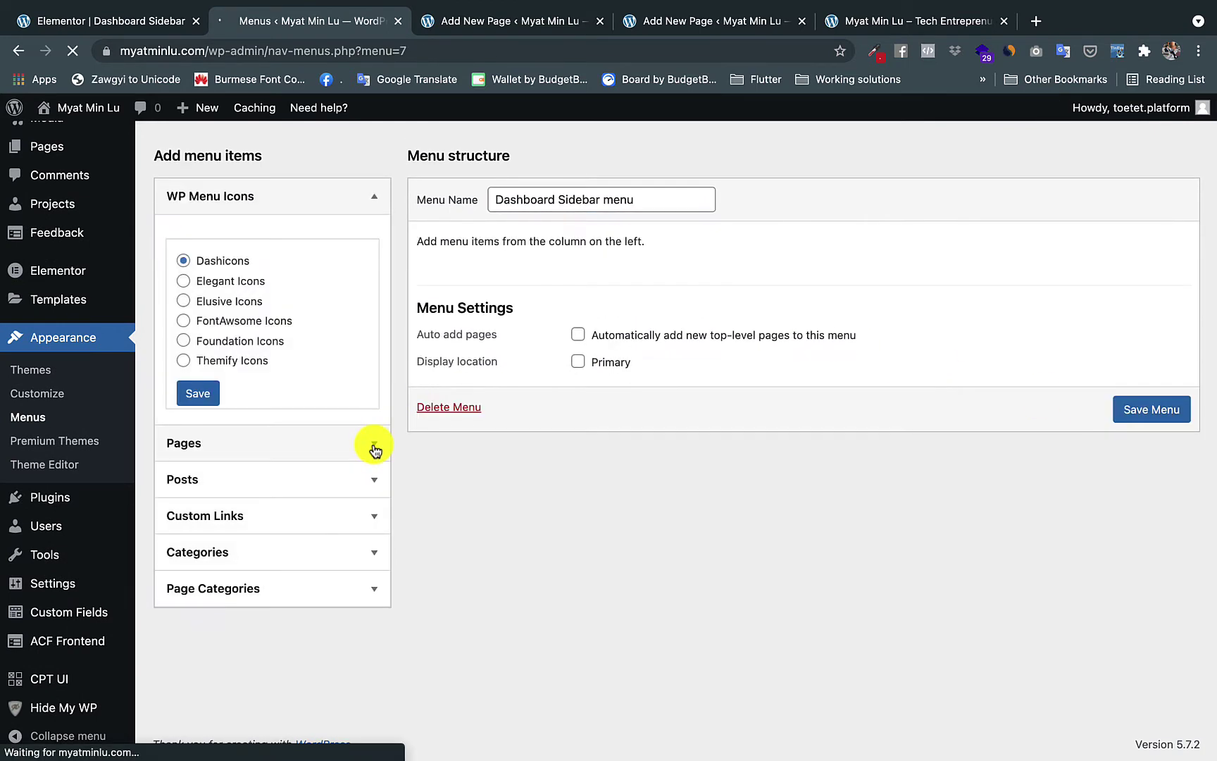
- Add the Dashboard, Messenger and Contact pages, ordered that way, and save the menu
left_click(373, 444)
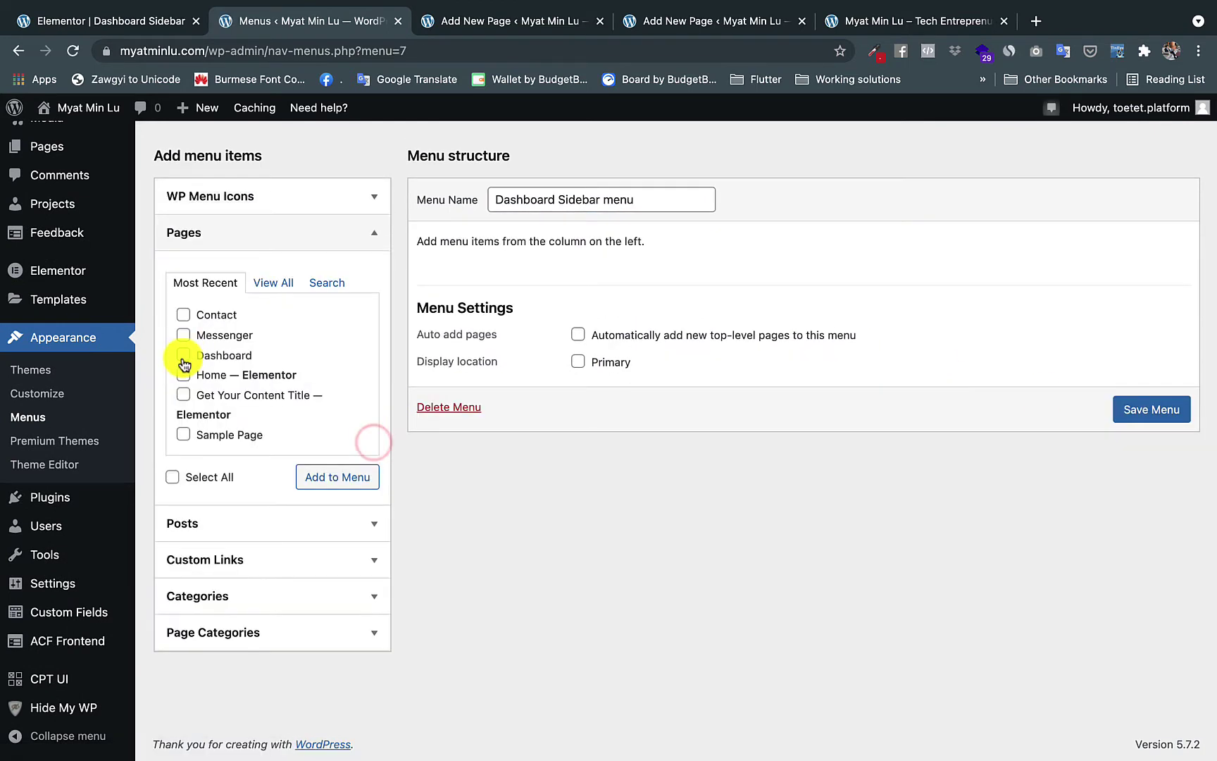
left_click(183, 334)
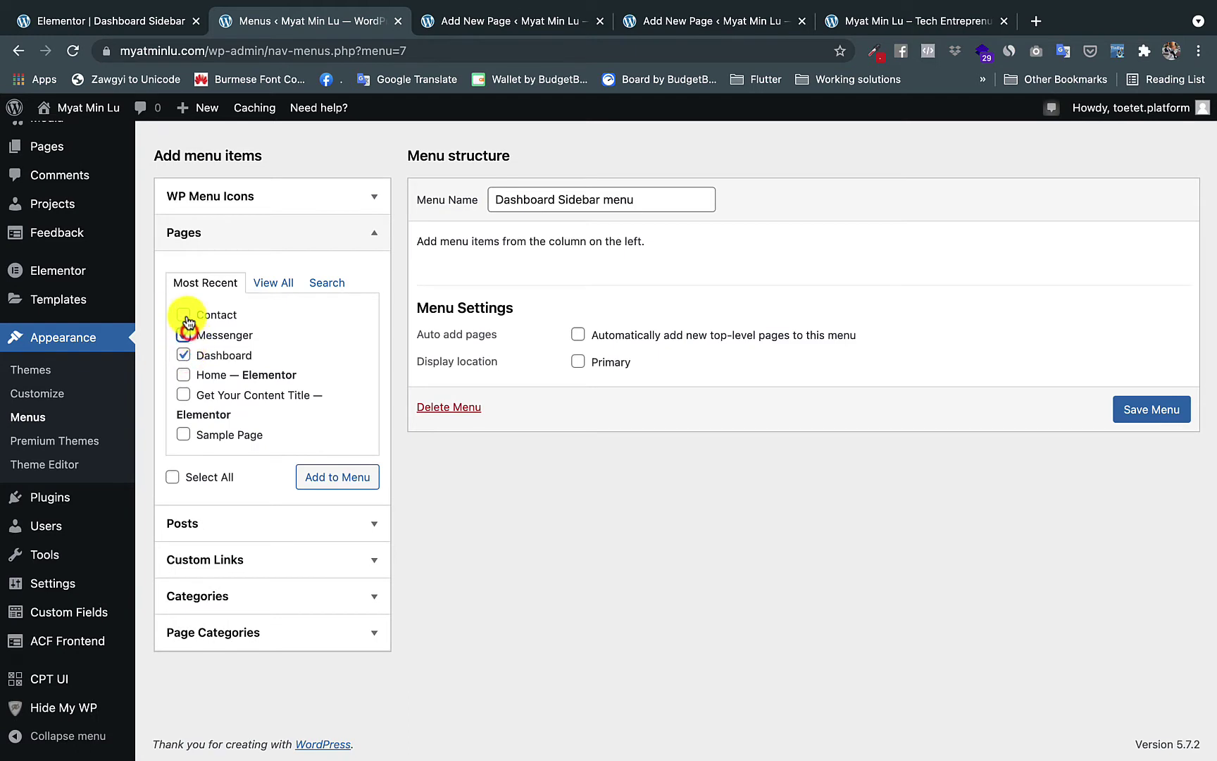
left_click(184, 315)
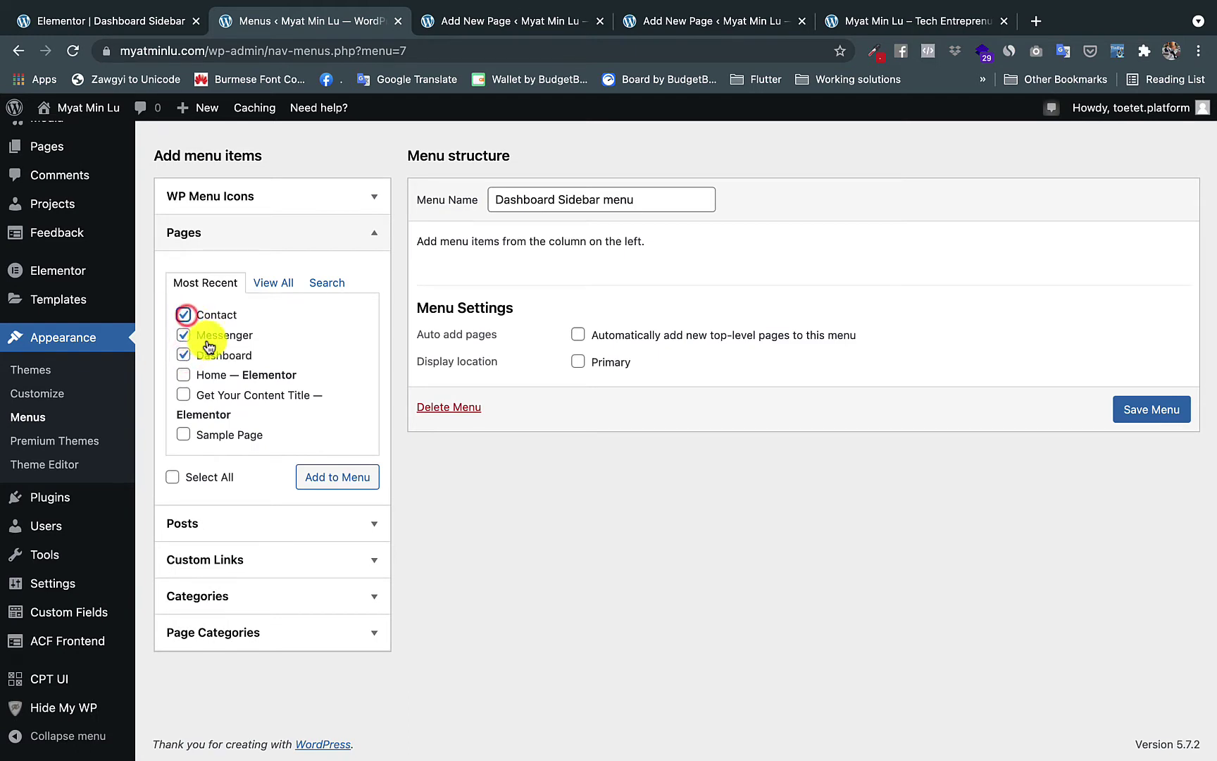
left_click(335, 488)
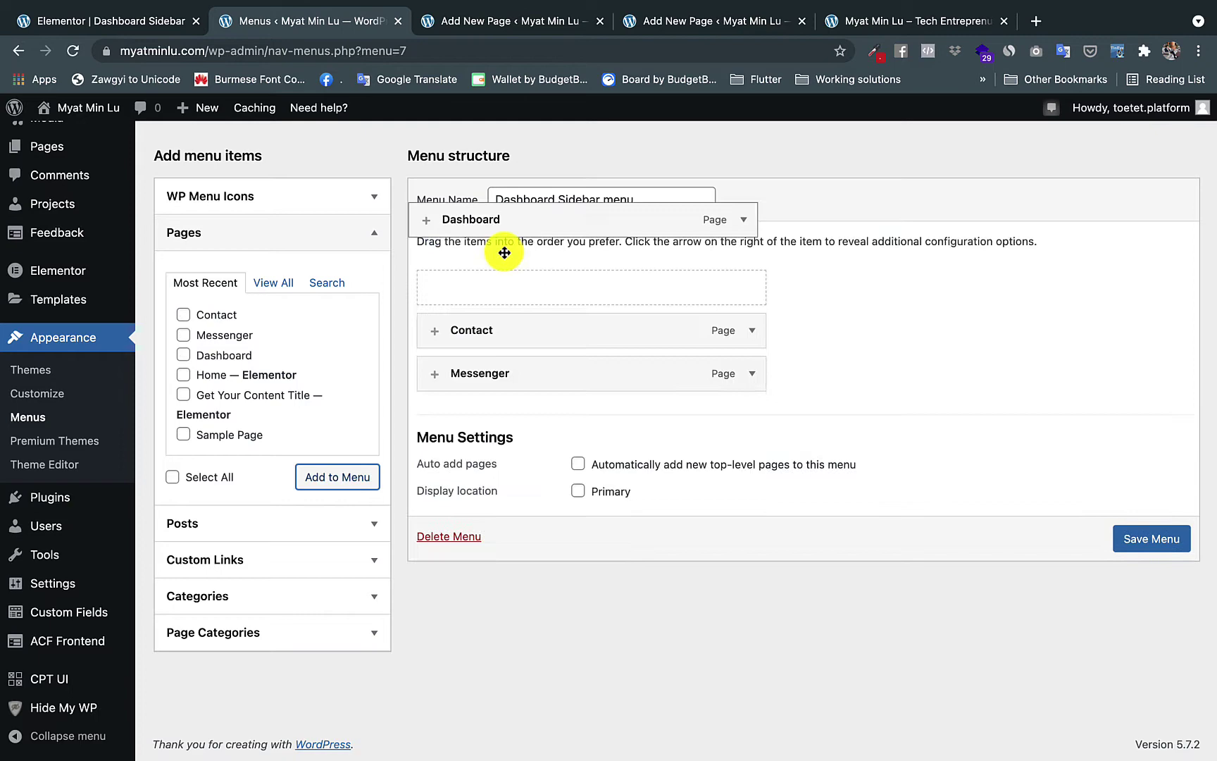
left_click_drag(503, 250, 504, 290)
left_click_drag(539, 334, 535, 400)
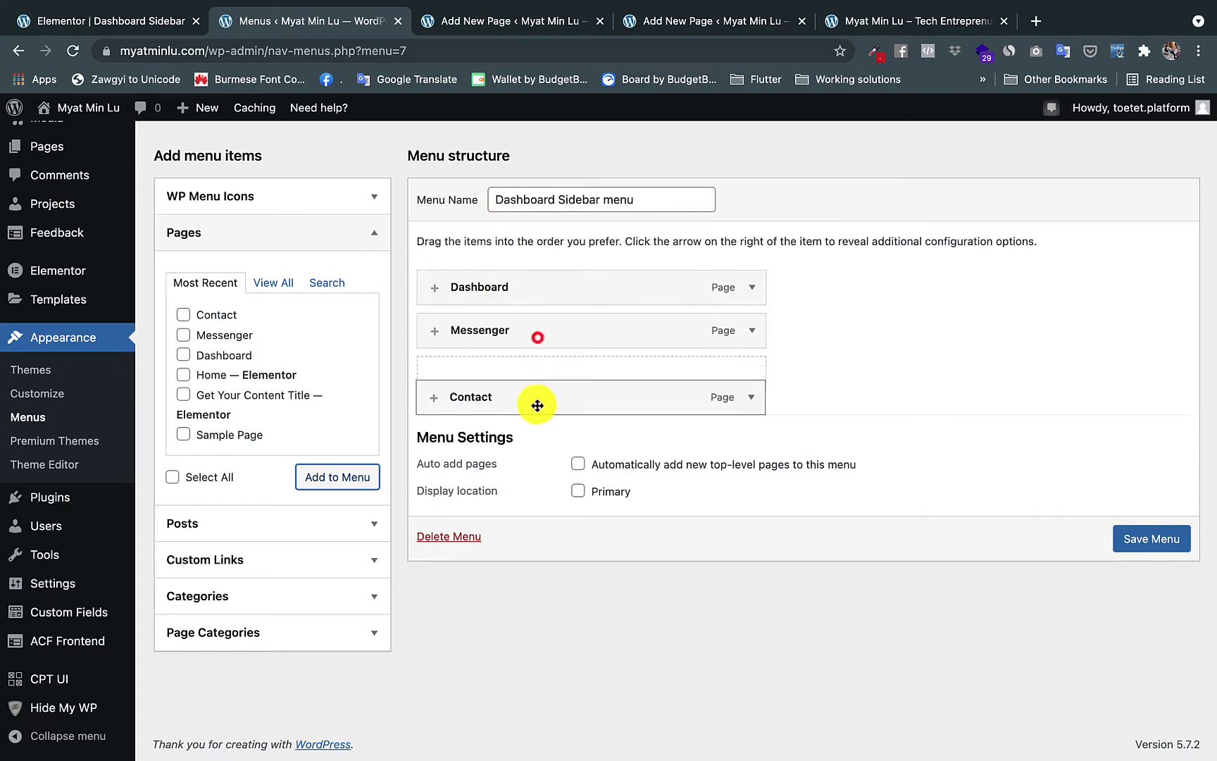
left_click(1155, 539)
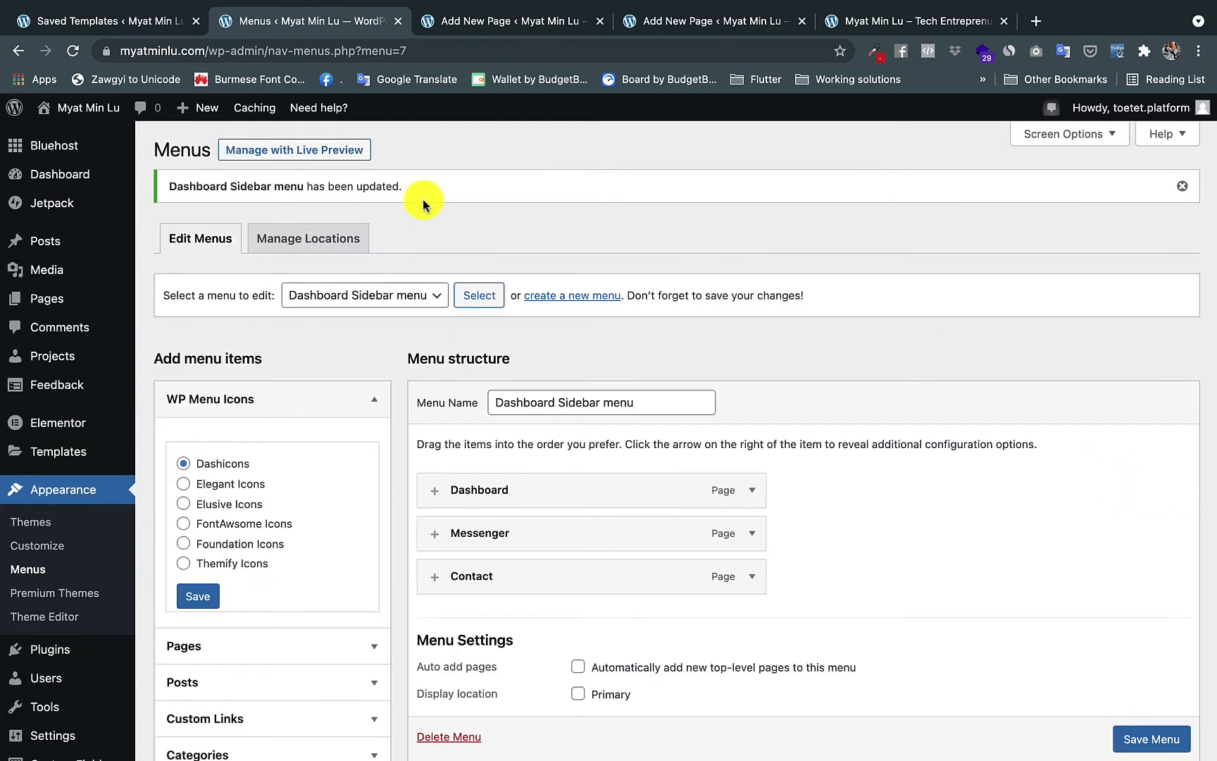
- From Saved Templates, add a Single Page template named 'Dashboard Sidebar Template'
left_click(129, 22)
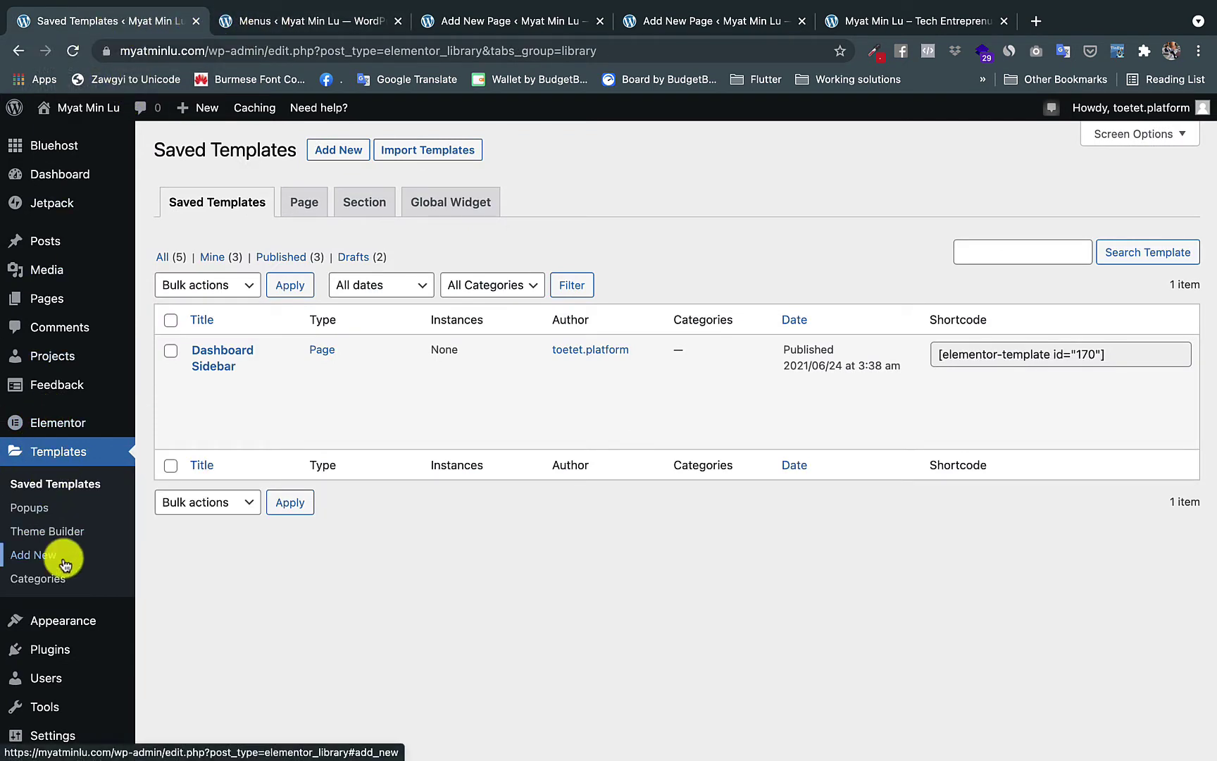
left_click(68, 531)
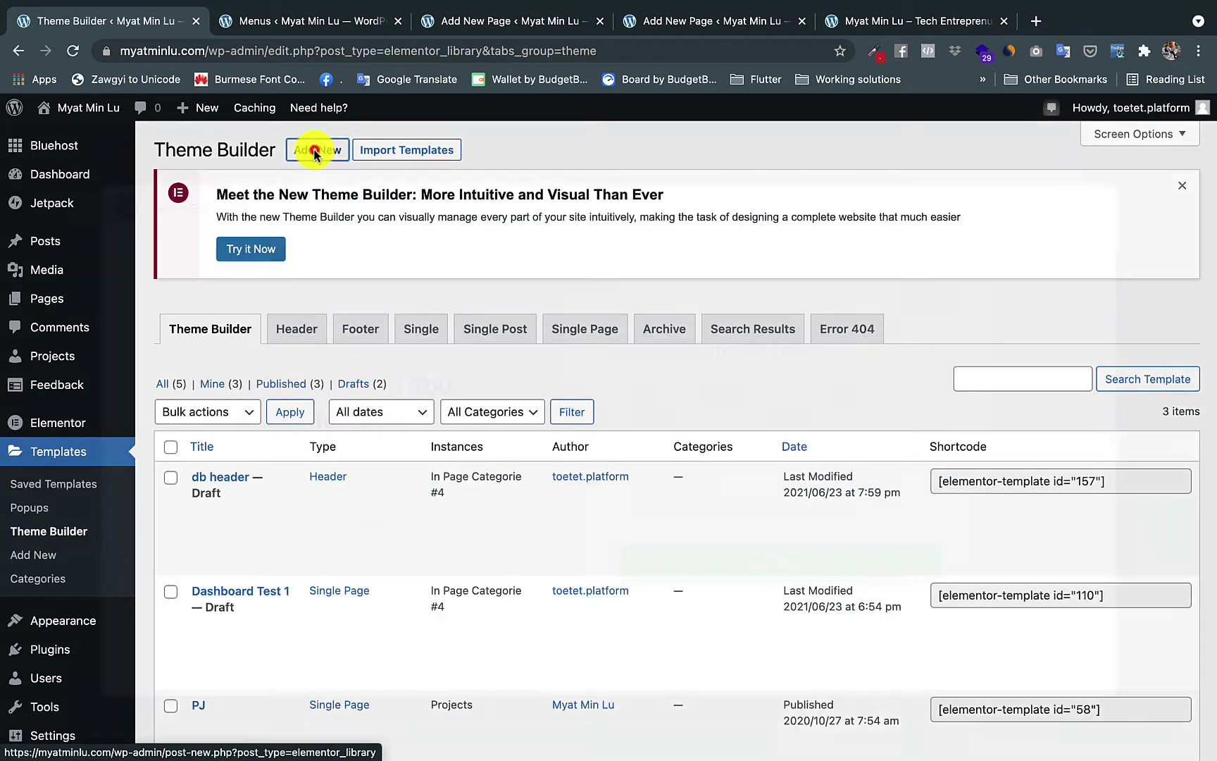
left_click(315, 150)
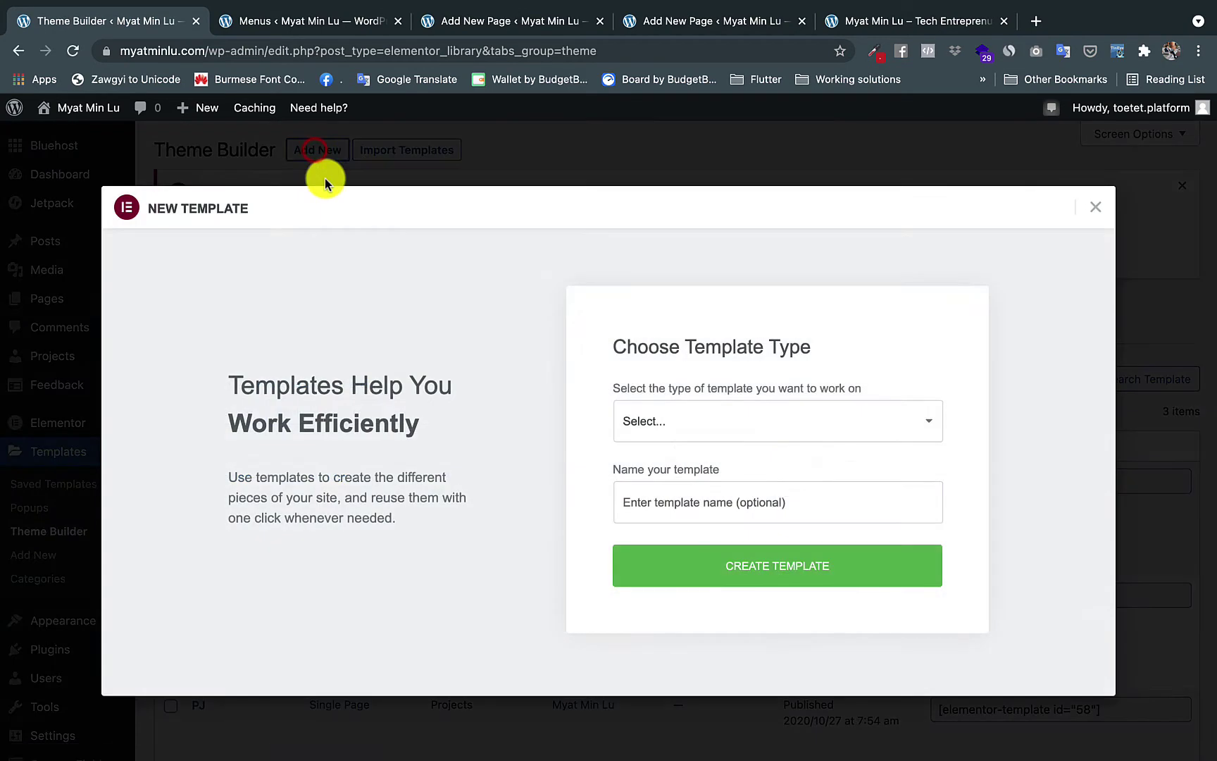
left_click(663, 420)
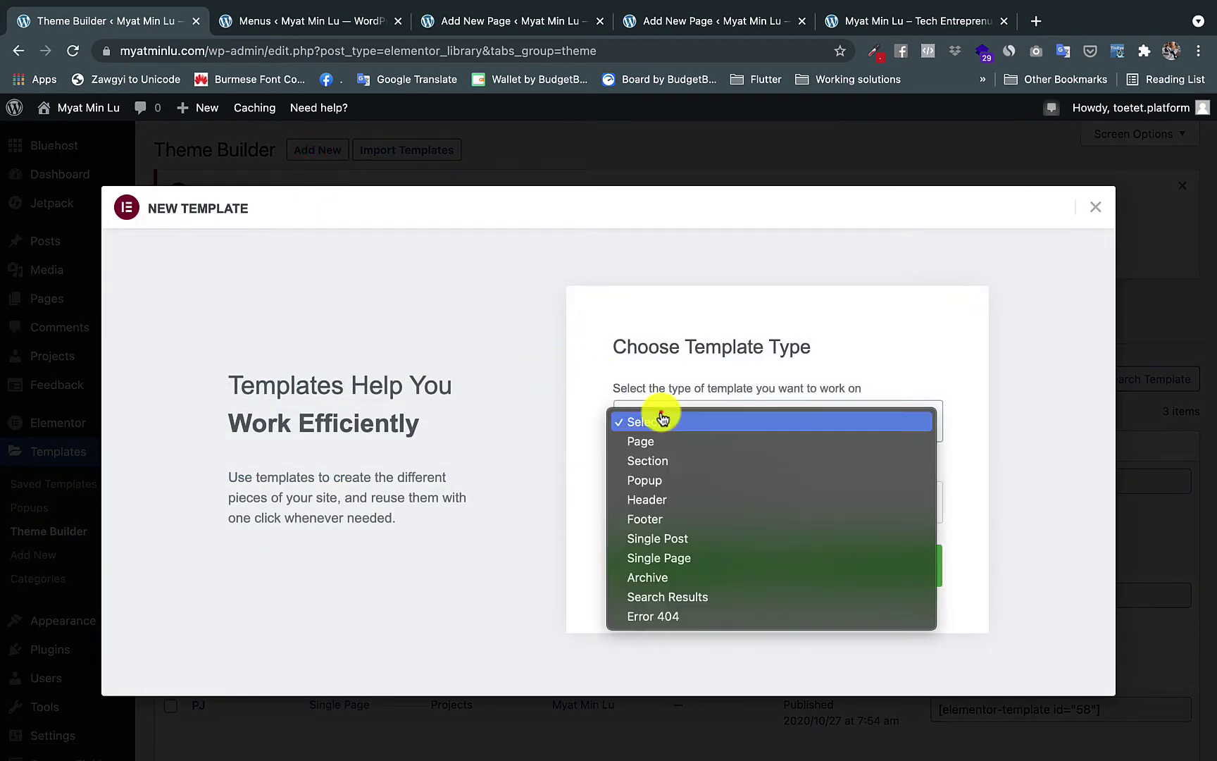
left_click(676, 558)
left_click(690, 504)
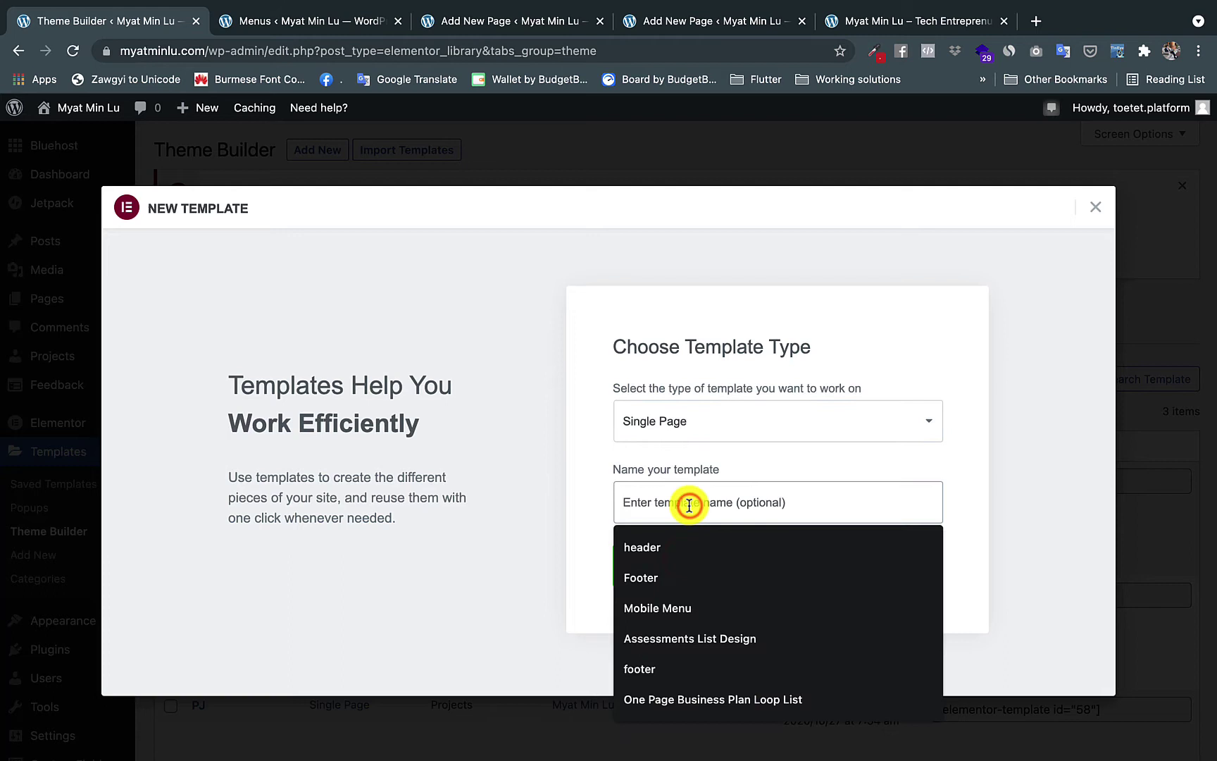
type("D")
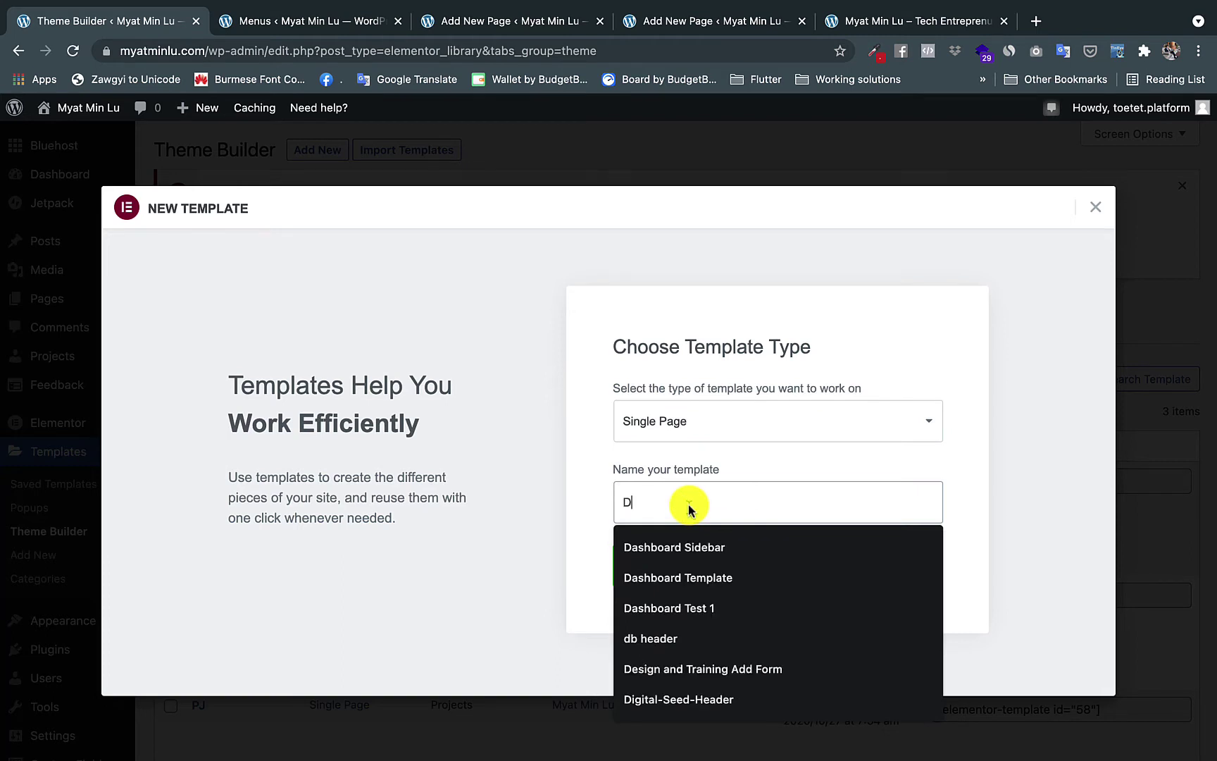
left_click(693, 546)
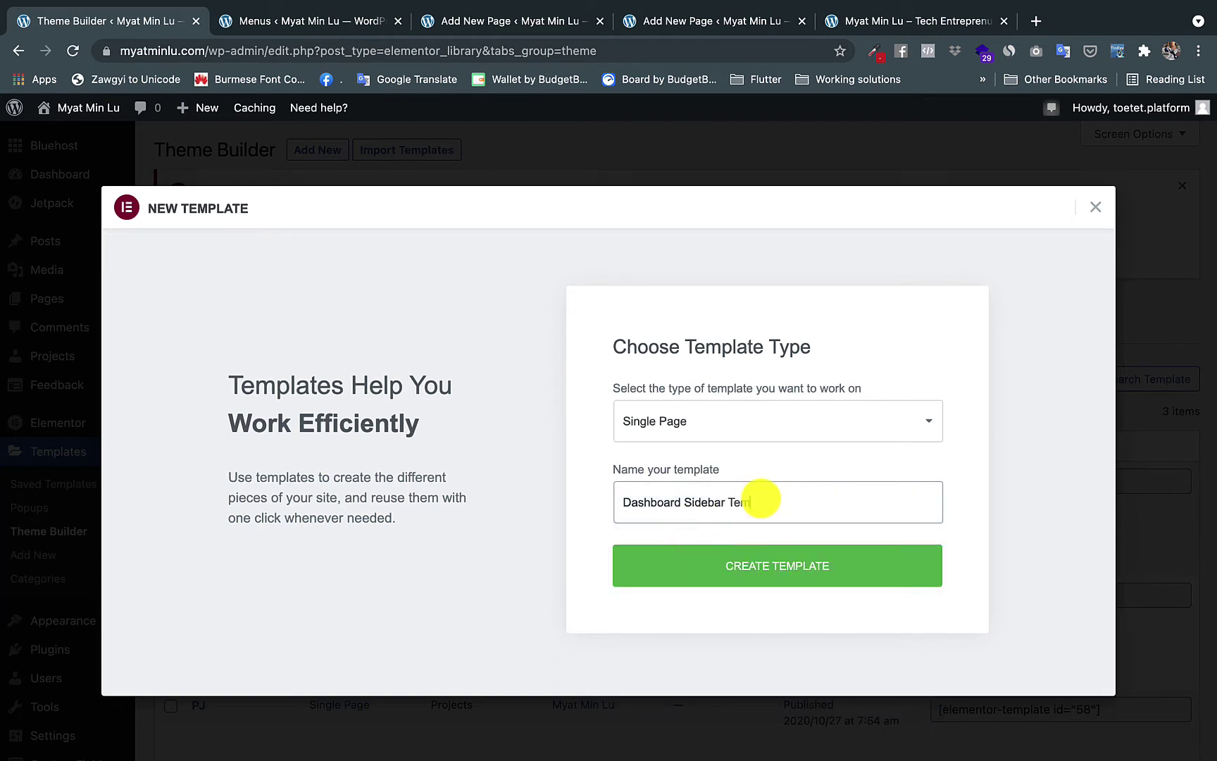
left_click(764, 581)
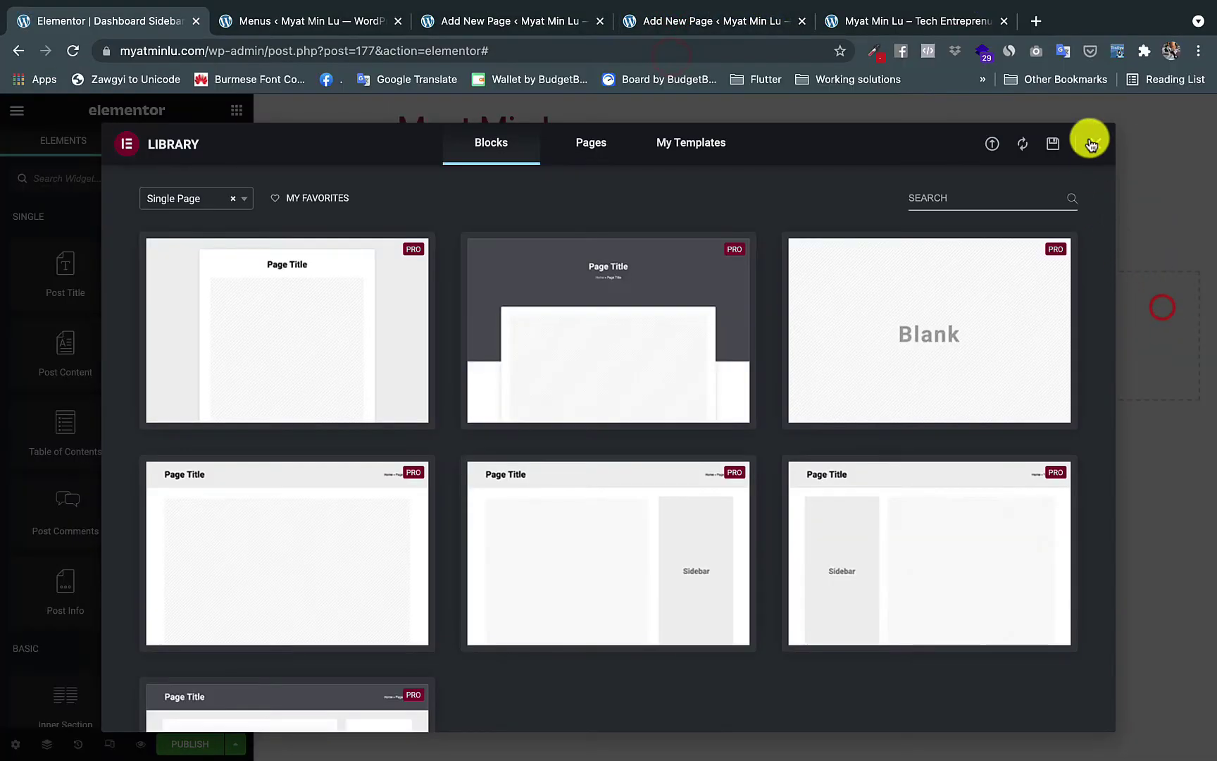
- Close the library, add a two-column section, and edit the left column to 12% width
left_click(1094, 145)
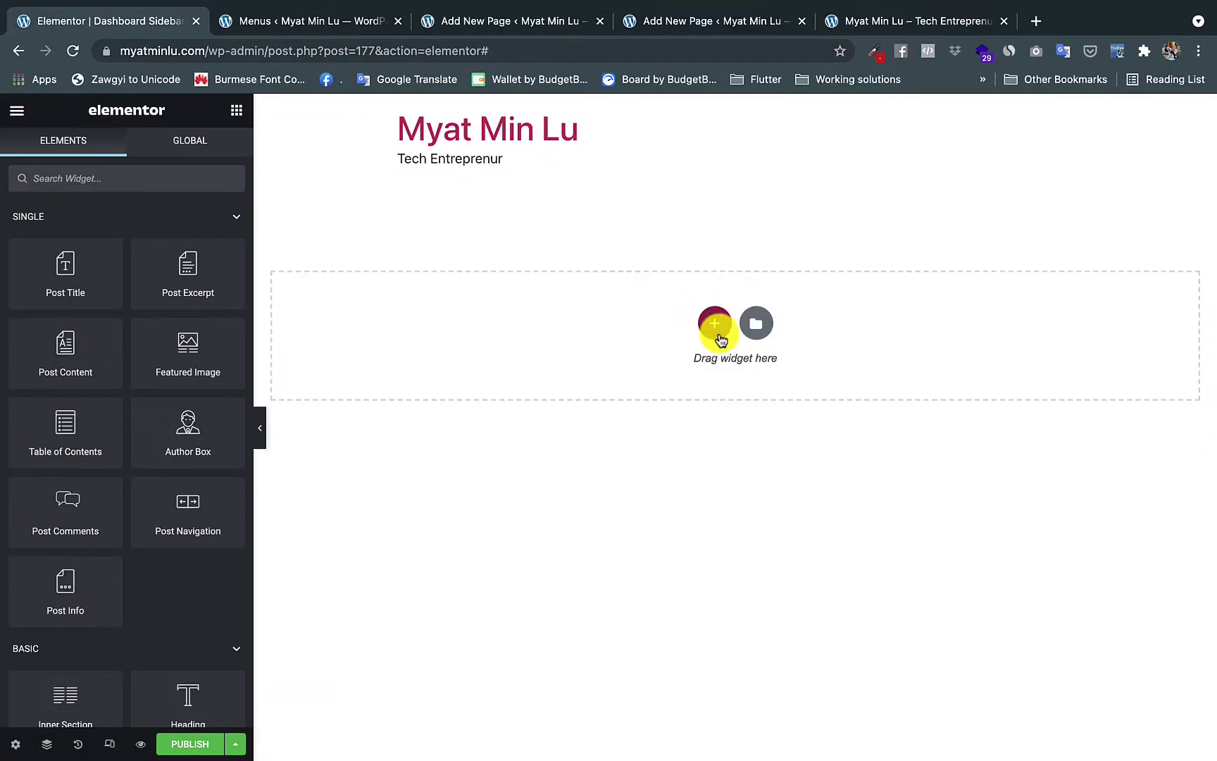
left_click(717, 323)
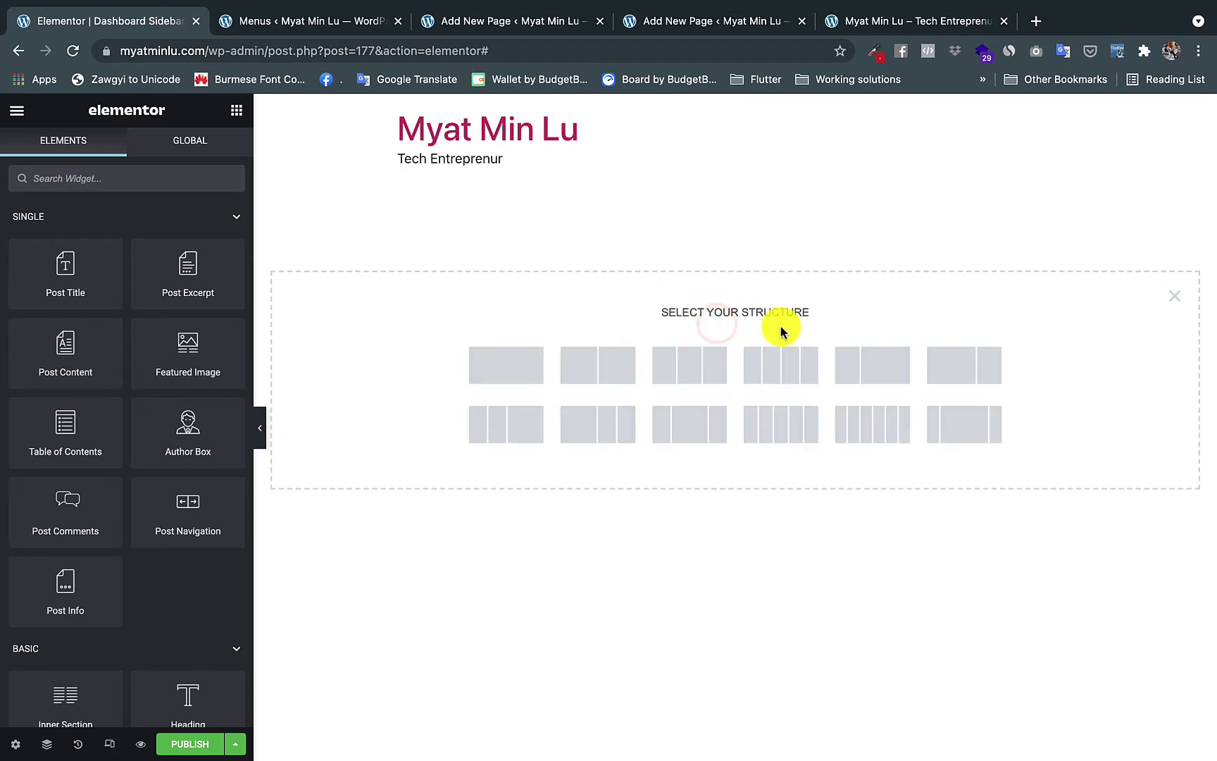
left_click(863, 366)
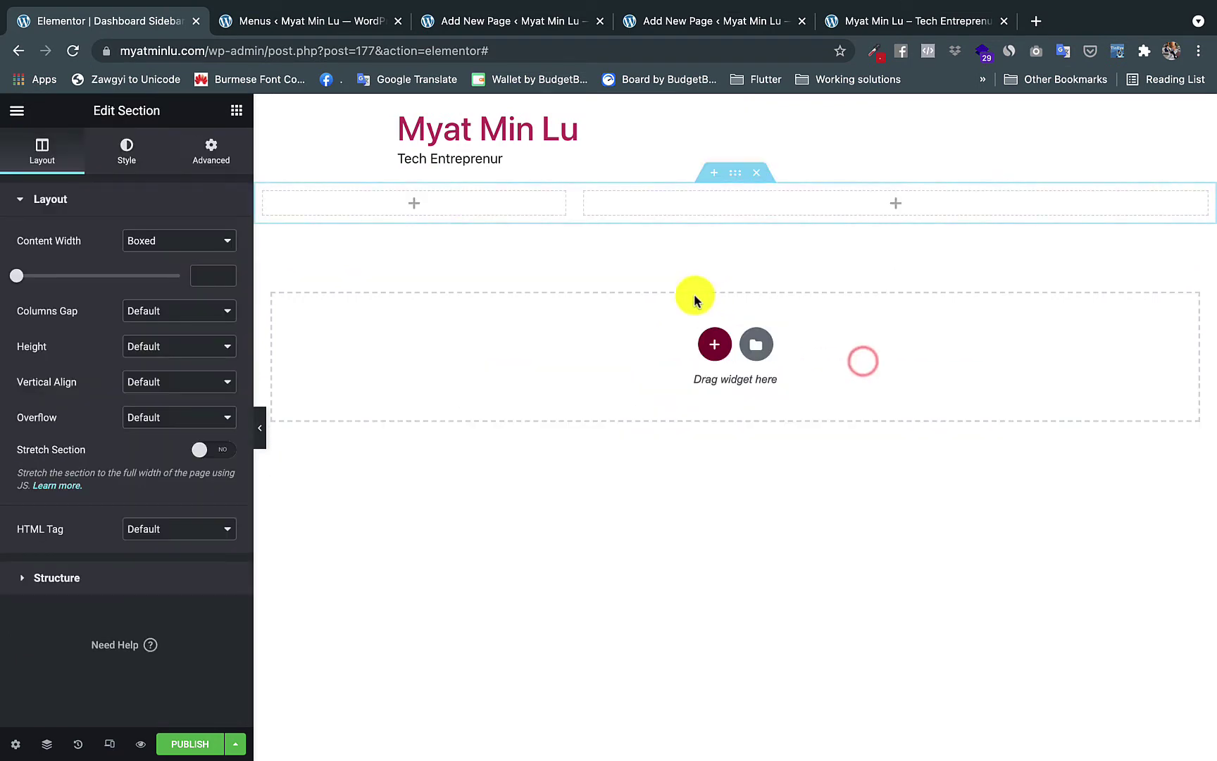
right_click(269, 195)
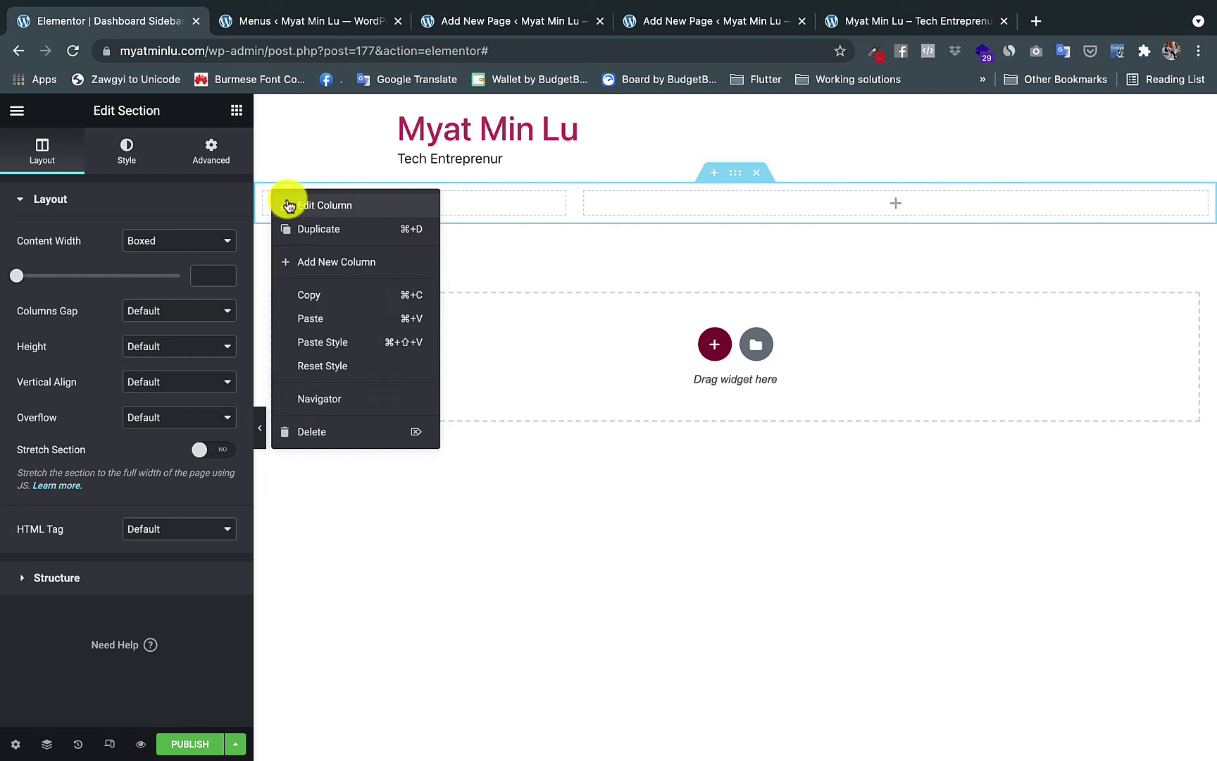
left_click(285, 198)
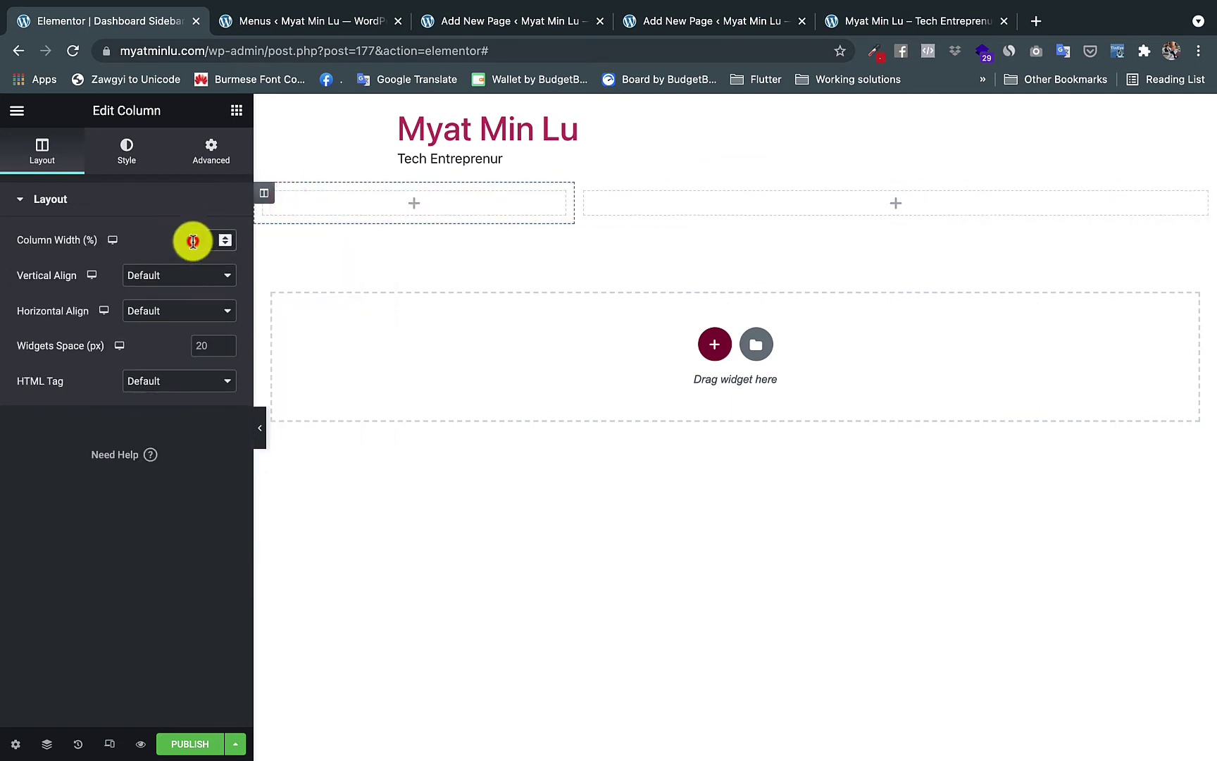
type("12")
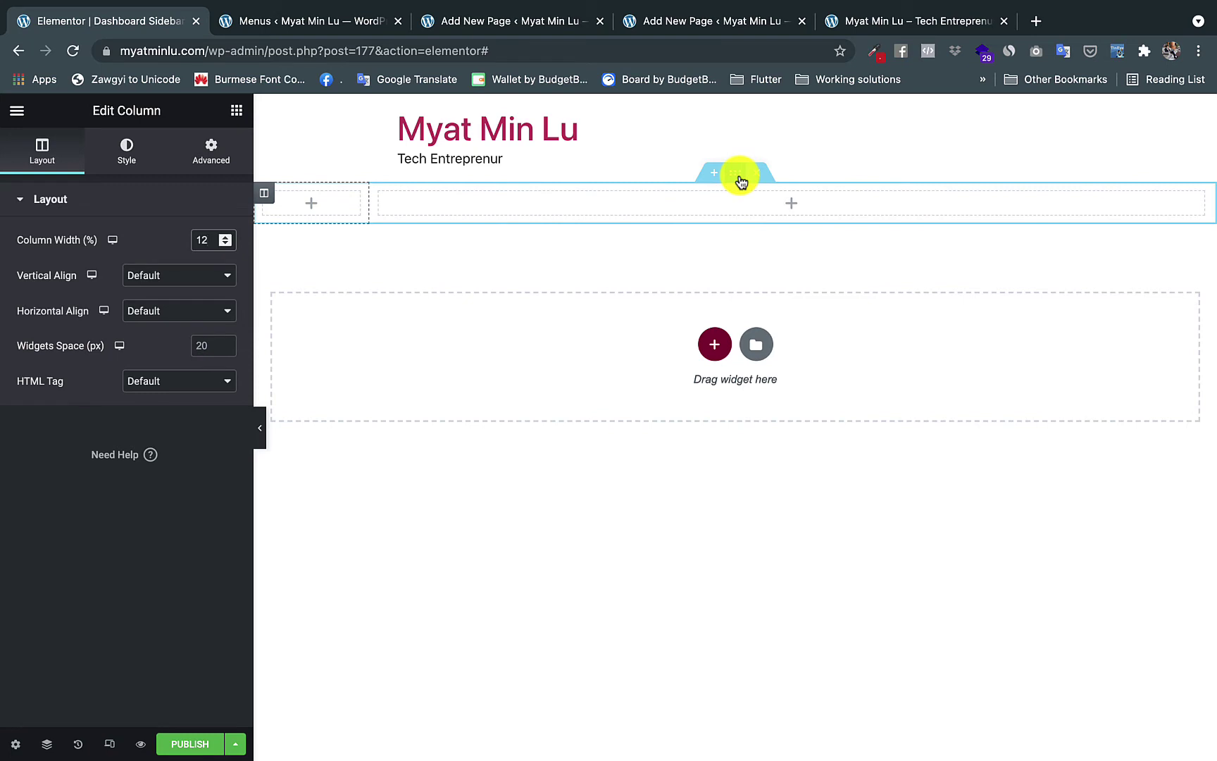
- Set the section to Full Width content, No Gap columns and Fit To Screen height
right_click(741, 181)
left_click(758, 187)
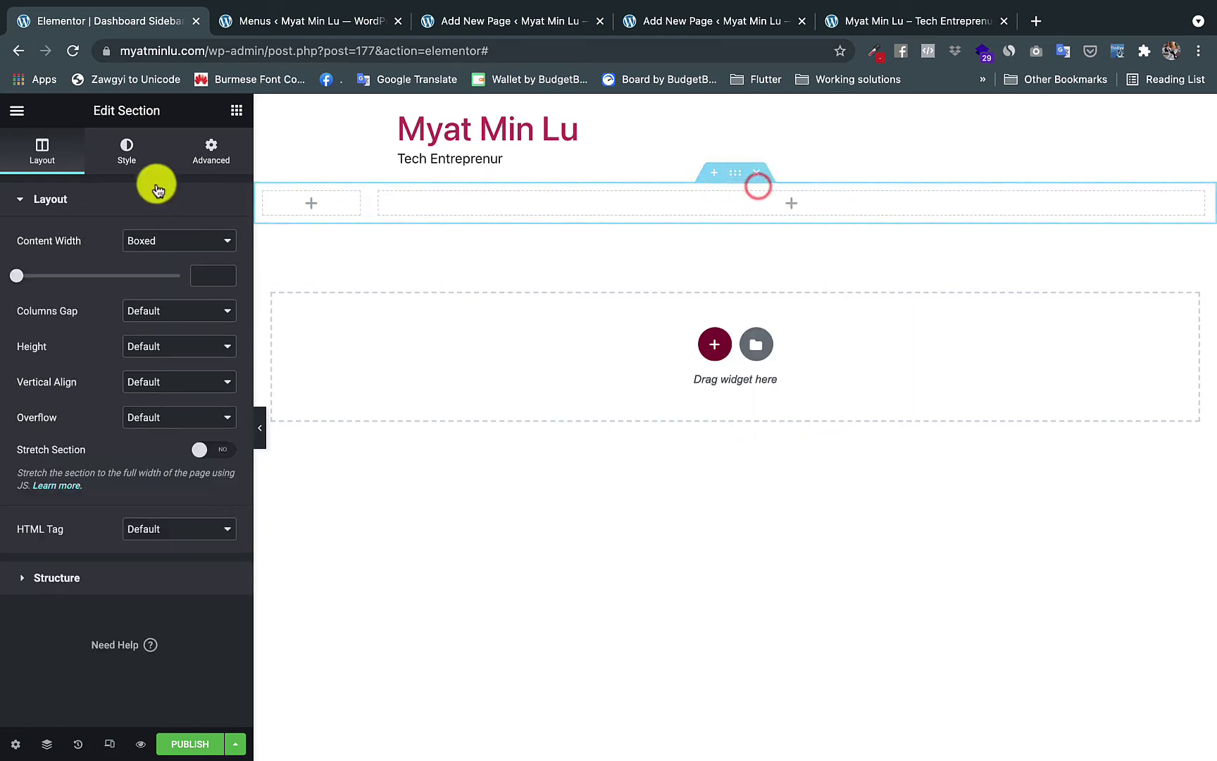
left_click(145, 240)
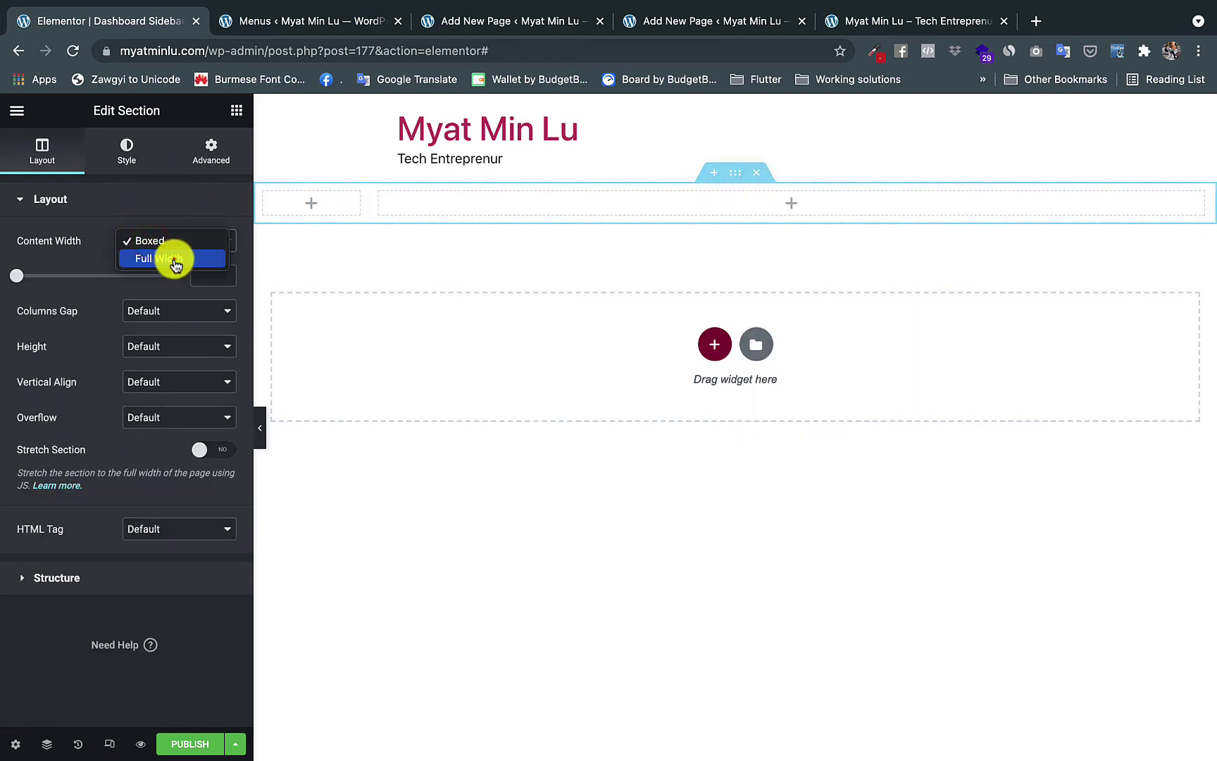
left_click(174, 259)
left_click(164, 276)
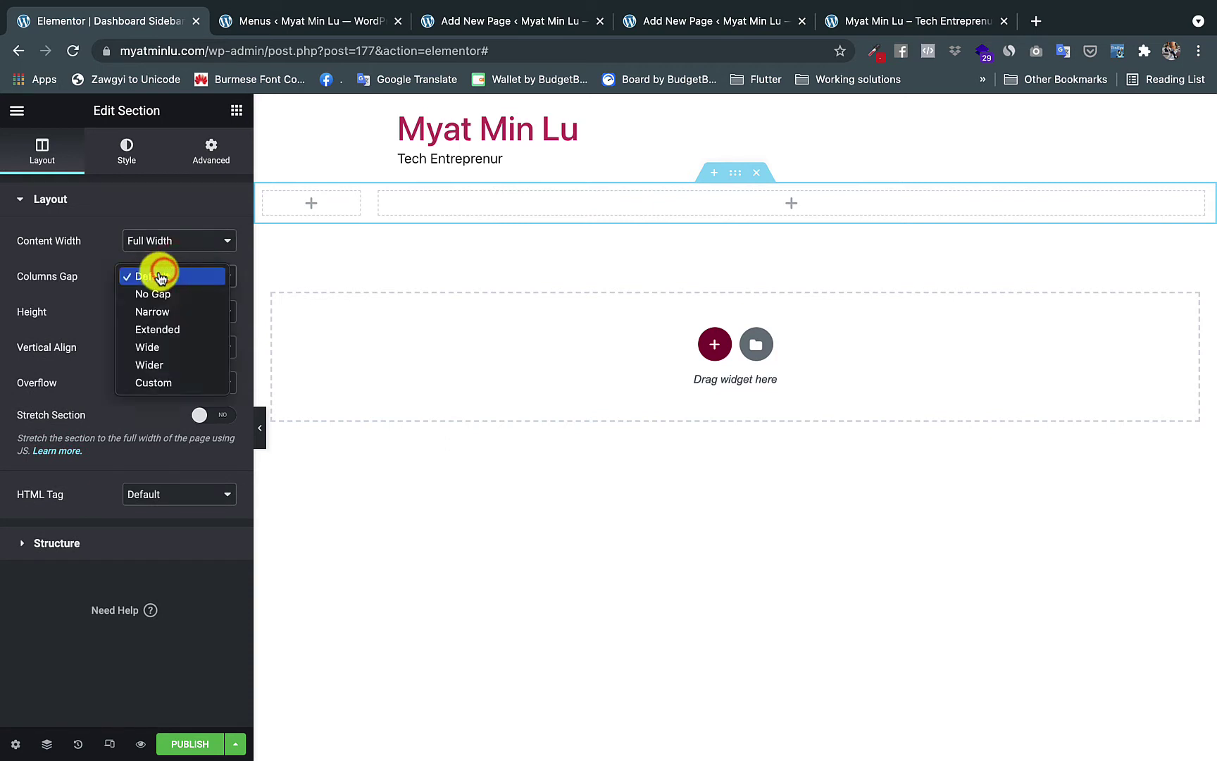
left_click(162, 294)
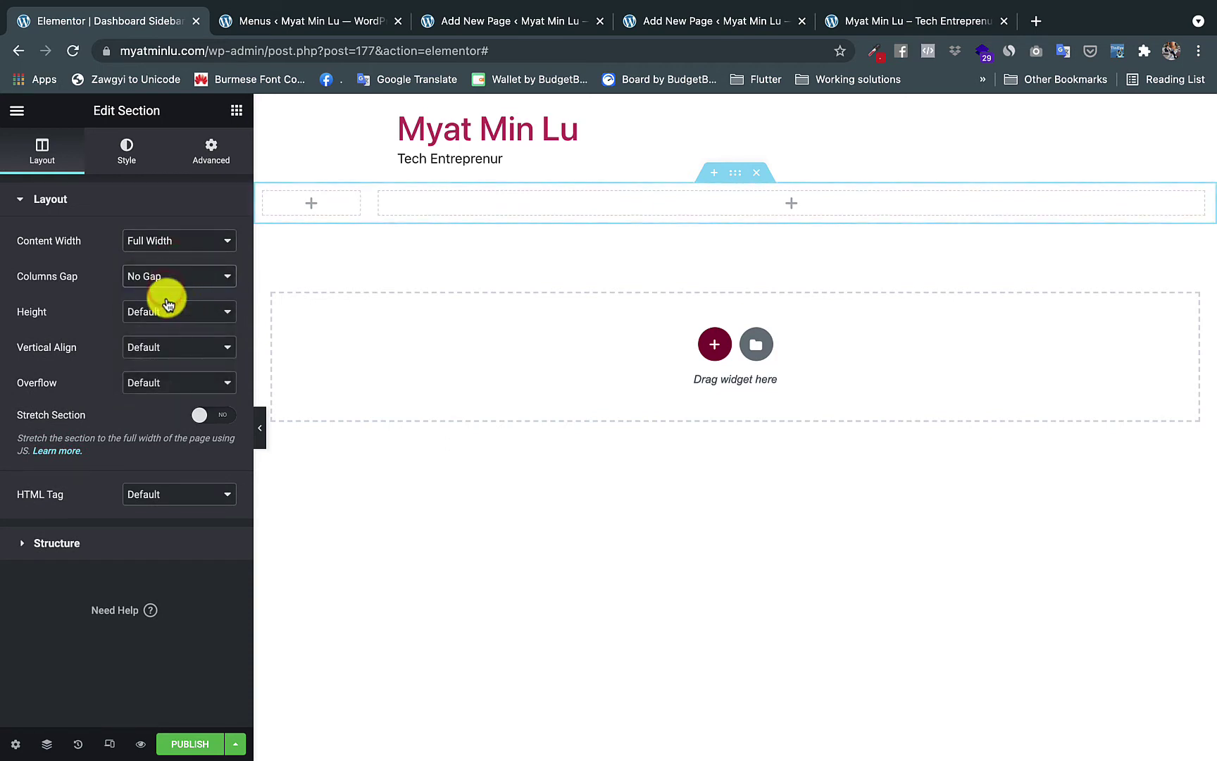
left_click(167, 311)
left_click(189, 331)
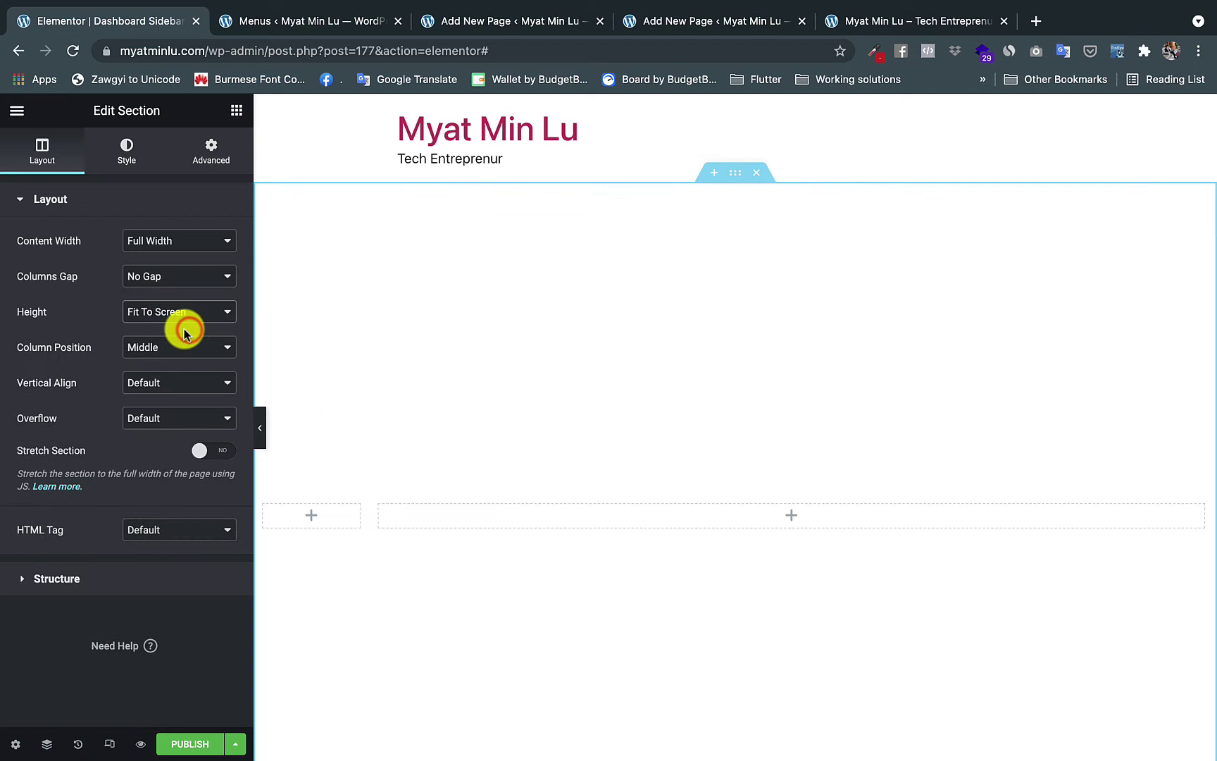
- Adjust the Column Position setting for the section's columns
left_click(189, 351)
left_click(189, 348)
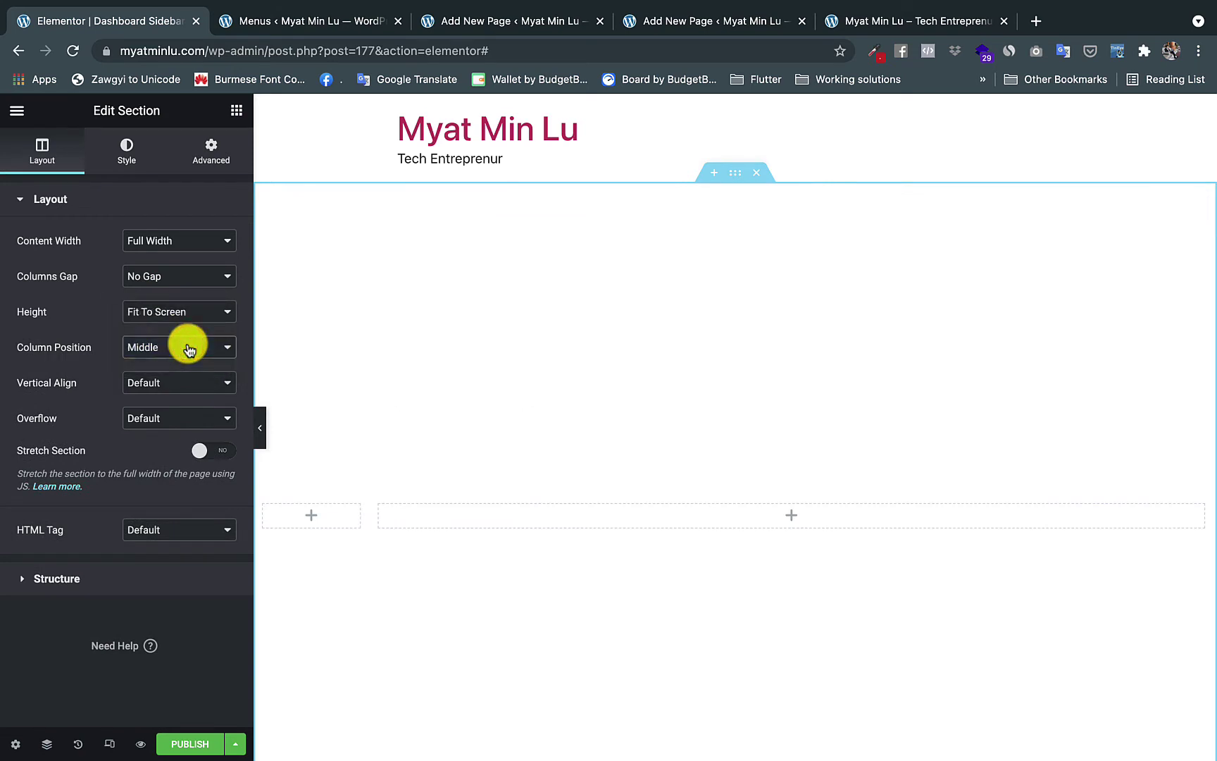
left_click(193, 315)
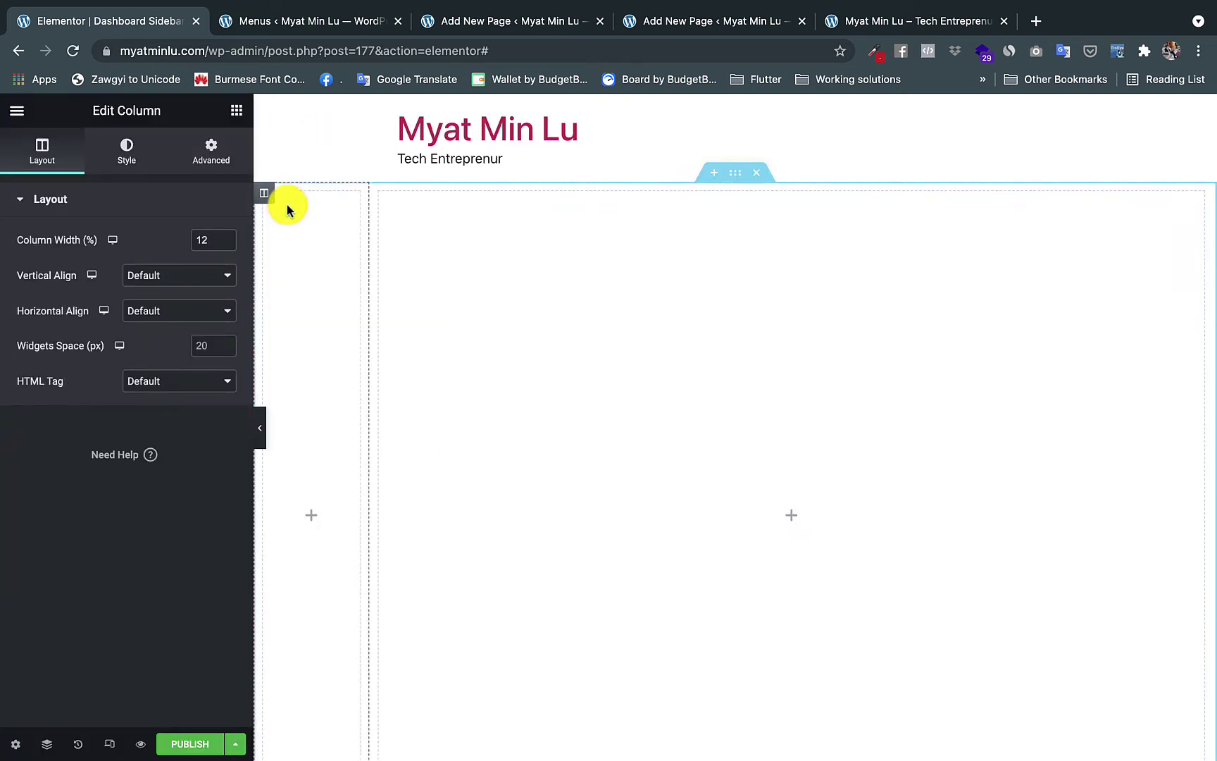
- Give the left column a Classic background in light grey #e7e7e7
right_click(267, 196)
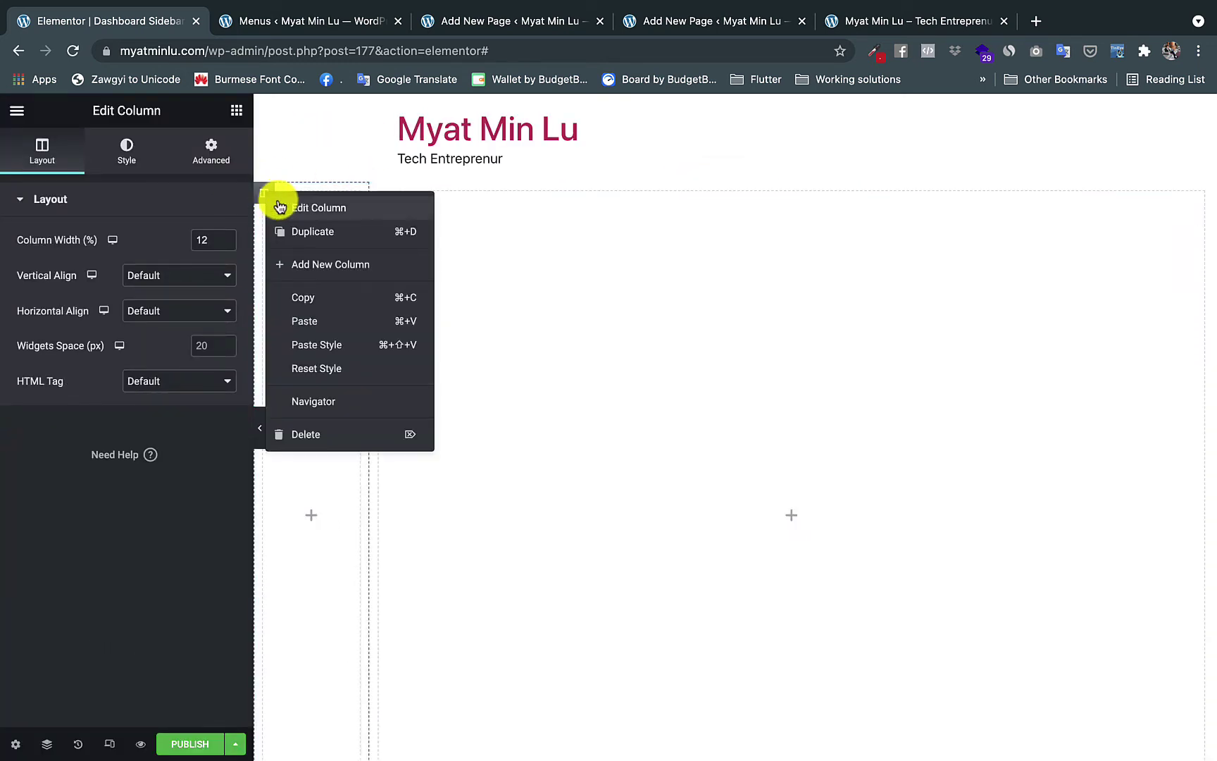
left_click(126, 144)
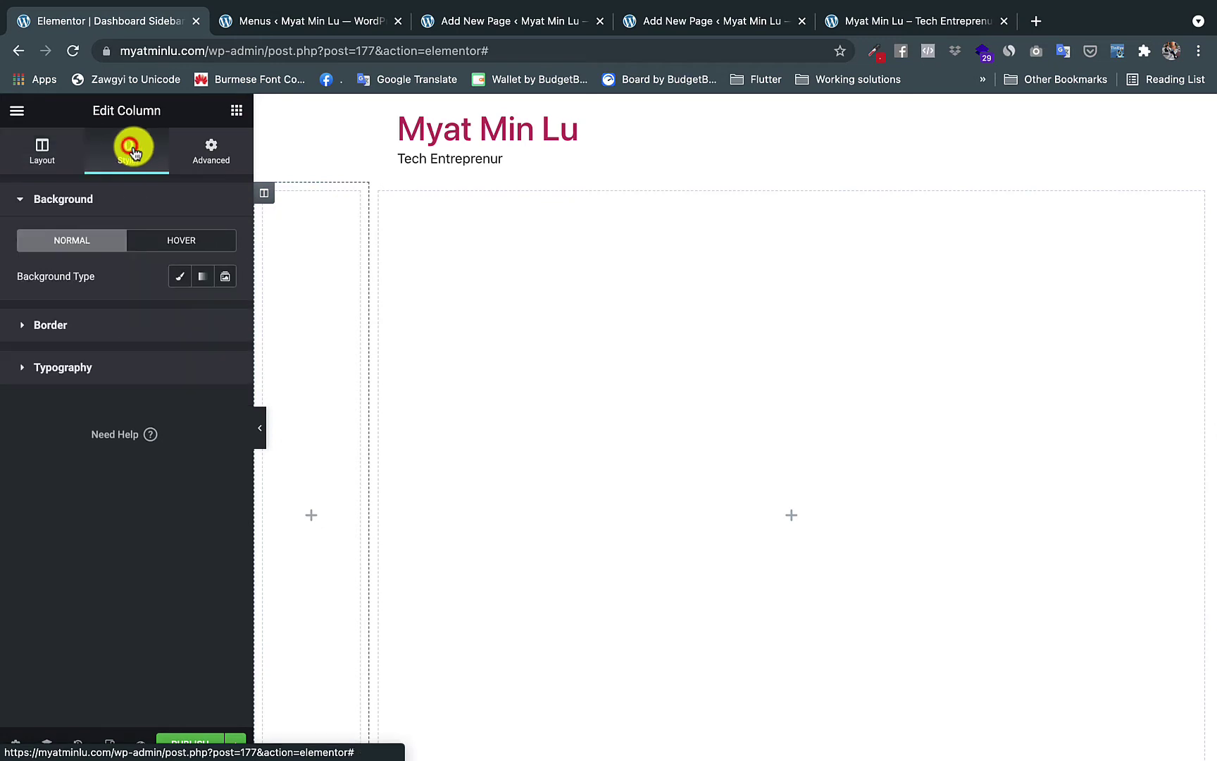
left_click(180, 276)
left_click(226, 312)
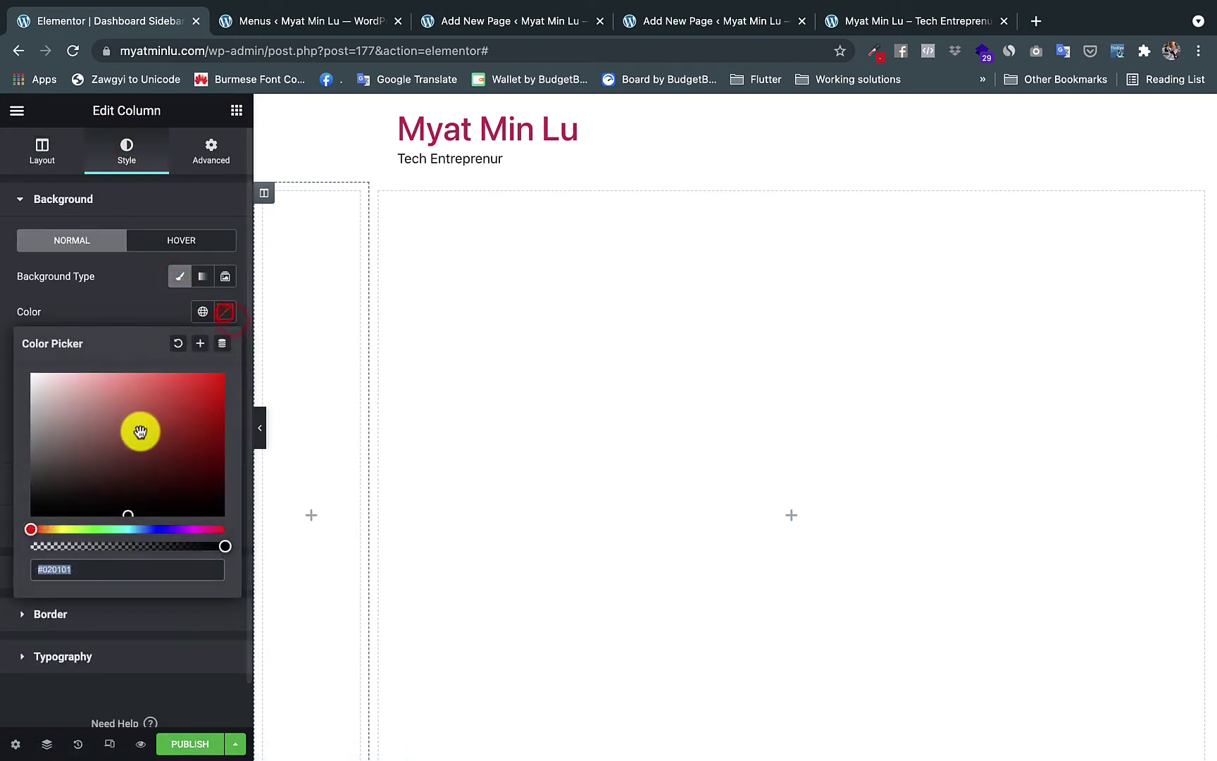
left_click_drag(143, 429, 33, 374)
double_click(87, 569)
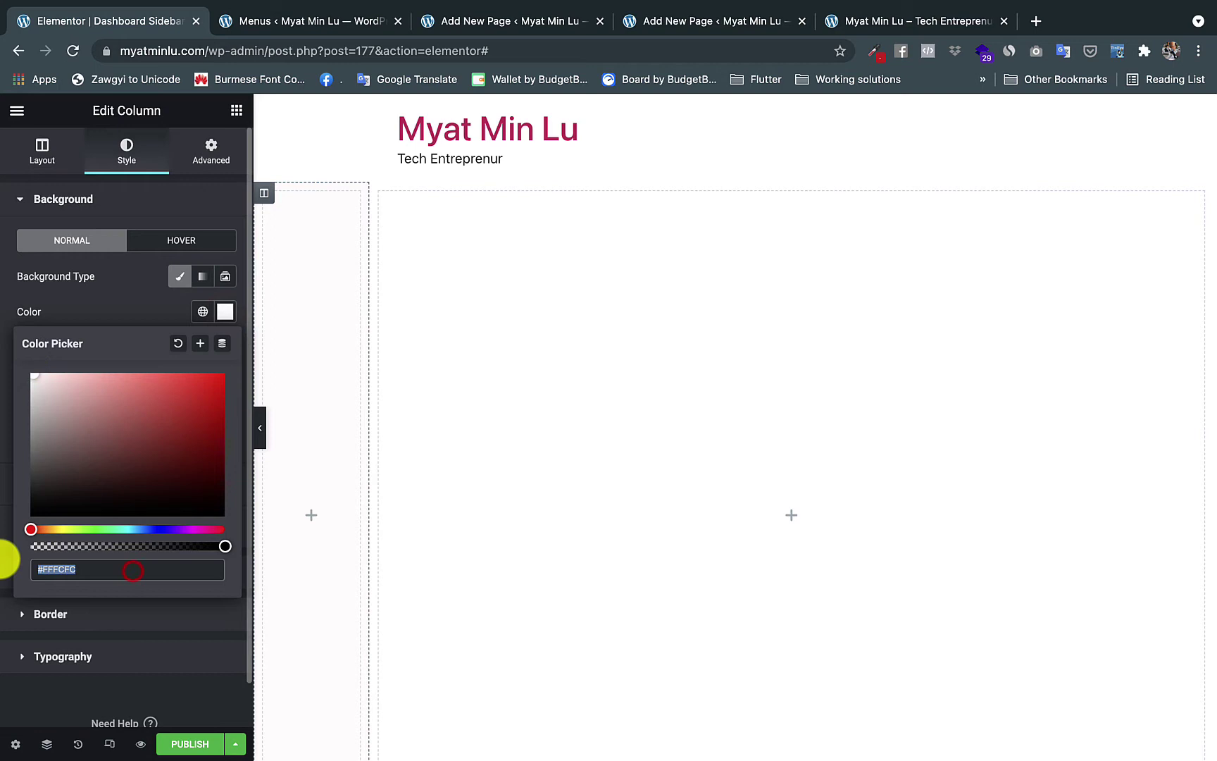
type("e7e7e7")
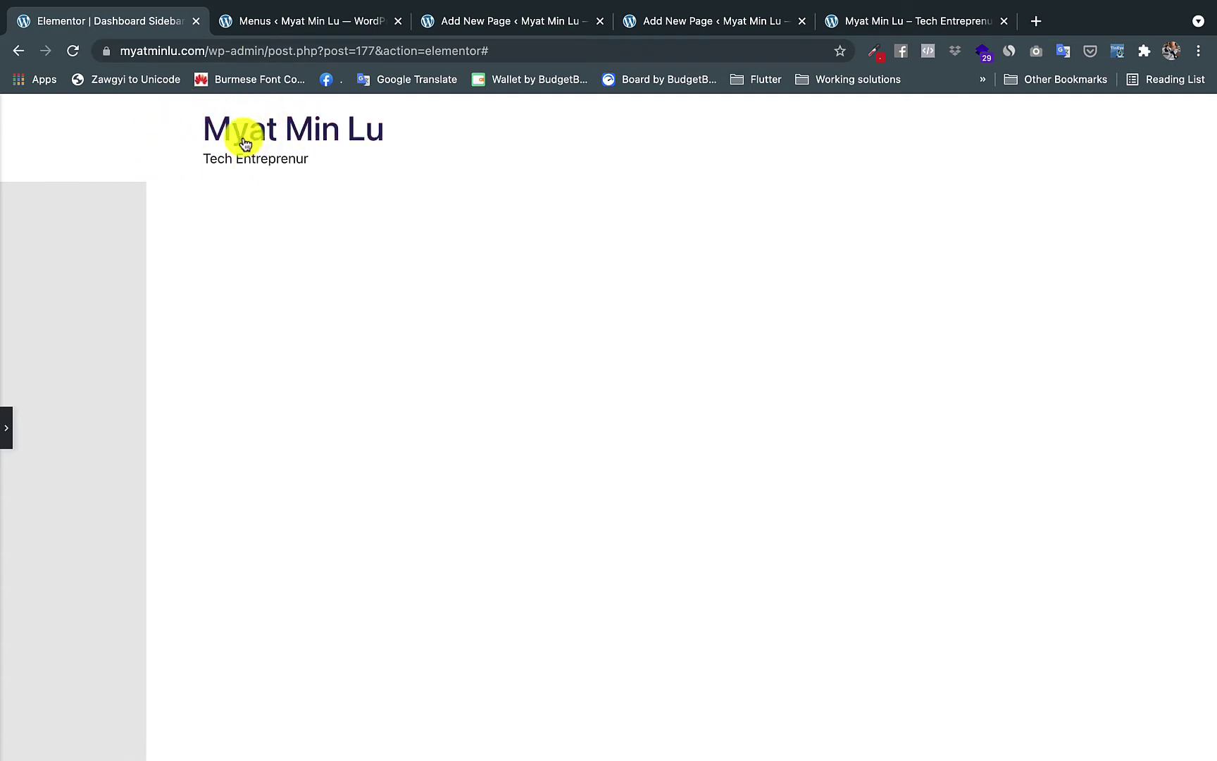
- Leave preview and set the page's Page Layout to Elementor Canvas
left_click(9, 438)
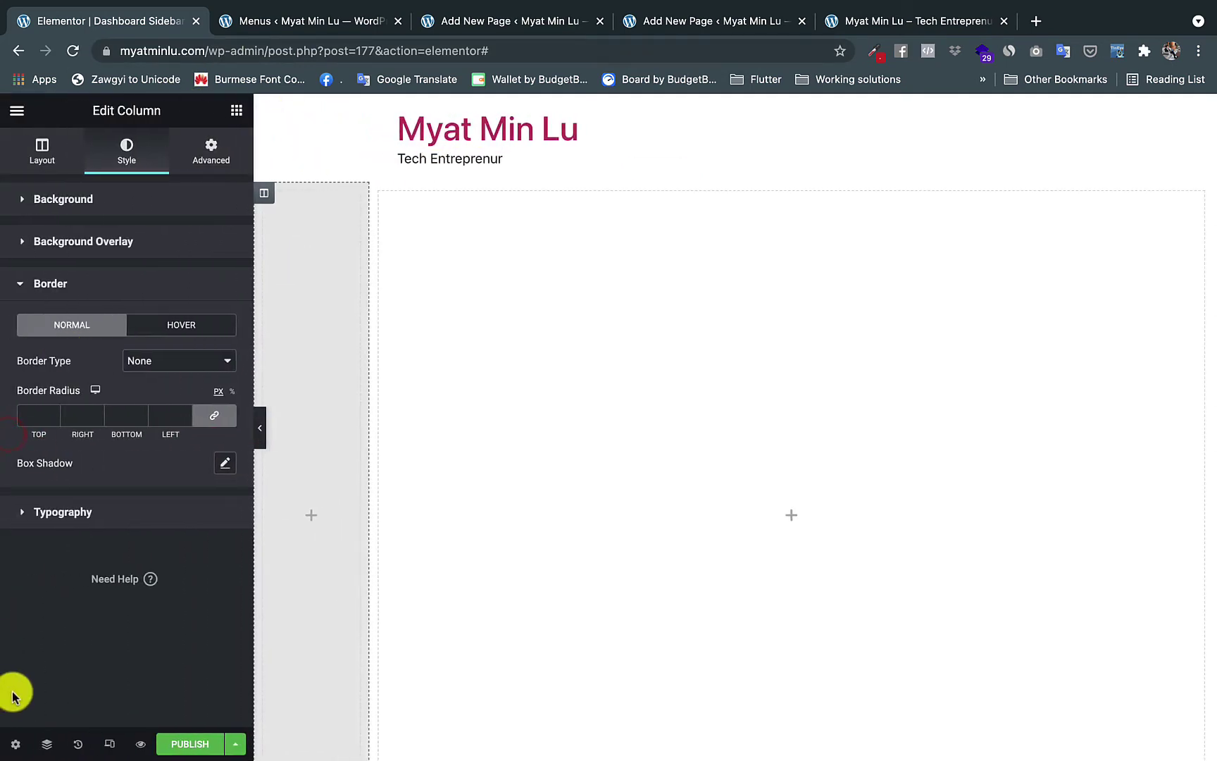
left_click(17, 733)
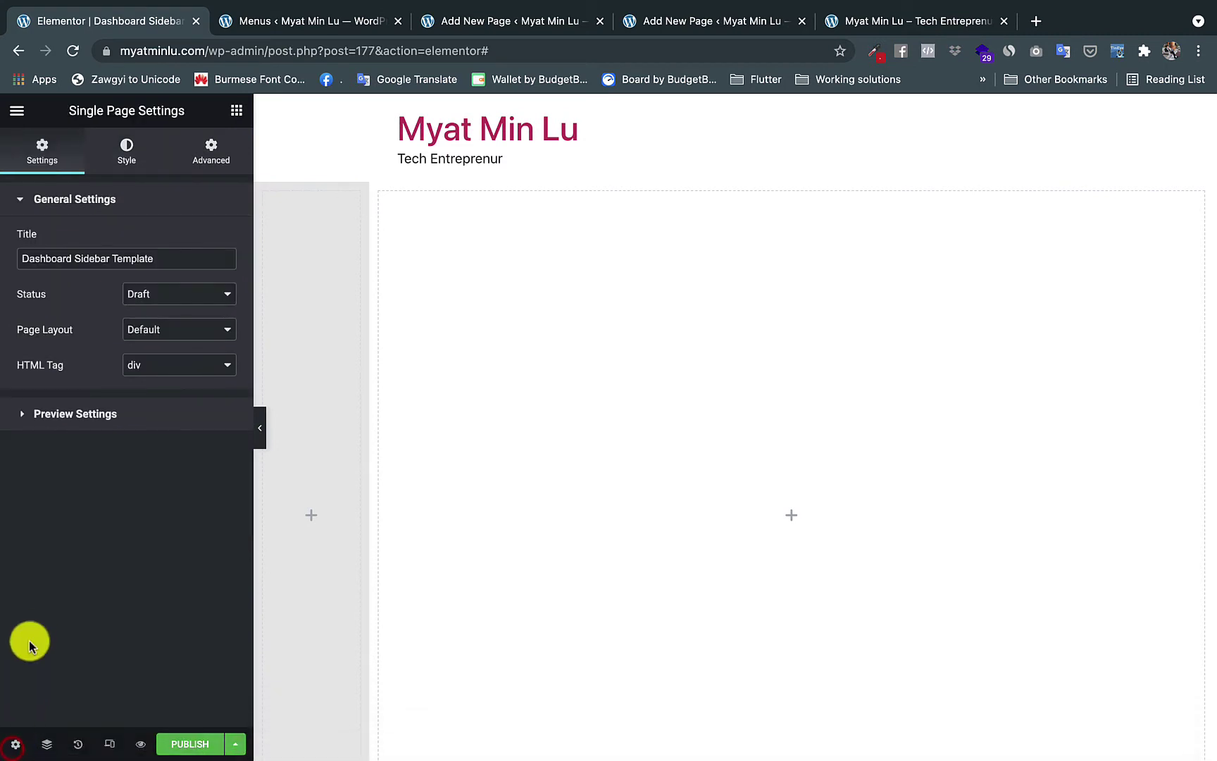
left_click(150, 331)
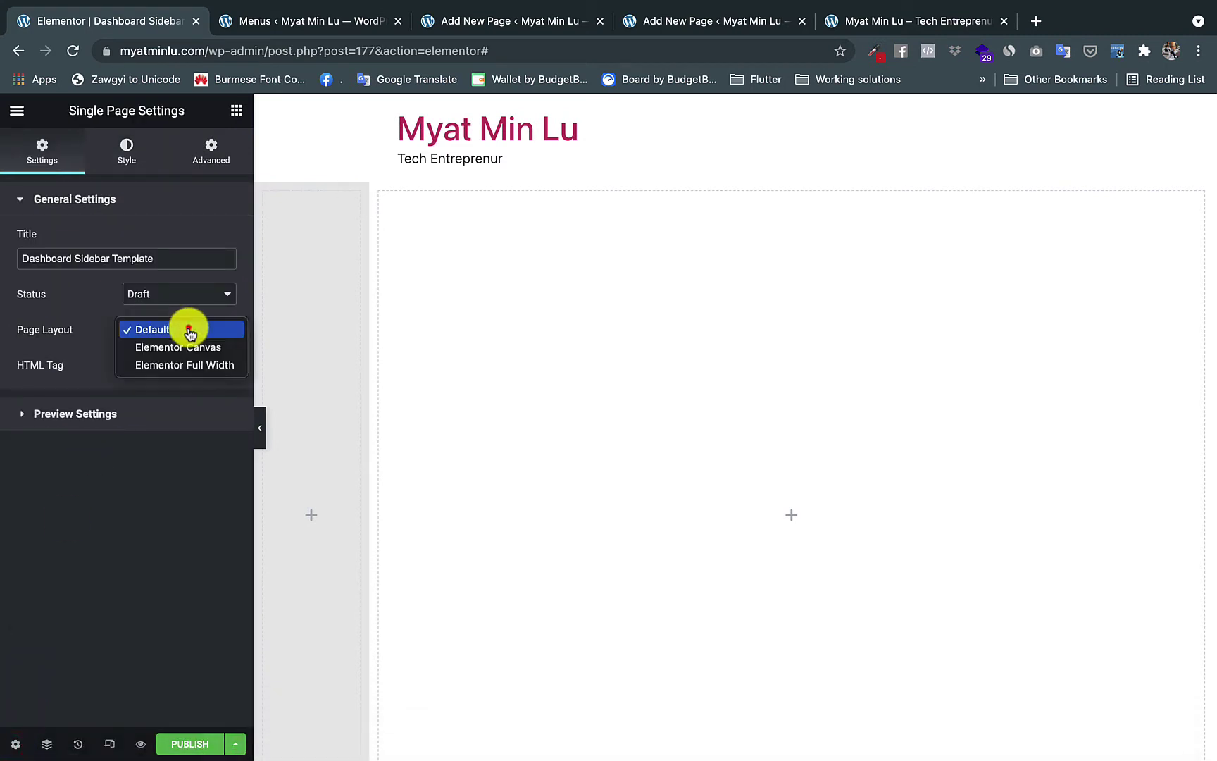
left_click(220, 349)
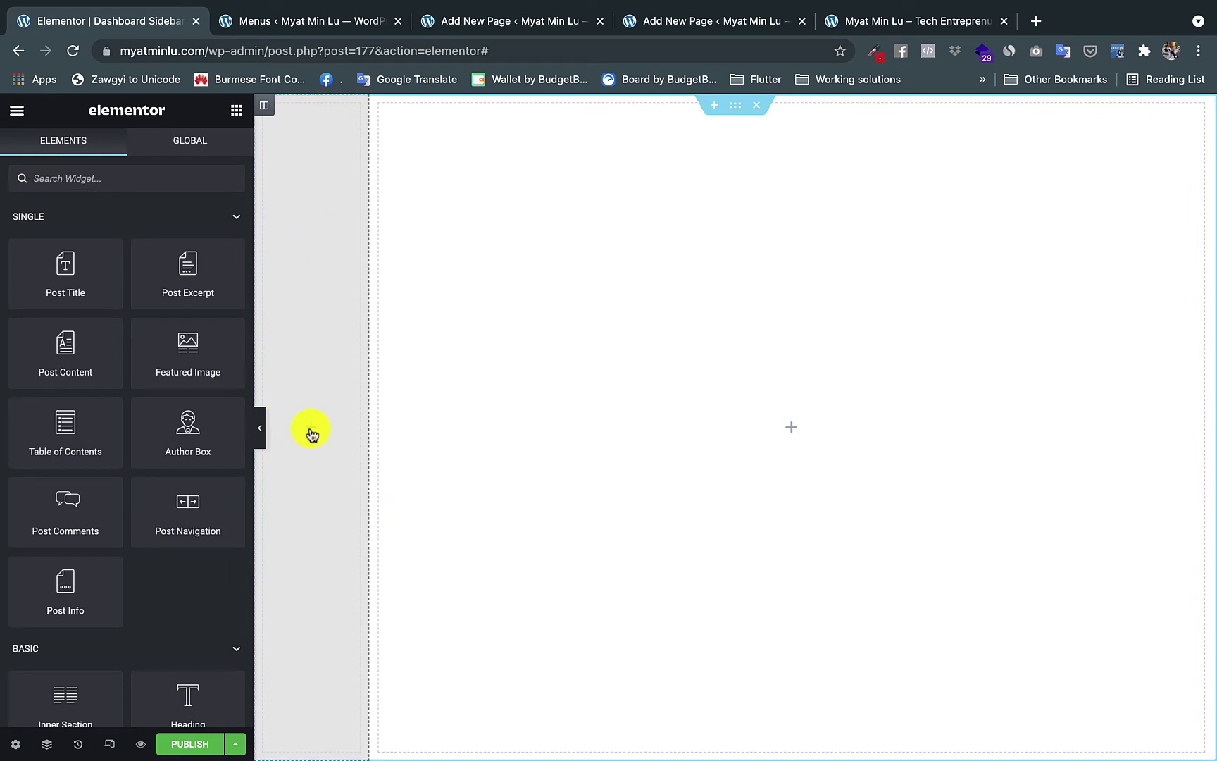
- Drag a Nav Menu widget into the grey column showing the Dashboard Sidebar menu
left_click(76, 179)
type("nav")
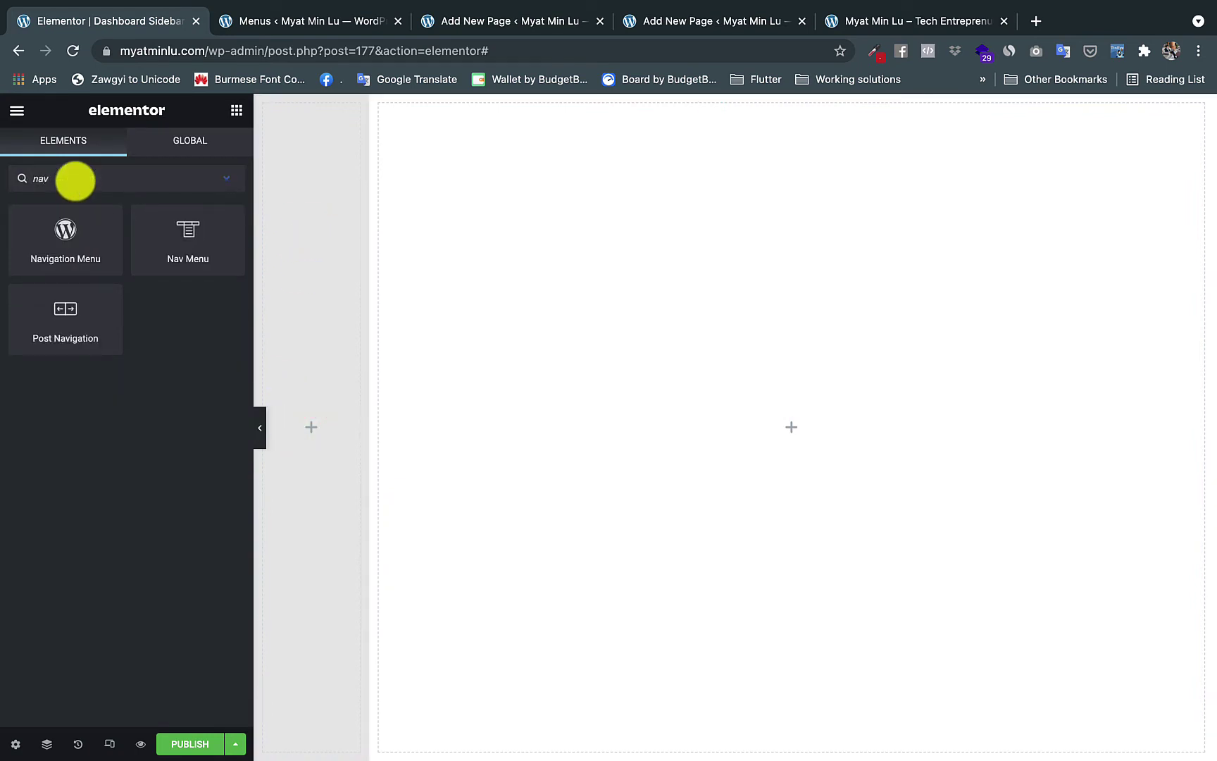
left_click_drag(187, 238, 318, 394)
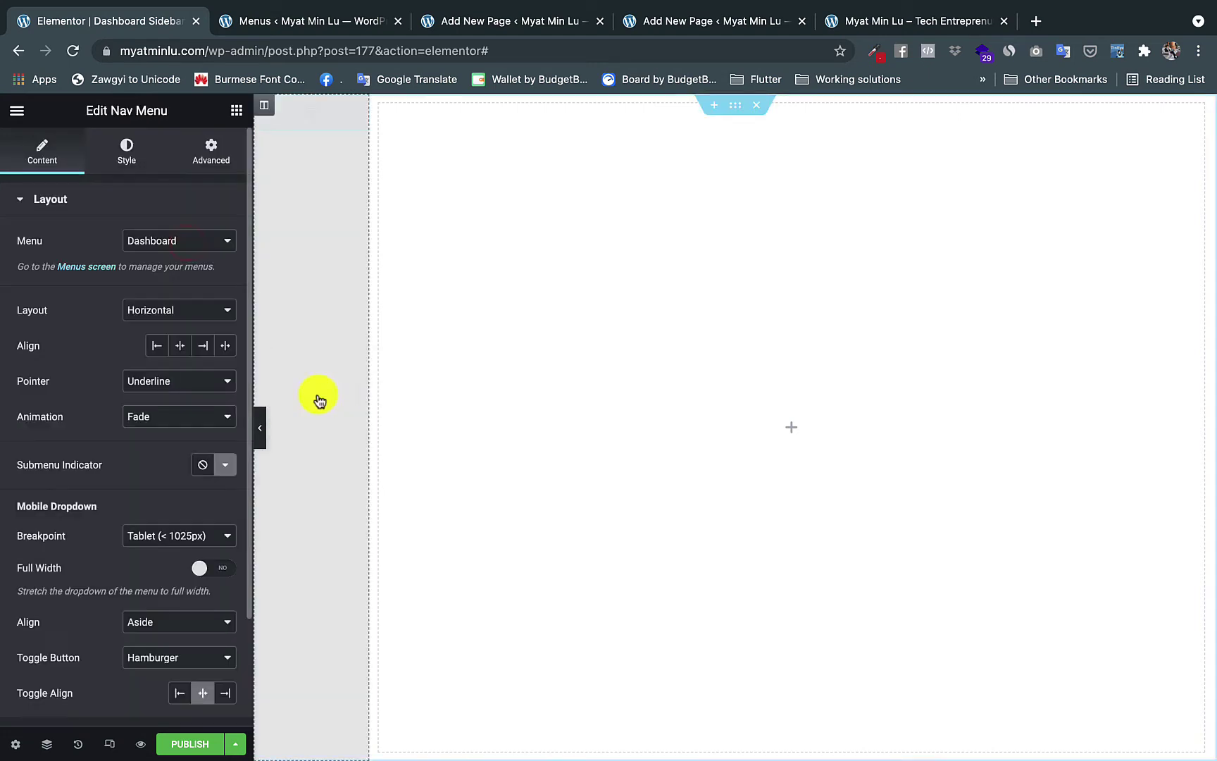
left_click(209, 244)
left_click(174, 259)
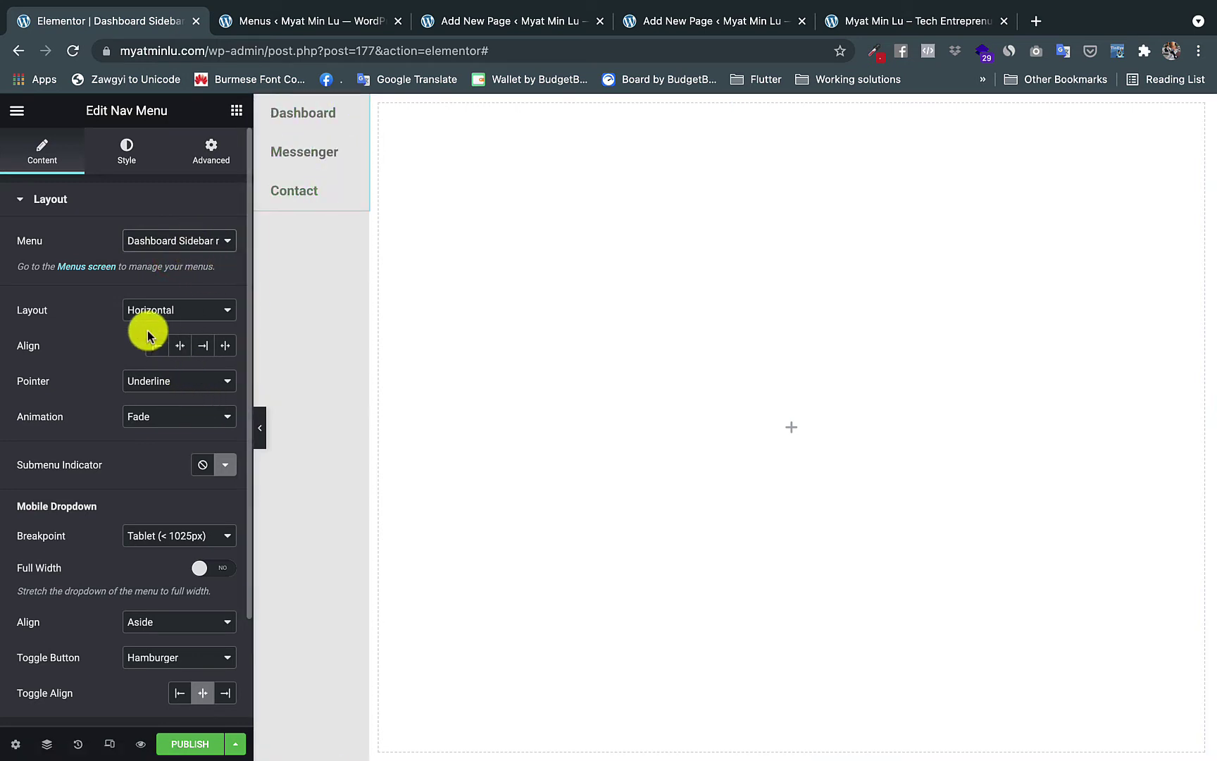
- Set the menu Layout to Vertical, Pointer to None and Breakpoint to None
left_click(167, 311)
left_click(193, 336)
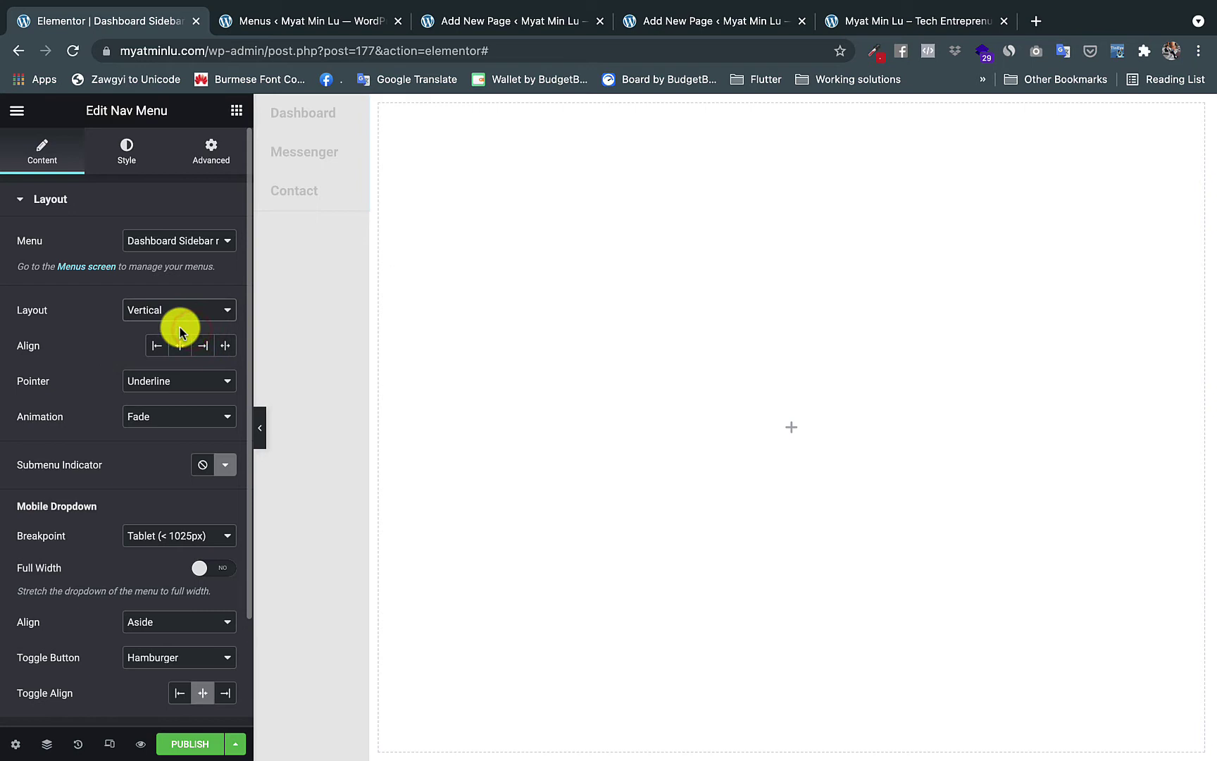
left_click(169, 382)
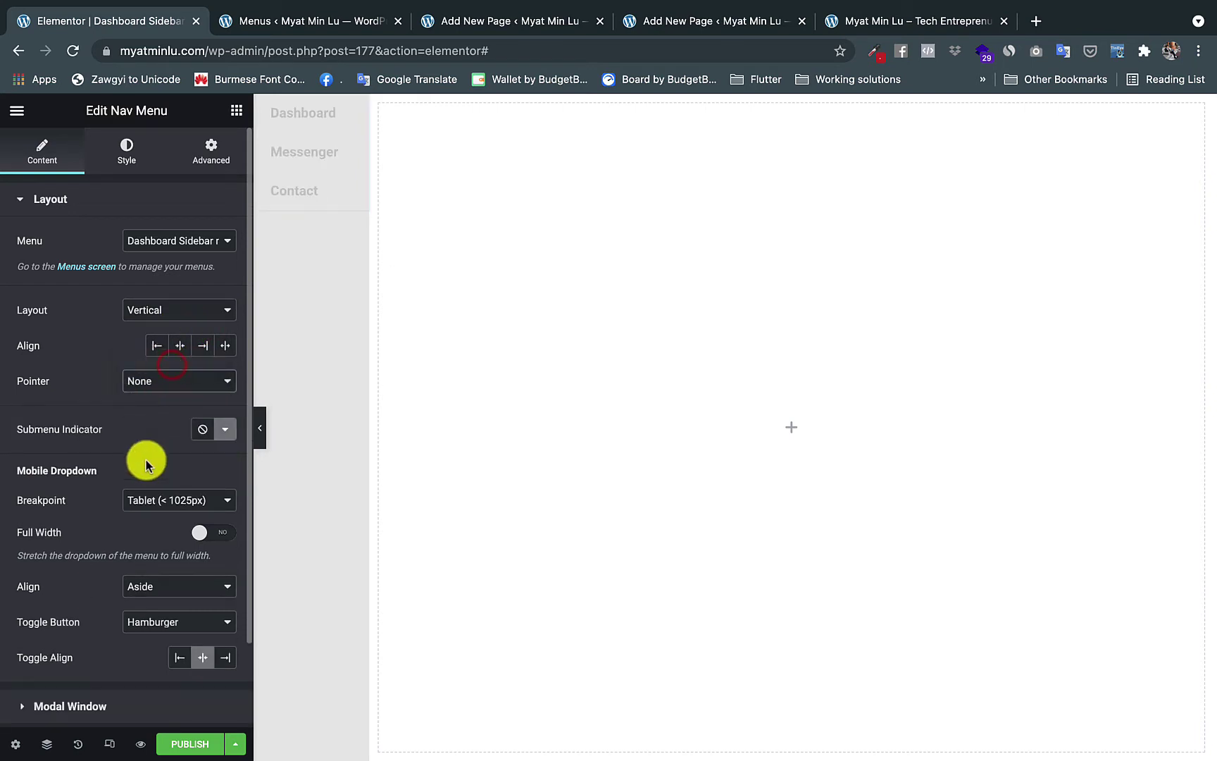
left_click(200, 507)
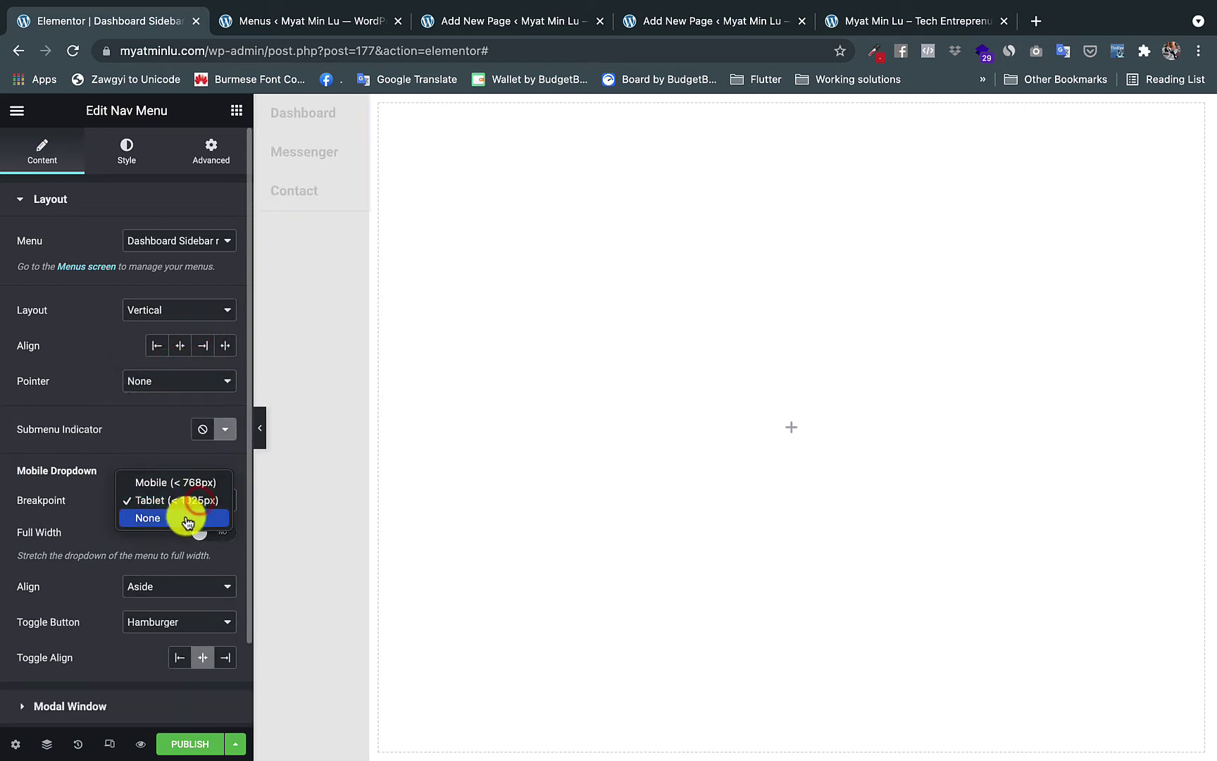
left_click(184, 515)
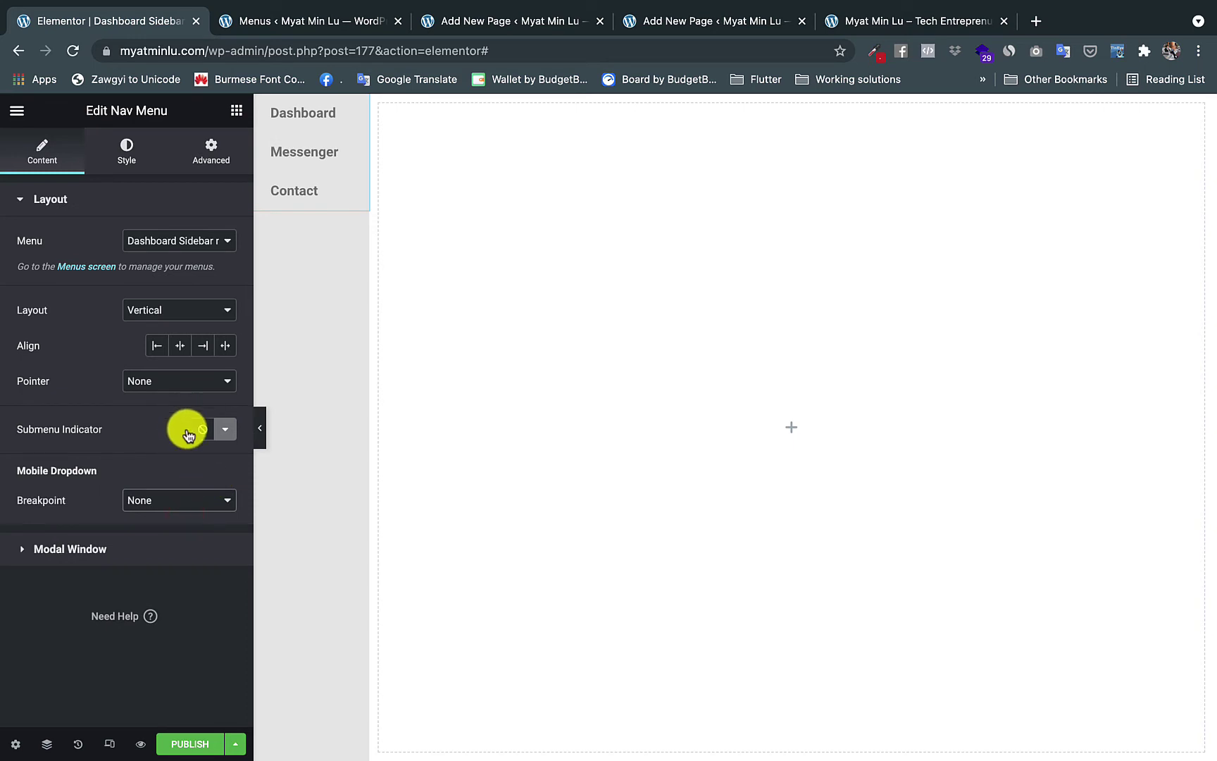
left_click(111, 155)
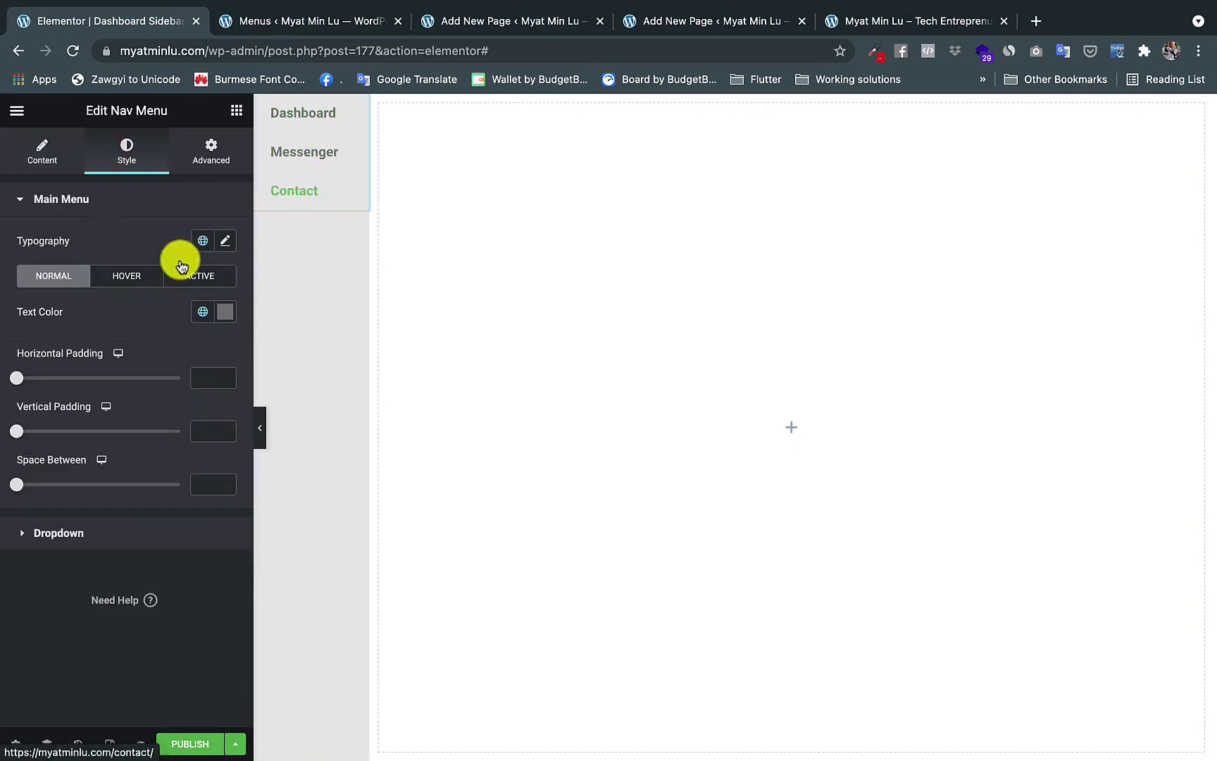
- Set the menu typography to Poppins weight 400 with black text (Saved Color #7)
left_click(226, 240)
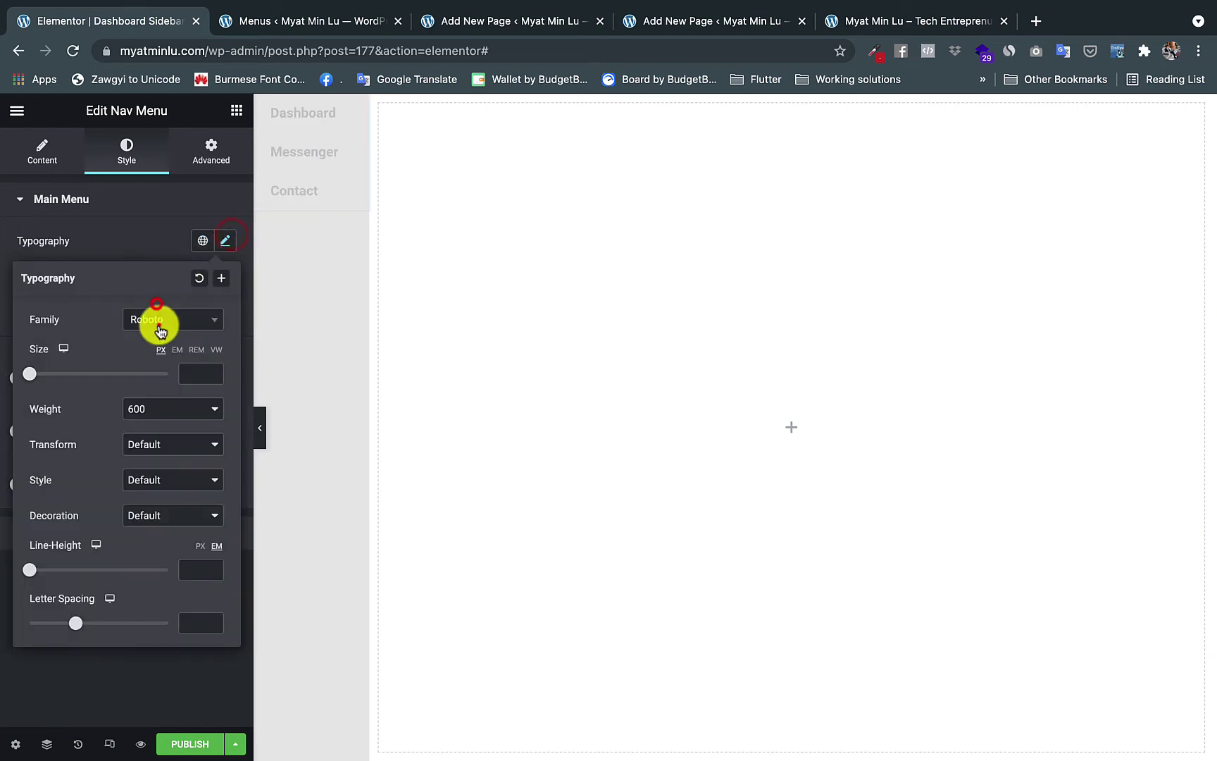
left_click(160, 323)
type("po")
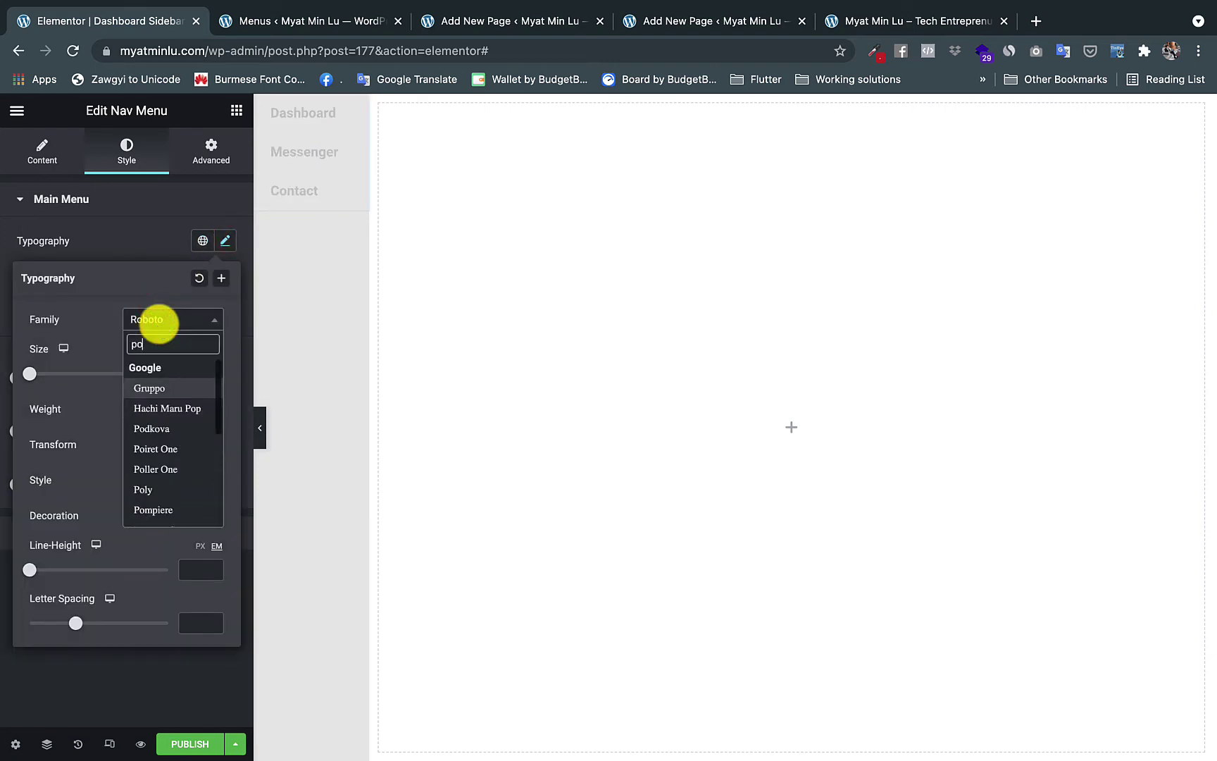
type("p")
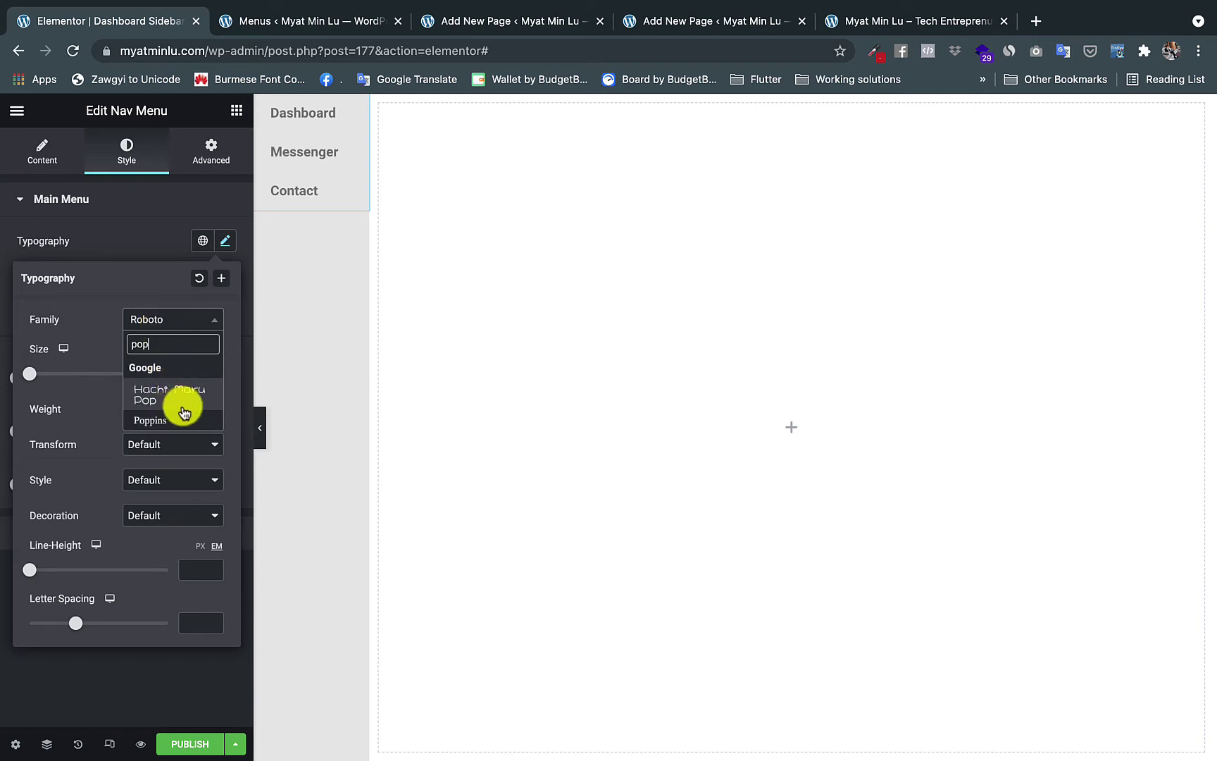
left_click(182, 419)
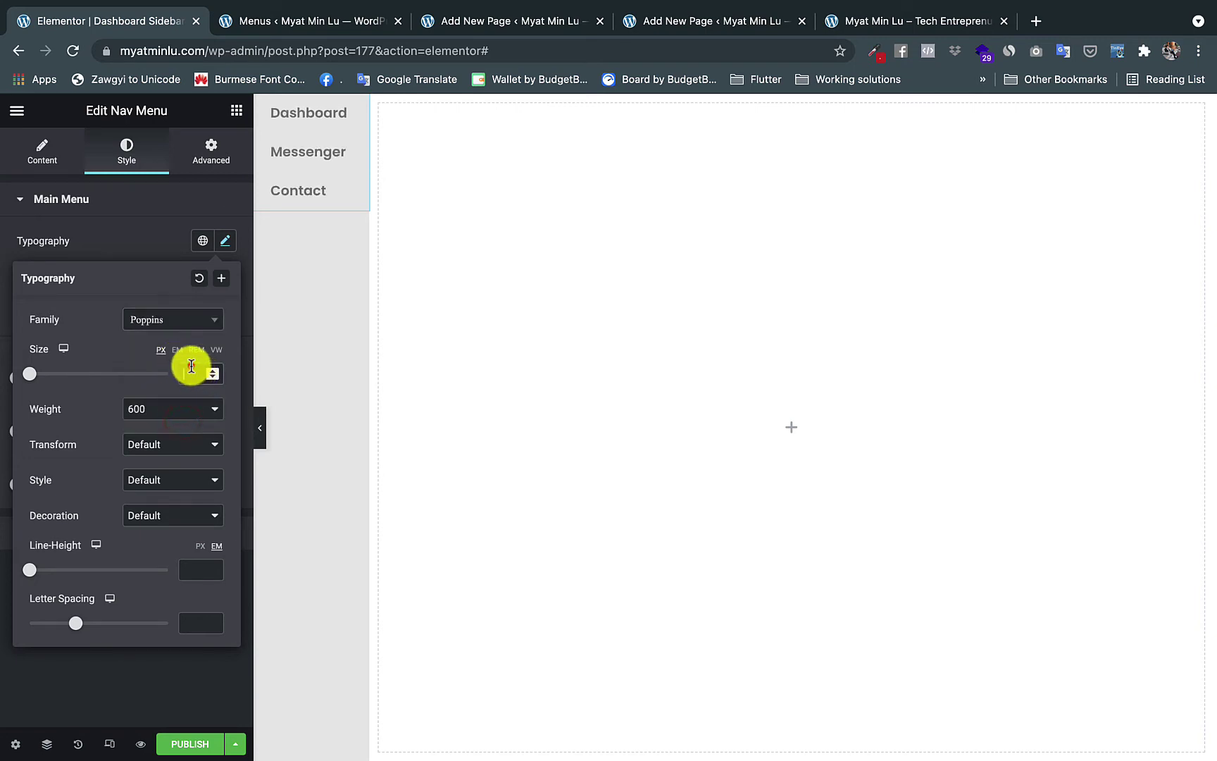
type("10")
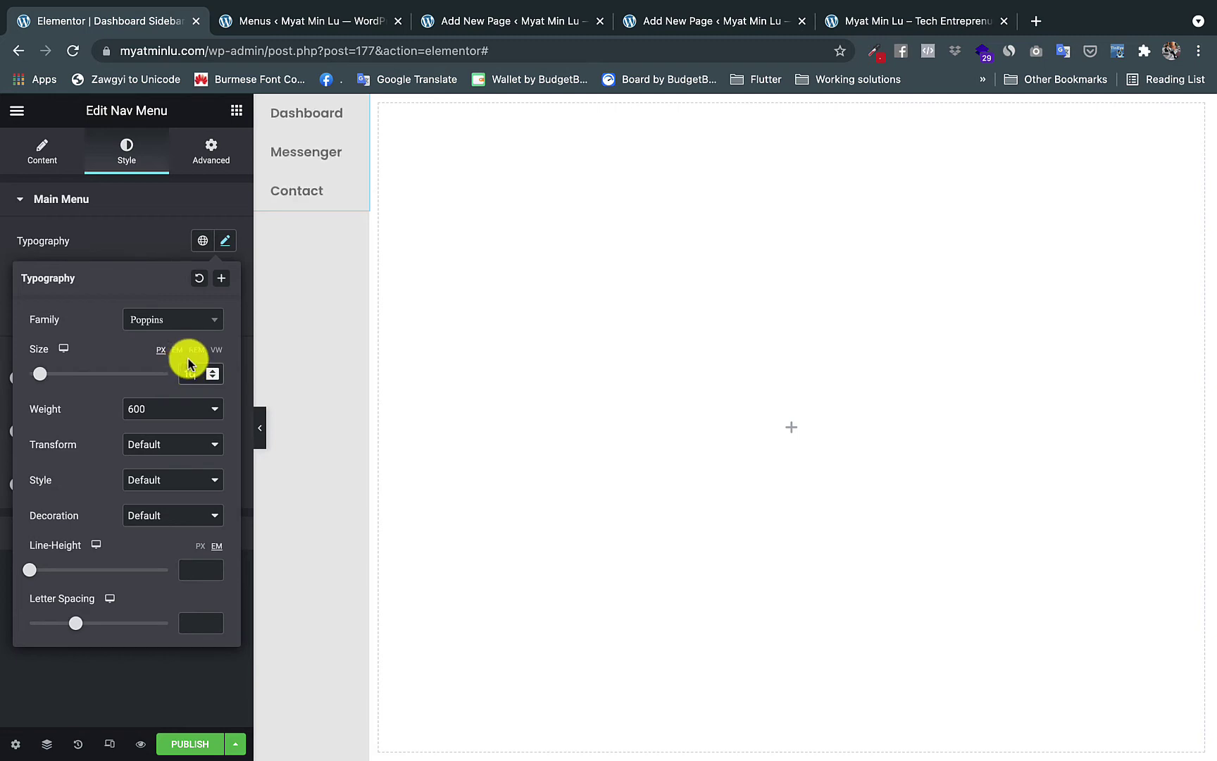
left_click(167, 411)
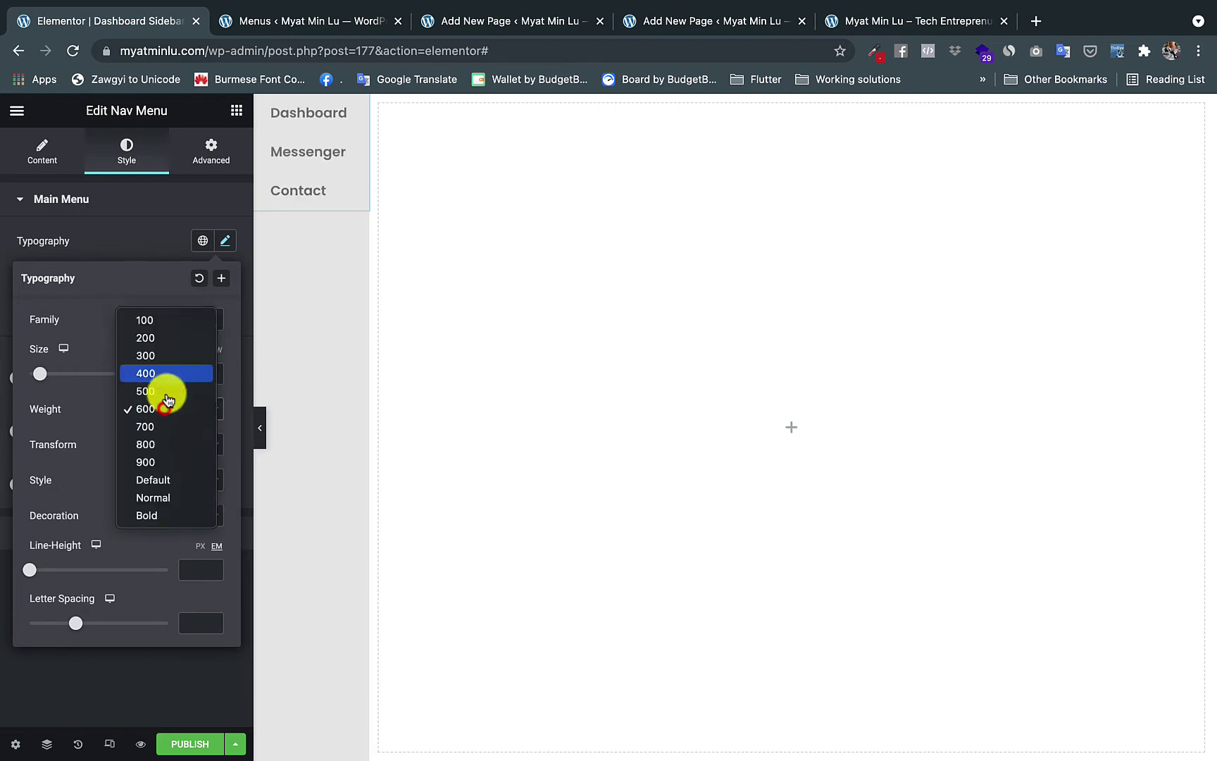
left_click(168, 377)
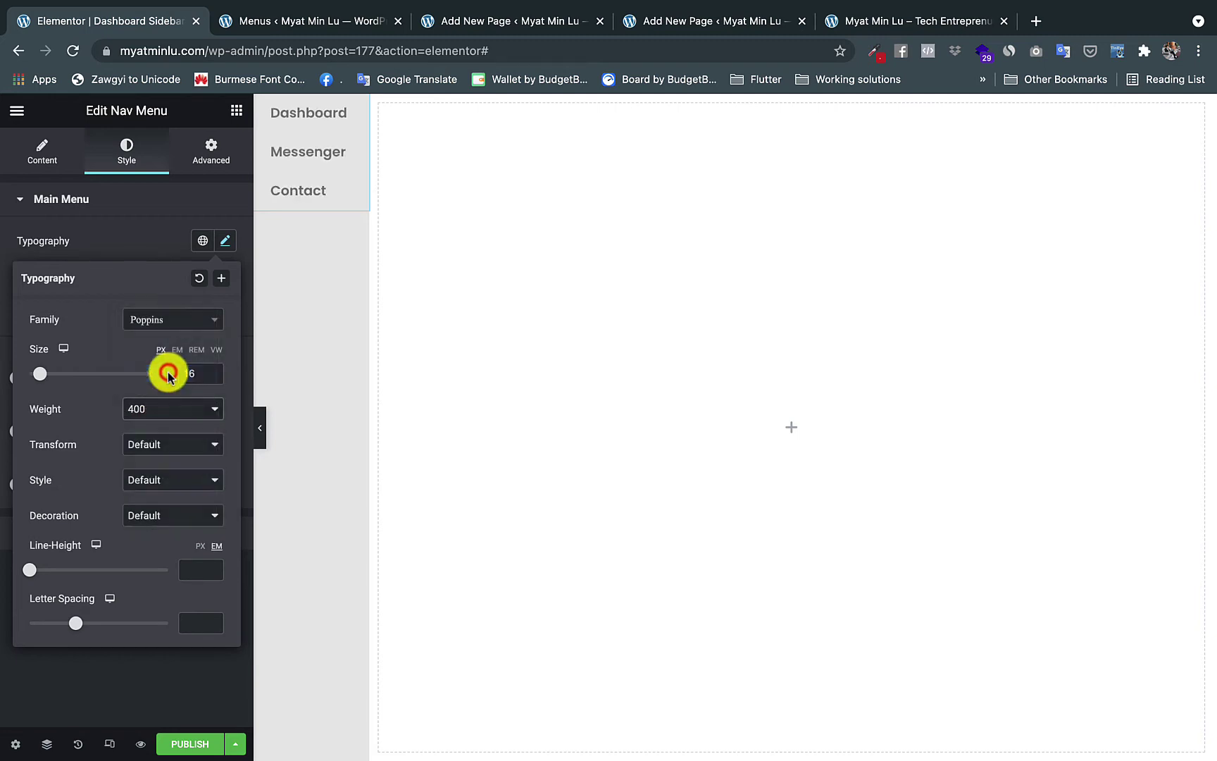
left_click(127, 238)
left_click(214, 317)
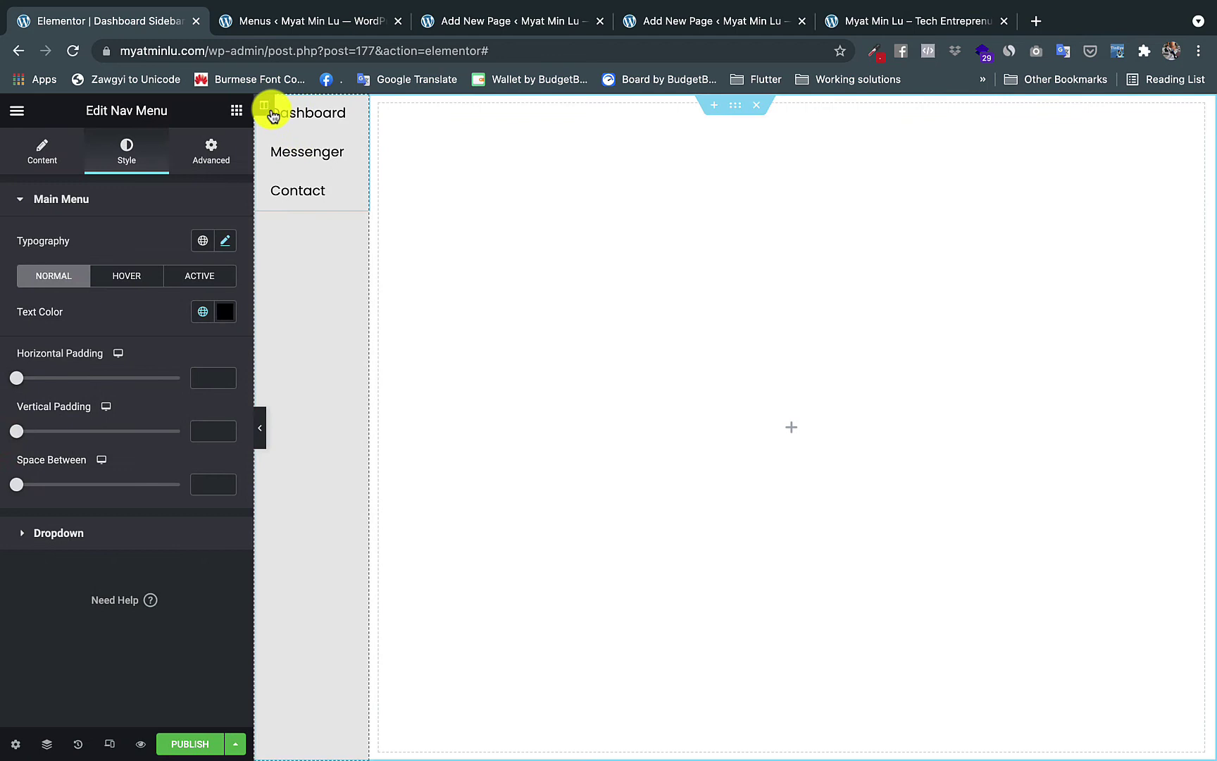
- Unlink the sidebar column's Advanced padding to give it a 30px top padding
right_click(267, 106)
left_click(295, 113)
left_click(186, 164)
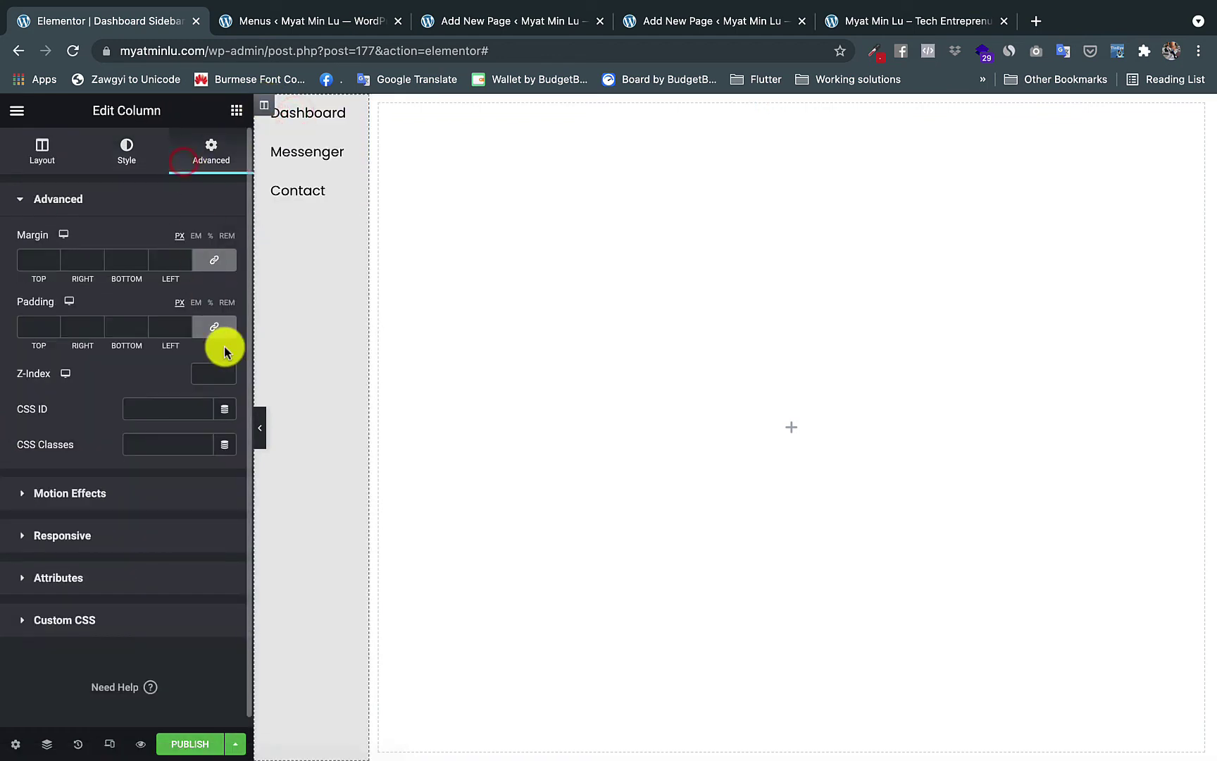
left_click(215, 327)
type("30")
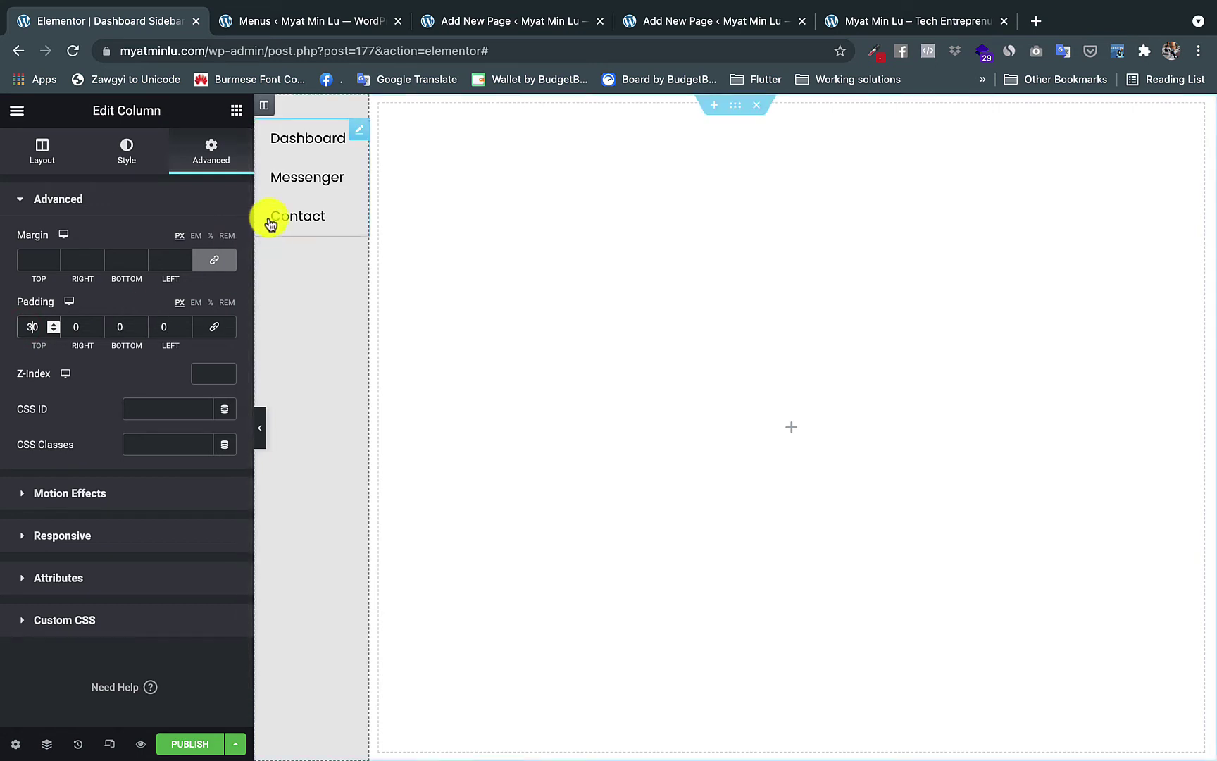
- Make the menu's hover and active text colour green (Saved Color #6)
right_click(288, 181)
left_click(299, 184)
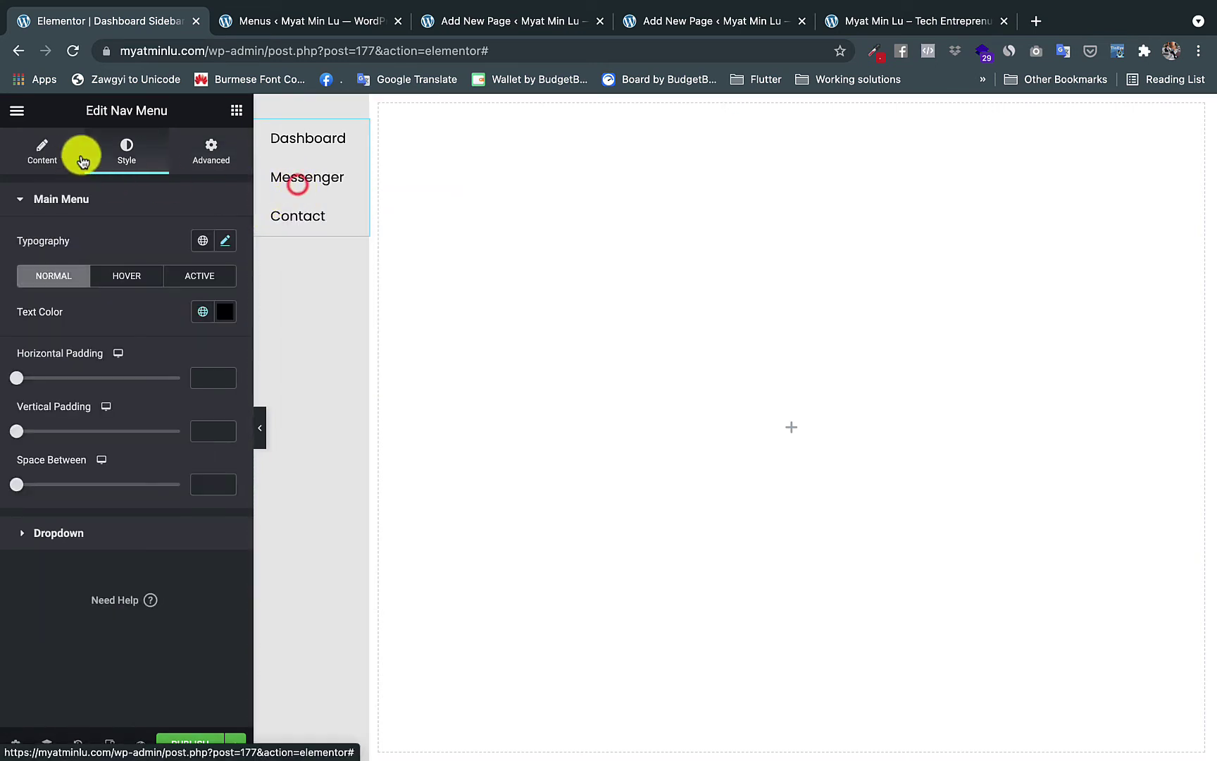
left_click(122, 273)
left_click(201, 309)
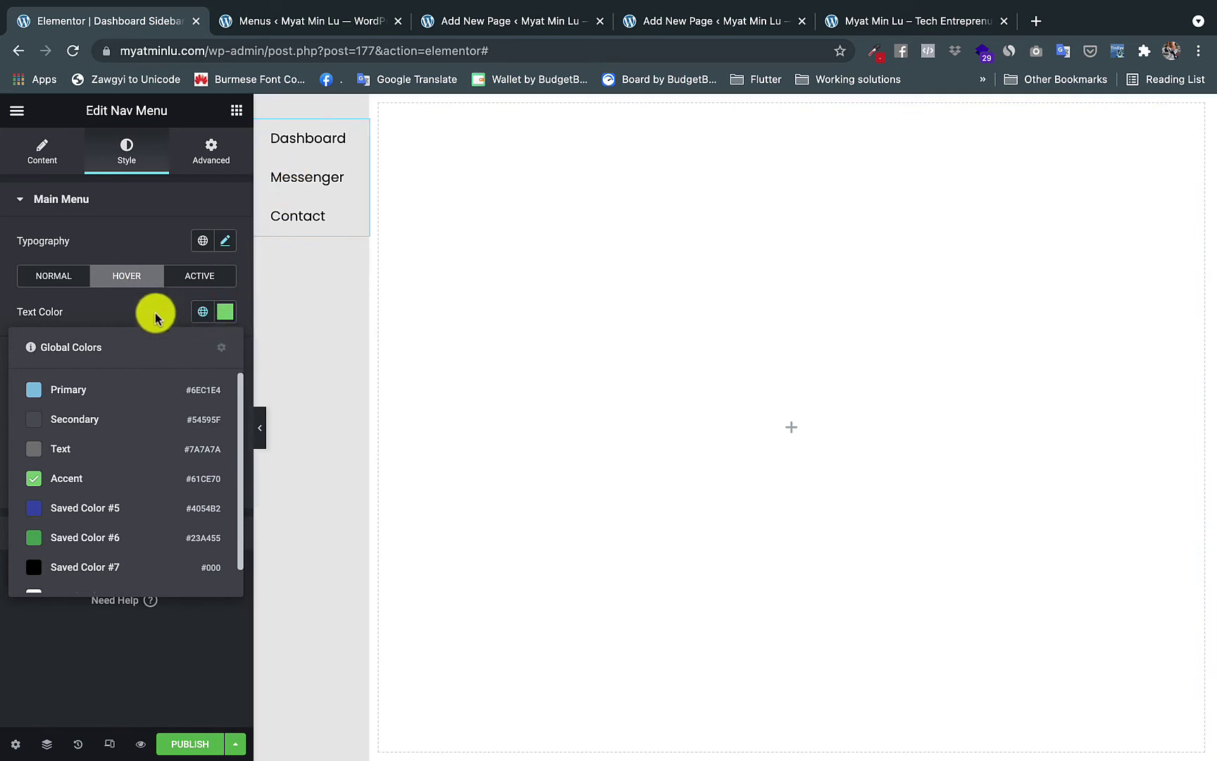
scroll(79, 533, "down", 1)
left_click(80, 521)
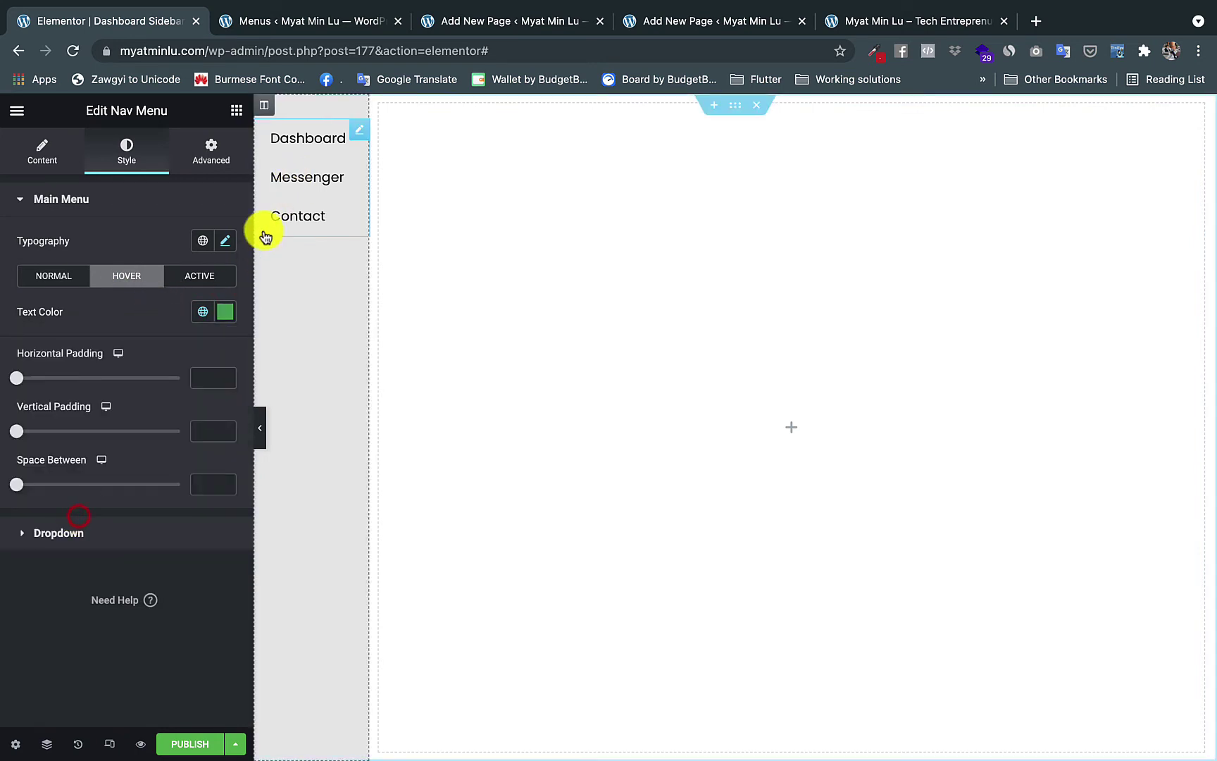
left_click(214, 277)
left_click(203, 311)
left_click(57, 538)
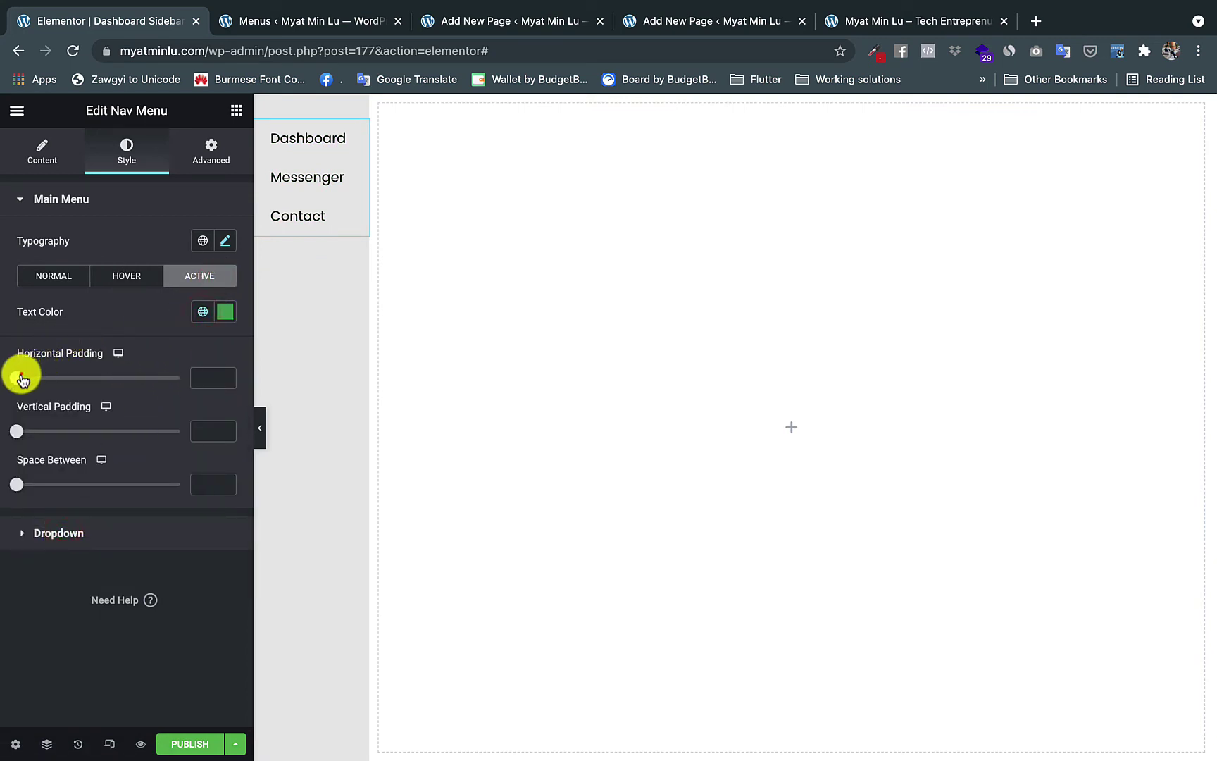
- Give the menu items 15px horizontal padding and 12px vertical padding
left_click_drag(23, 380, 53, 383)
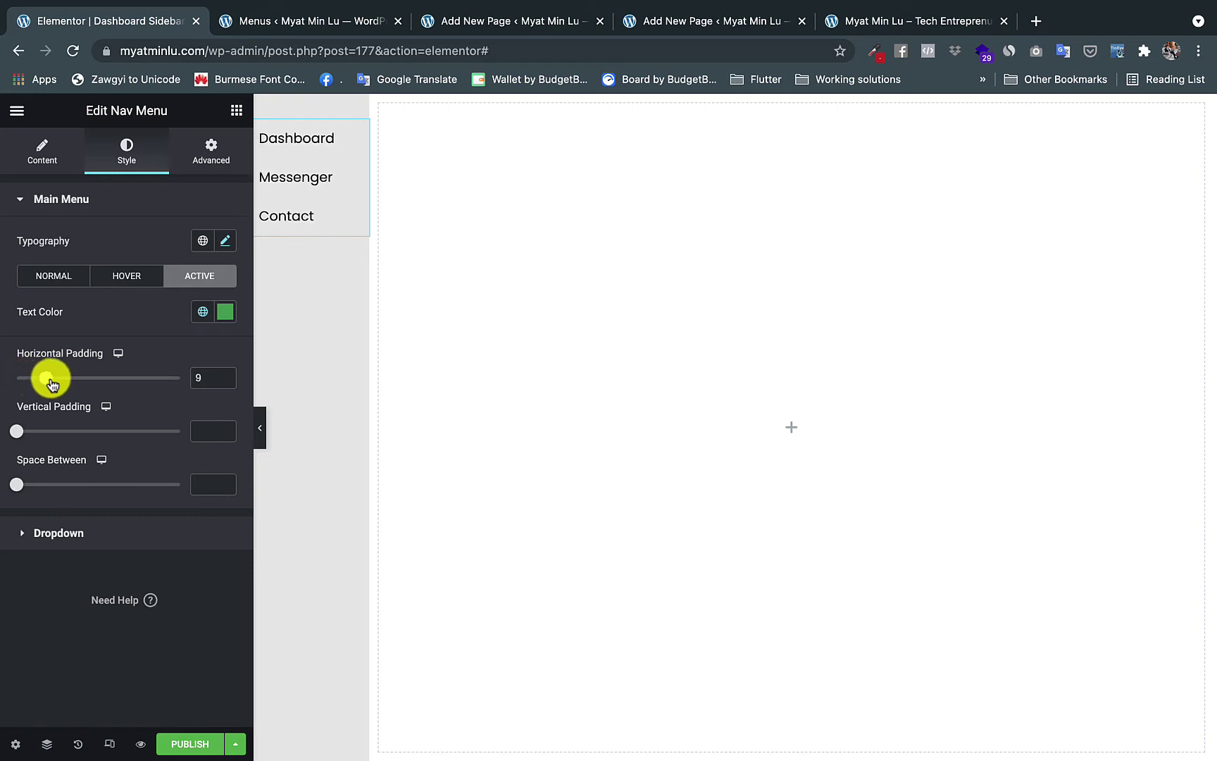
left_click_drag(63, 383, 59, 380)
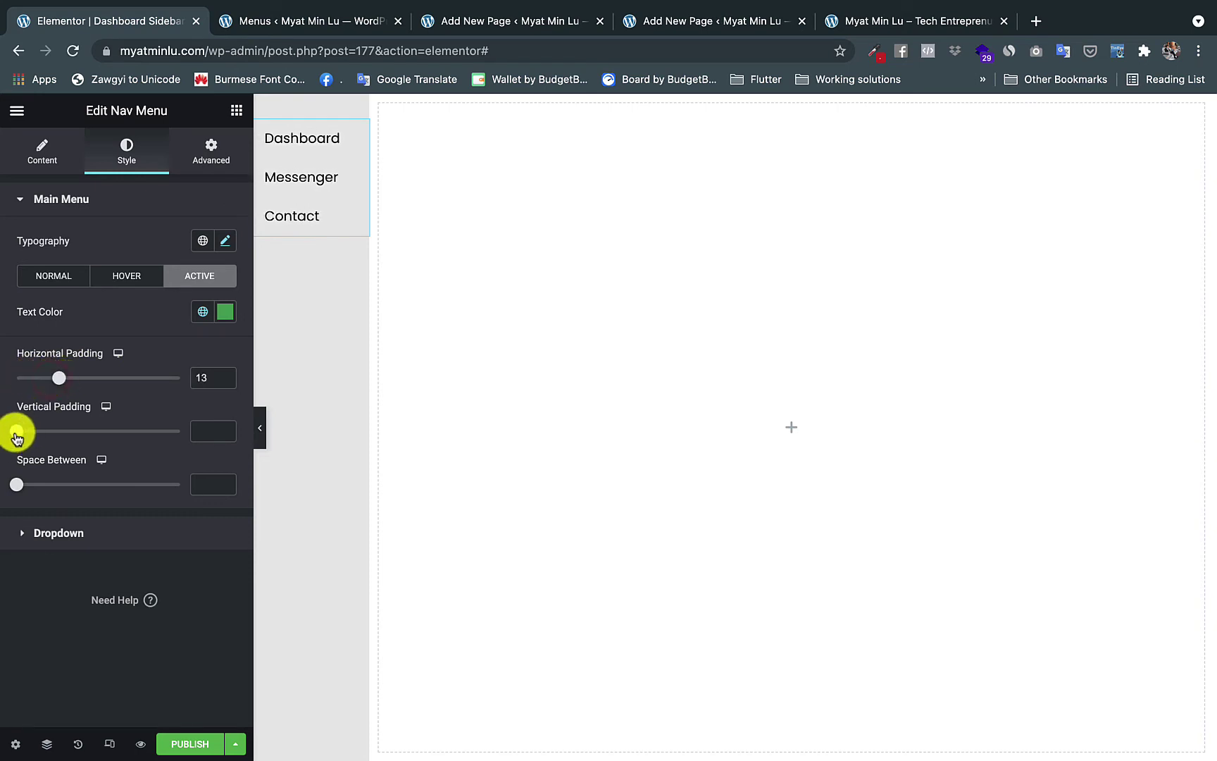
left_click_drag(17, 436, 57, 441)
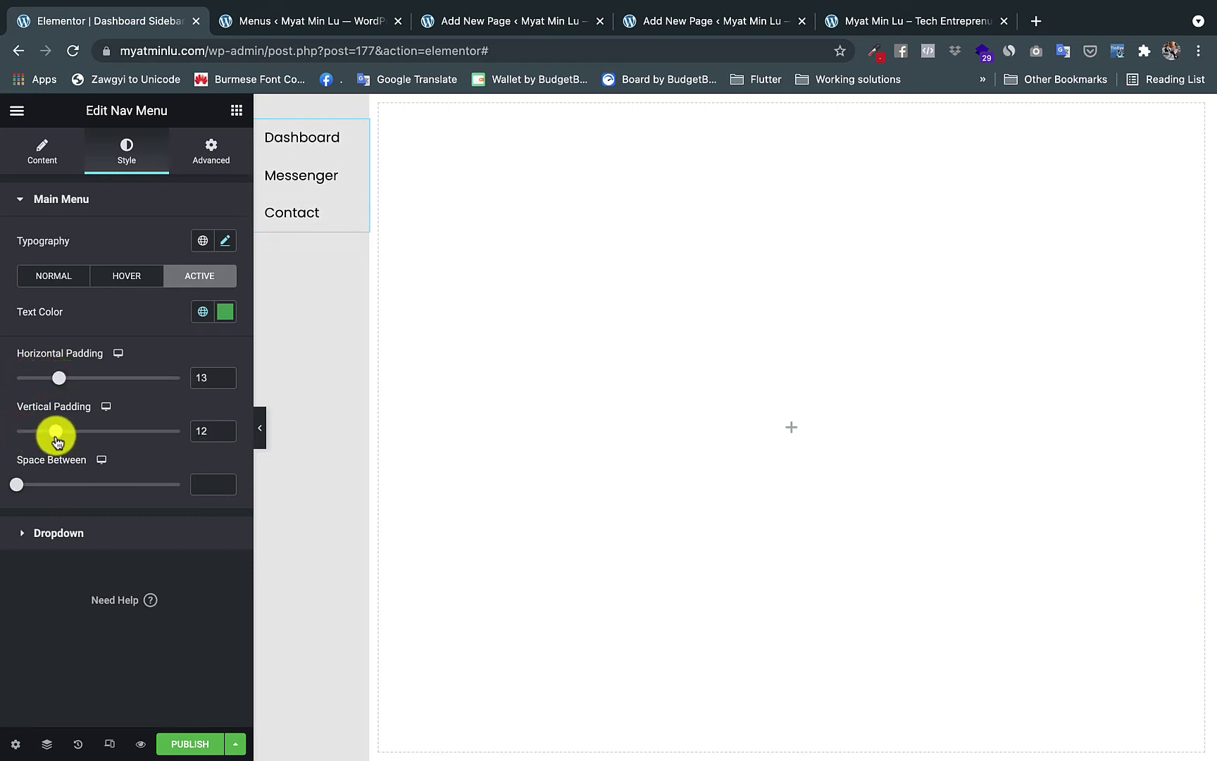
left_click(222, 377)
left_click(221, 376)
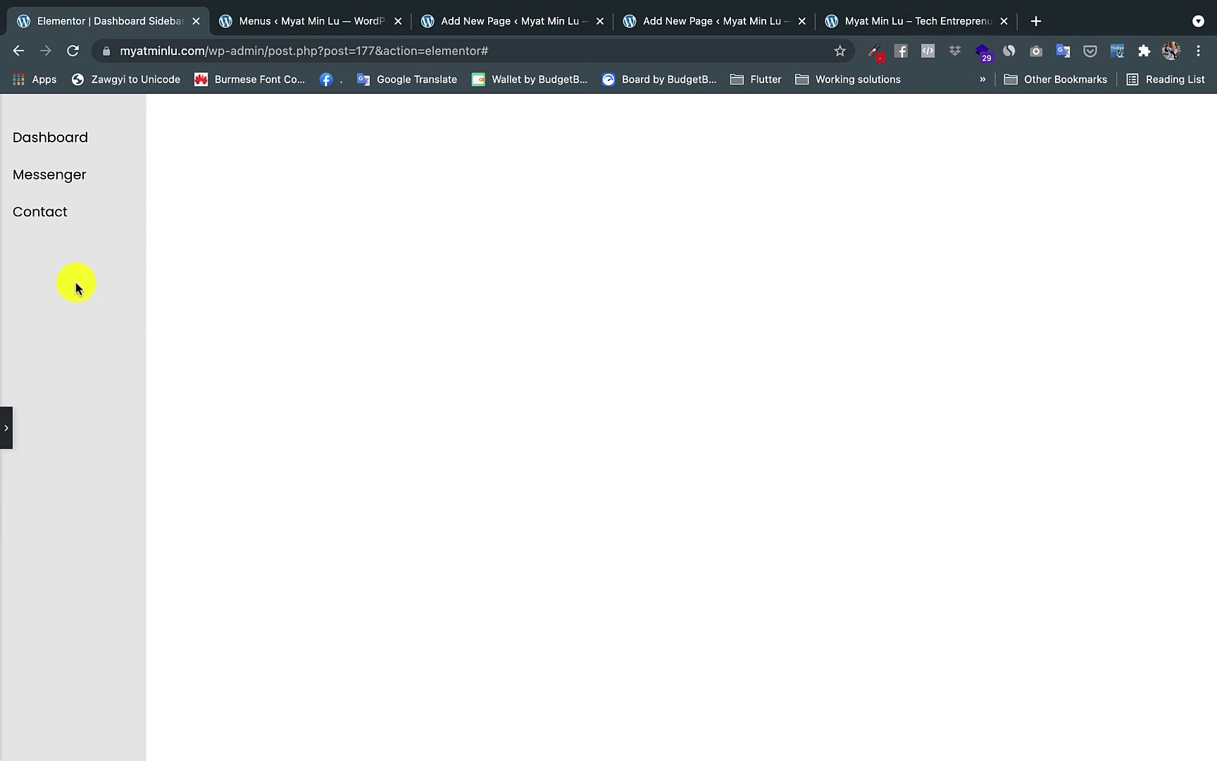
- Bring back the editor panel and show the widget list for the Log Out button
key("ctrl+p")
left_click(238, 111)
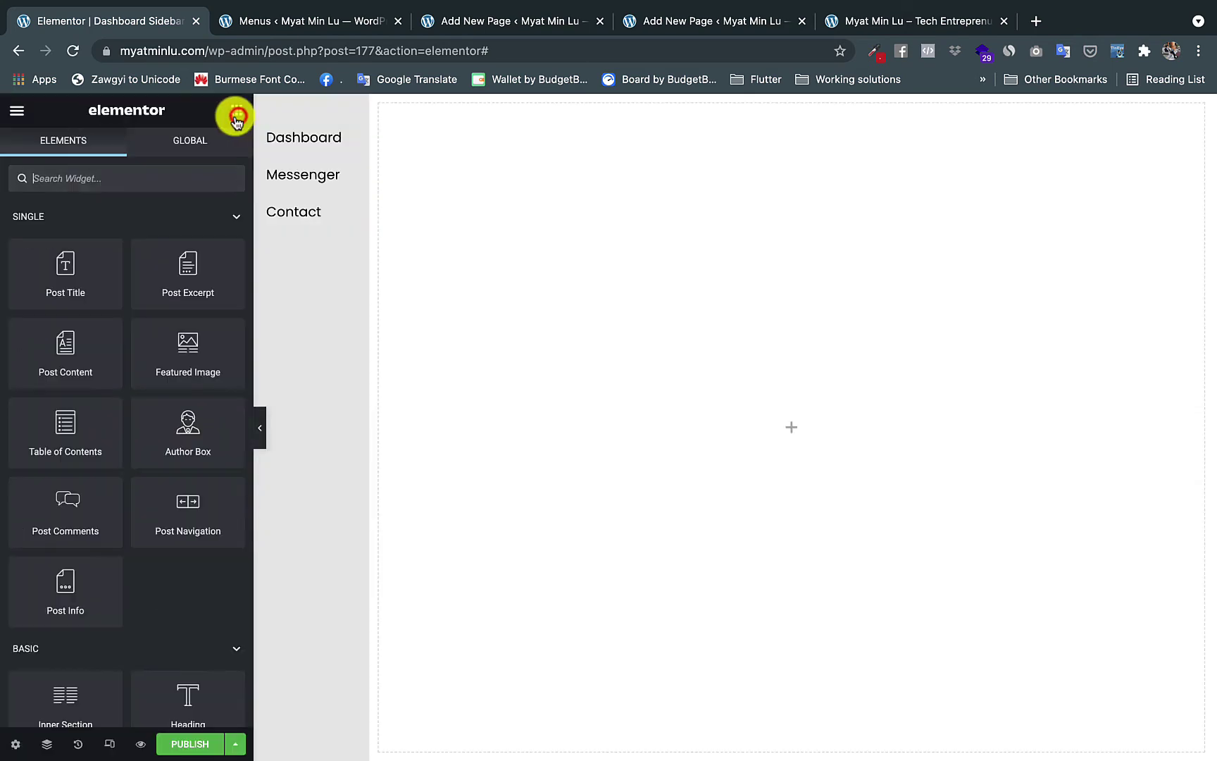
scroll(125, 345, "down", 2)
scroll(124, 346, "down", 5)
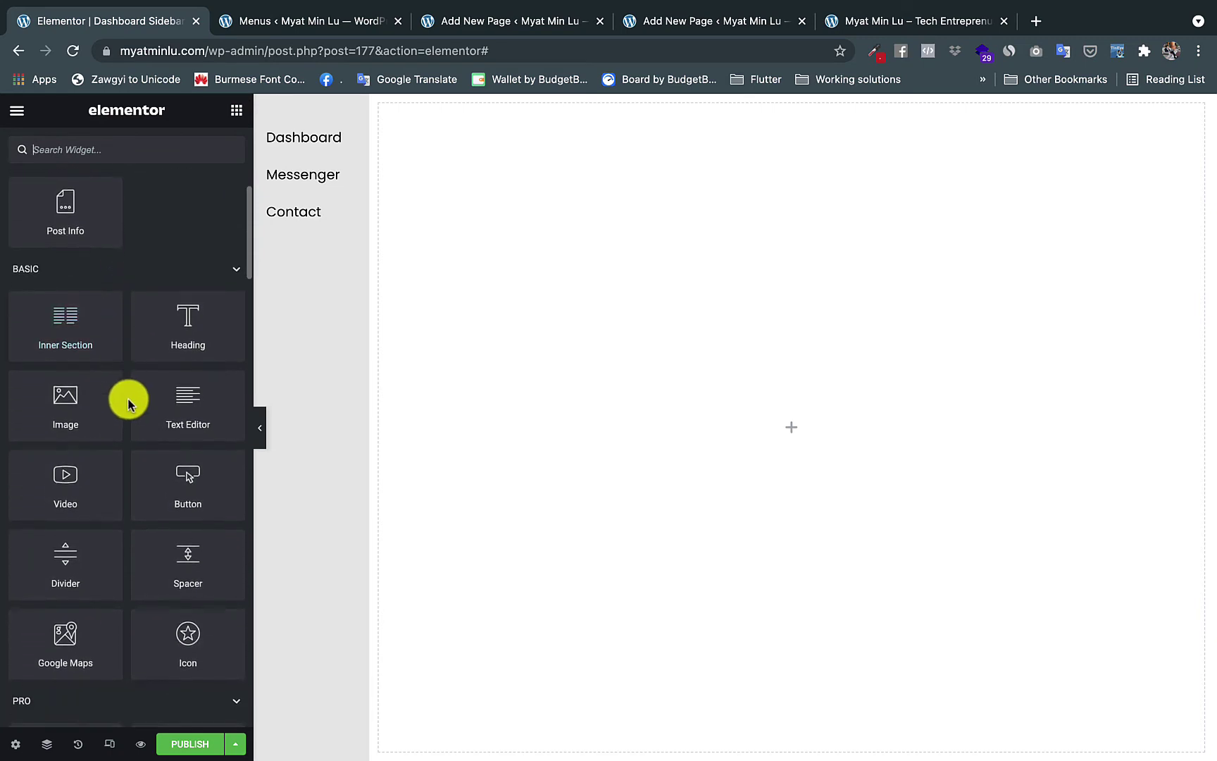
scroll(128, 400, "down", 2)
mouse_move(175, 400)
left_mouse_down()
mouse_move(290, 281)
mouse_move(288, 213)
left_mouse_up()
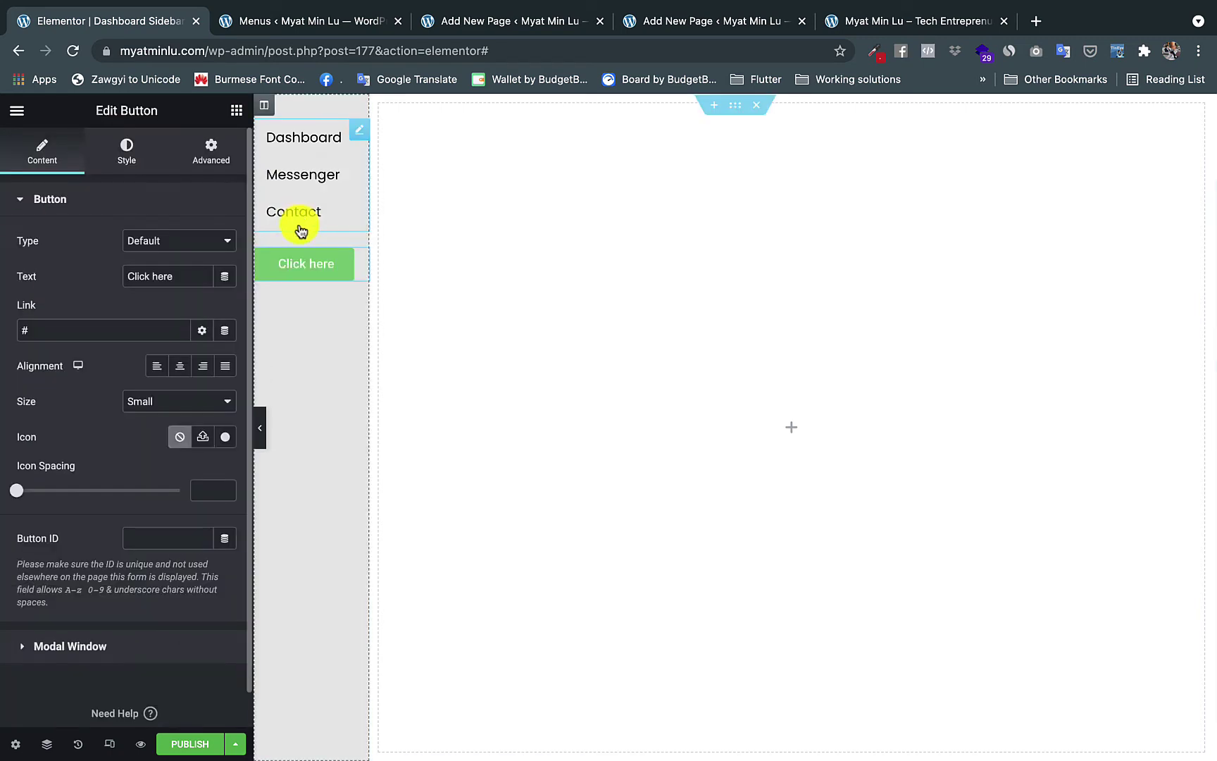
type("L")
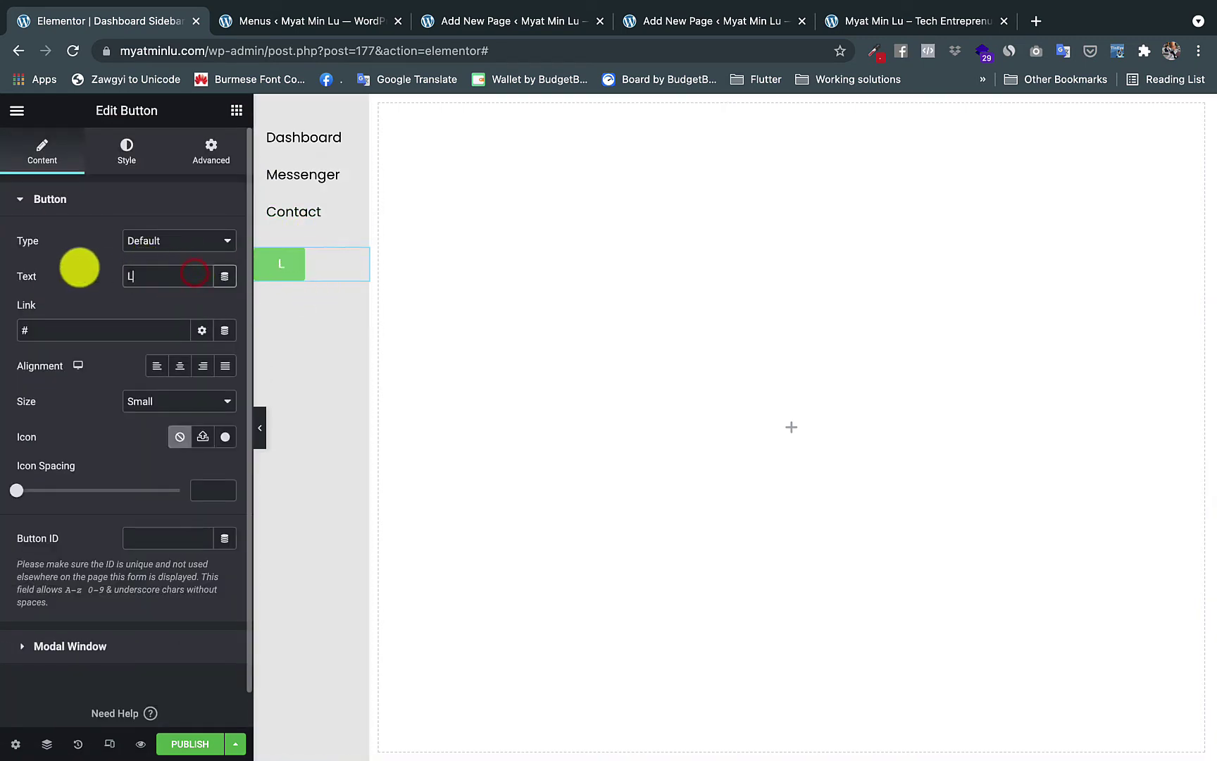
type("og Out")
- Search the icon library for 'out' and insert the Sign out icon into the button
left_click(227, 436)
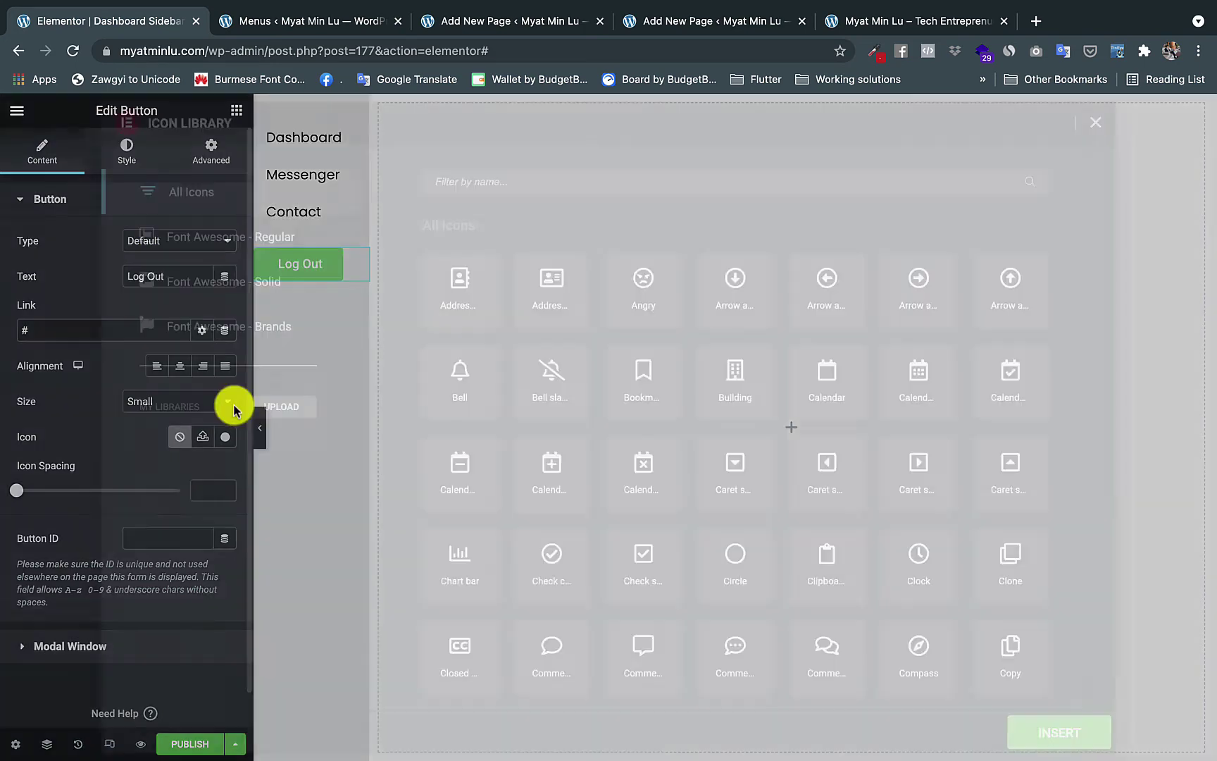
left_click(448, 181)
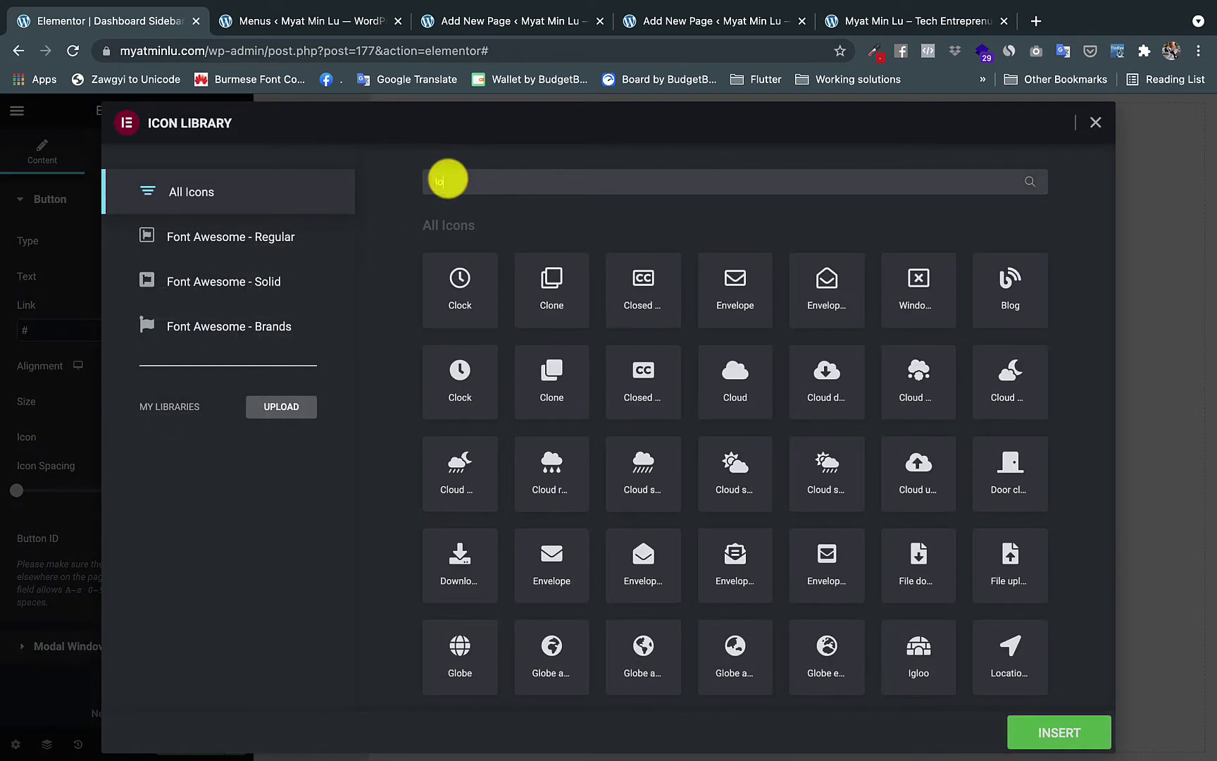
type("out")
left_click(643, 286)
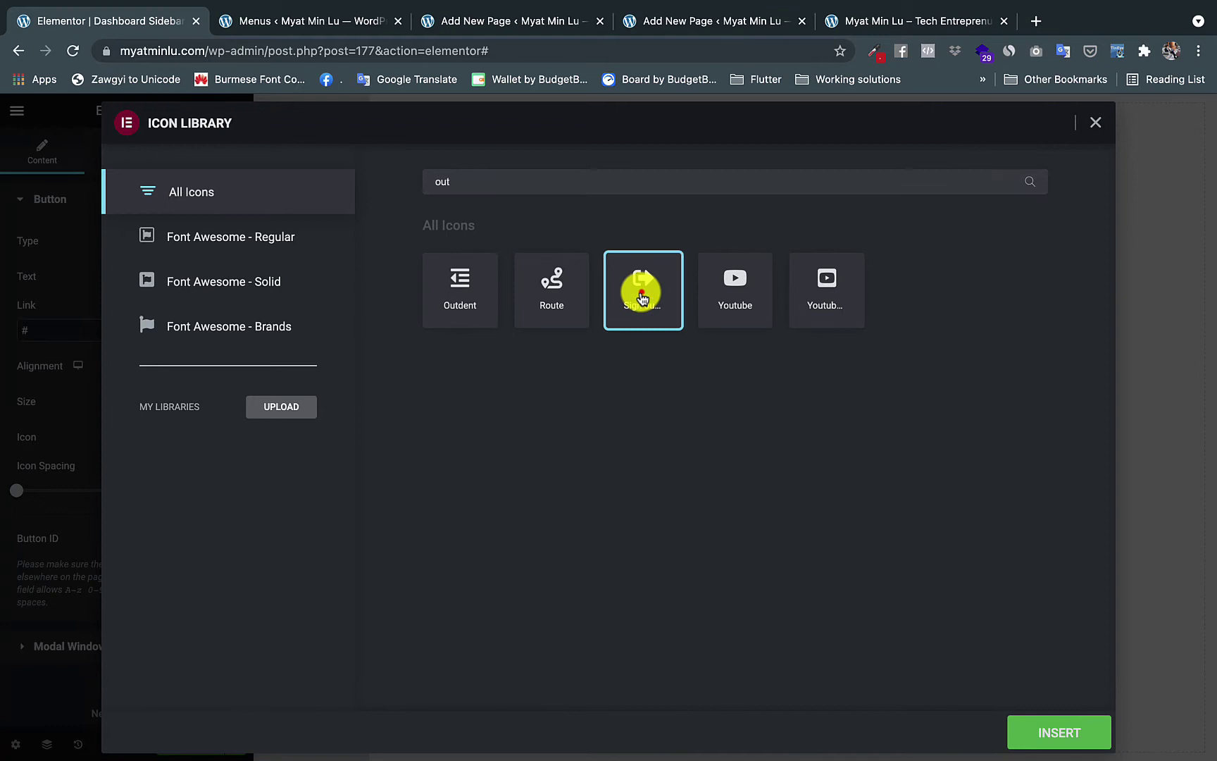
left_click(1055, 730)
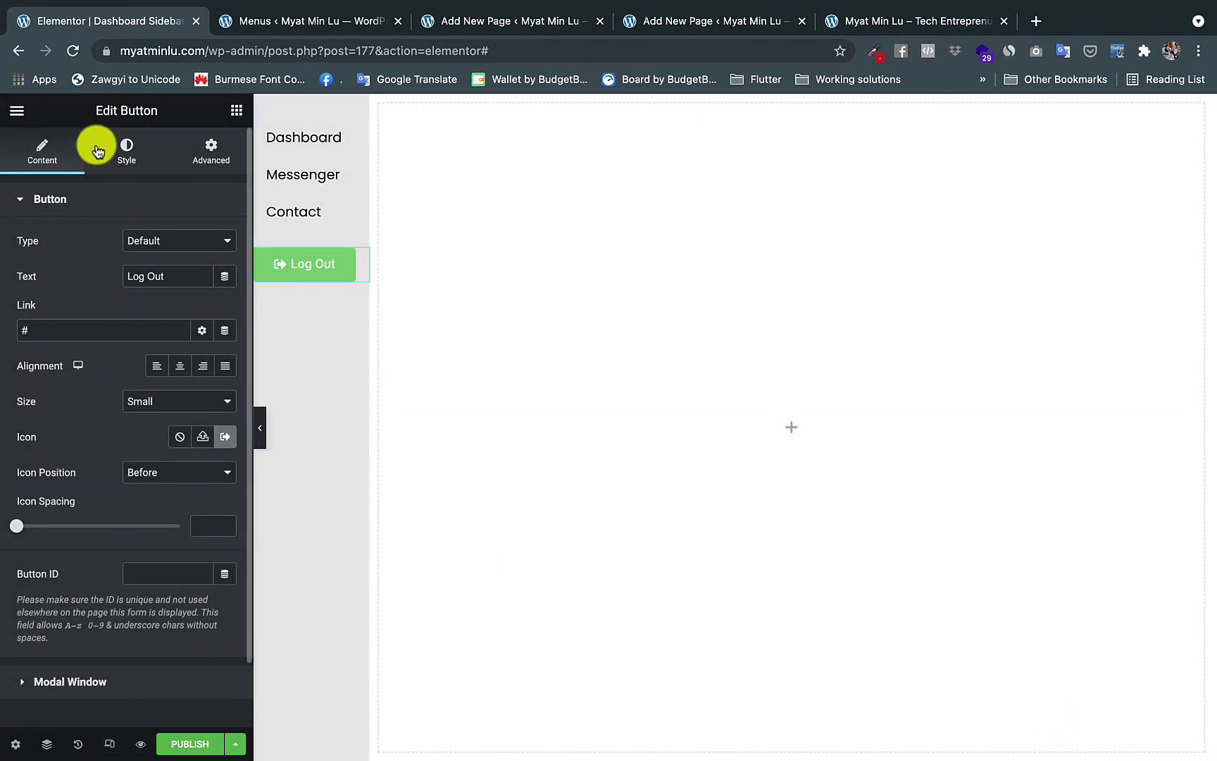
- Centre the Log Out button and give it a transparent background with black text
left_click(180, 370)
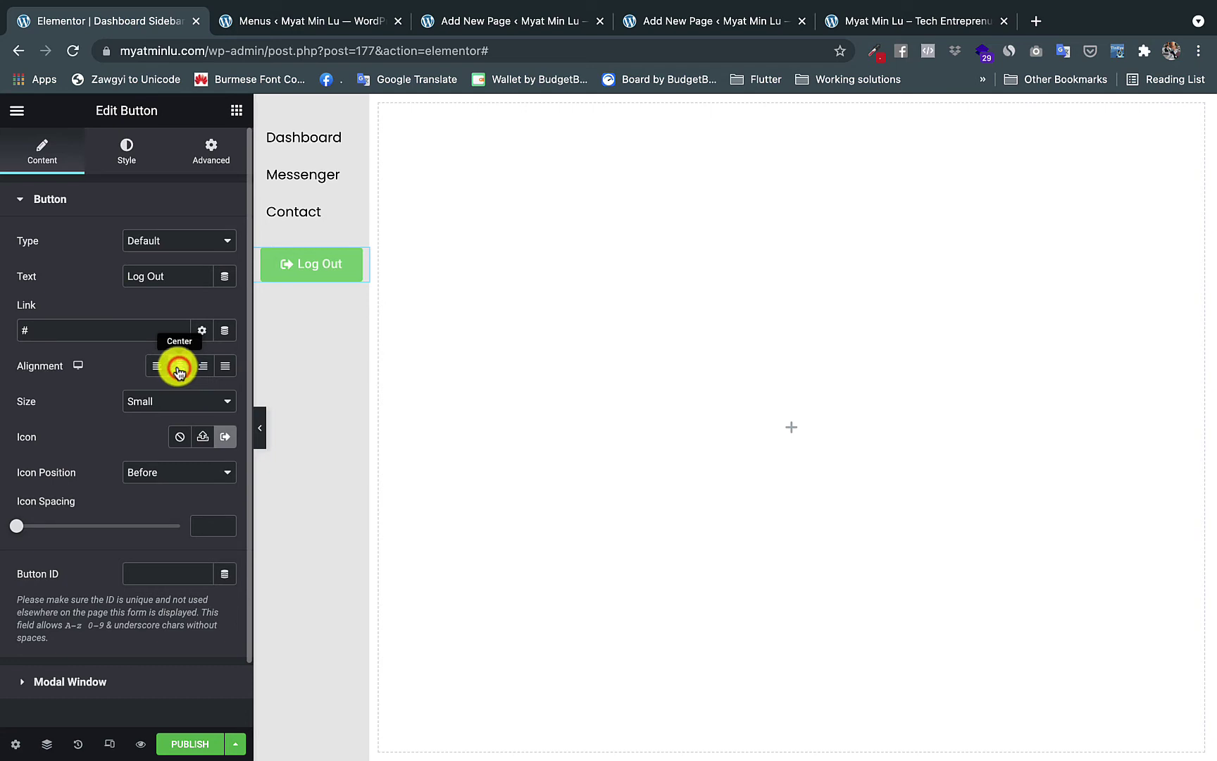
left_click(114, 157)
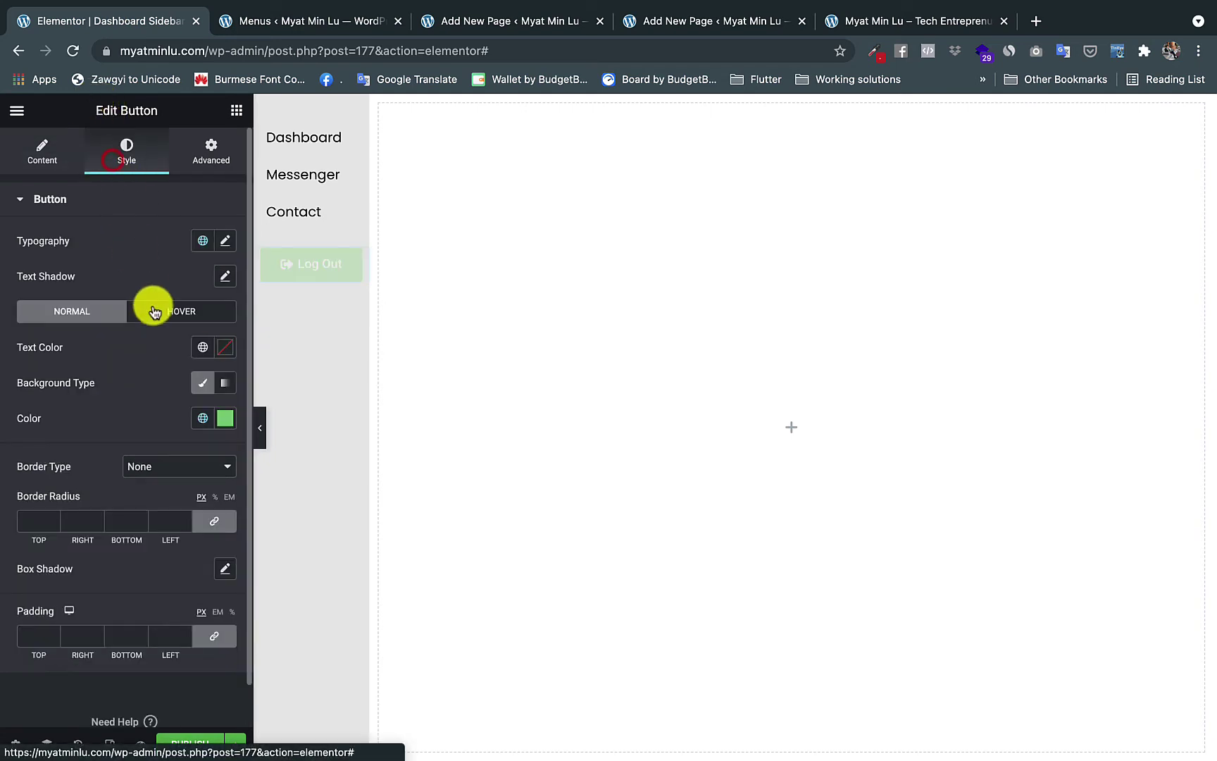
left_click(225, 419)
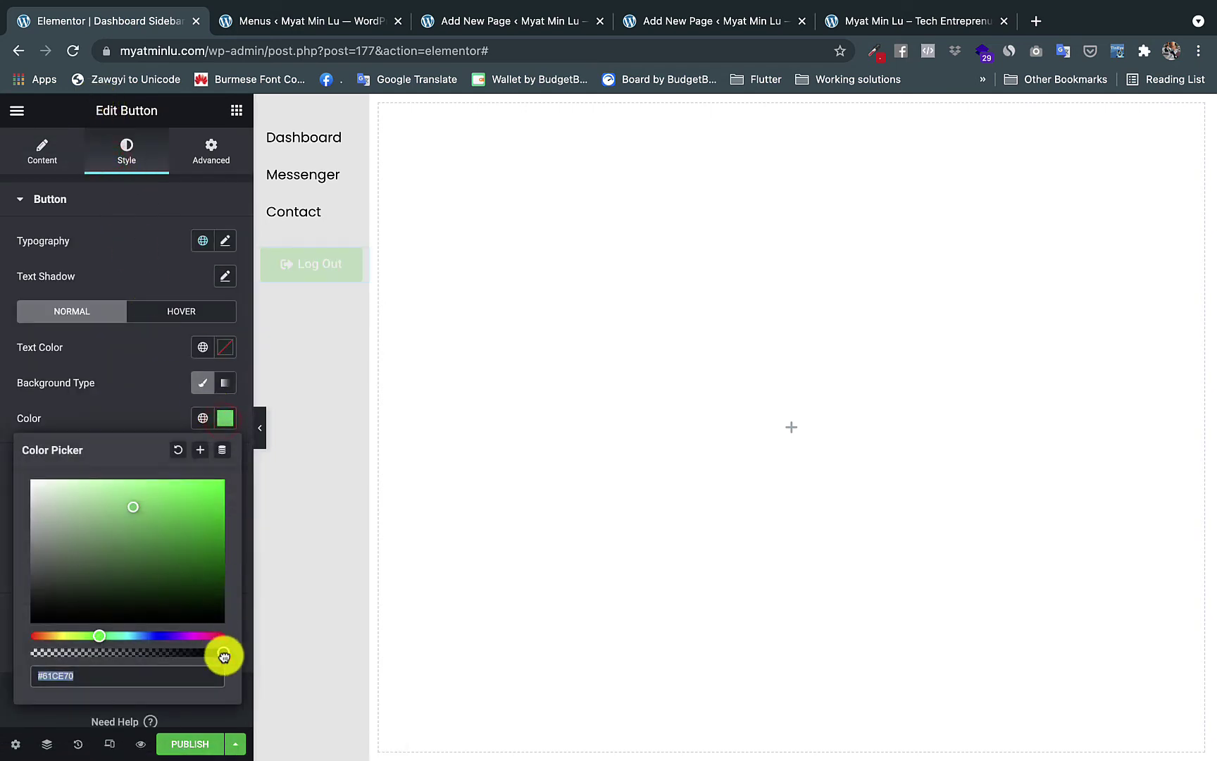
left_click_drag(225, 656, 12, 654)
left_click(205, 345)
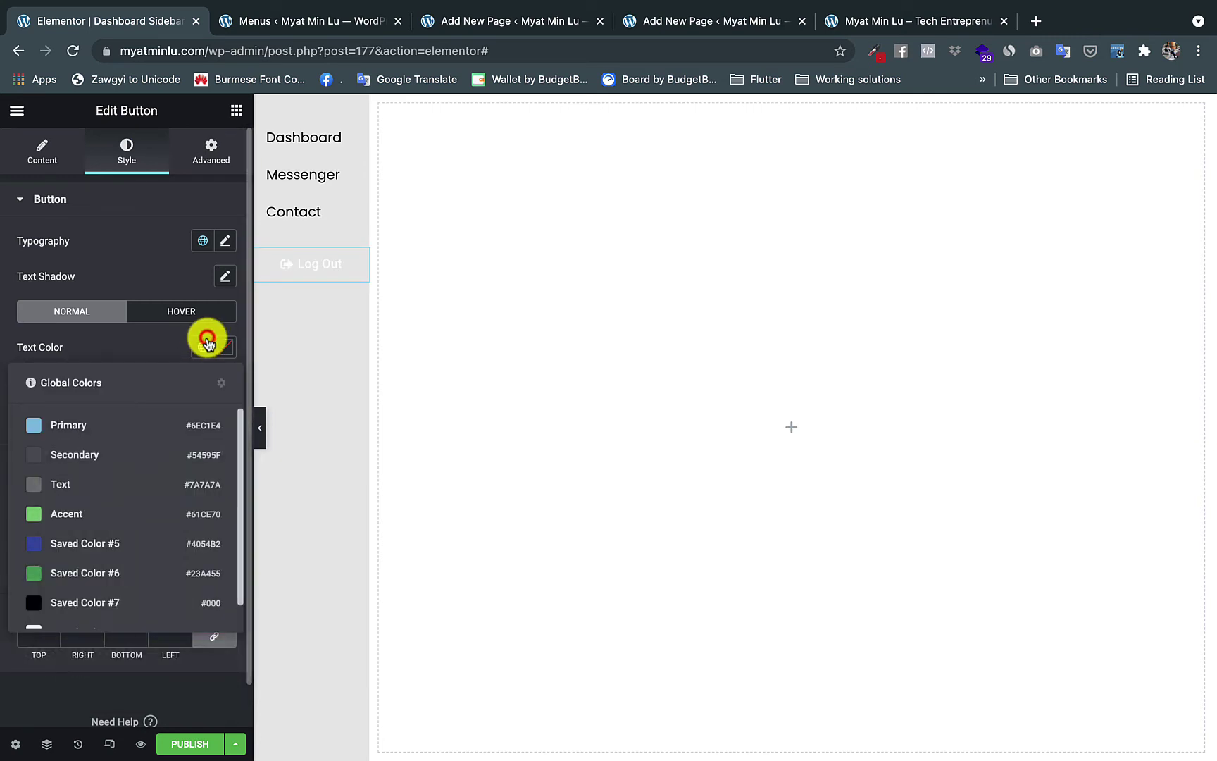
left_click(71, 603)
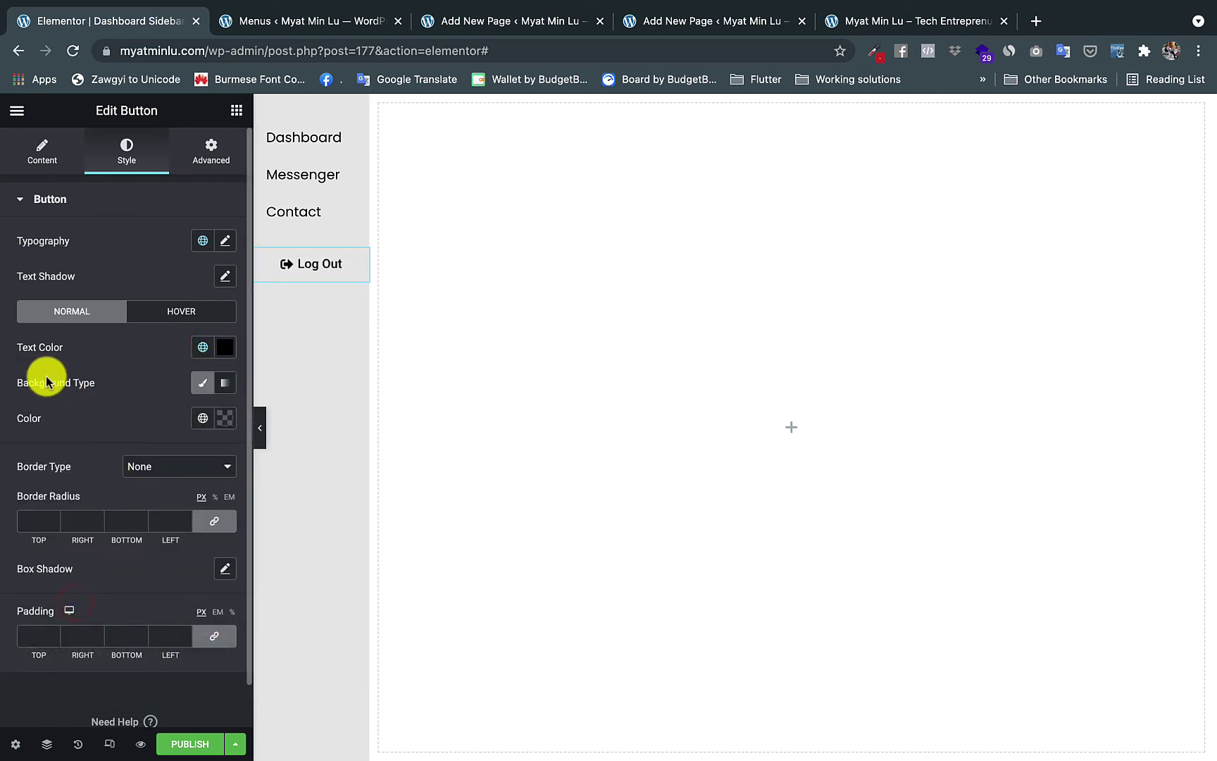
scroll(198, 464, "down", 1)
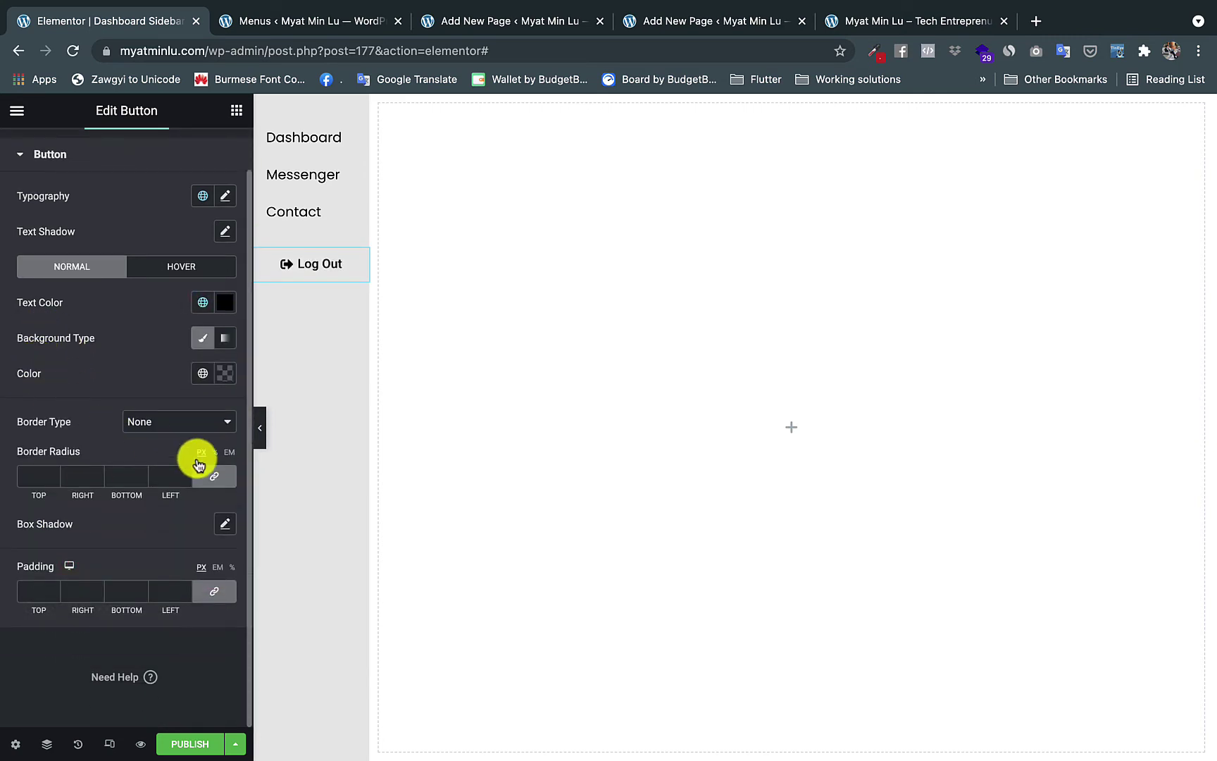
- Give the Log Out button a solid border with only the top width set to 1
left_click(176, 414)
scroll(186, 157, "up", 1)
left_click(202, 153)
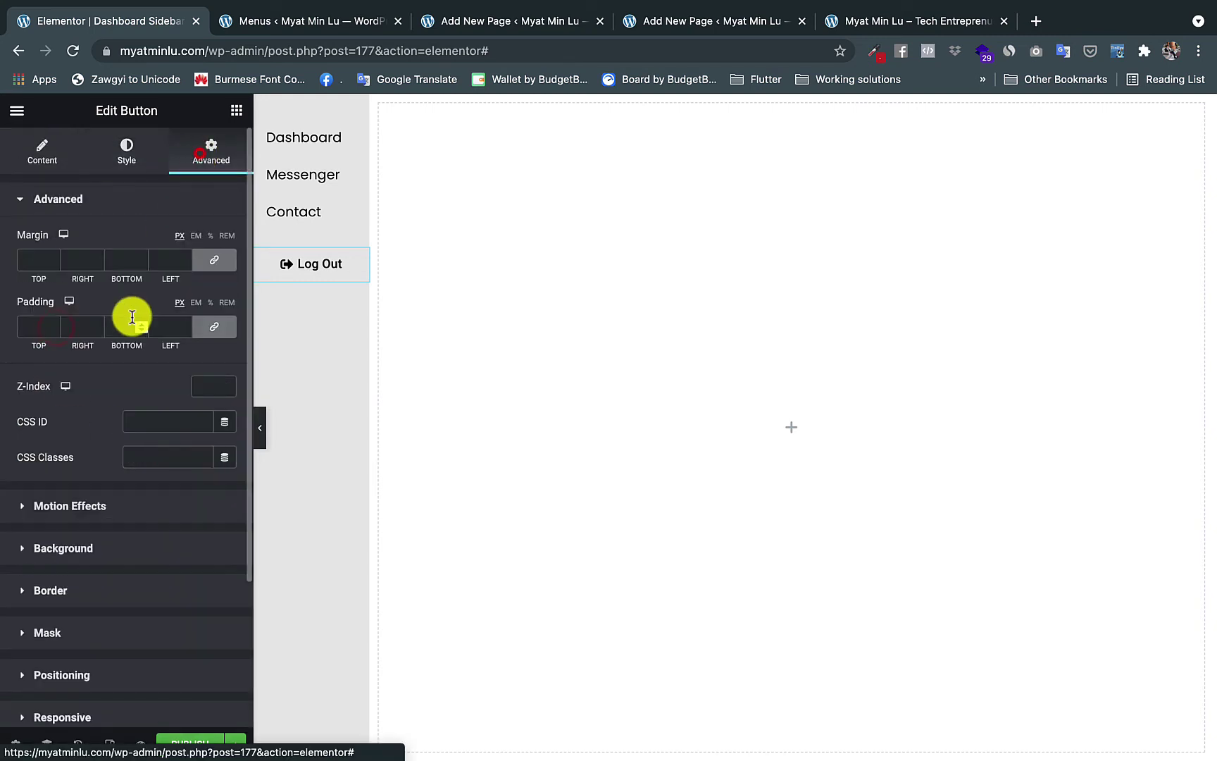
scroll(91, 479, "down", 2)
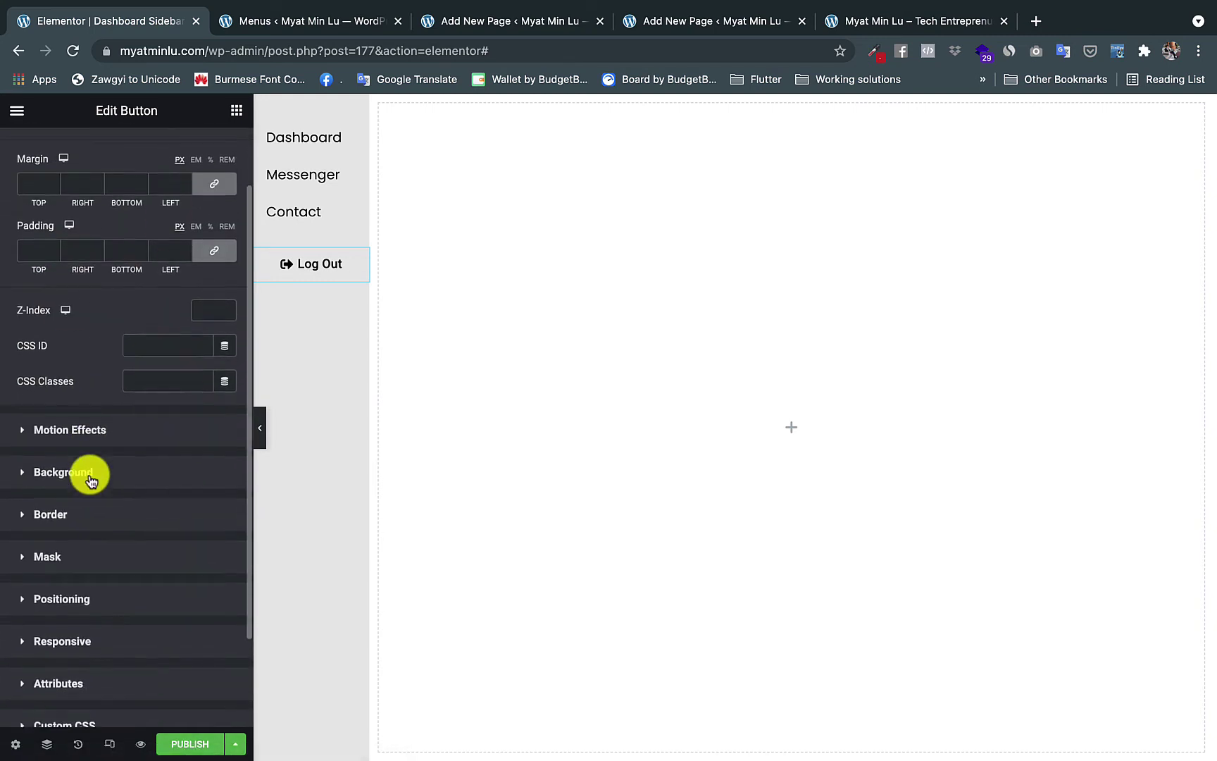
left_click(59, 493)
left_click(152, 403)
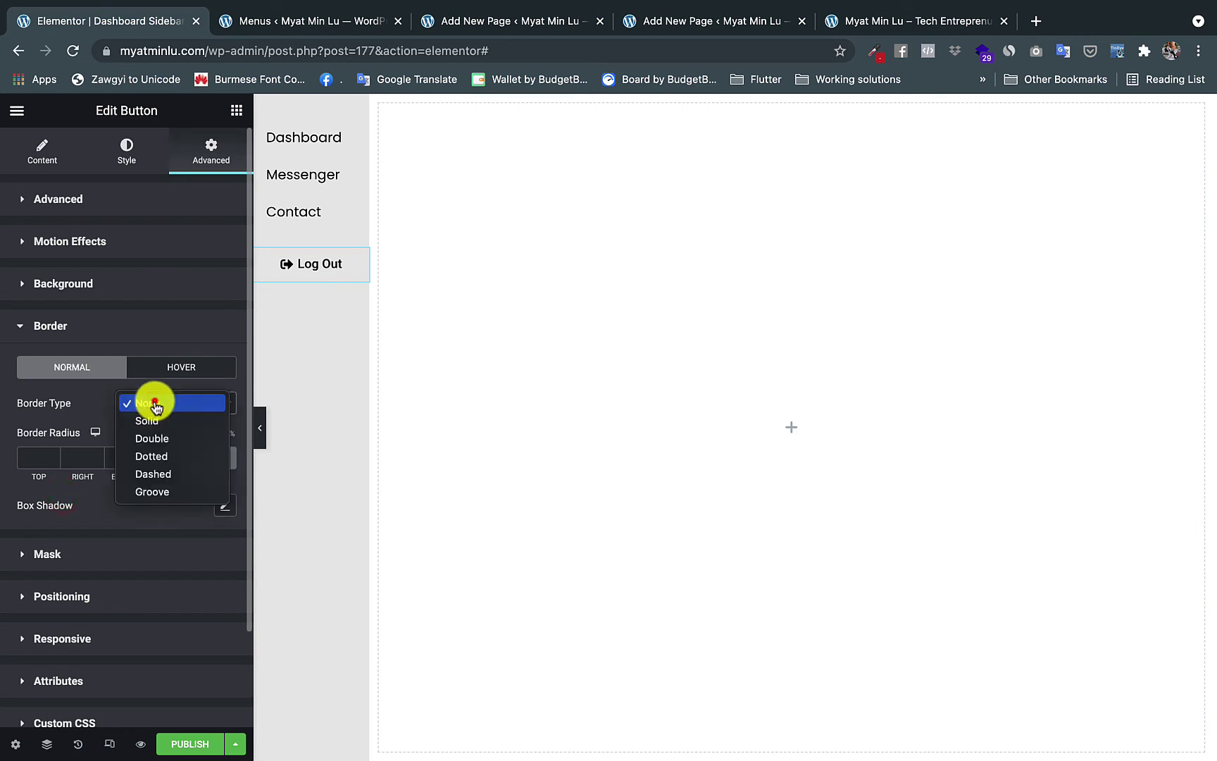
left_click(148, 423)
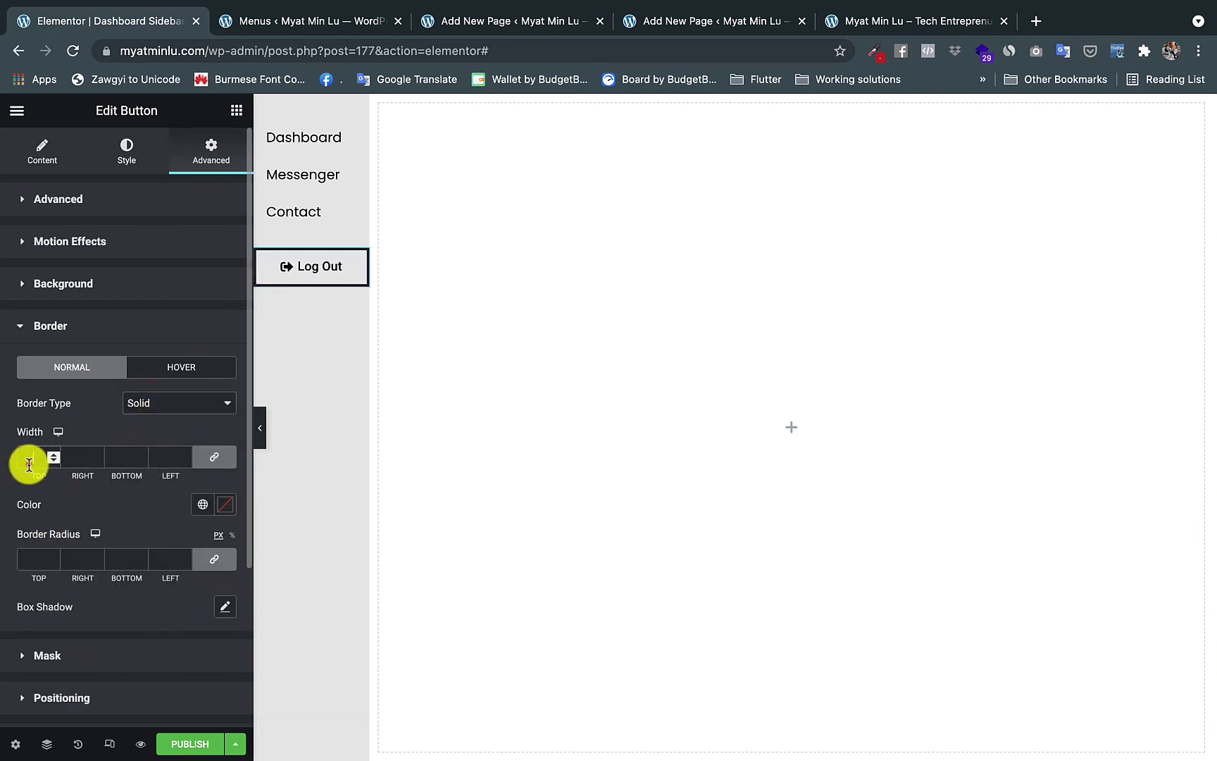
left_click(214, 457)
left_click(34, 458)
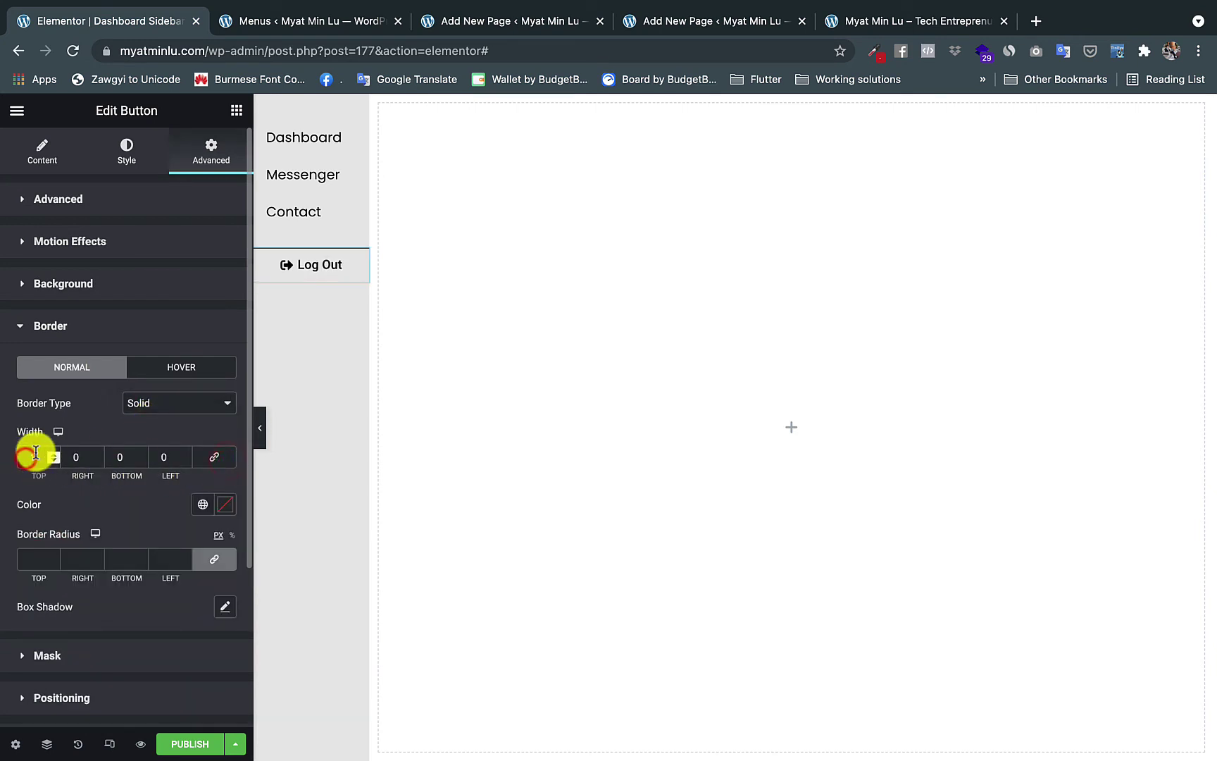
type("1")
- Set the Log Out border colour to #C8C8C8, checking it in full-width preview
left_click(224, 504)
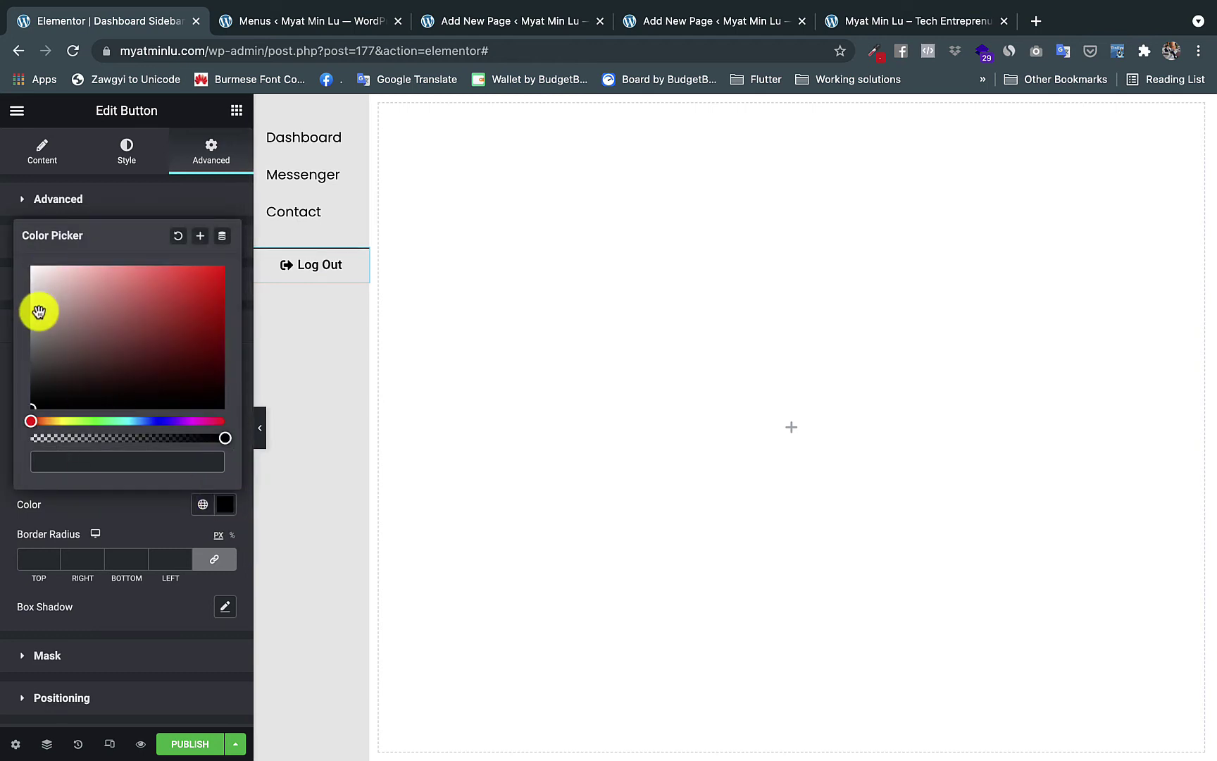
type("e9e9e9")
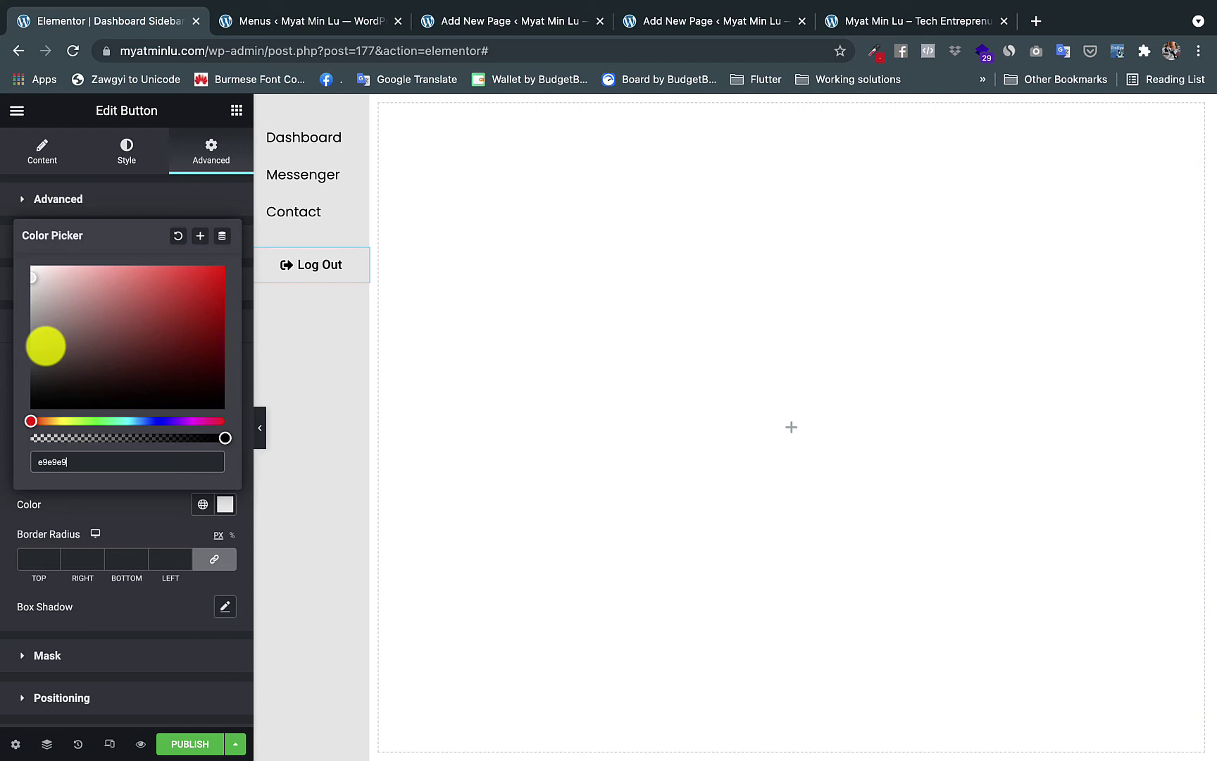
left_click(260, 426)
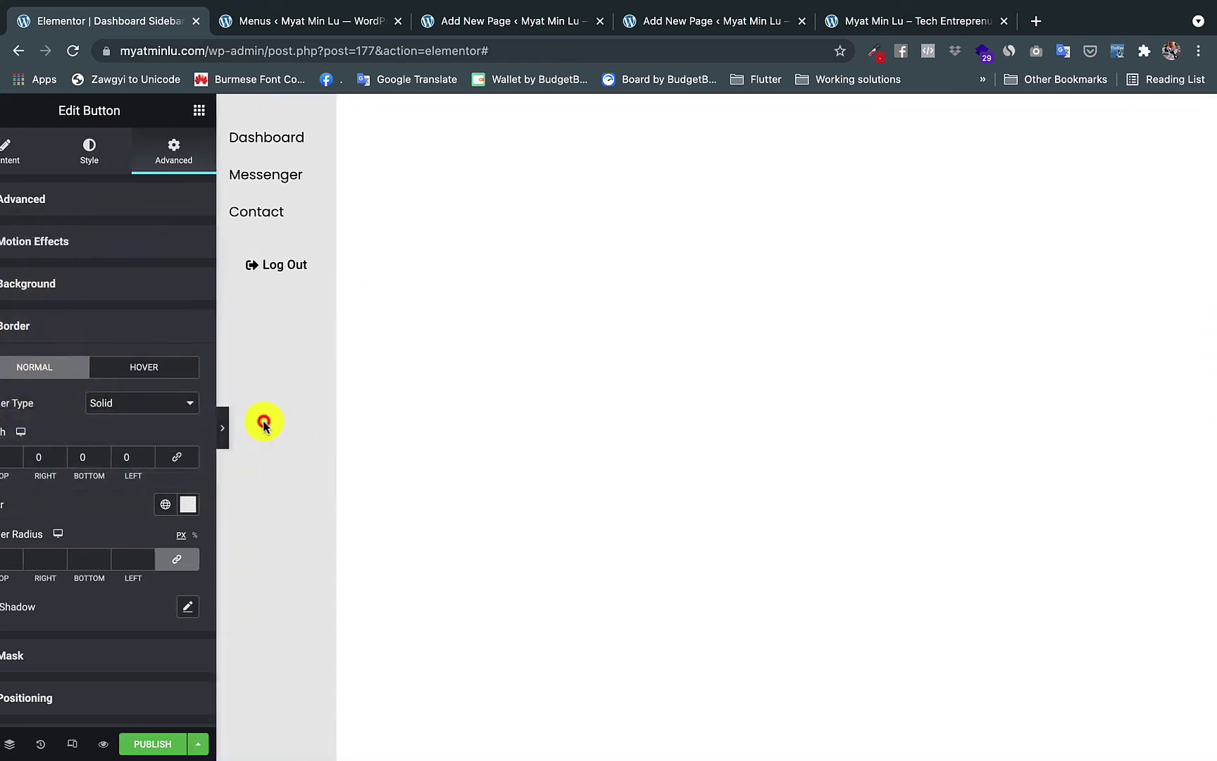
left_click(4, 434)
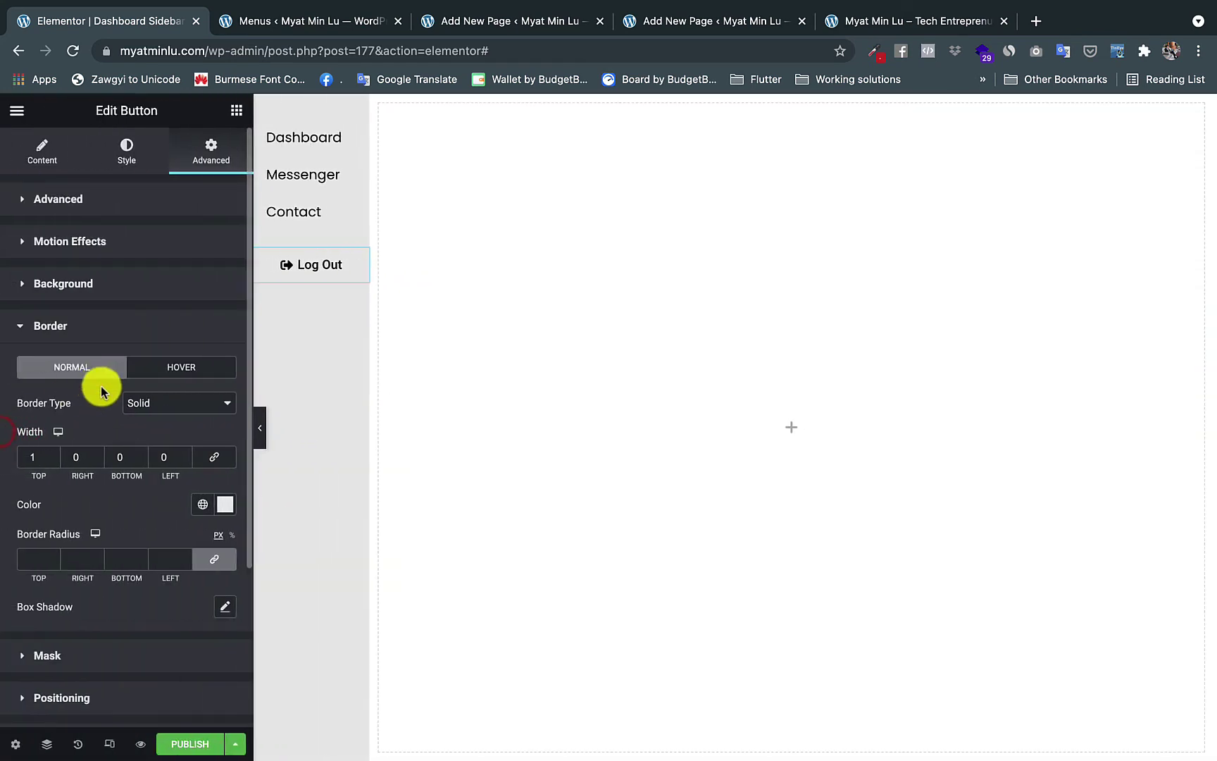
left_click(222, 506)
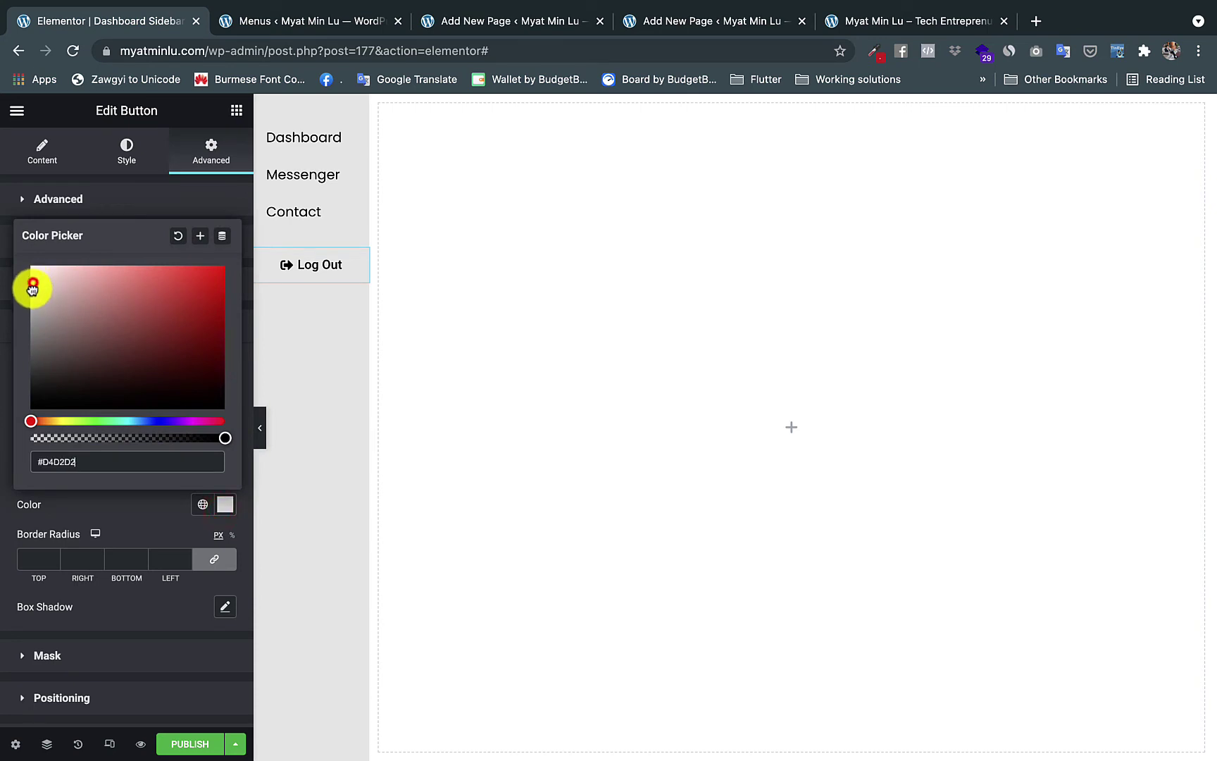
left_click(260, 427)
left_click(3, 425)
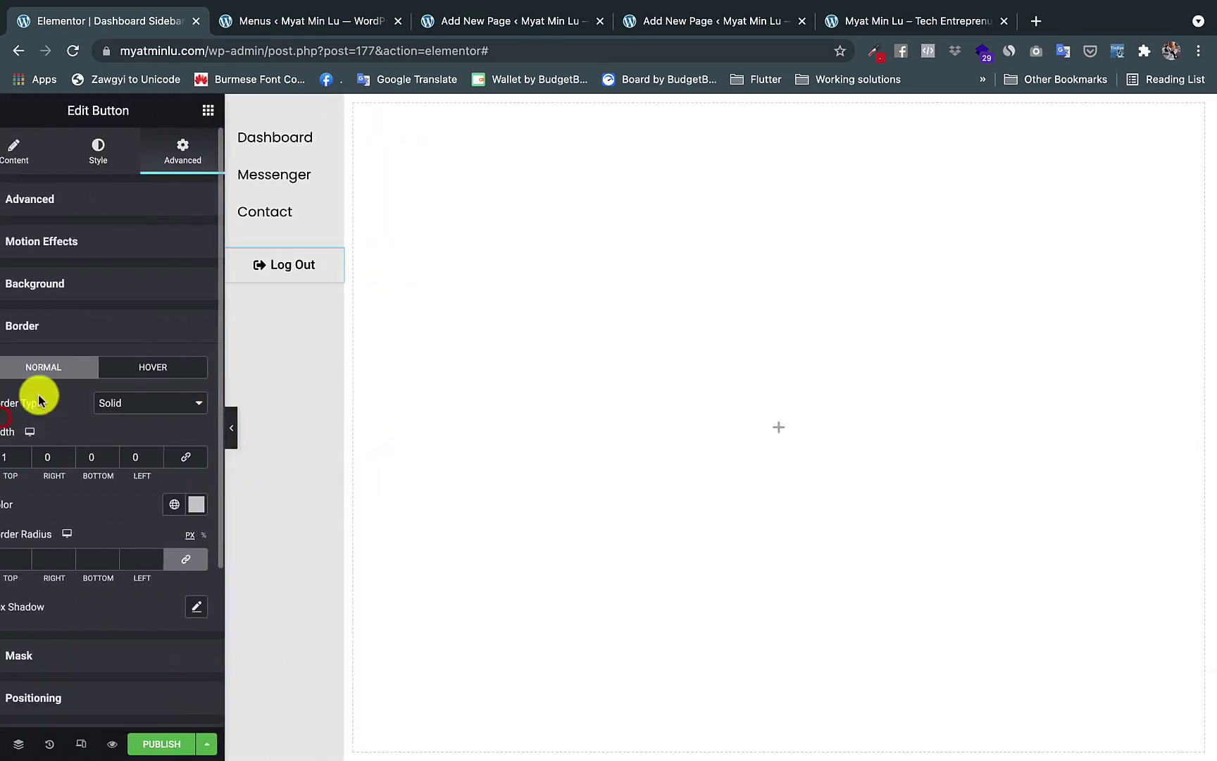
scroll(110, 501, "down", 1)
scroll(109, 501, "up", 2)
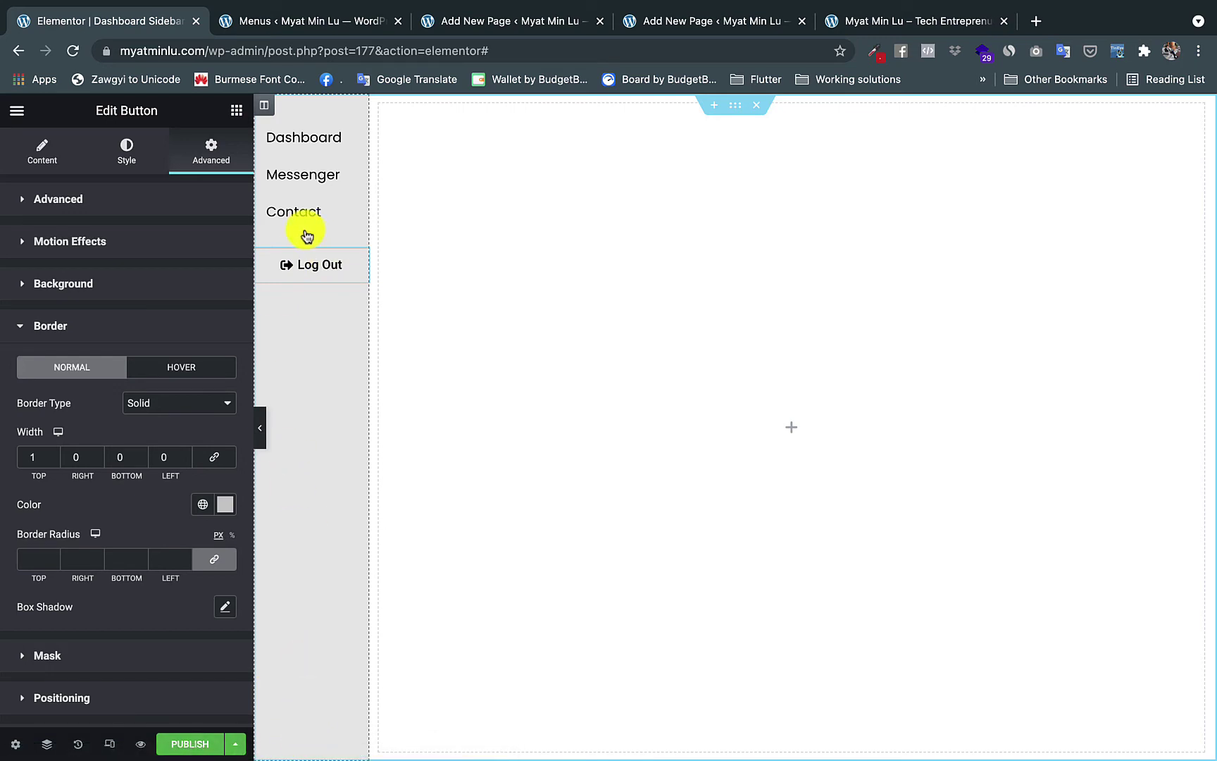
- Set the sidebar column's Vertical Align to Space Between and preview it at full width
right_click(264, 108)
left_click(285, 129)
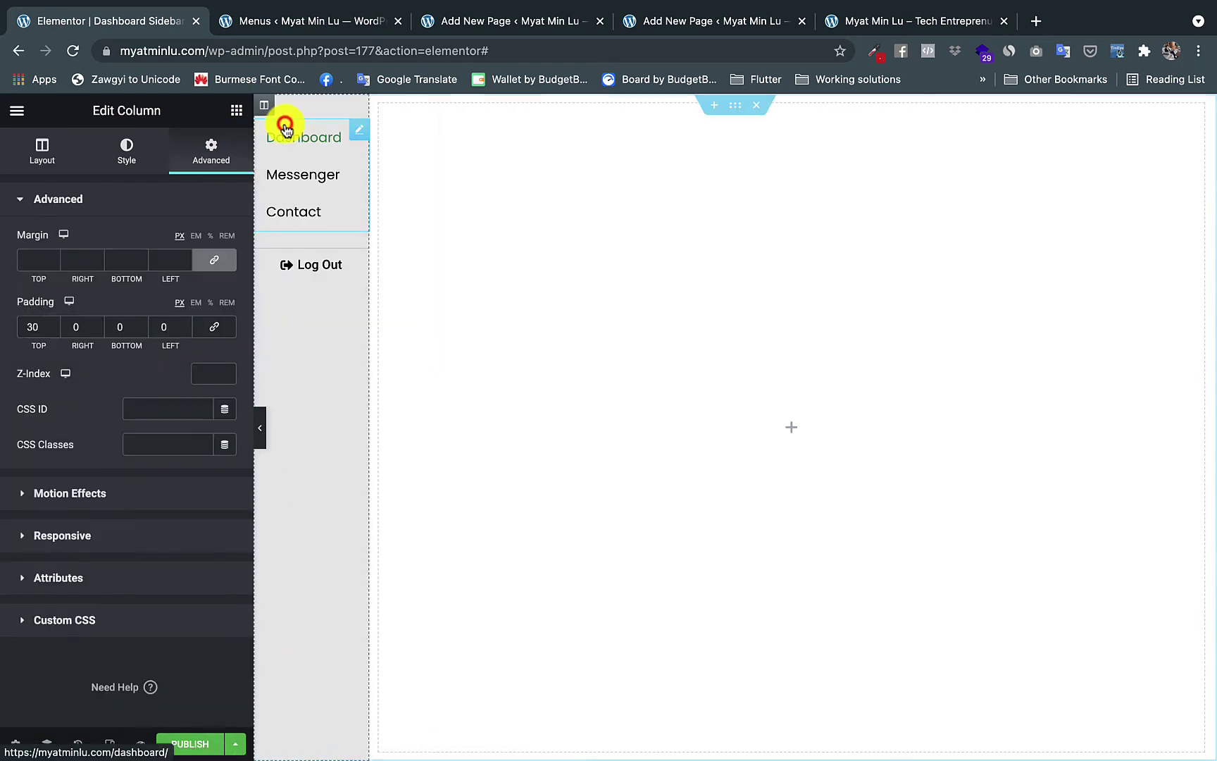
left_click(41, 151)
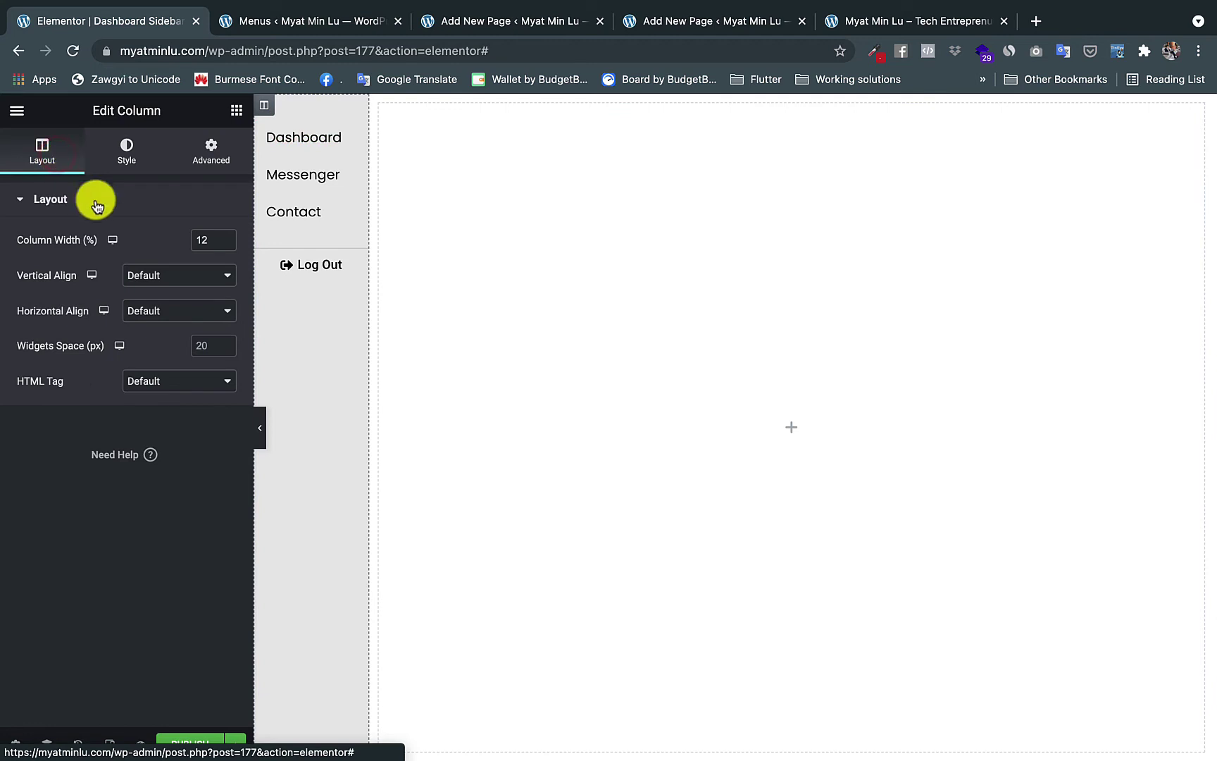
left_click(170, 279)
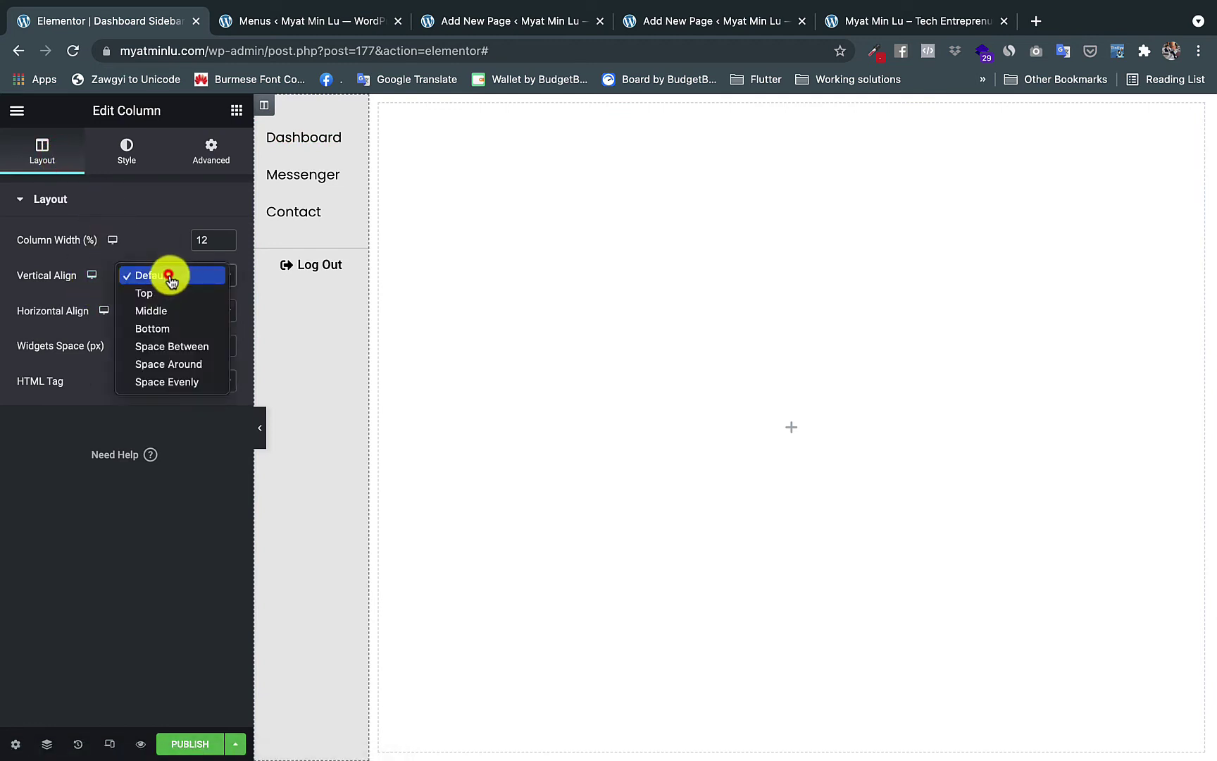
left_click(219, 353)
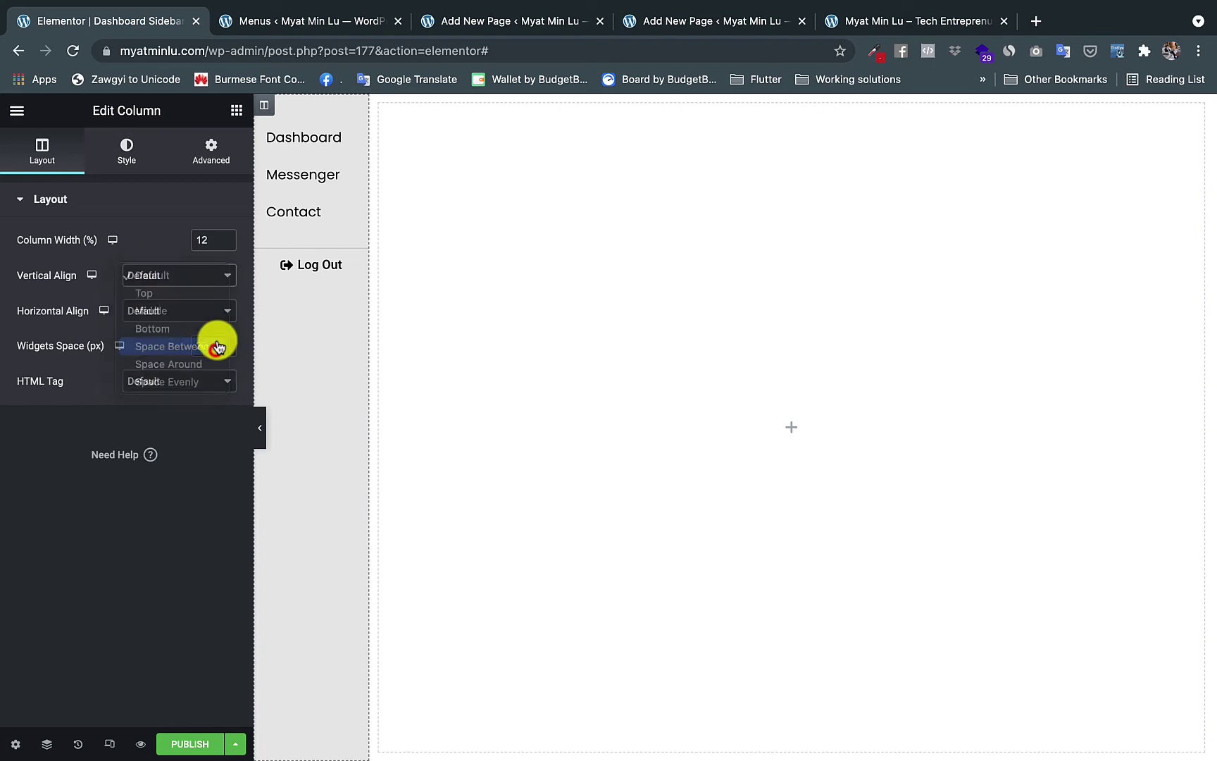
left_click(261, 419)
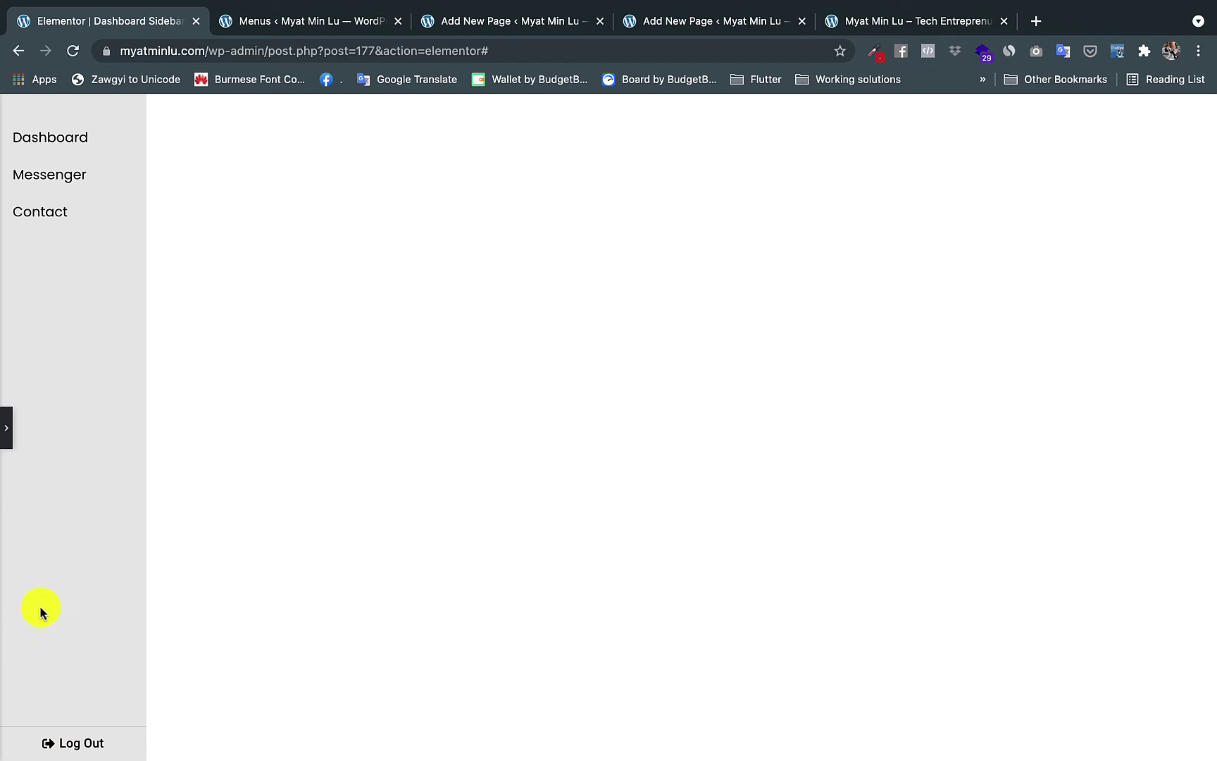
left_click(4, 429)
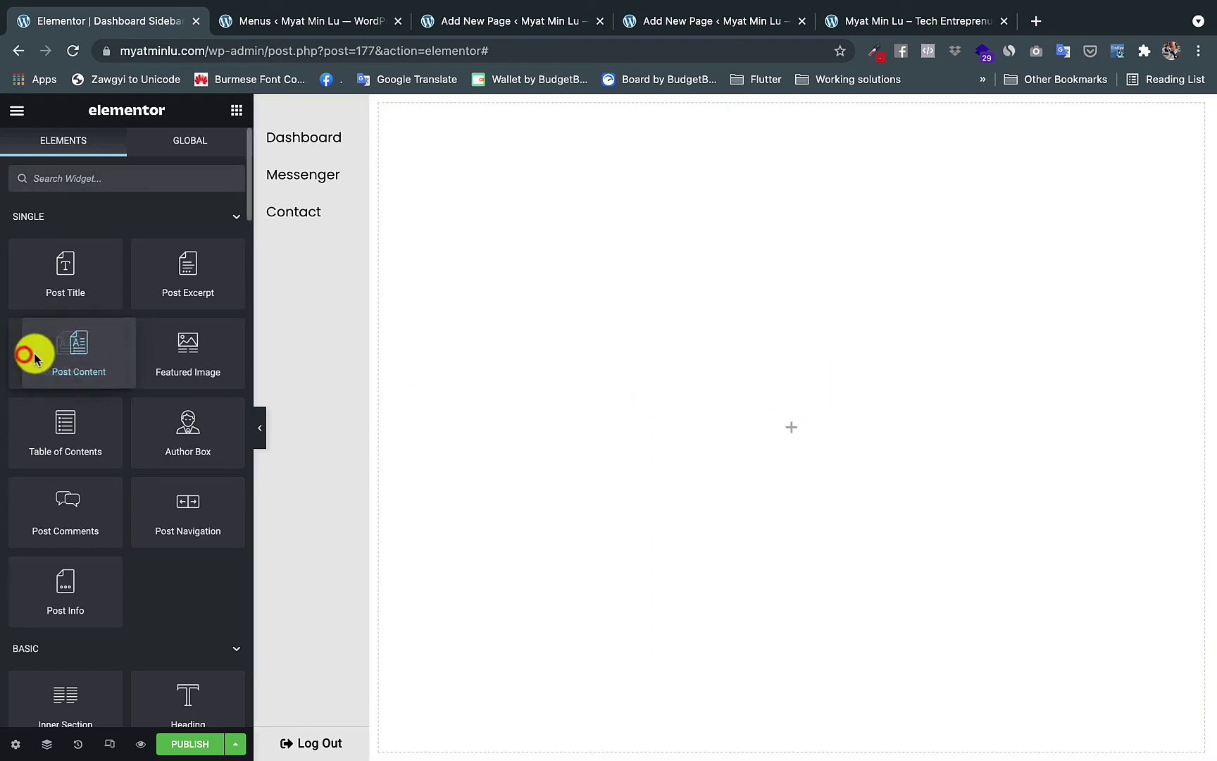
- Add Post Content beside the sidebar and publish with condition In Page Category > Dashboard
left_click_drag(25, 356, 567, 306)
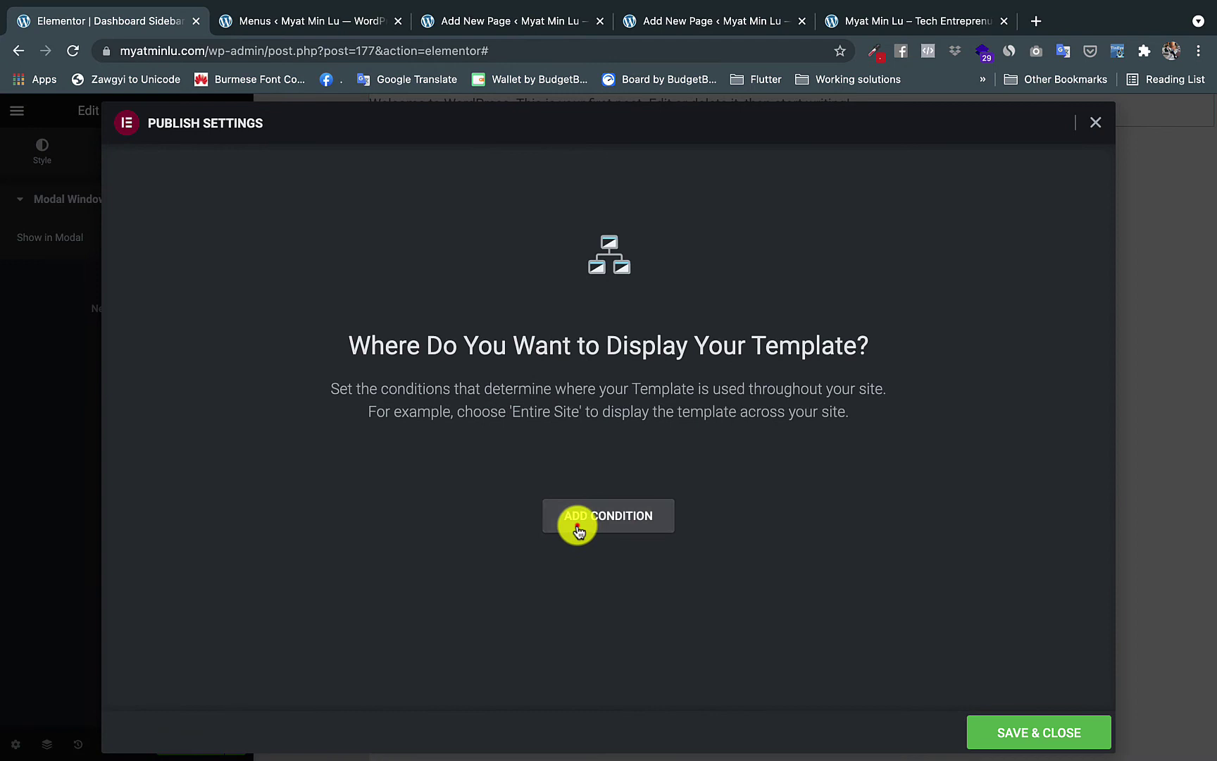
left_click(573, 523)
left_click(526, 487)
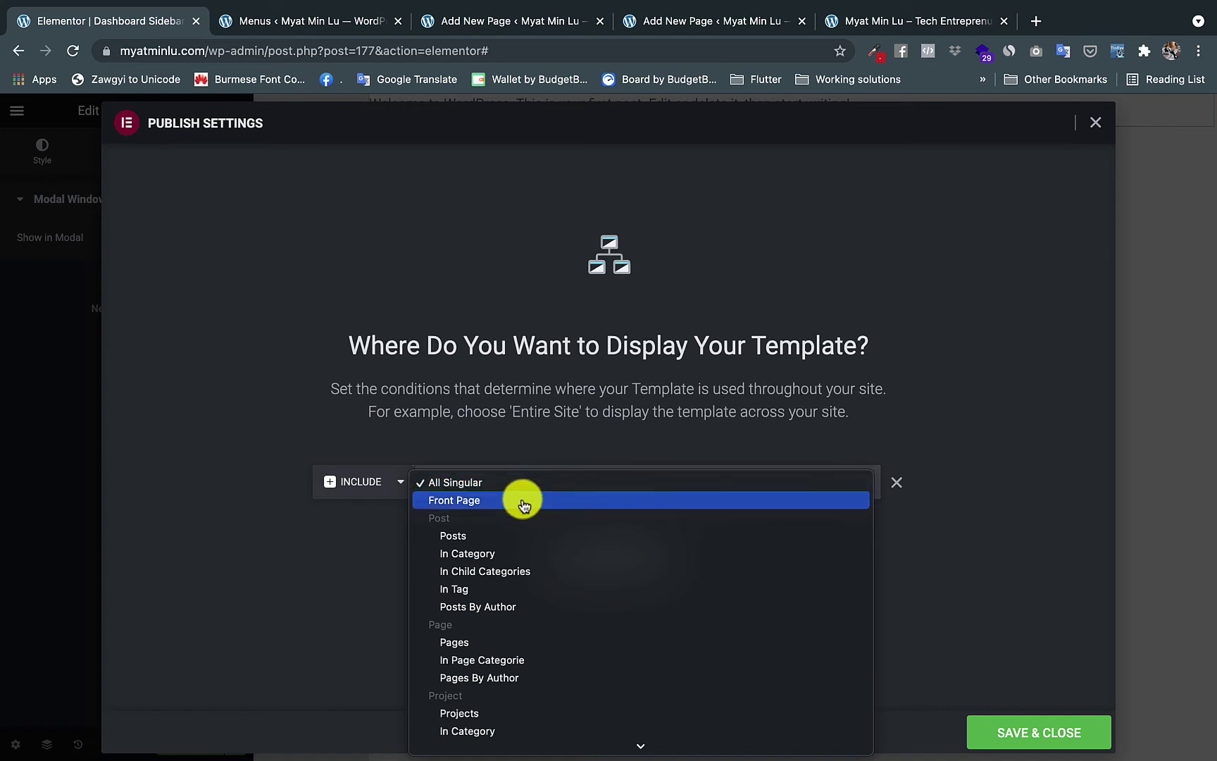
left_click(511, 659)
left_click(746, 490)
type("Dash")
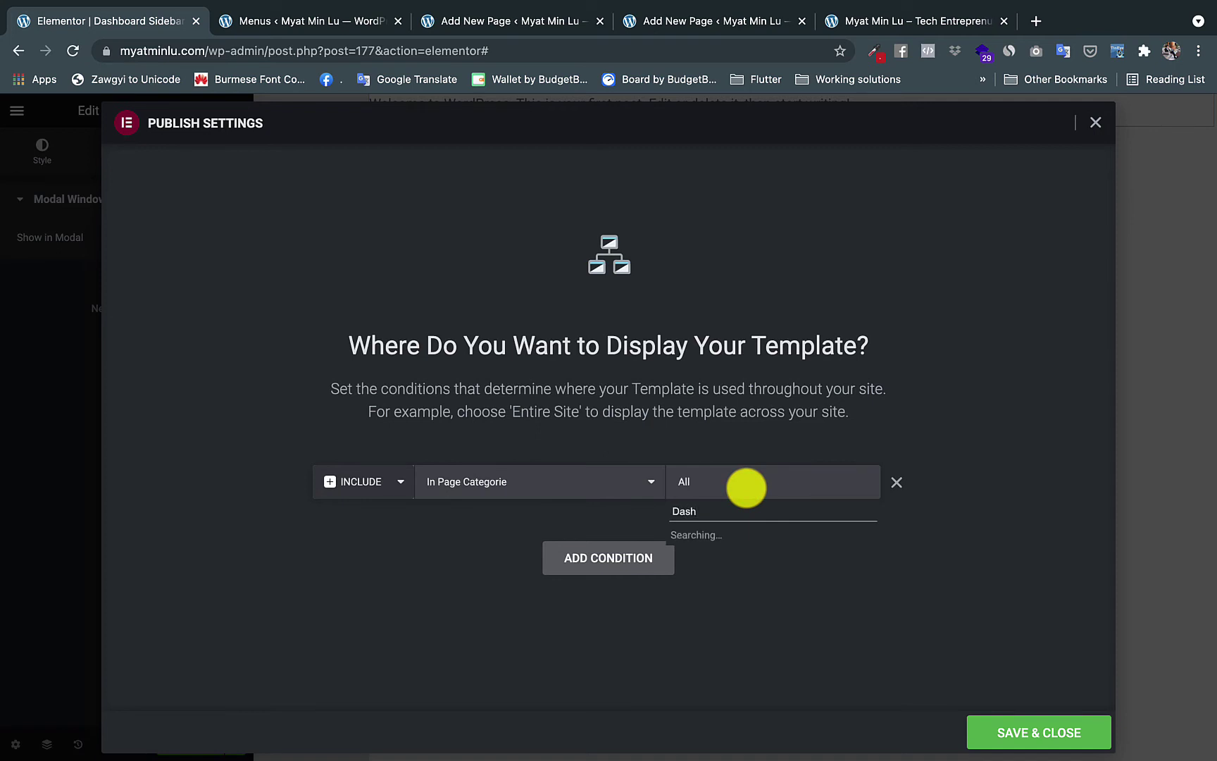
type("board")
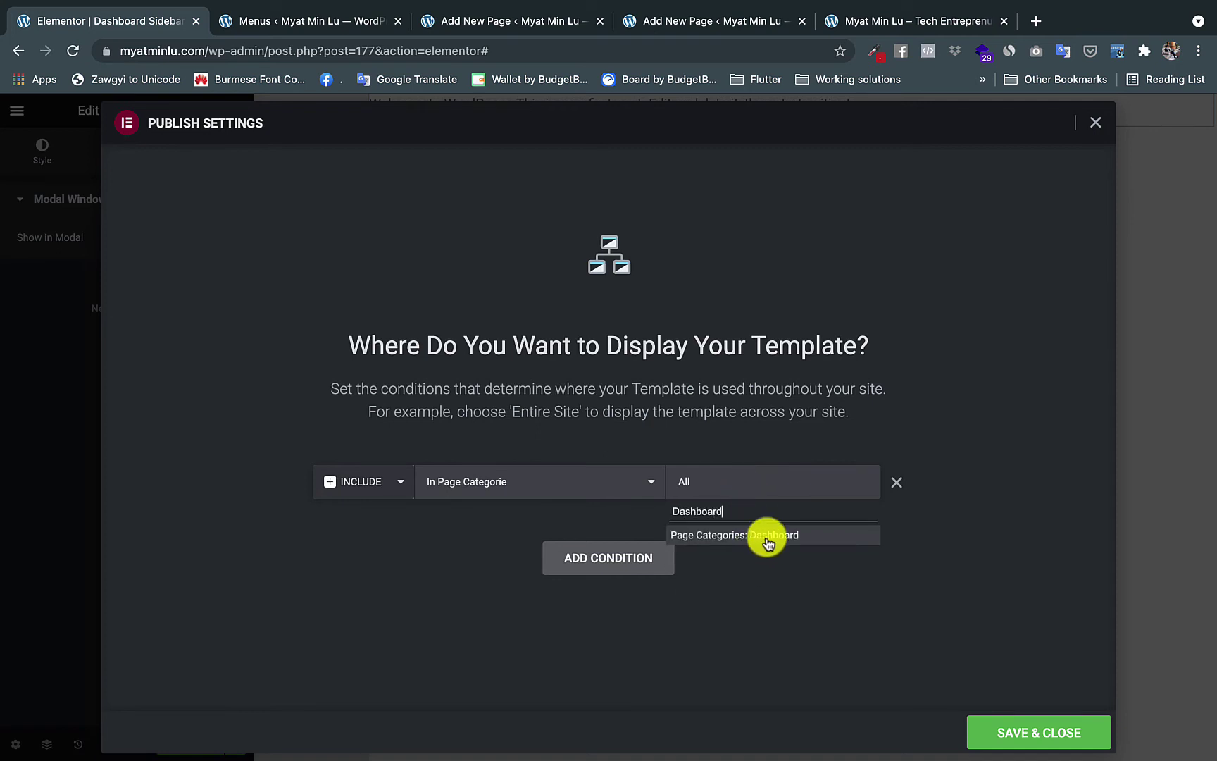
left_click(769, 538)
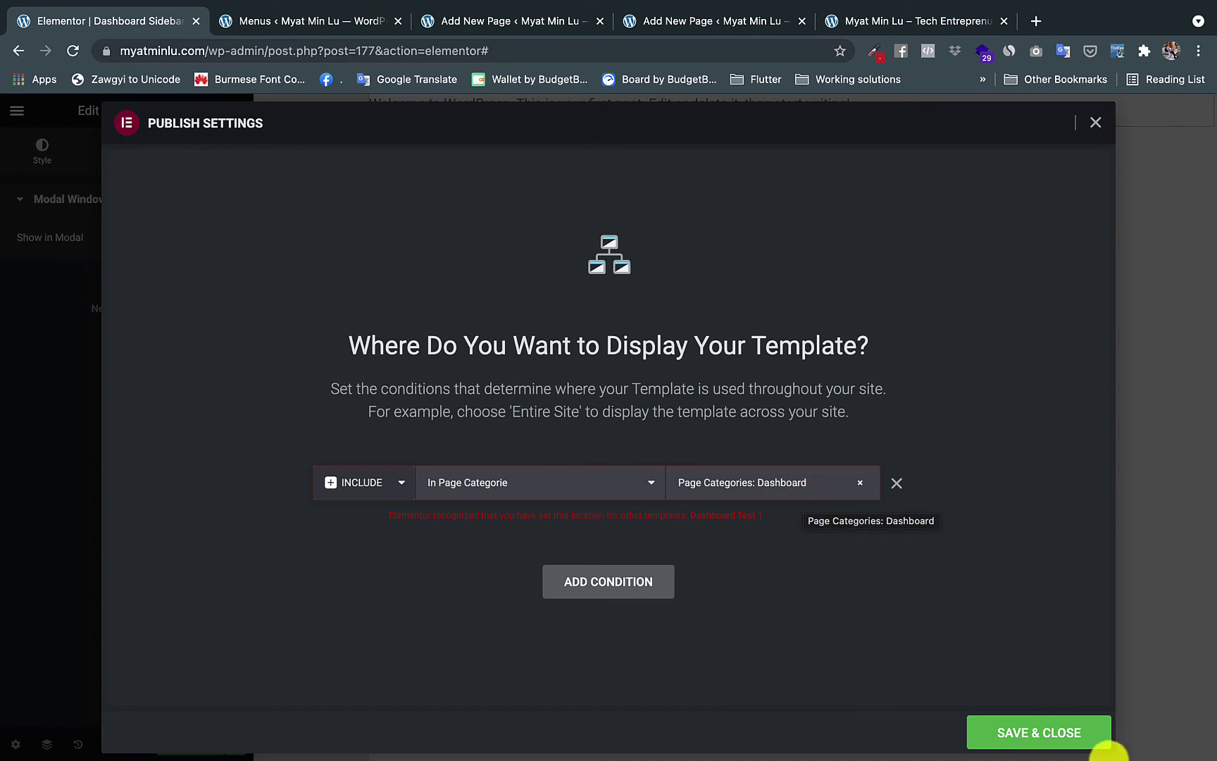
left_click(1060, 728)
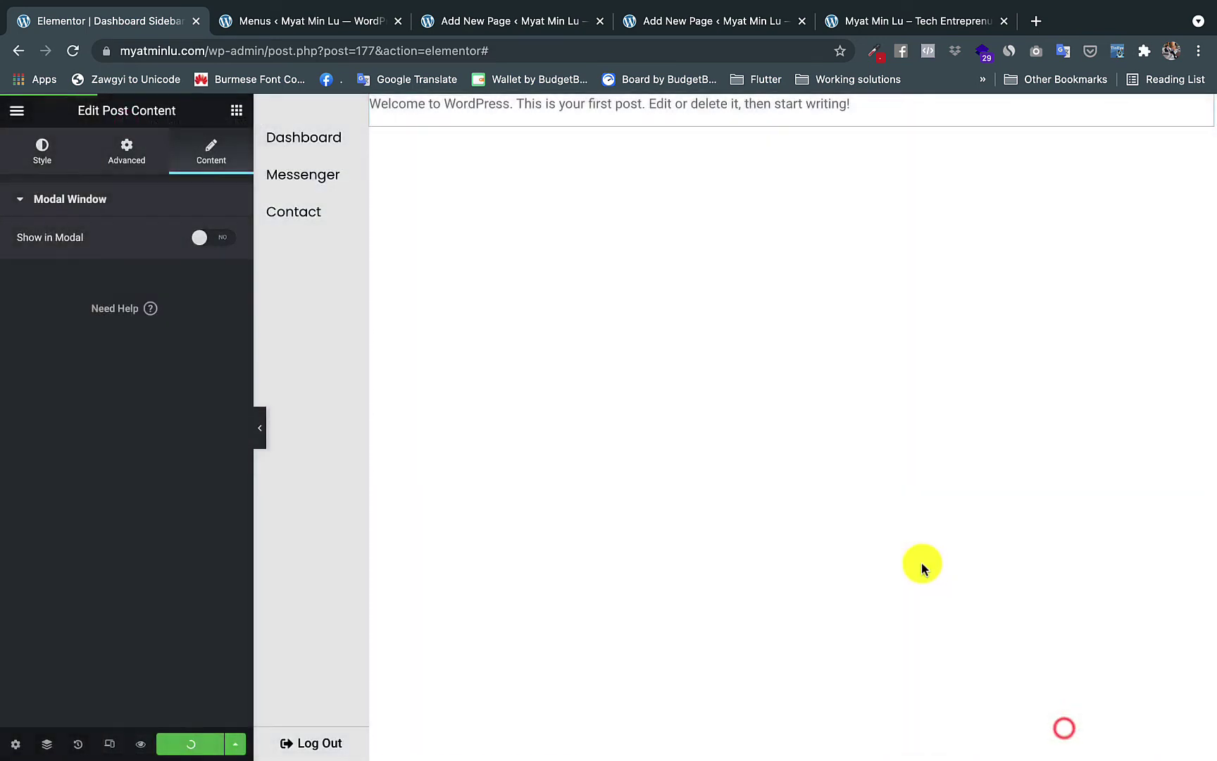
- Open the live Dashboard page from the page list, then follow the sidebar's Contact link
left_click(231, 19)
scroll(38, 321, "down", 3)
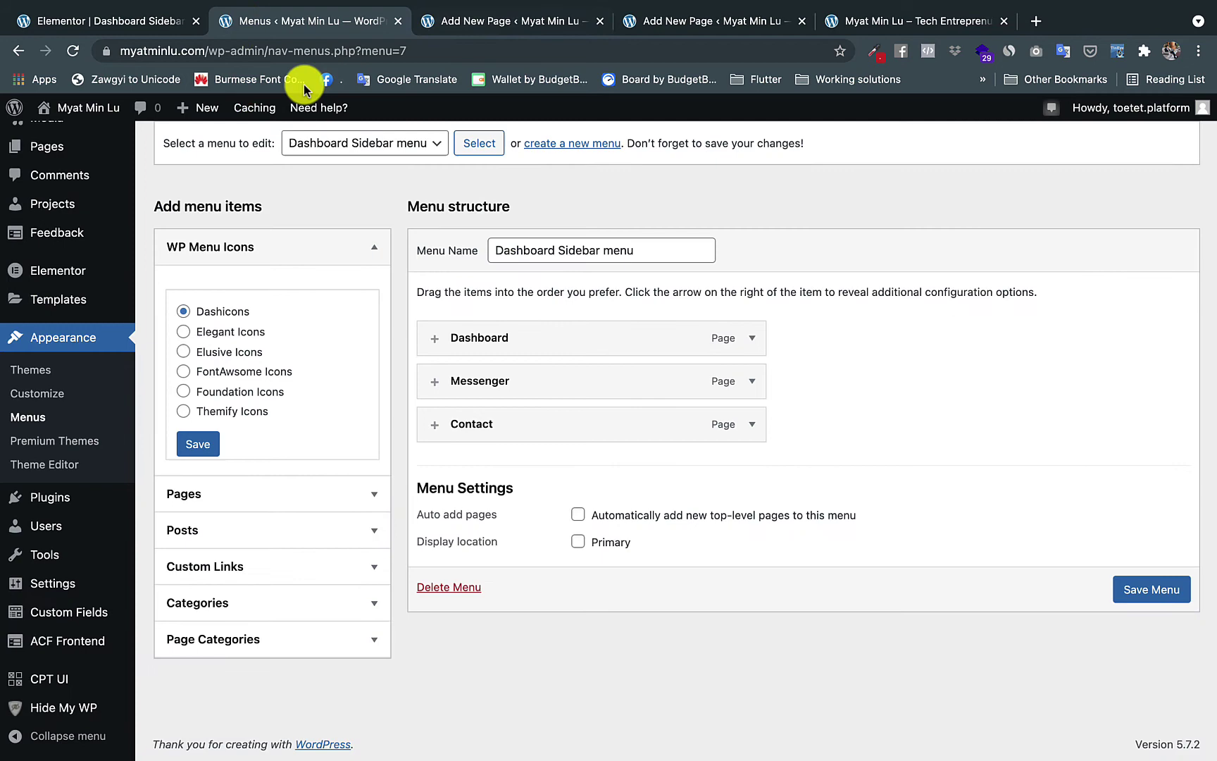
scroll(190, 190, "up", 3)
mouse_move(47, 147)
left_click(187, 302)
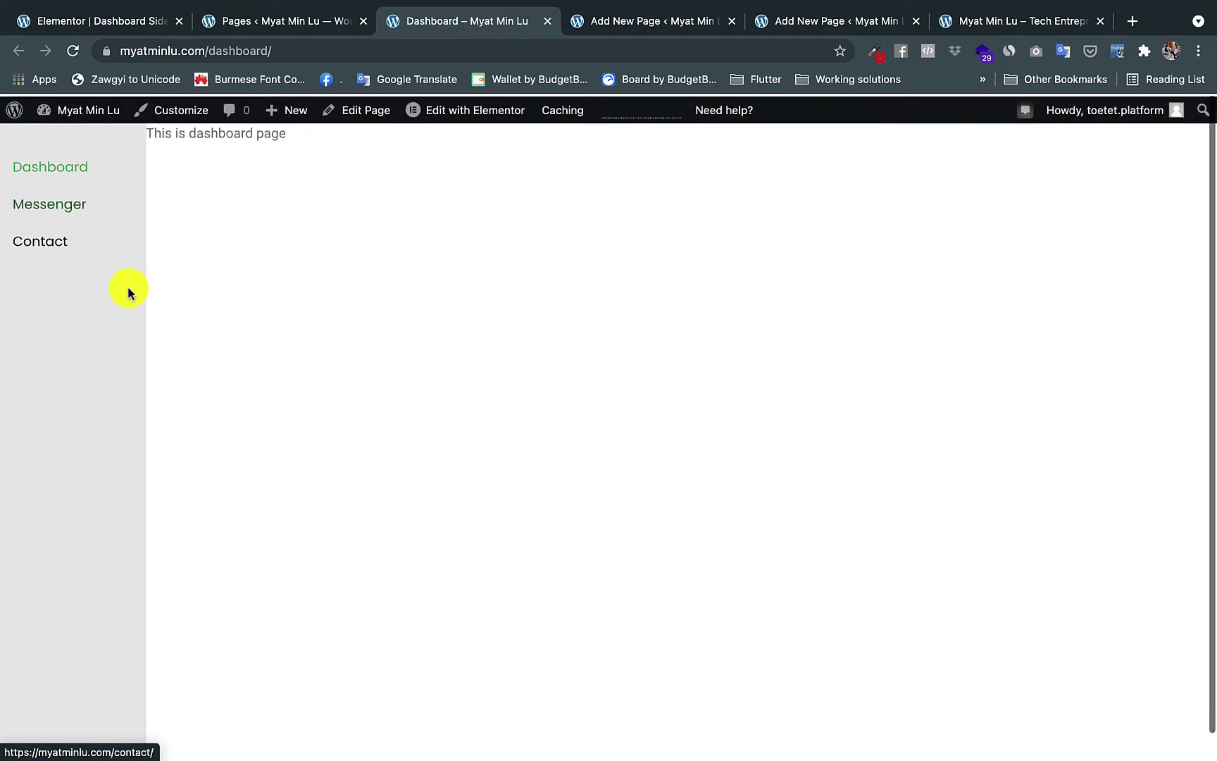
left_click(74, 215)
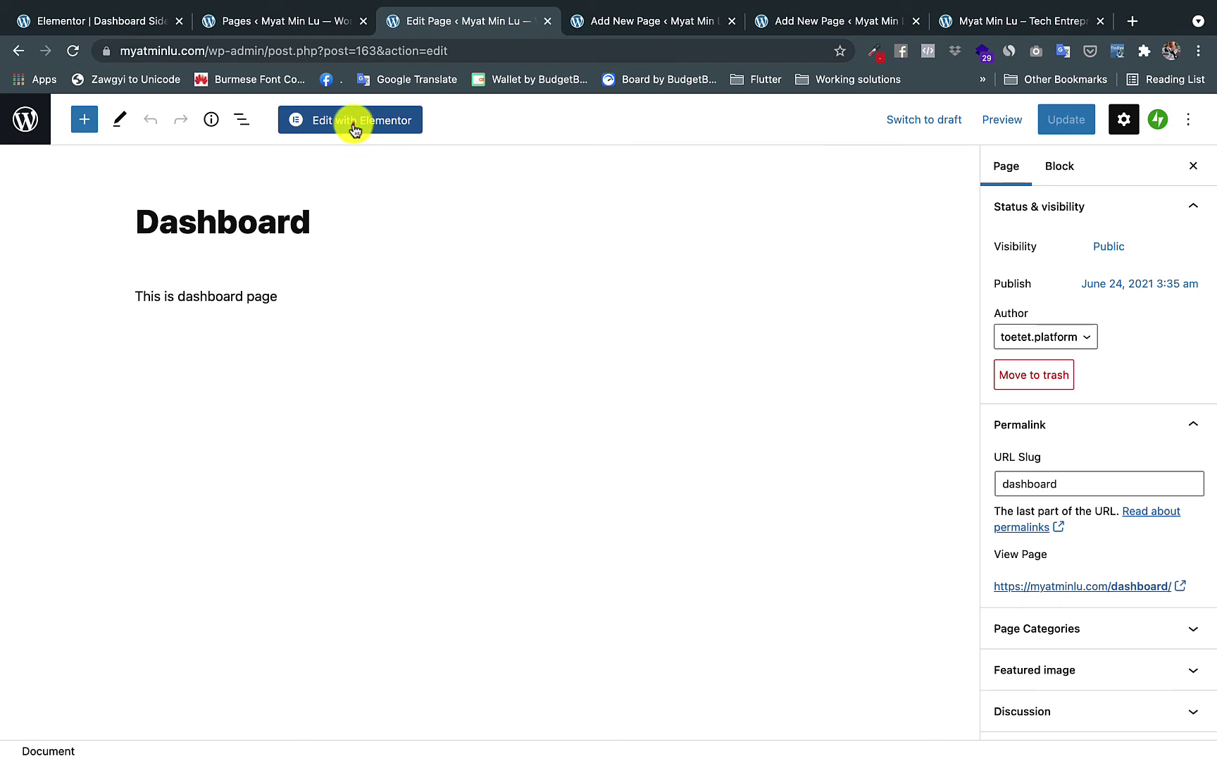
- Edit Dashboard in Elementor and insert Beauty Salon – Contact without its document settings
left_click(354, 127)
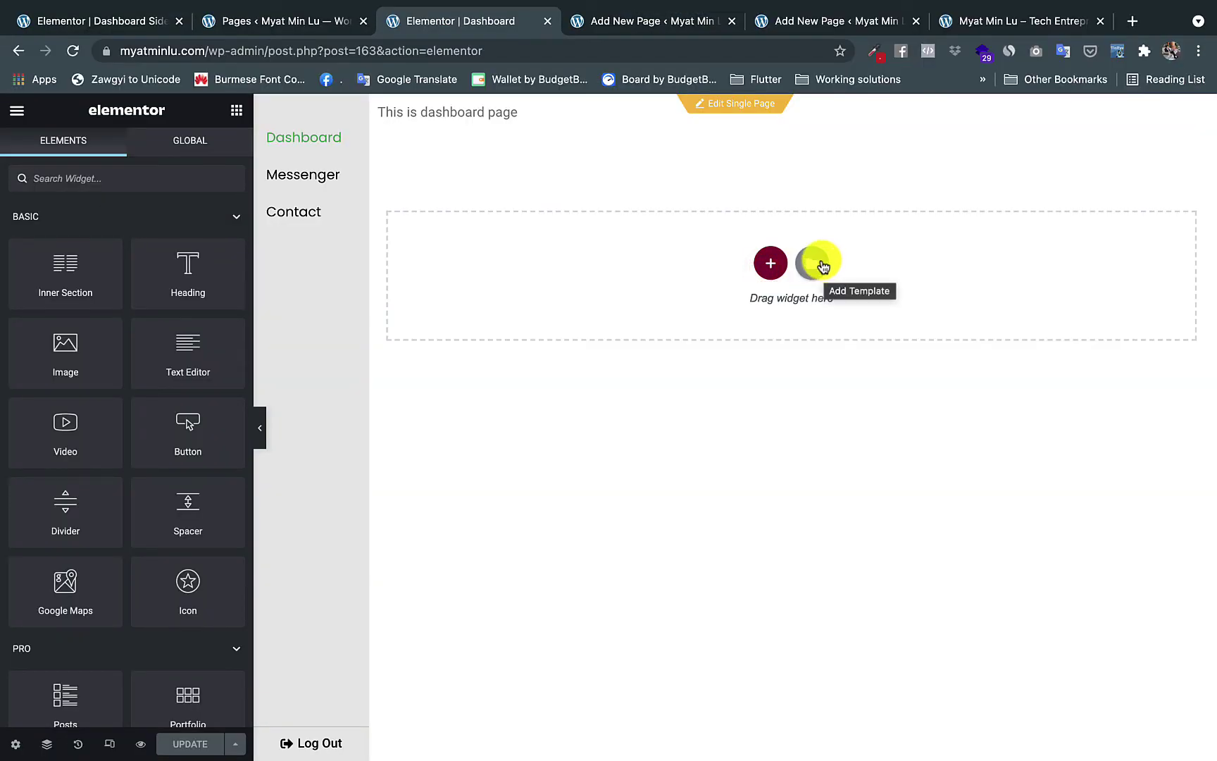
left_click(824, 265)
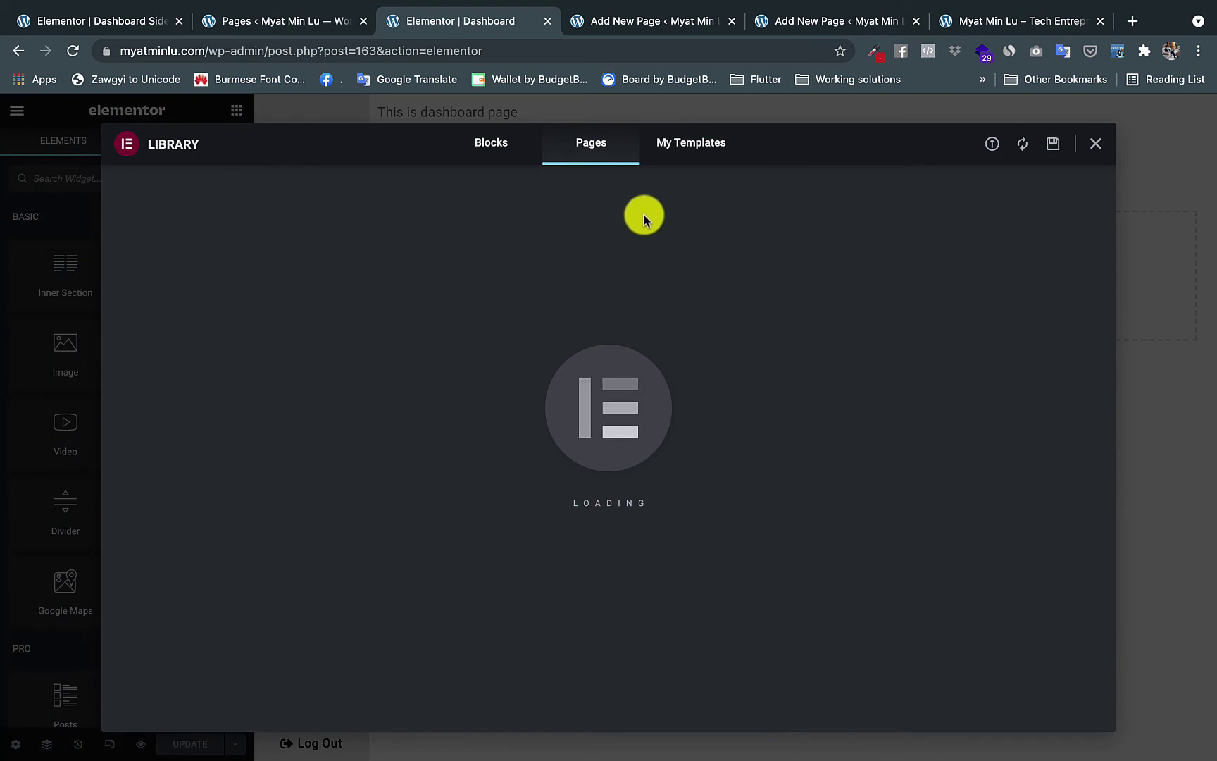
scroll(664, 306, "down", 3)
scroll(664, 306, "down", 2)
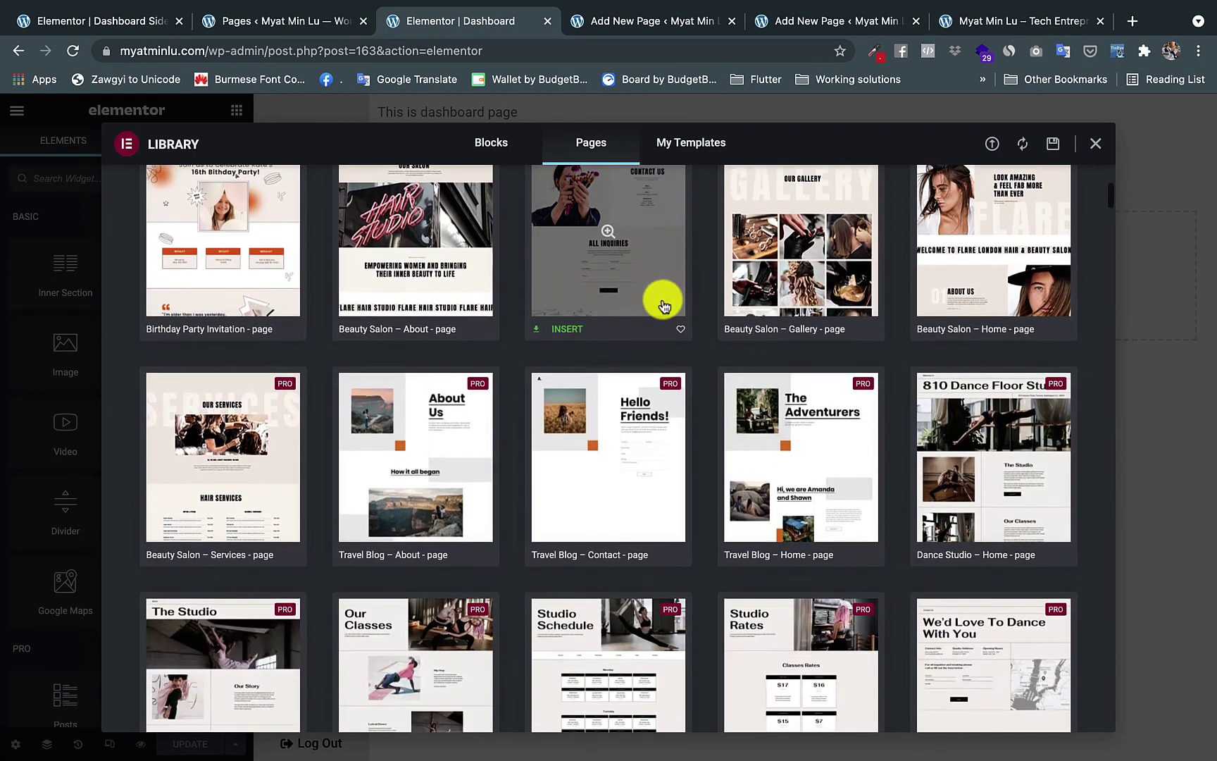
scroll(684, 352, "up", 1)
left_click(746, 551)
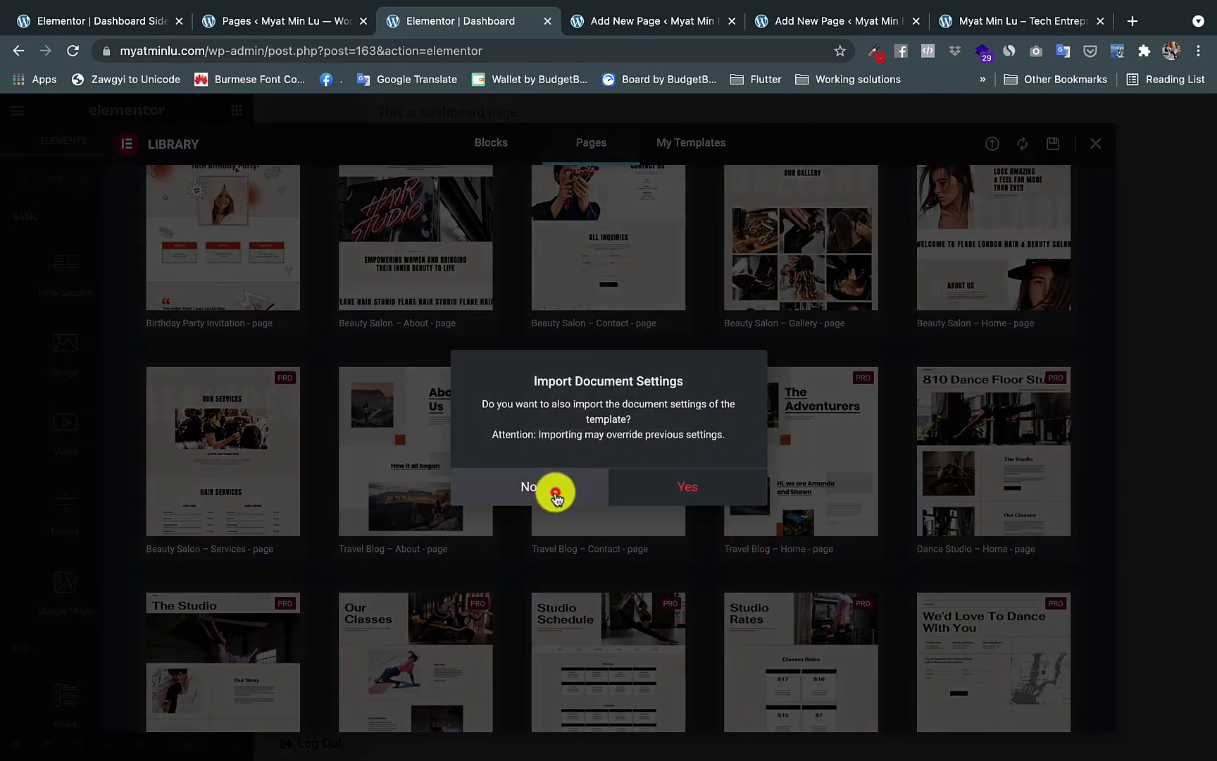
left_click(557, 491)
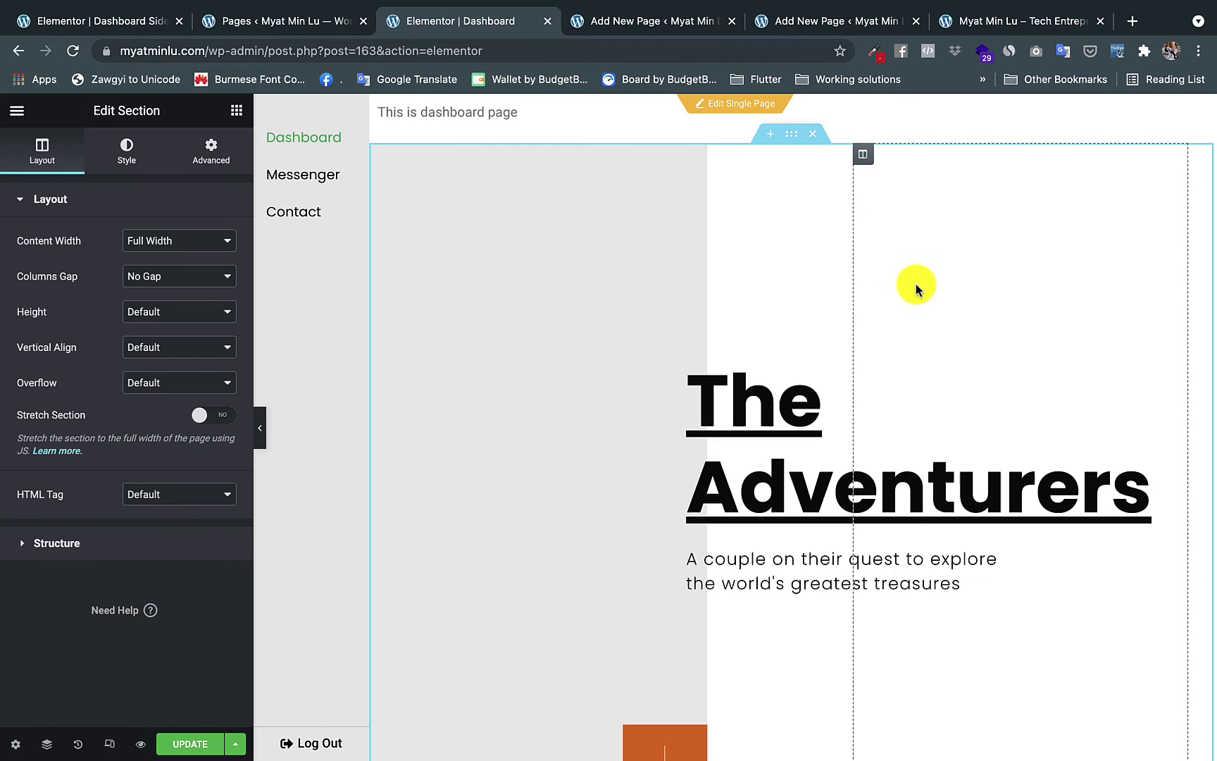
scroll(858, 269, "down", 3)
scroll(857, 271, "up", 3)
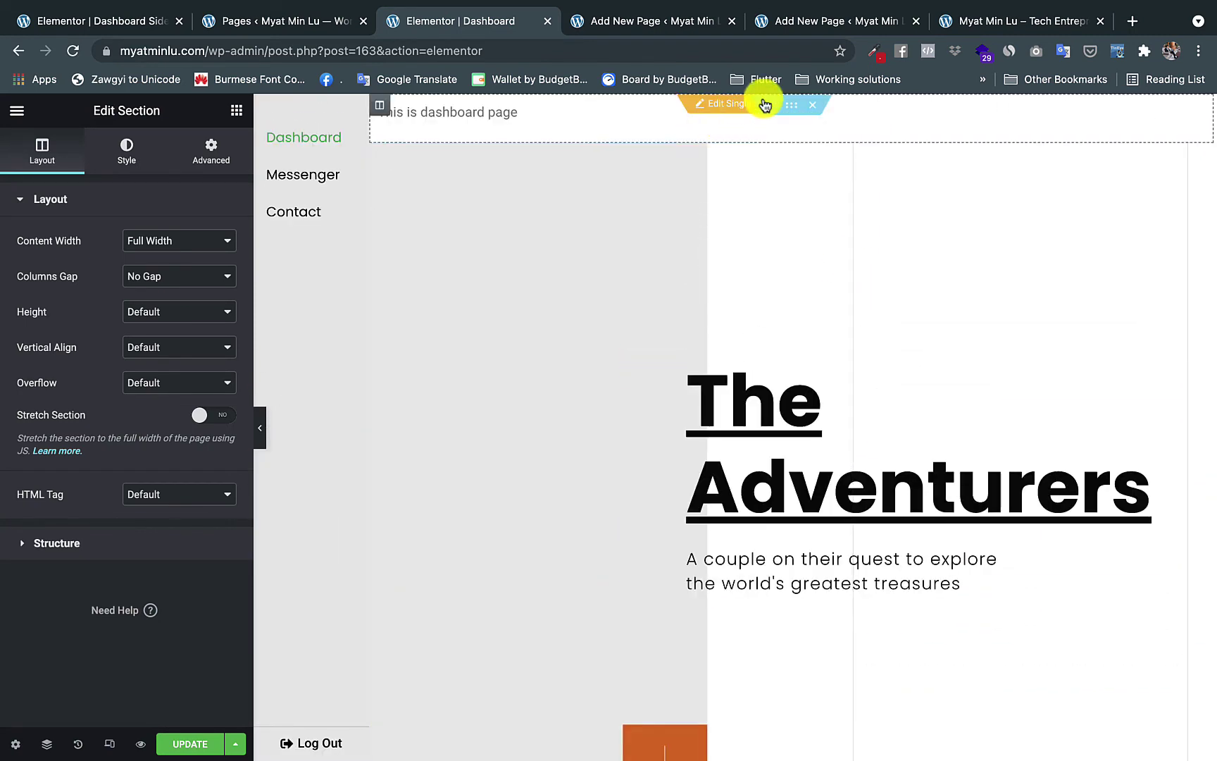
- Set the jeep photo column's background to #F8C0C0, update the page, and preview full width
left_click(379, 106)
left_click(106, 159)
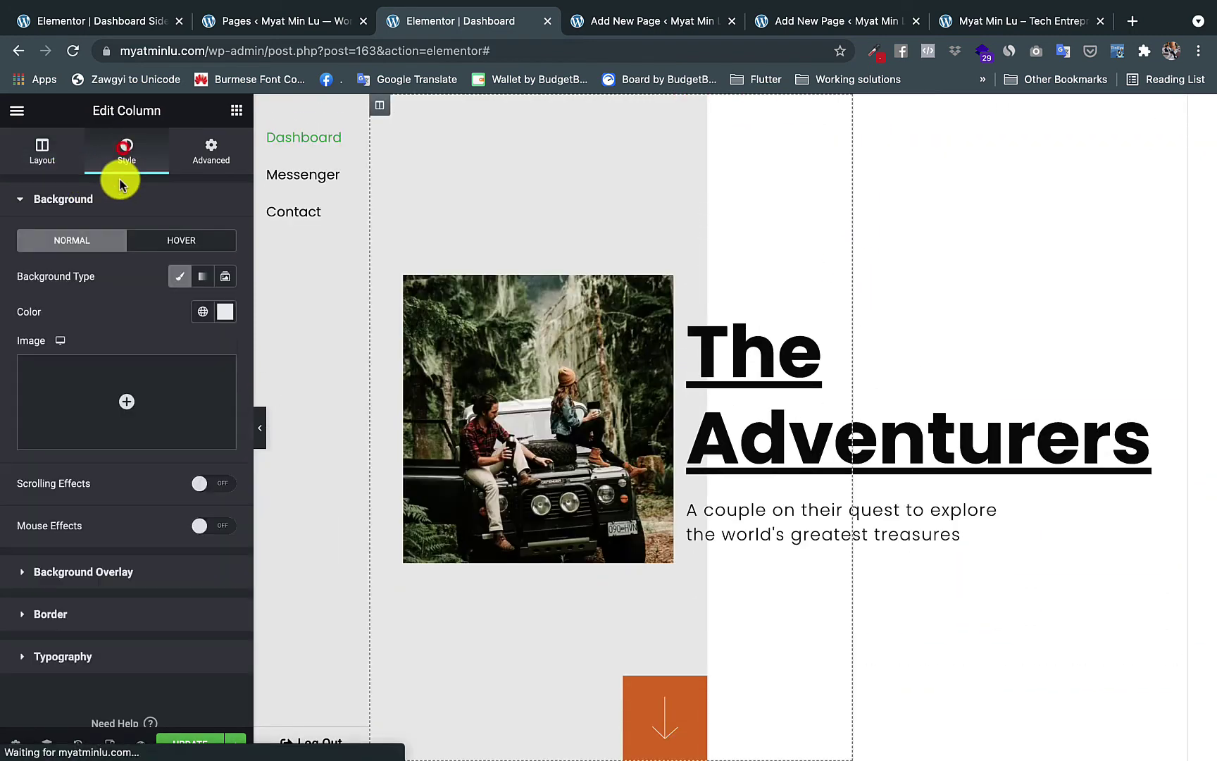
left_click(226, 310)
left_click_drag(38, 381, 77, 378)
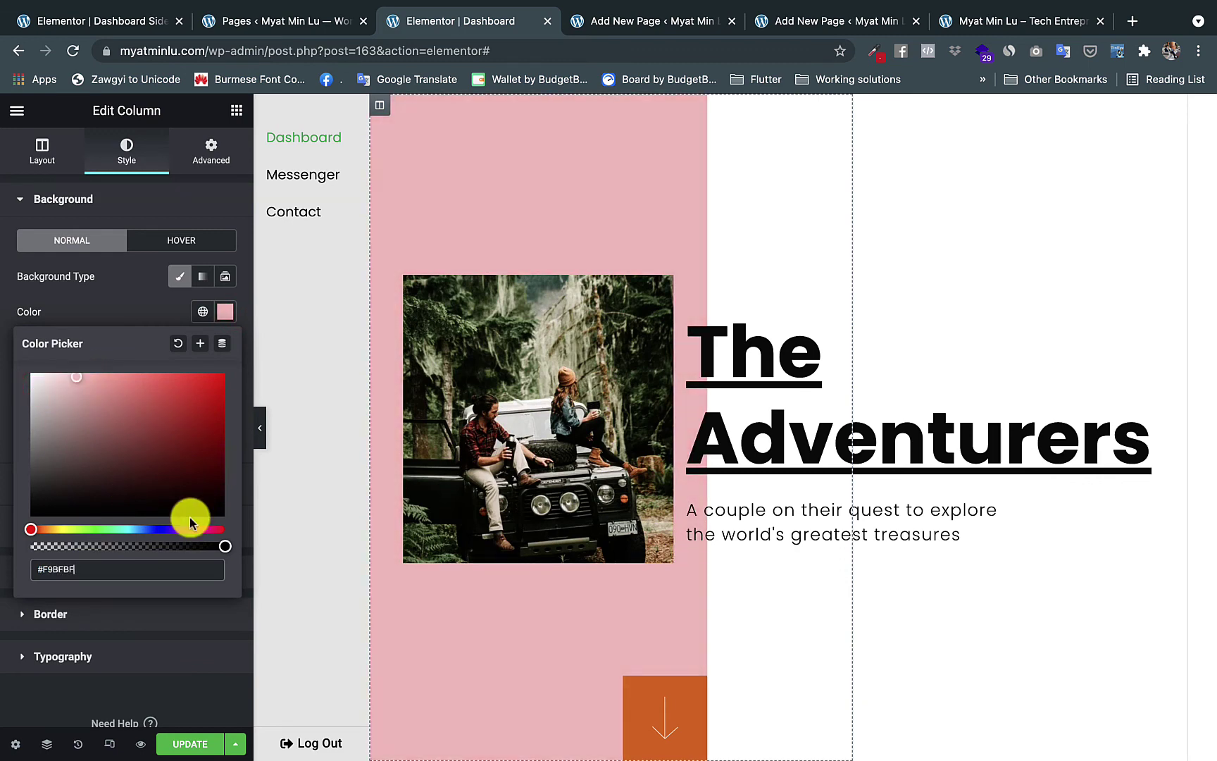
left_click(186, 743)
left_click(261, 429)
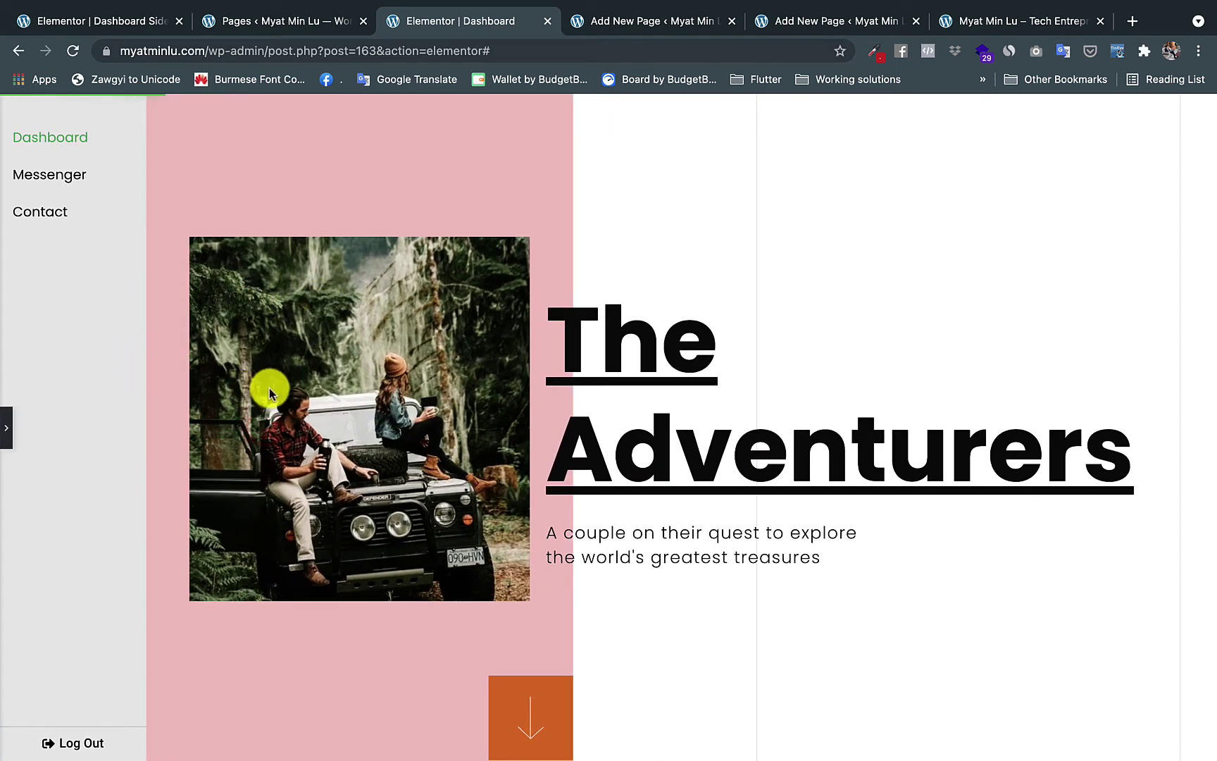
scroll(338, 339, "down", 2)
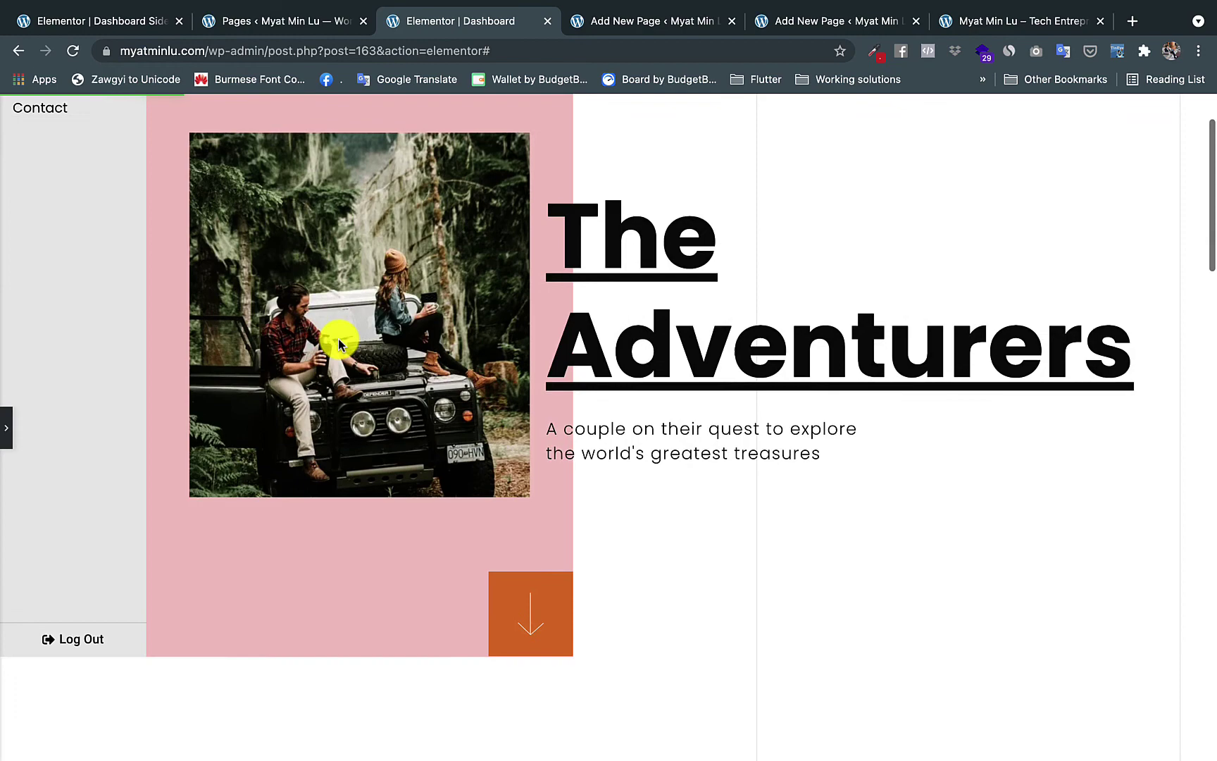
scroll(339, 341, "down", 3)
scroll(339, 342, "down", 2)
scroll(329, 340, "up", 5)
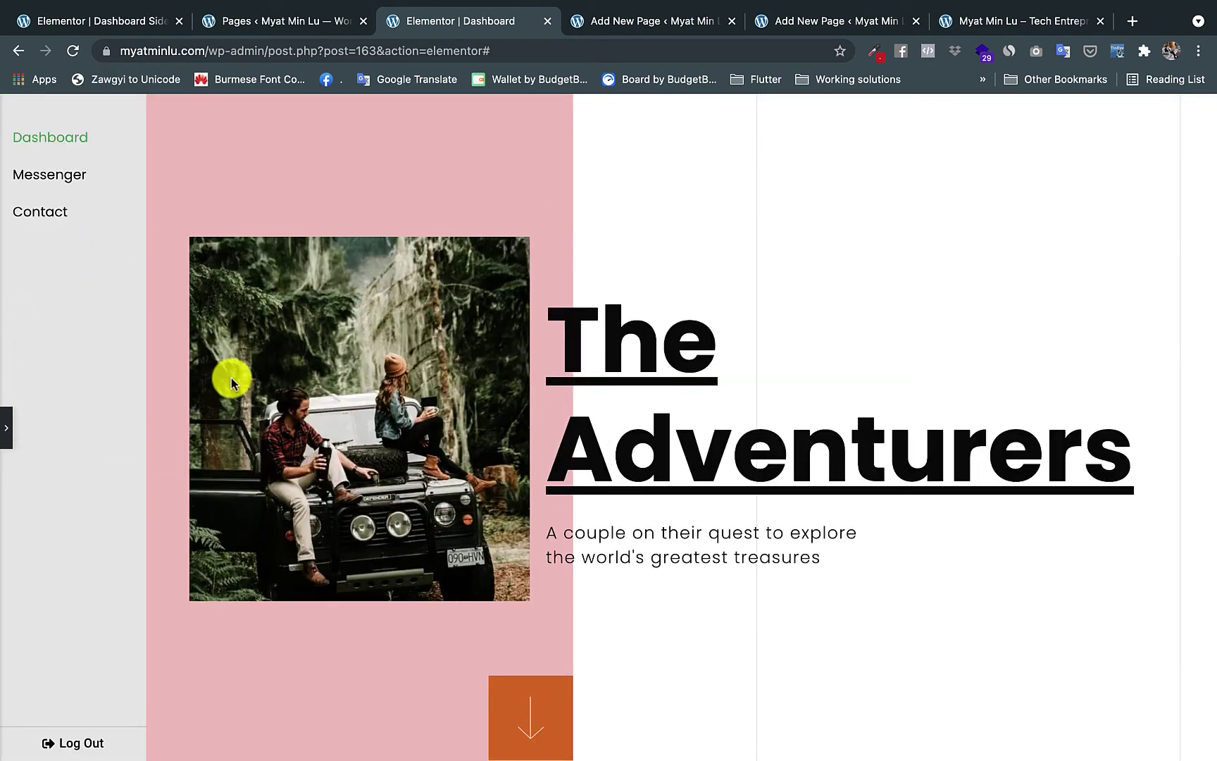
scroll(304, 383, "down", 1)
scroll(303, 383, "down", 5)
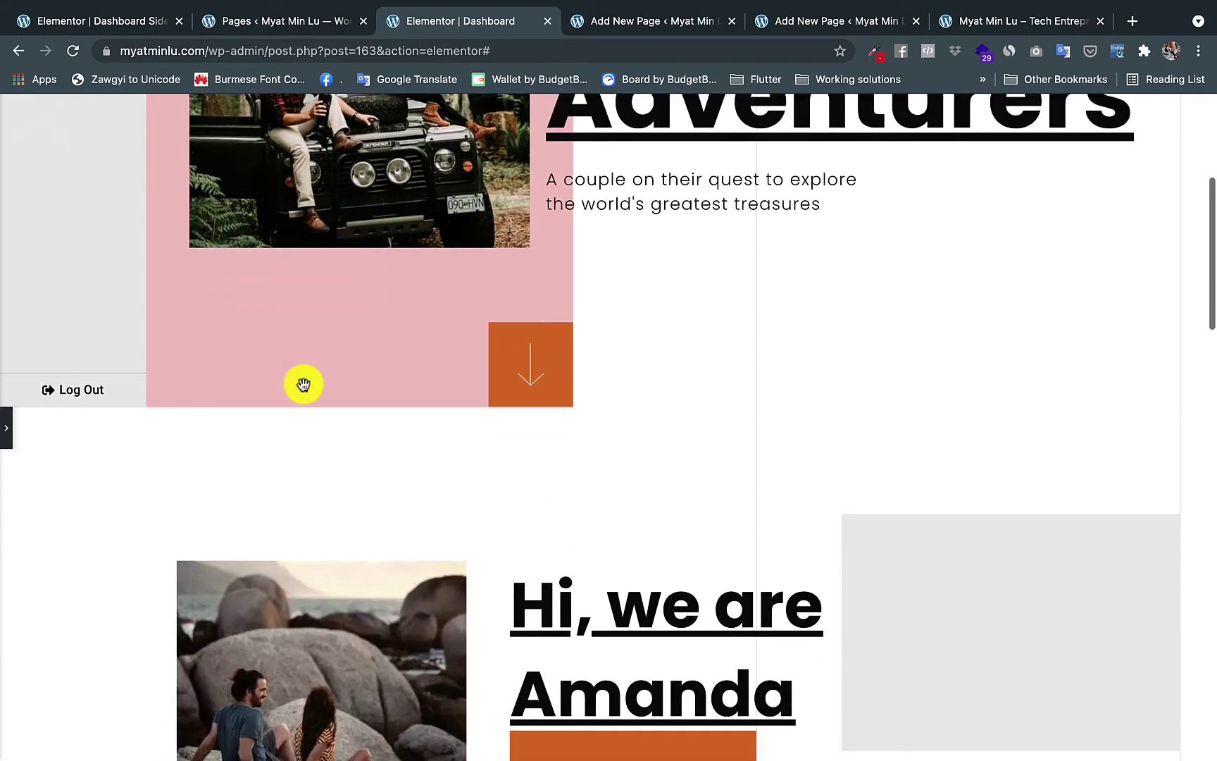
scroll(304, 384, "down", 5)
scroll(303, 383, "down", 5)
scroll(304, 384, "down", 5)
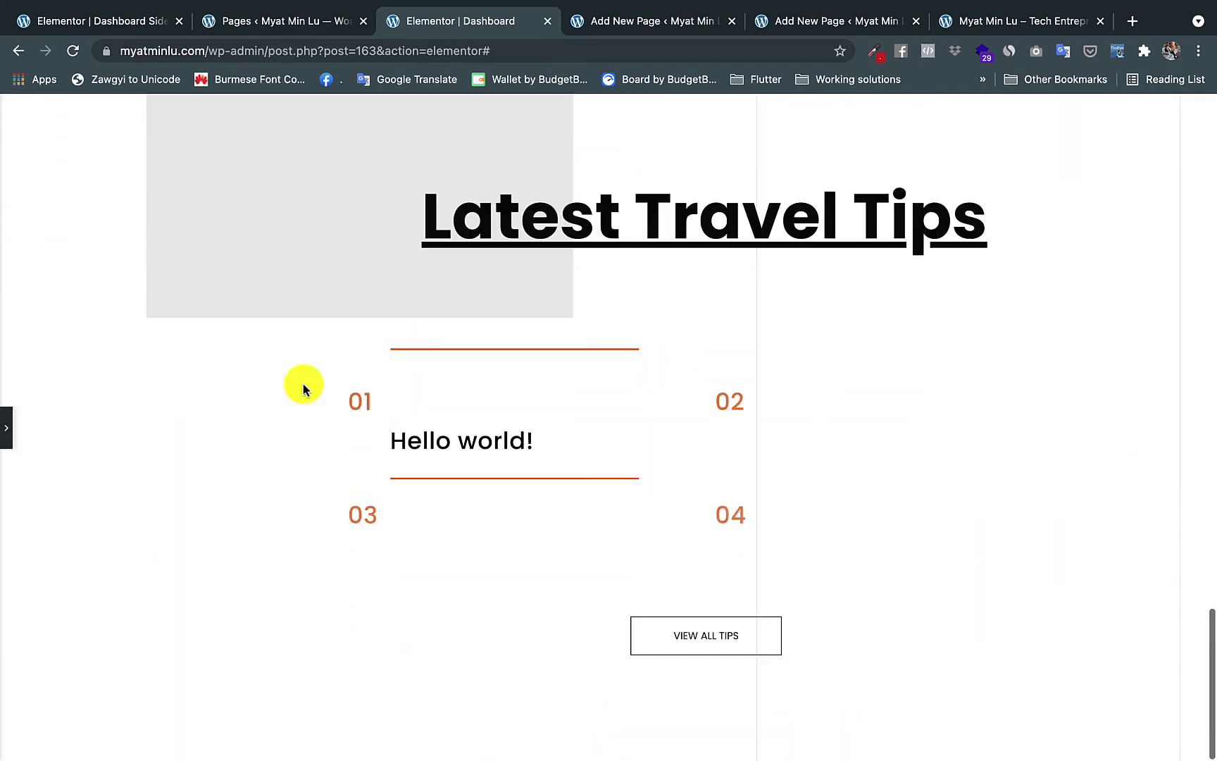
scroll(304, 388, "up", 5)
scroll(303, 388, "up", 10)
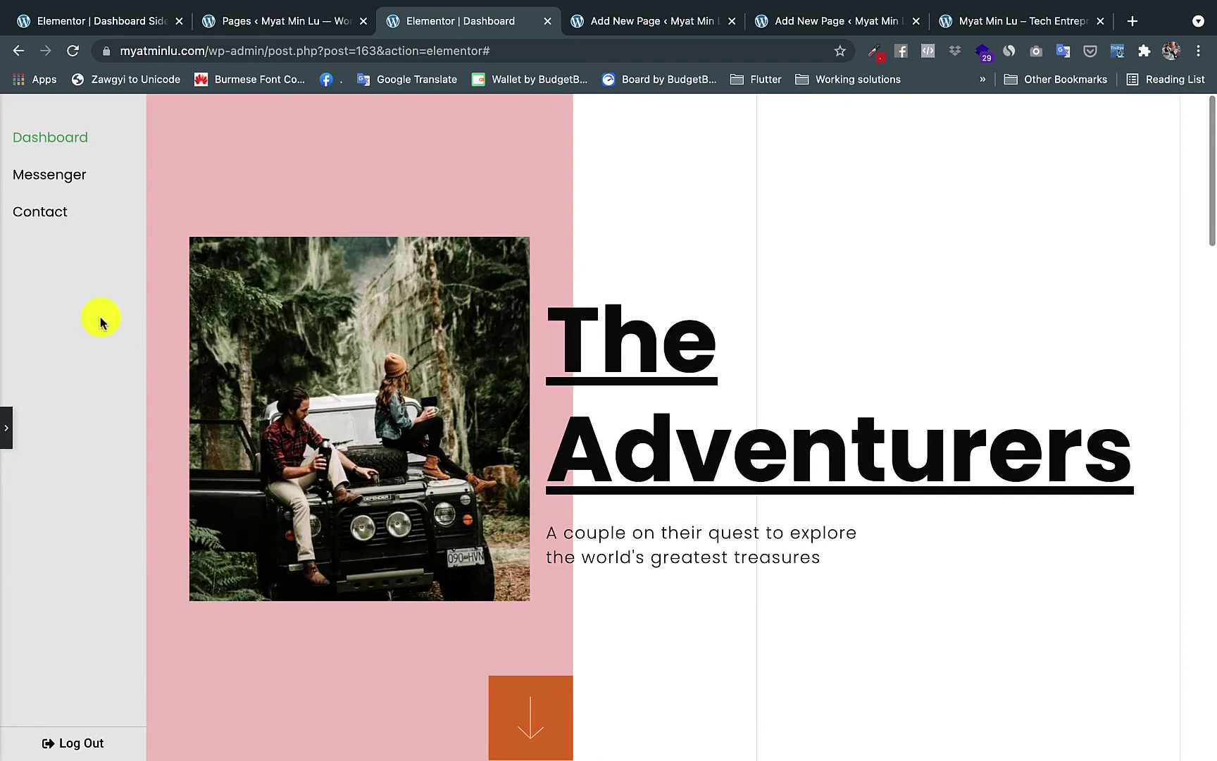
left_click(7, 429)
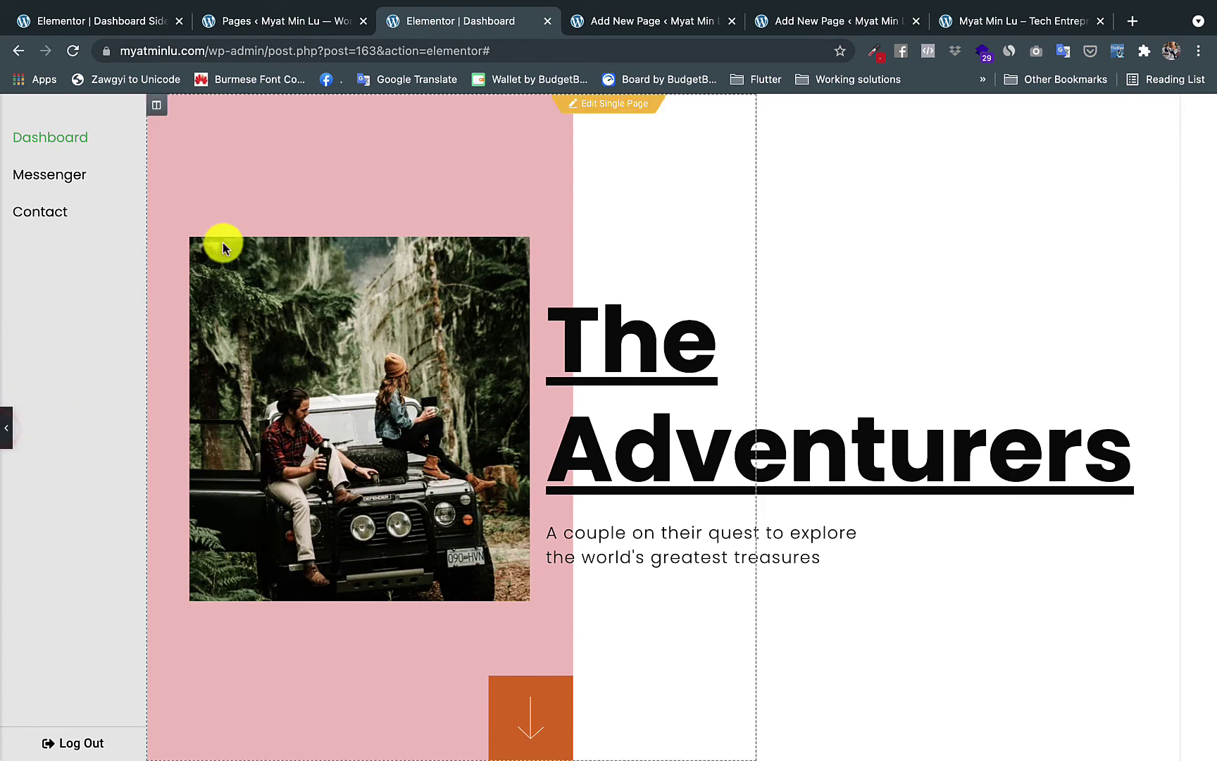
- Add CSS class sticky_sidebar to the Dashboard Sidebar template's navigation column and update
left_click(111, 27)
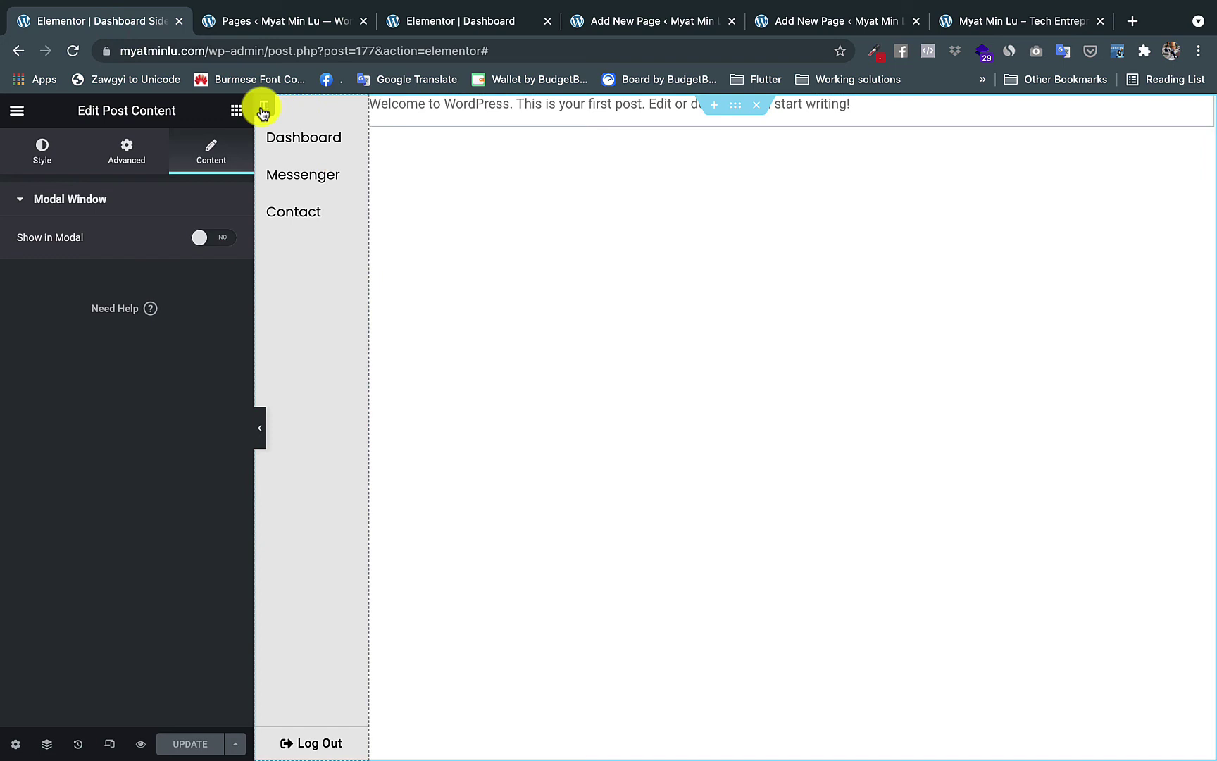
right_click(262, 106)
left_click(280, 119)
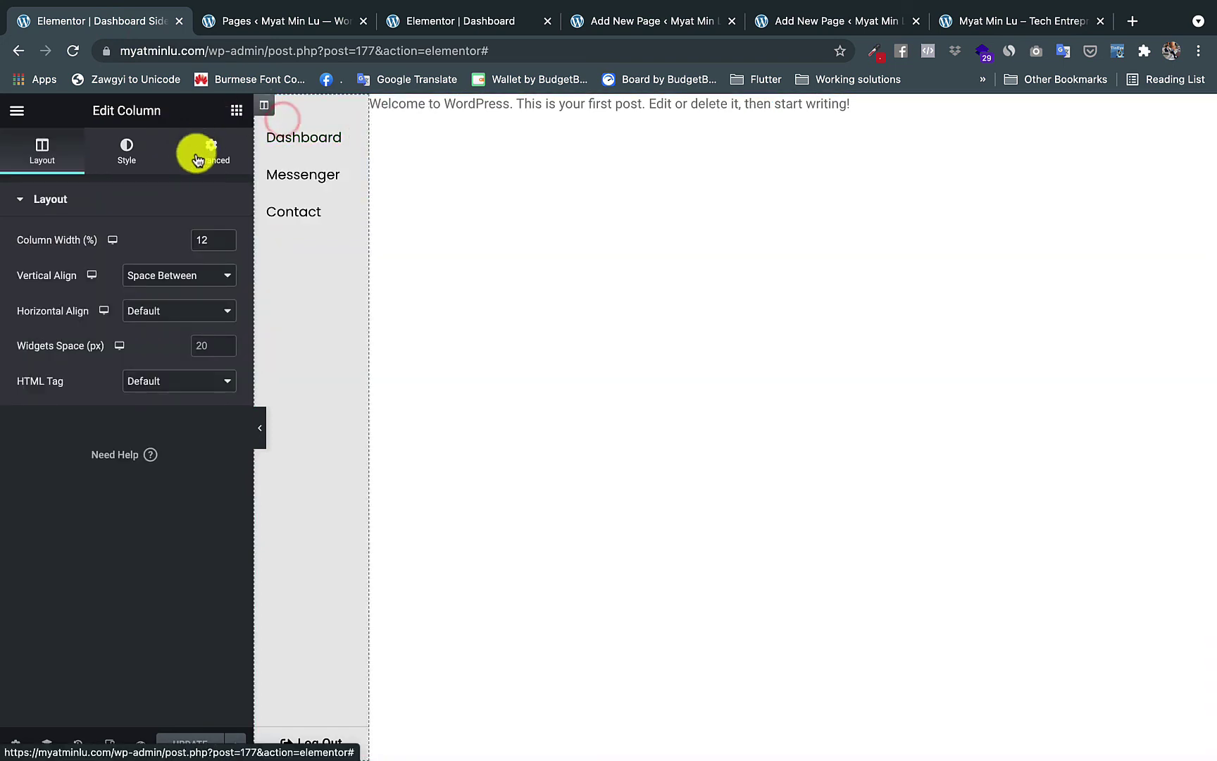
left_click(219, 162)
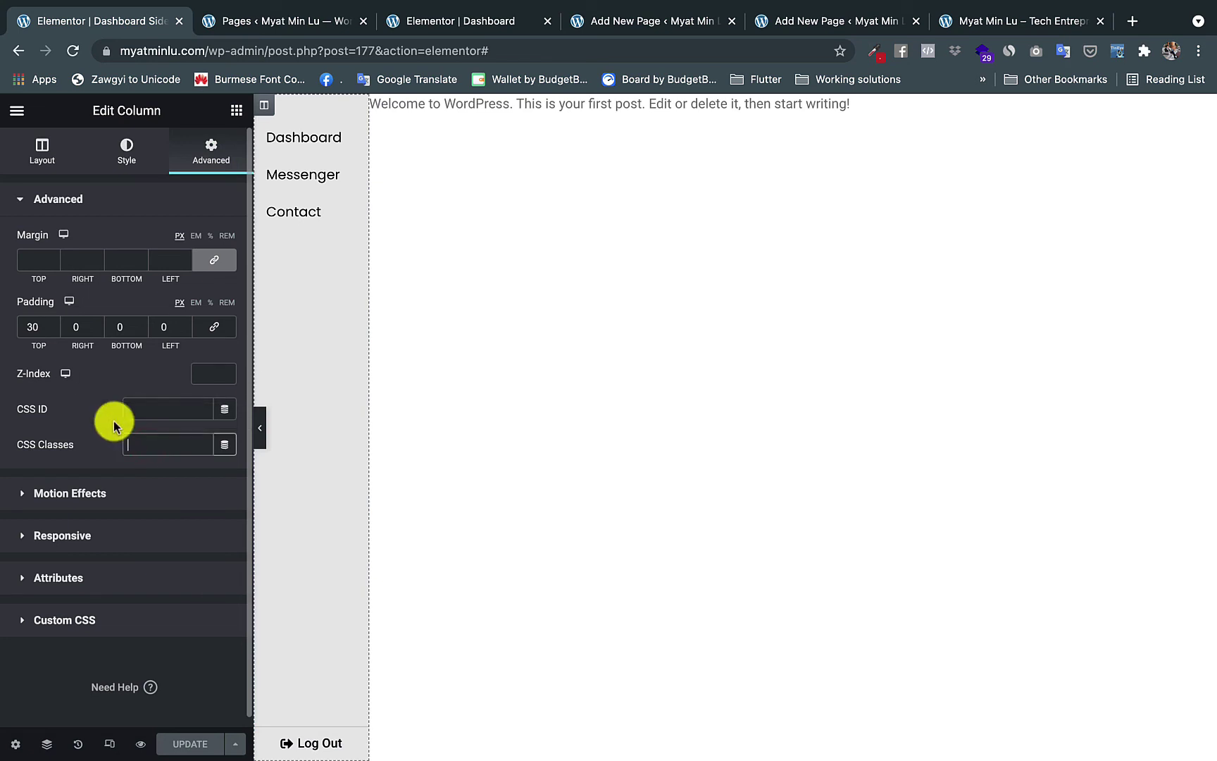
type("sticky_sidebar")
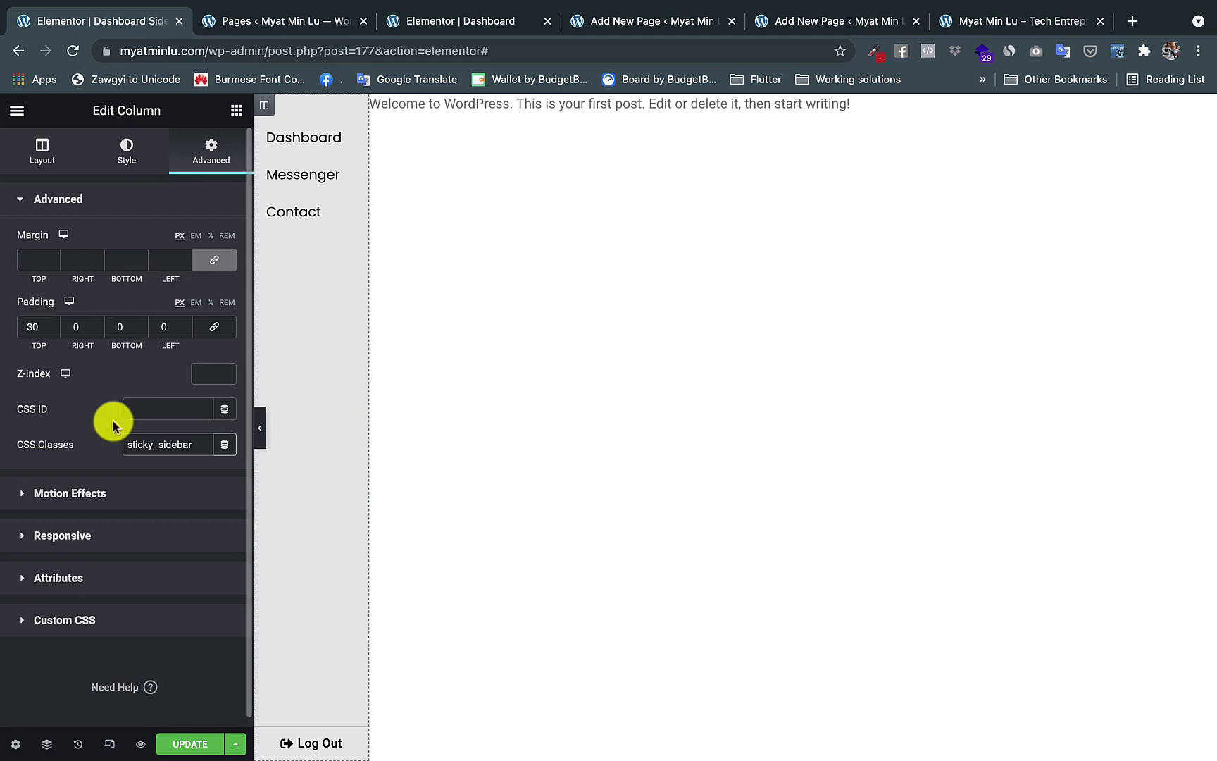
key("ctrl+a")
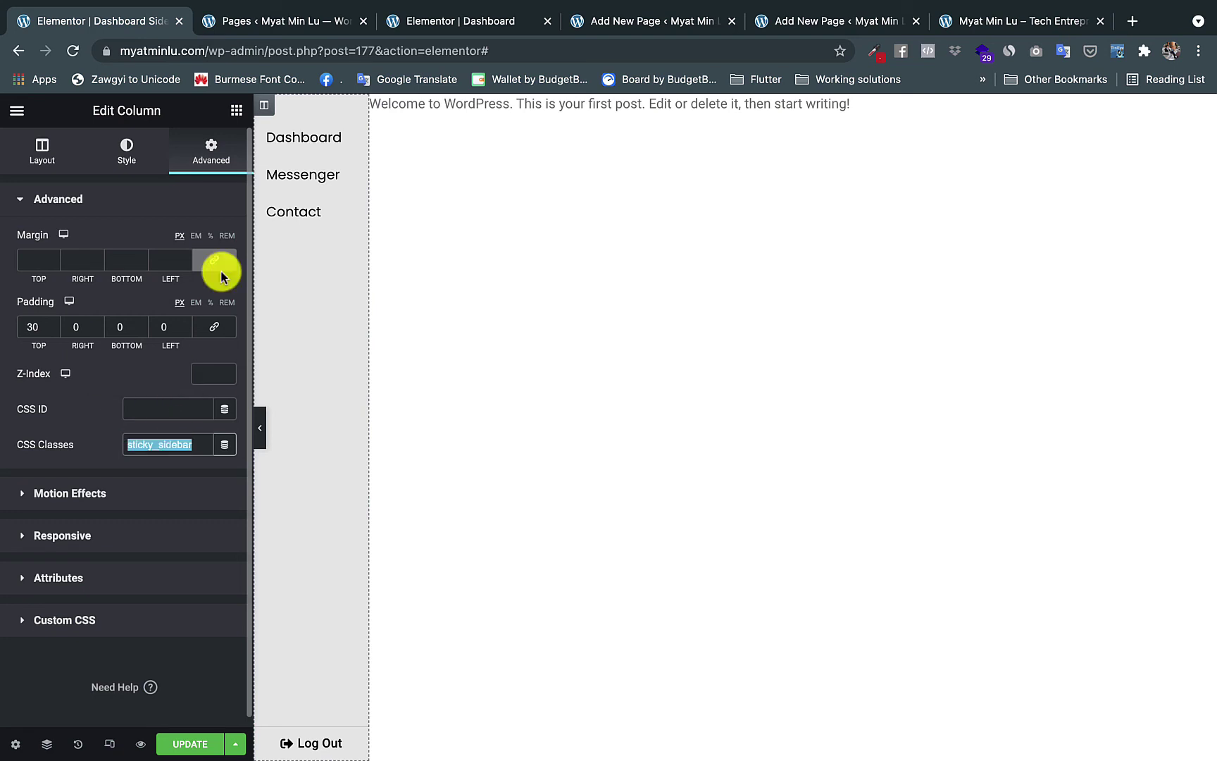
left_click(184, 741)
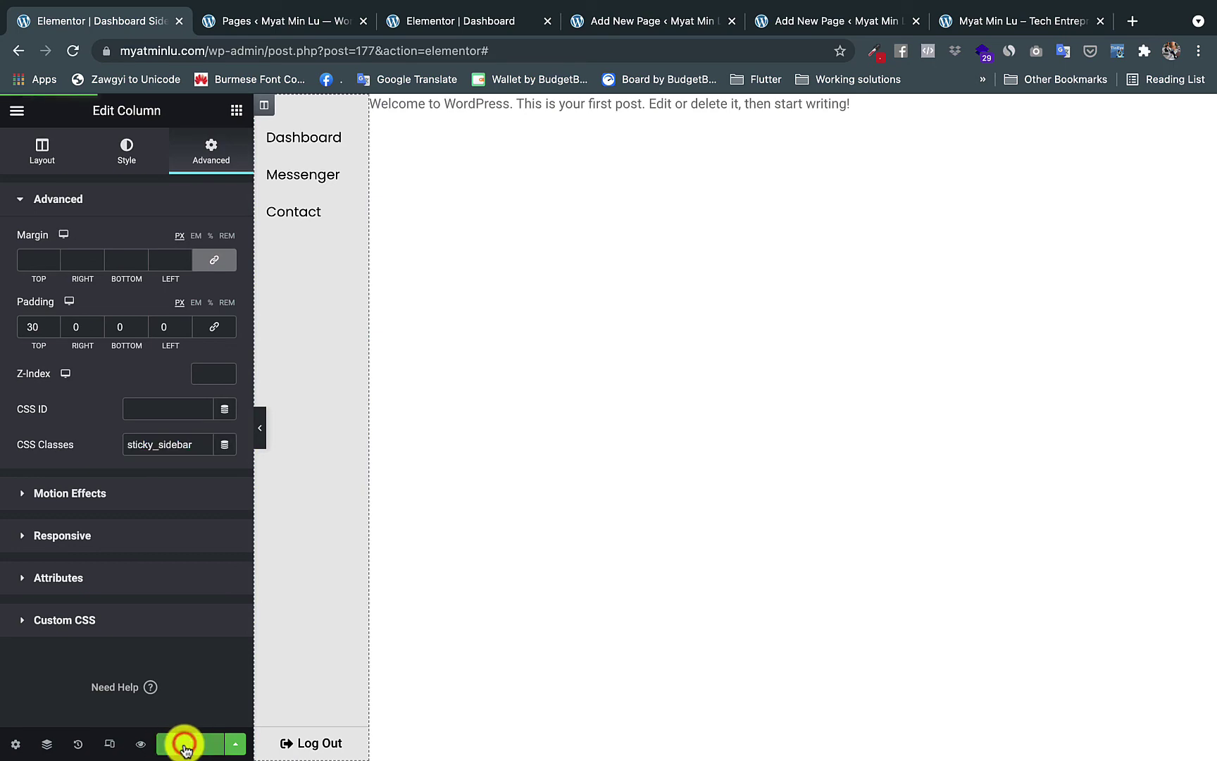
- Find 'sticky menu' under Plugins > Add New, activate it, and open its settings
left_click(303, 21)
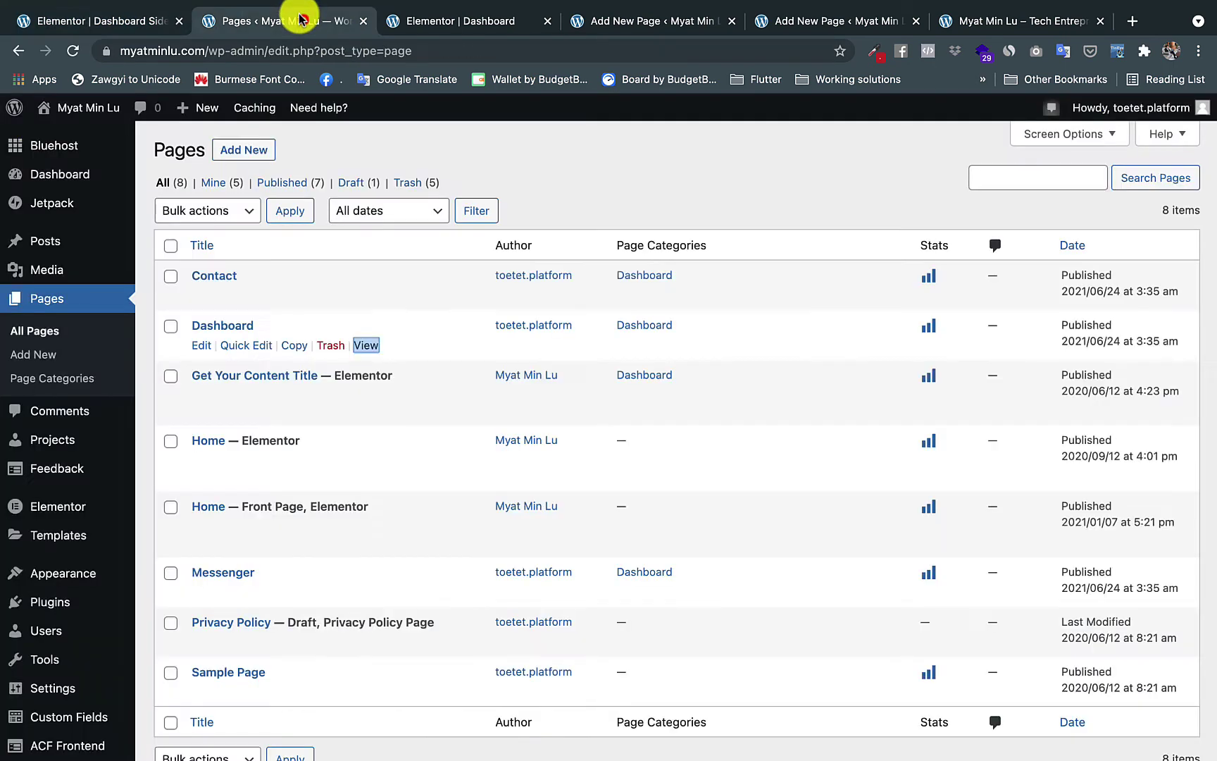
scroll(34, 355, "down", 2)
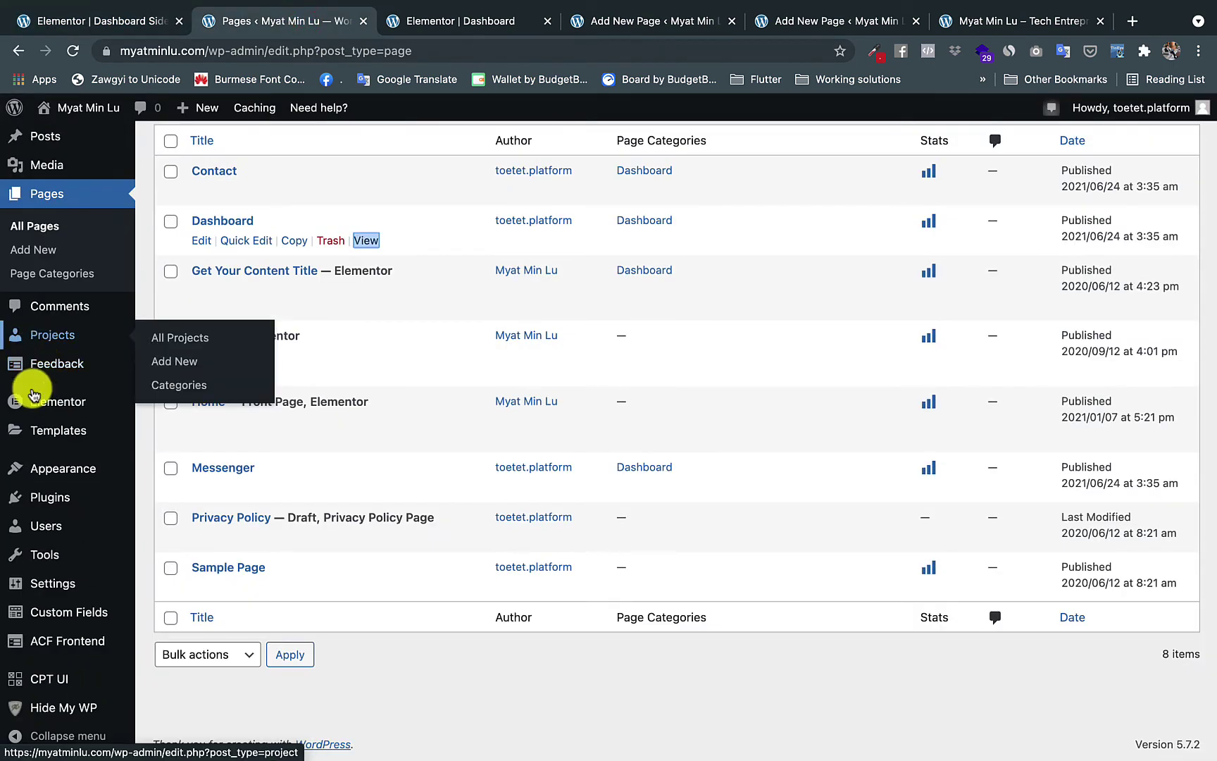
left_click(258, 501)
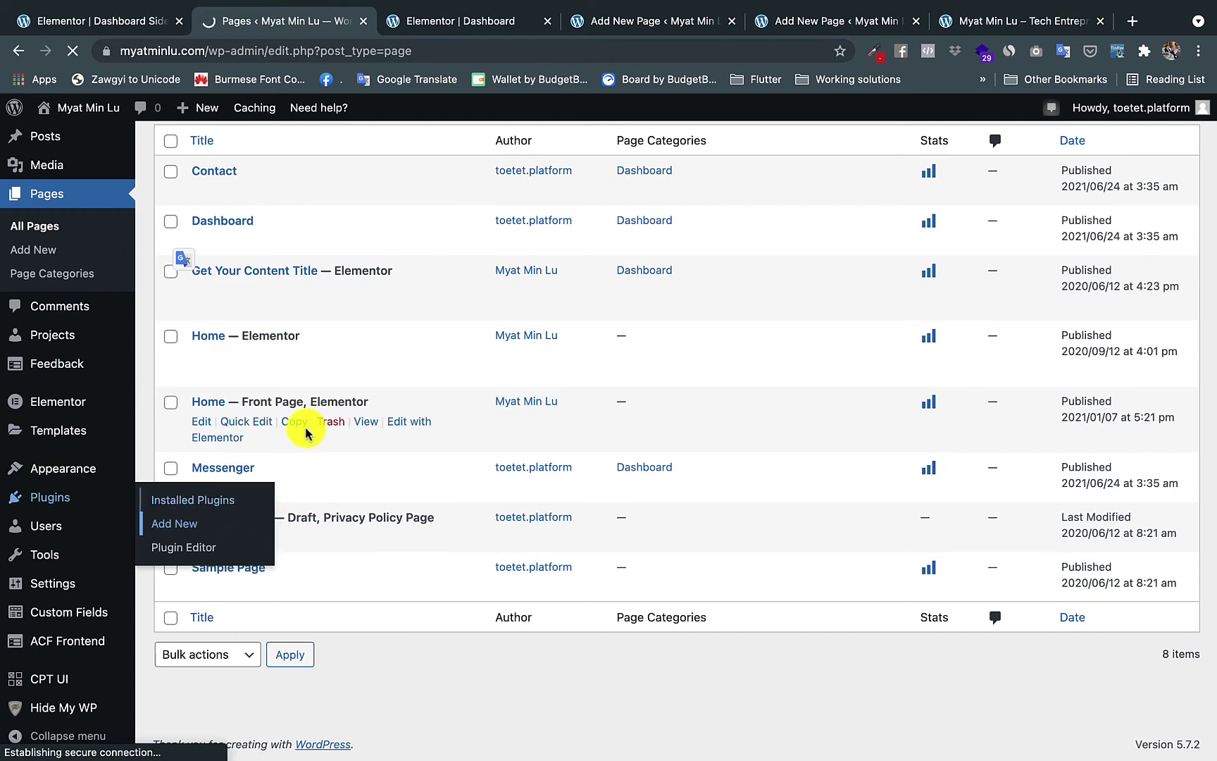
left_click(1024, 200)
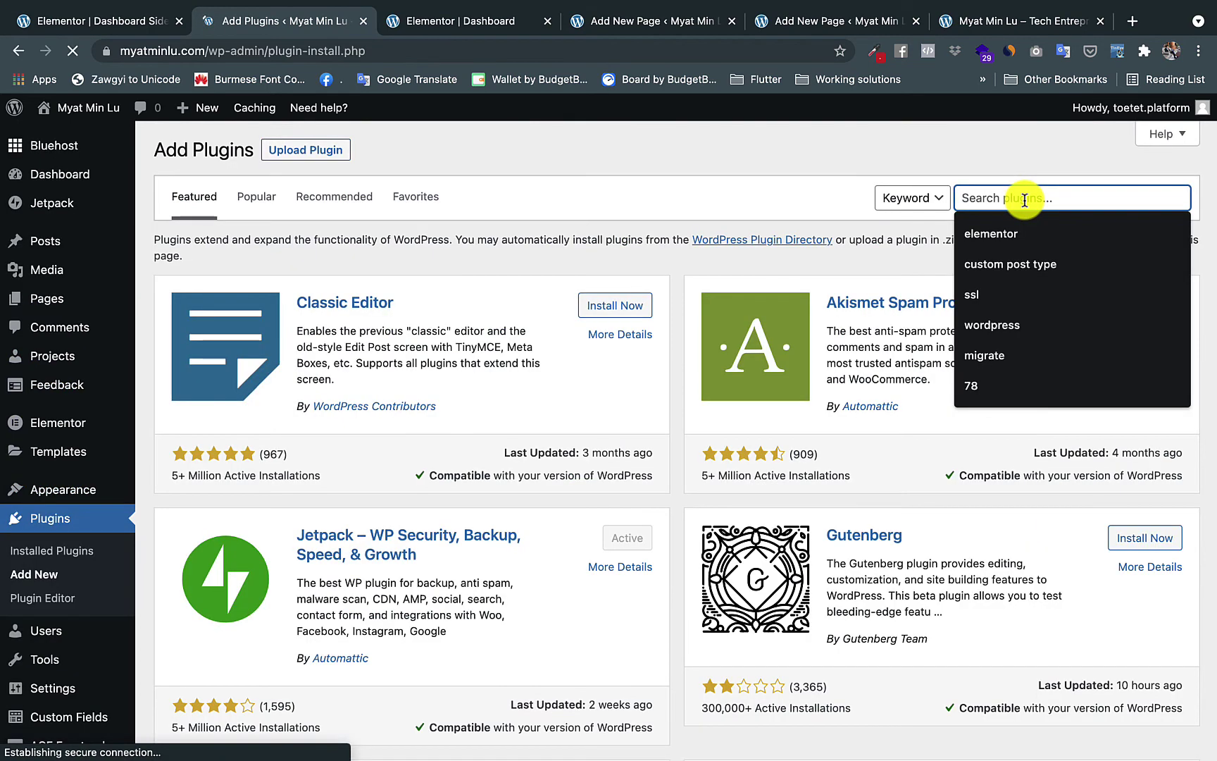
type("sticky men")
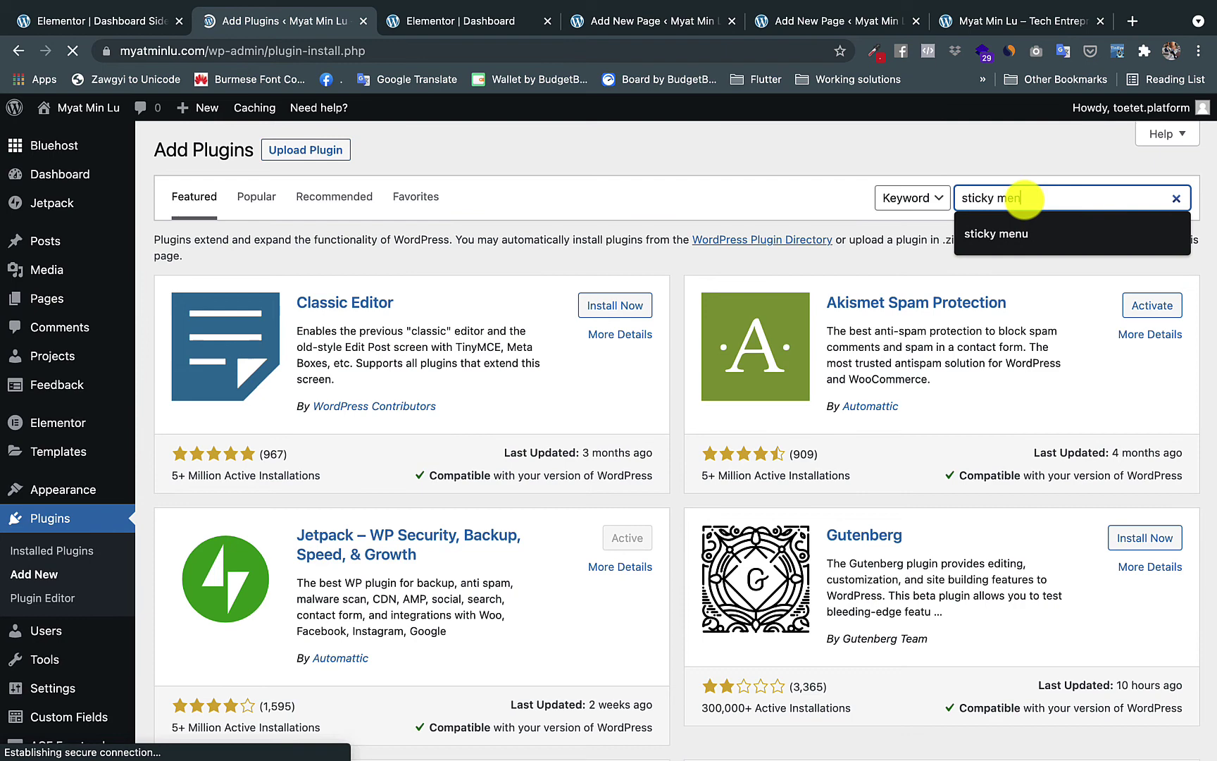
type("u")
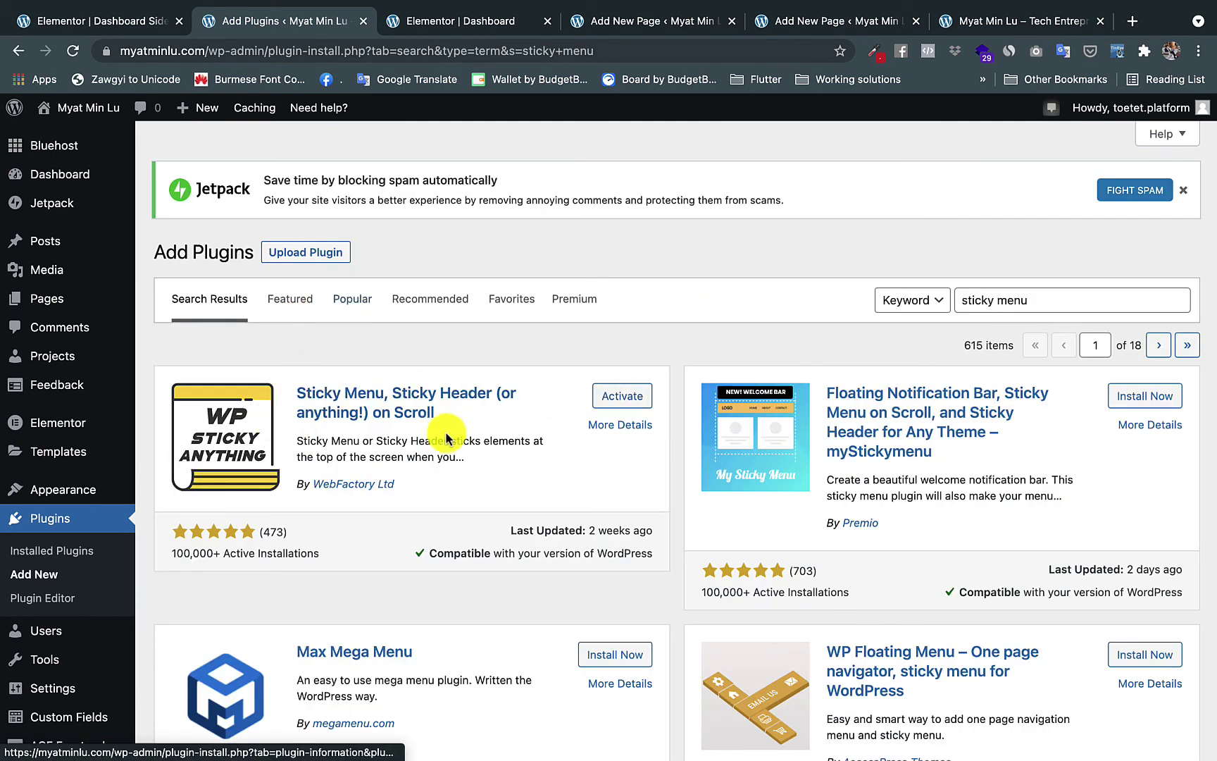
left_click(628, 400)
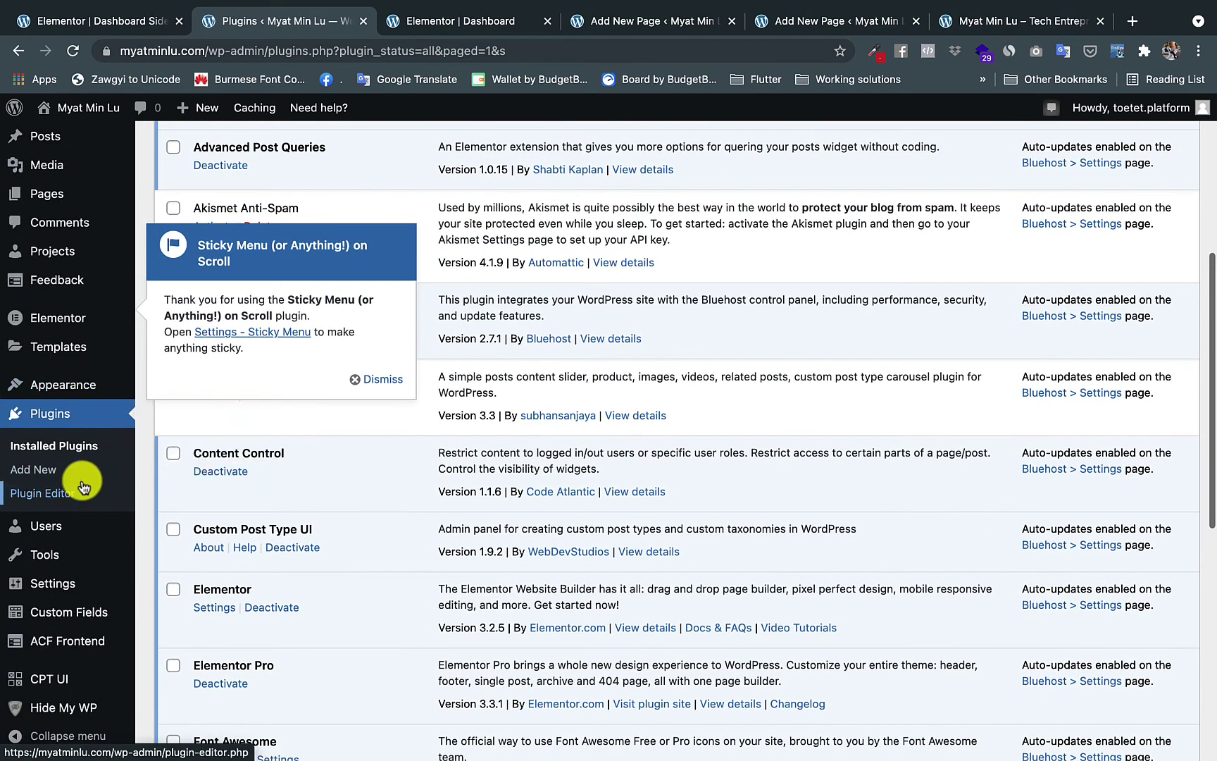
mouse_move(50, 582)
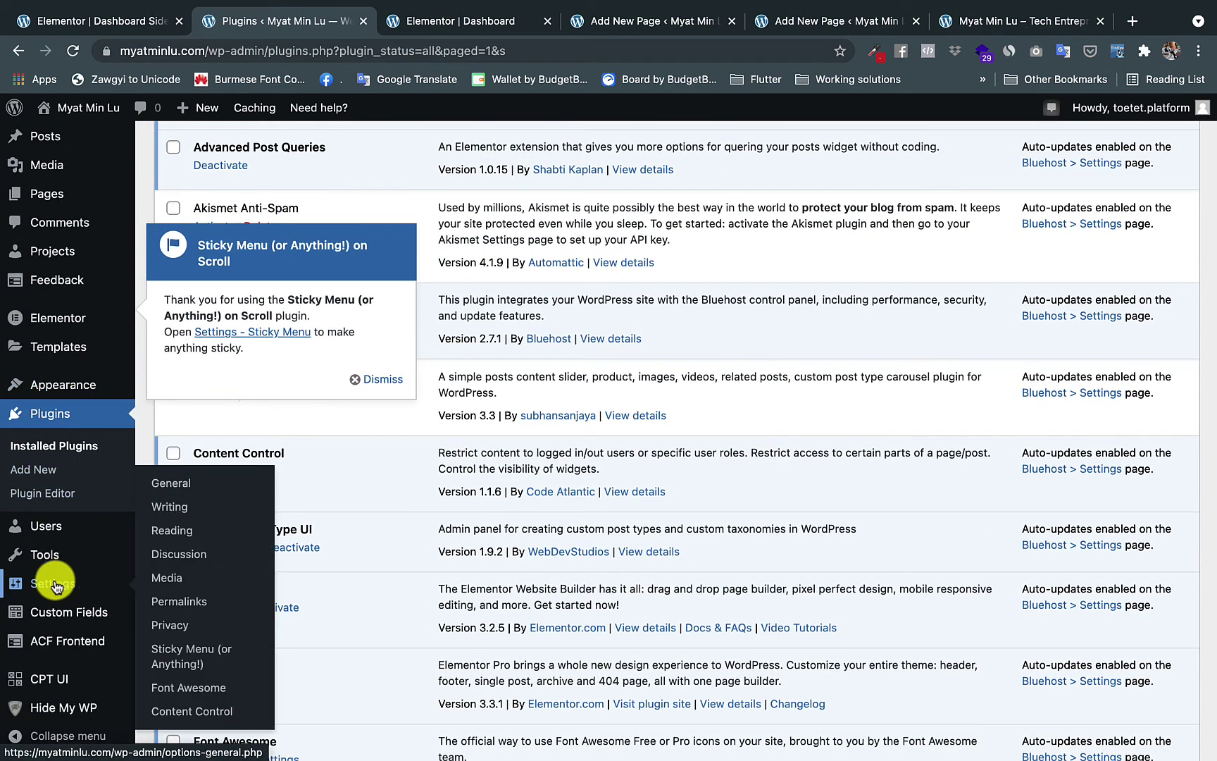
left_click(210, 654)
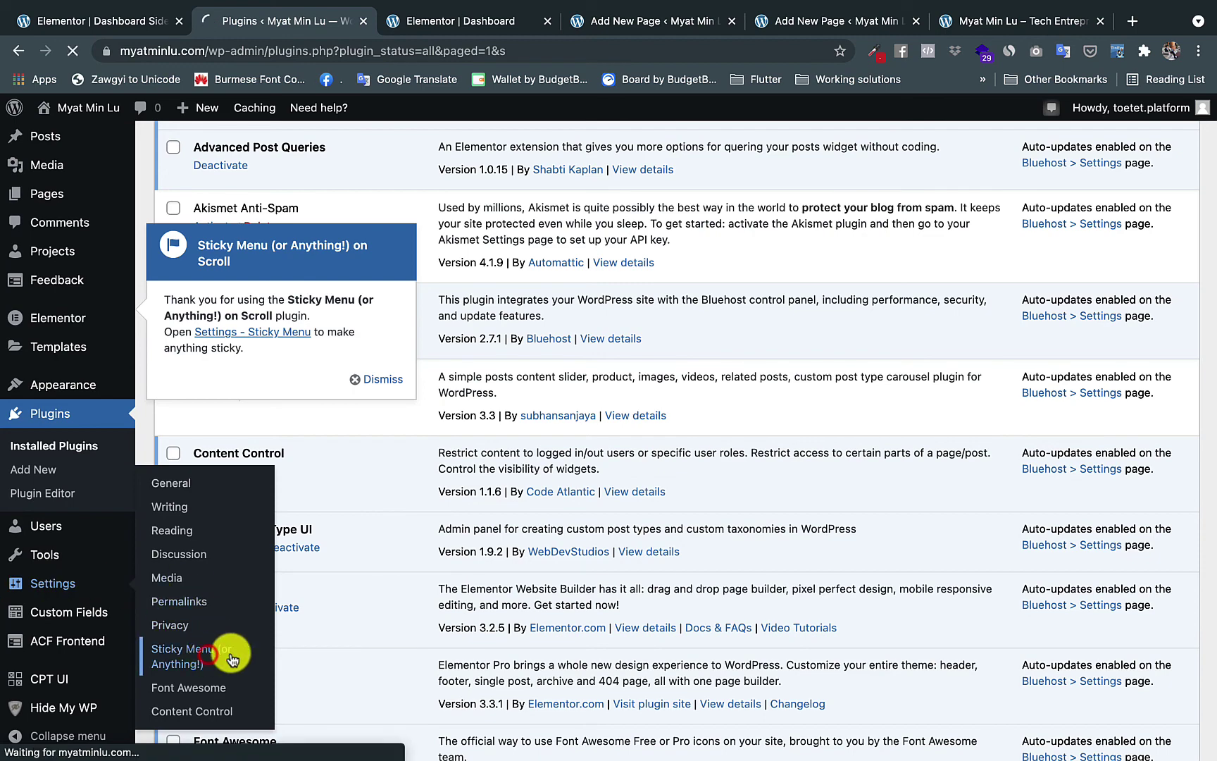
scroll(609, 514, "up", 10)
scroll(522, 475, "up", 3)
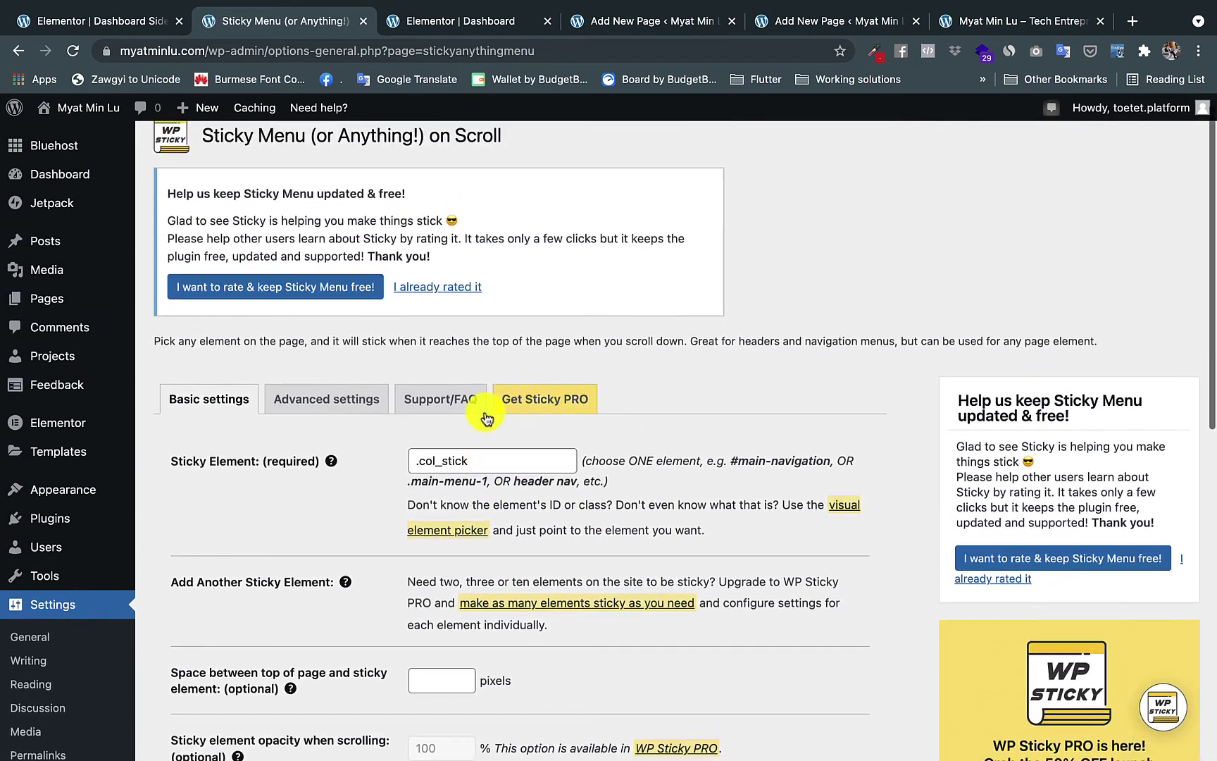
- Select the default .col_stick Sticky Element value, briefly revisiting the sidebar template tab
left_click_drag(522, 475, 399, 486)
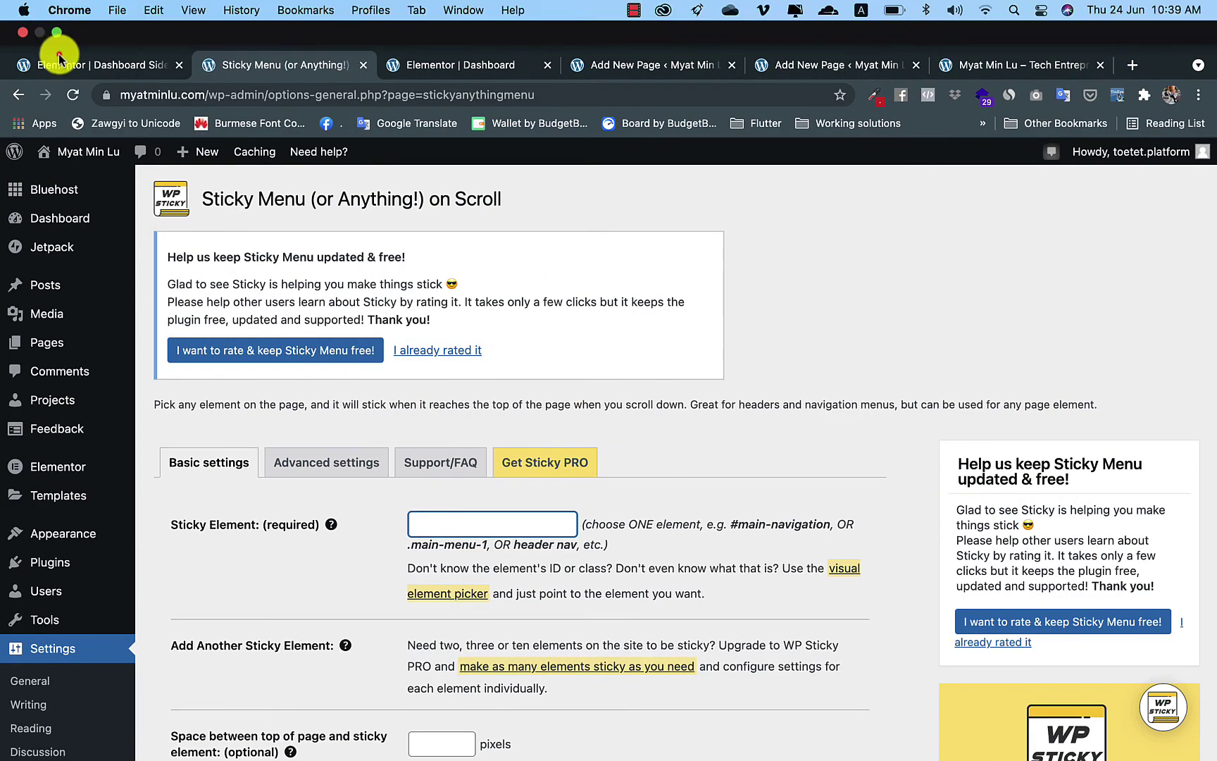
left_click(60, 22)
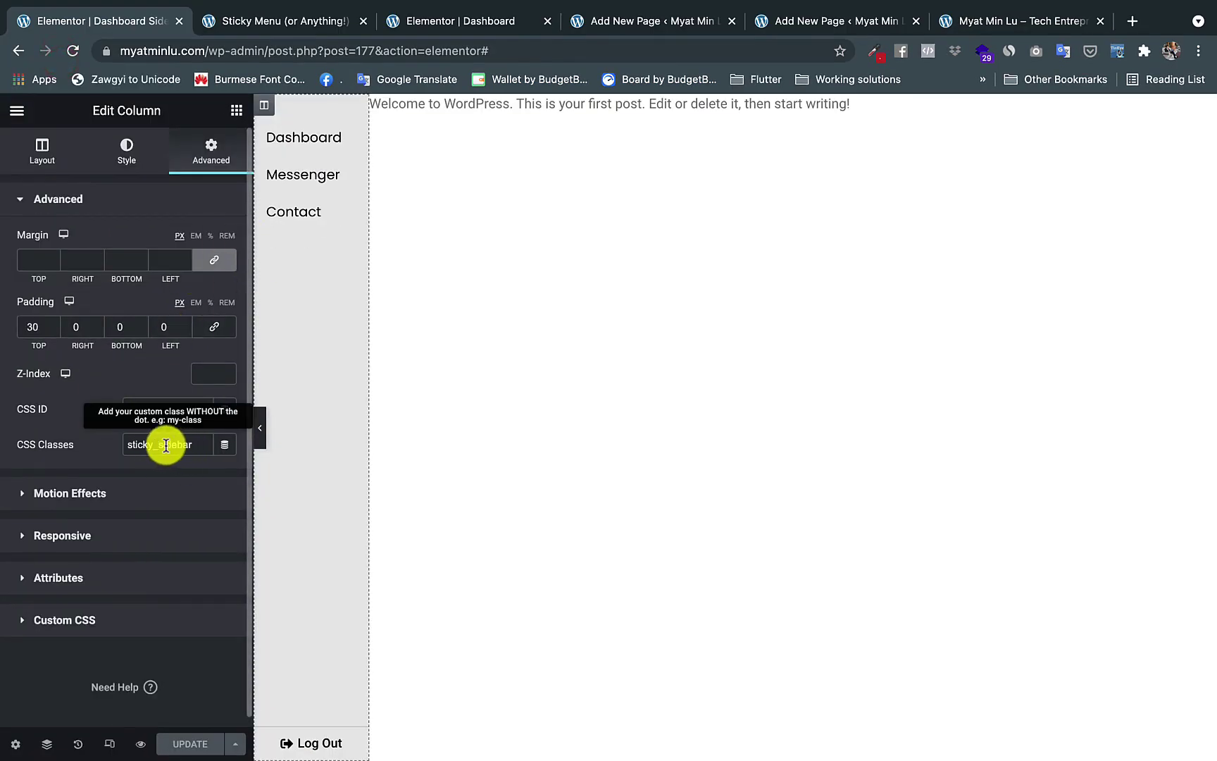
left_click(264, 21)
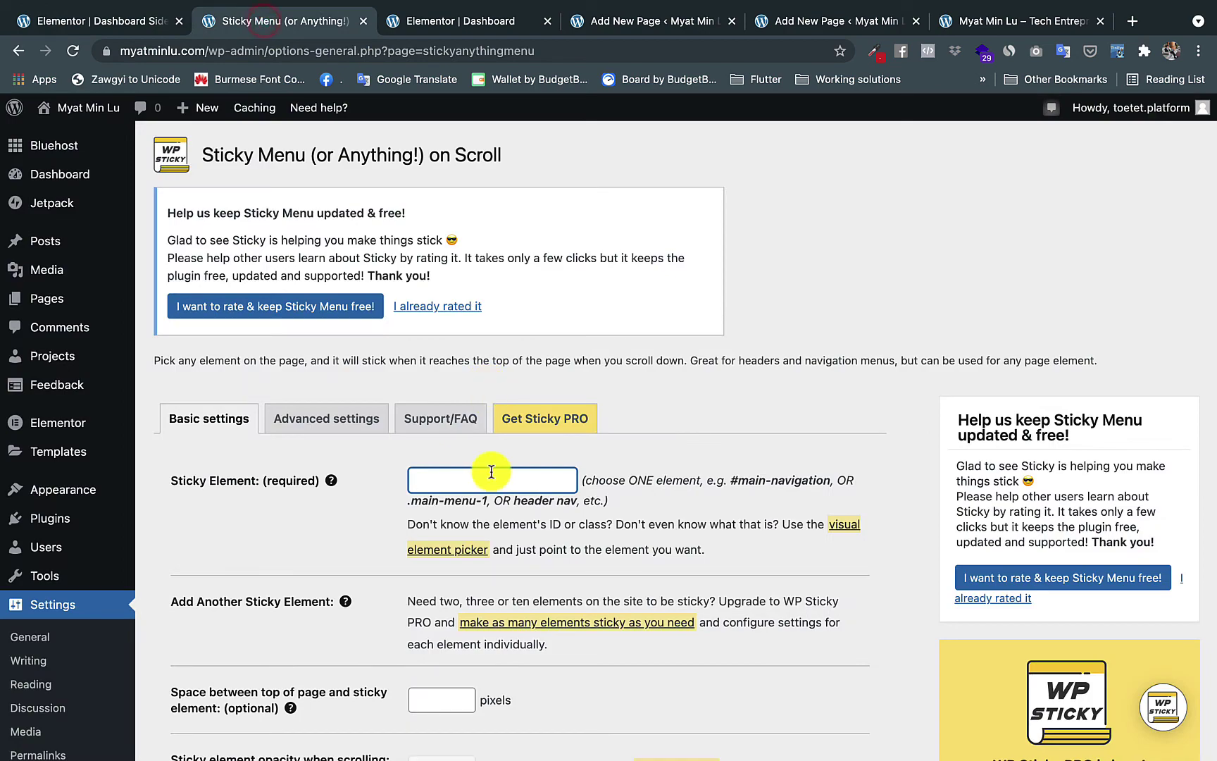
type(".sticky_sidebar")
scroll(272, 467, "down", 2)
scroll(238, 475, "down", 7)
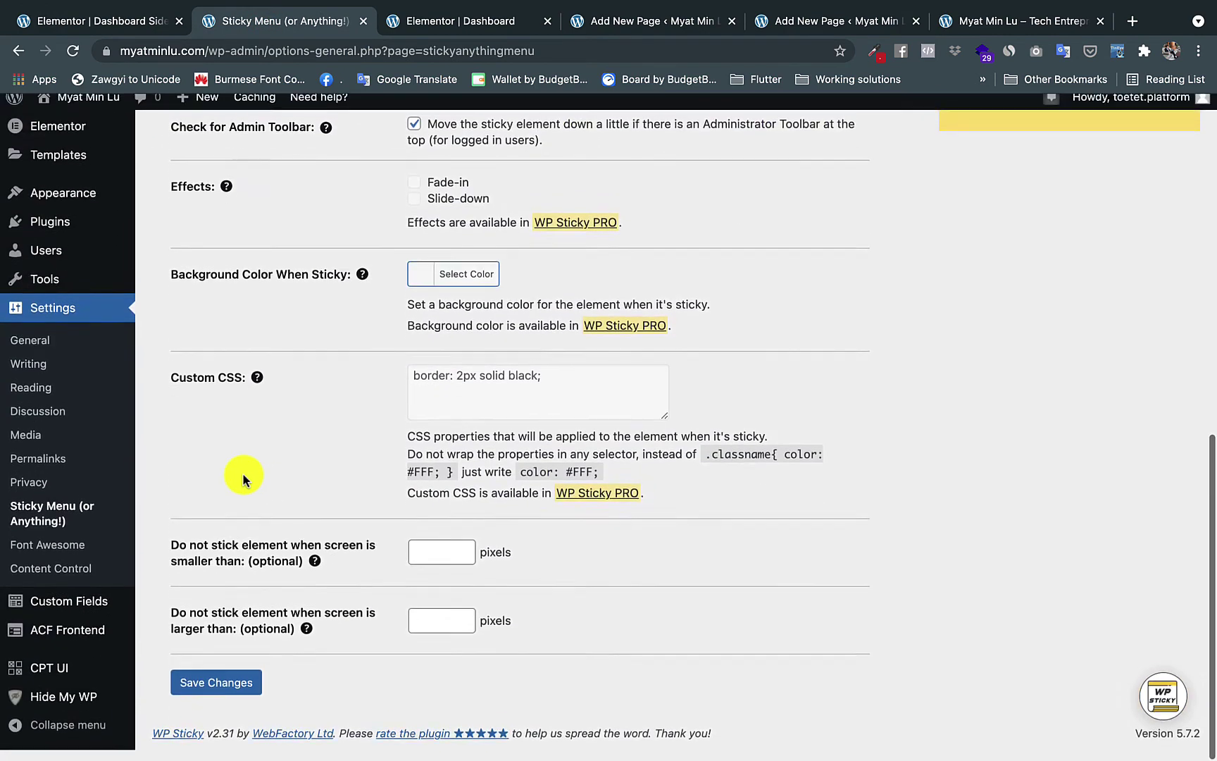
- Save the .sticky_sidebar sticky element setting and switch to the site pages tab
left_click(215, 703)
left_click(646, 21)
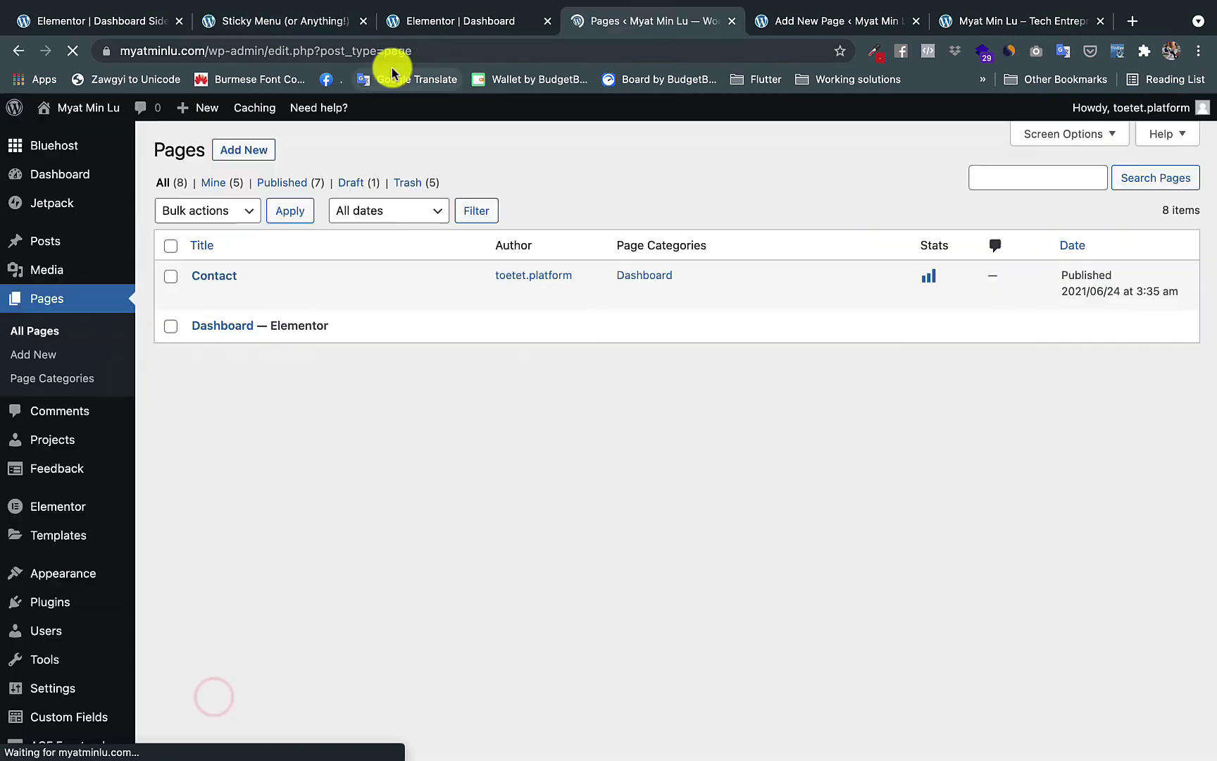
scroll(565, 371, "down", 2)
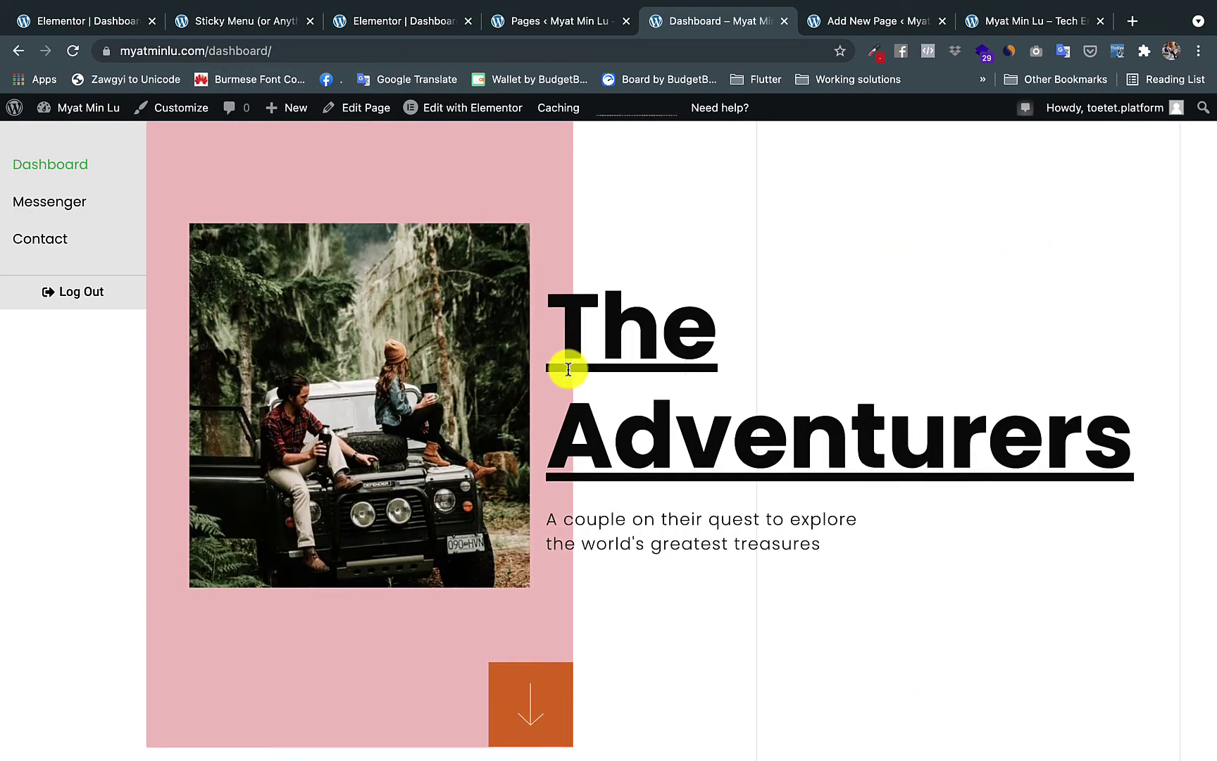
scroll(565, 370, "down", 5)
scroll(567, 367, "down", 5)
scroll(567, 371, "down", 3)
scroll(564, 367, "up", 5)
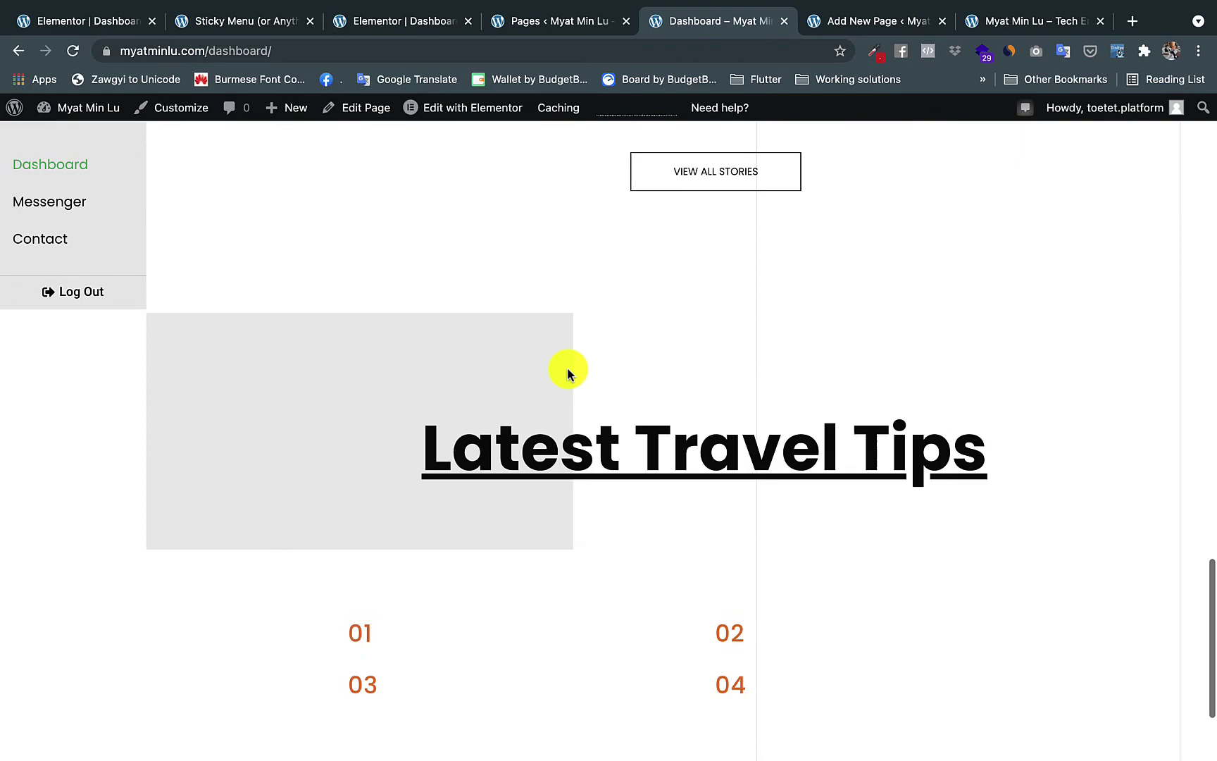
scroll(565, 367, "up", 10)
scroll(405, 353, "down", 2)
scroll(405, 356, "down", 10)
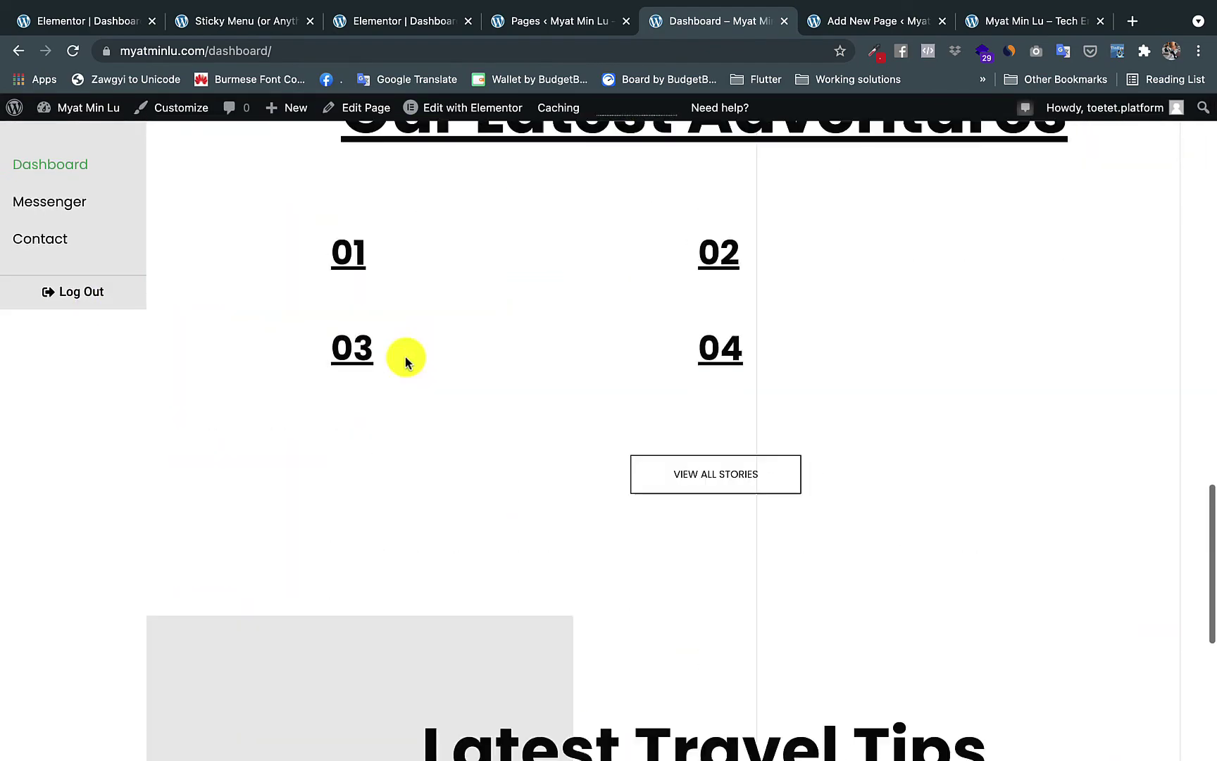
scroll(405, 359, "down", 5)
scroll(405, 357, "up", 10)
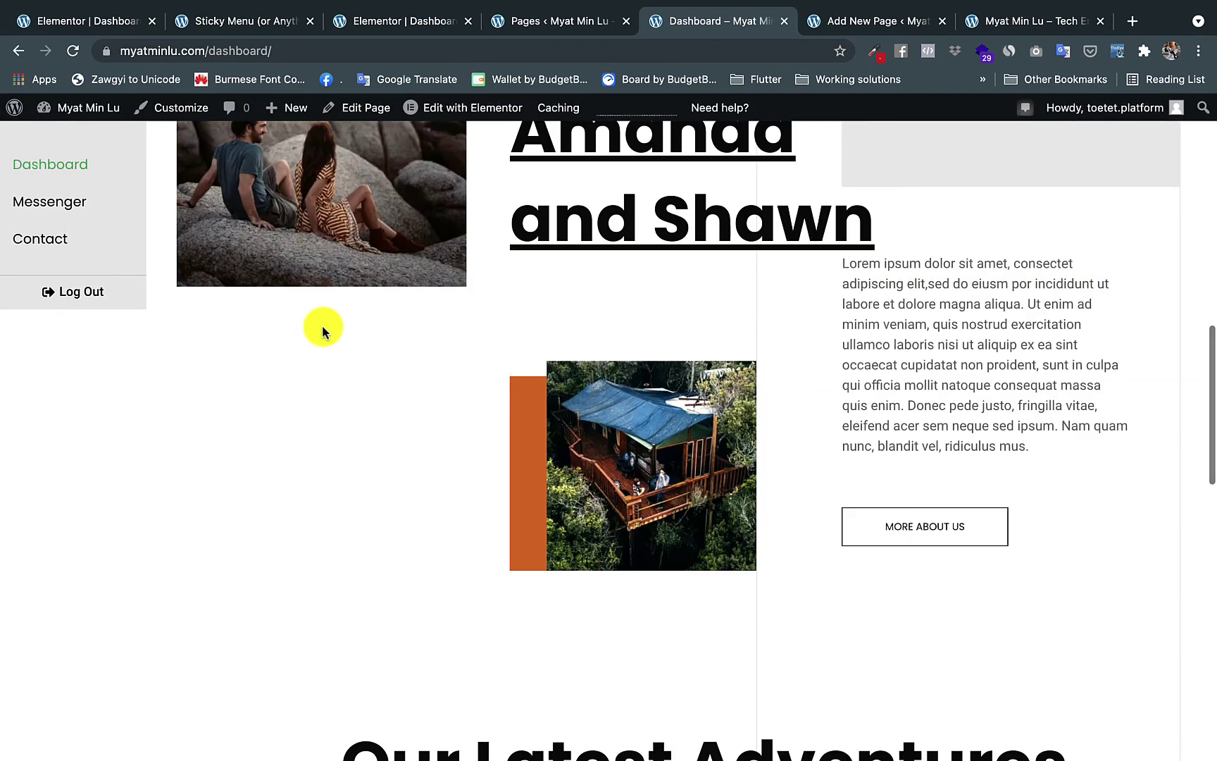
scroll(322, 327, "down", 3)
scroll(323, 328, "down", 2)
scroll(323, 327, "down", 1)
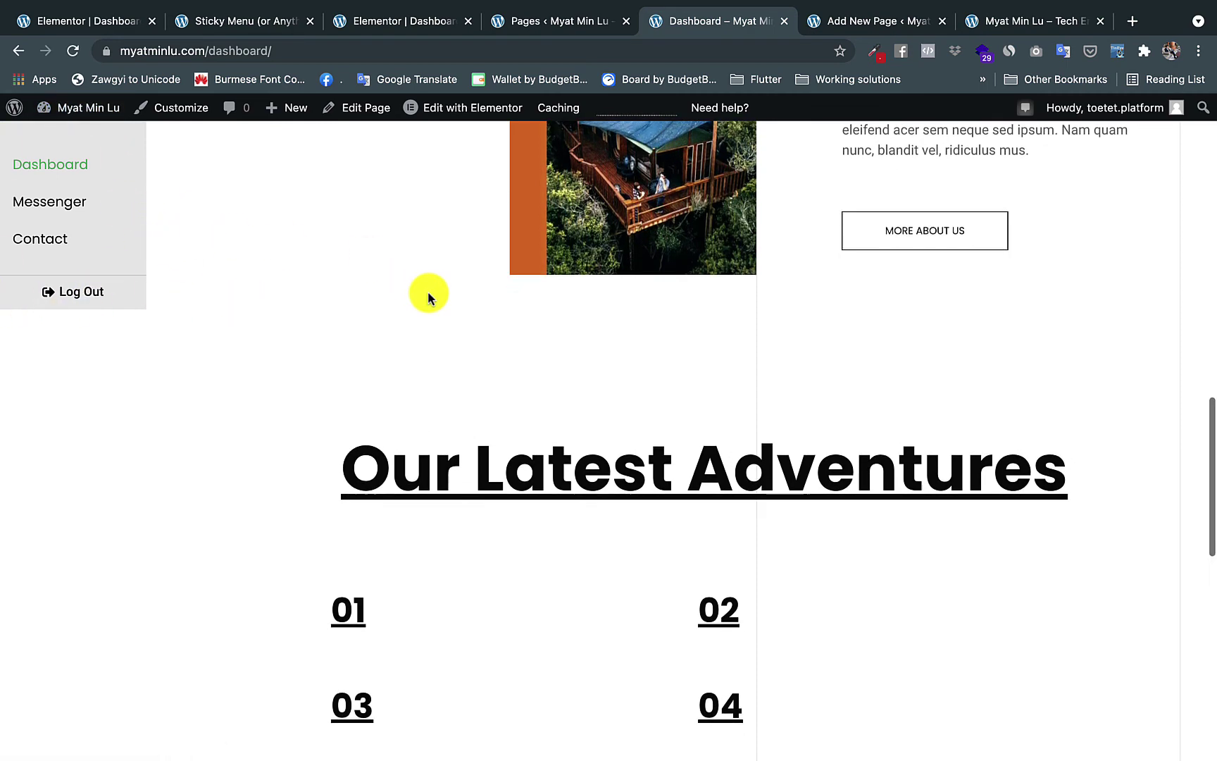
scroll(427, 294, "down", 5)
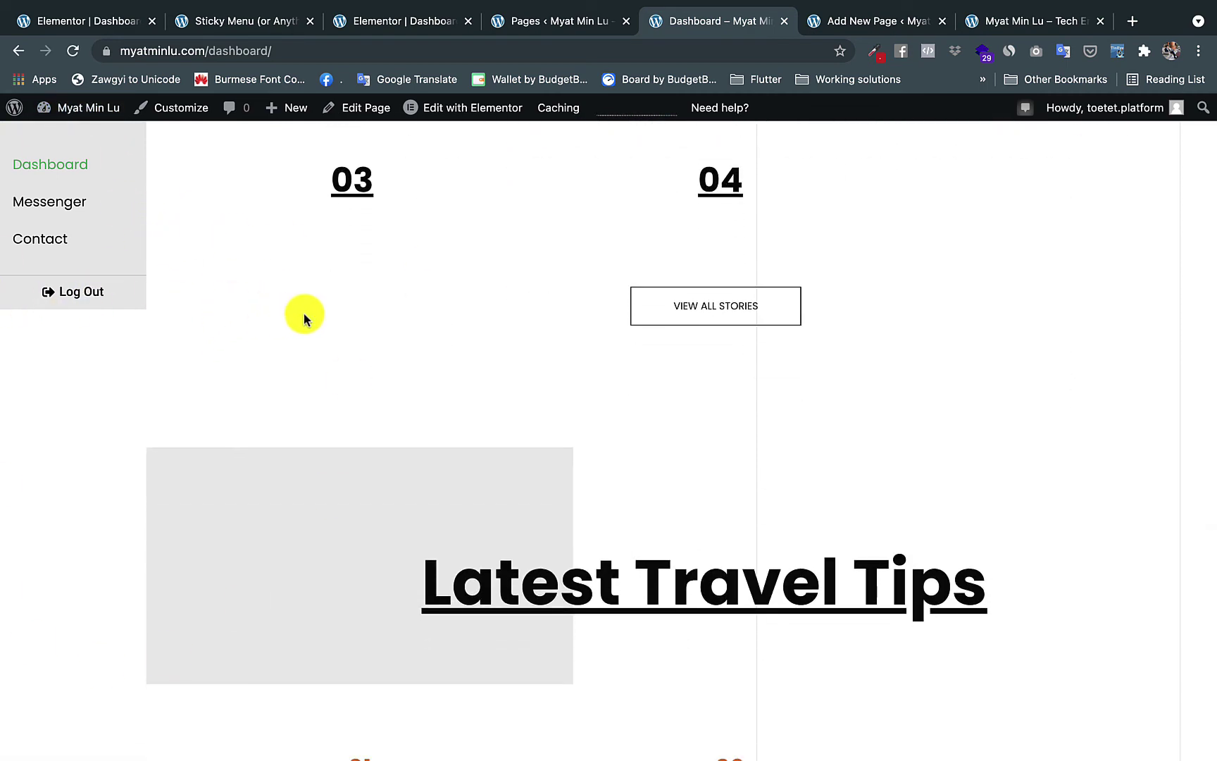
scroll(304, 316, "up", 10)
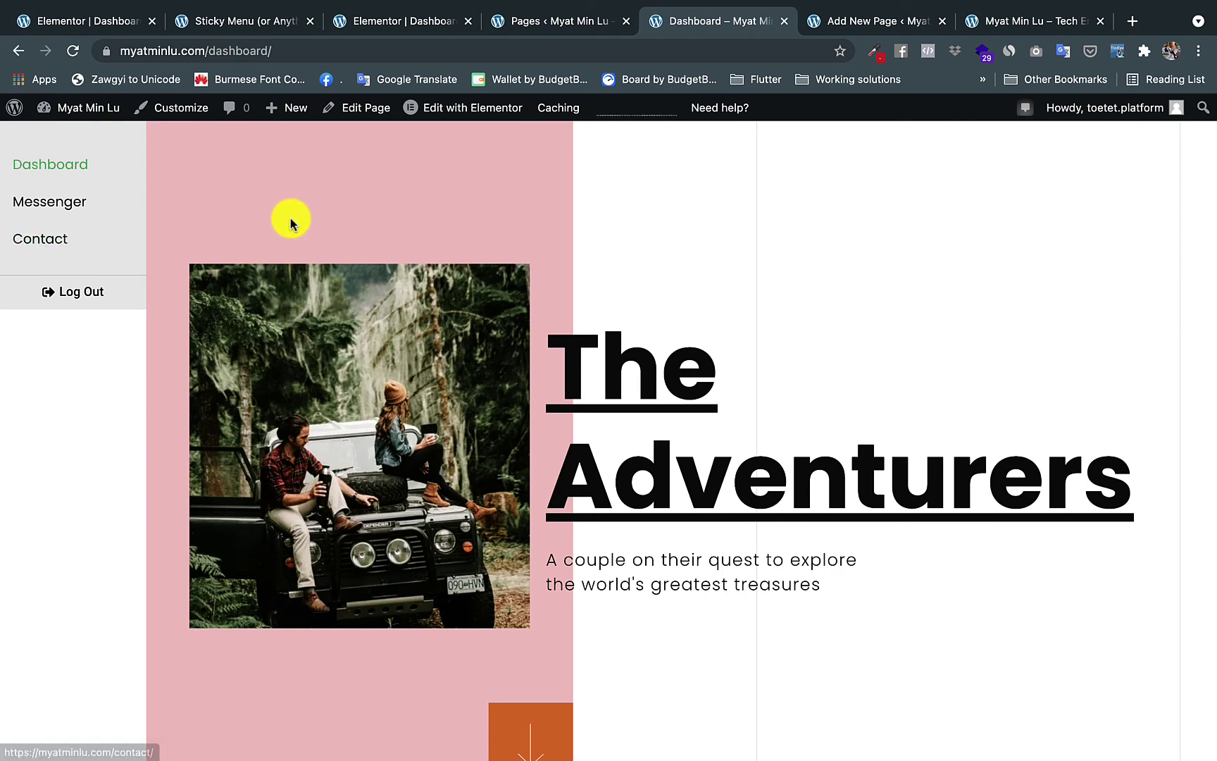
- Add Custom CSS 'selector{ height: 100vh; }' to the sidebar column's Advanced settings
left_click(60, 22)
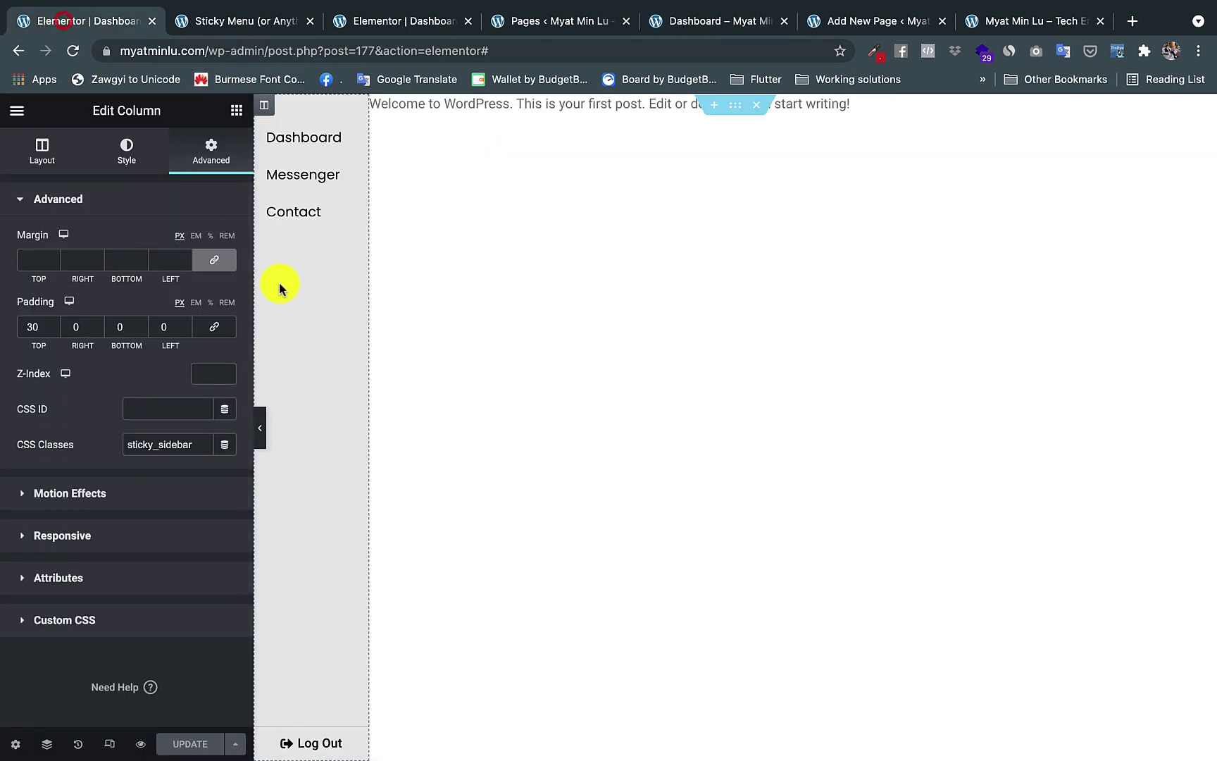
right_click(273, 108)
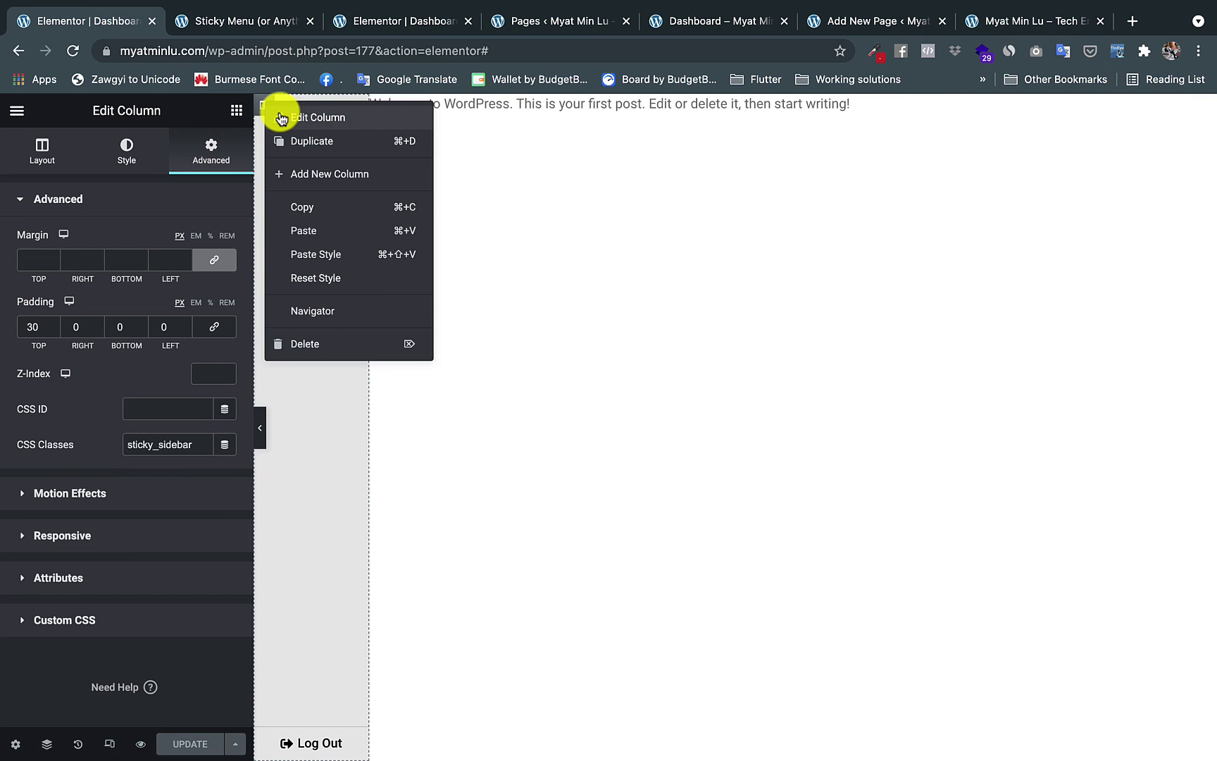
left_click(280, 112)
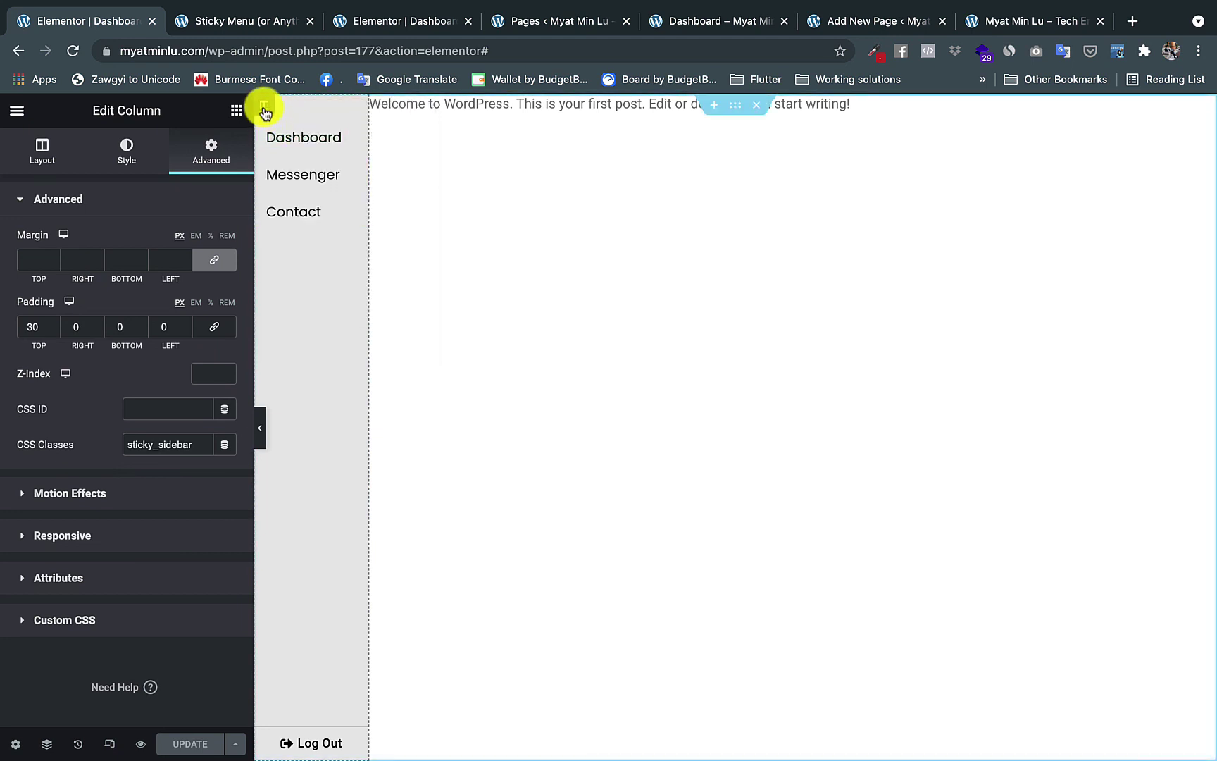
right_click(265, 112)
left_click(280, 115)
left_click(205, 160)
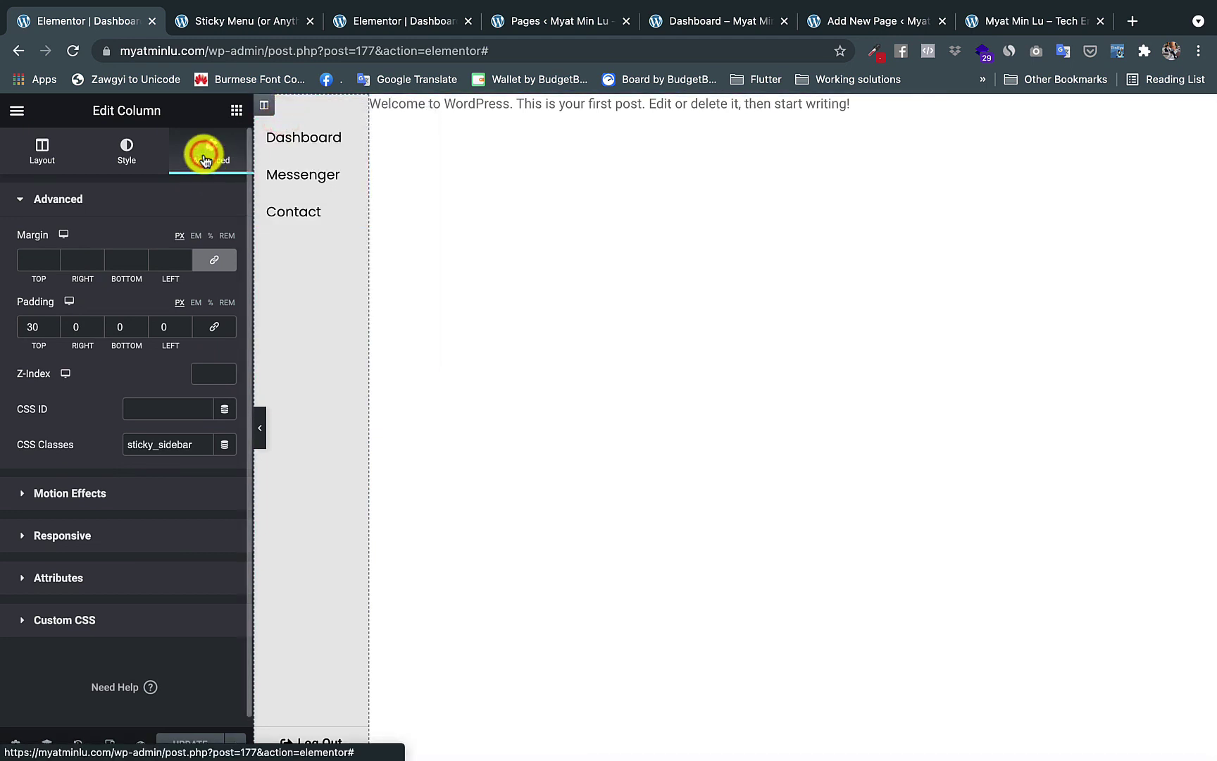
scroll(133, 571, "down", 1)
left_click(129, 610)
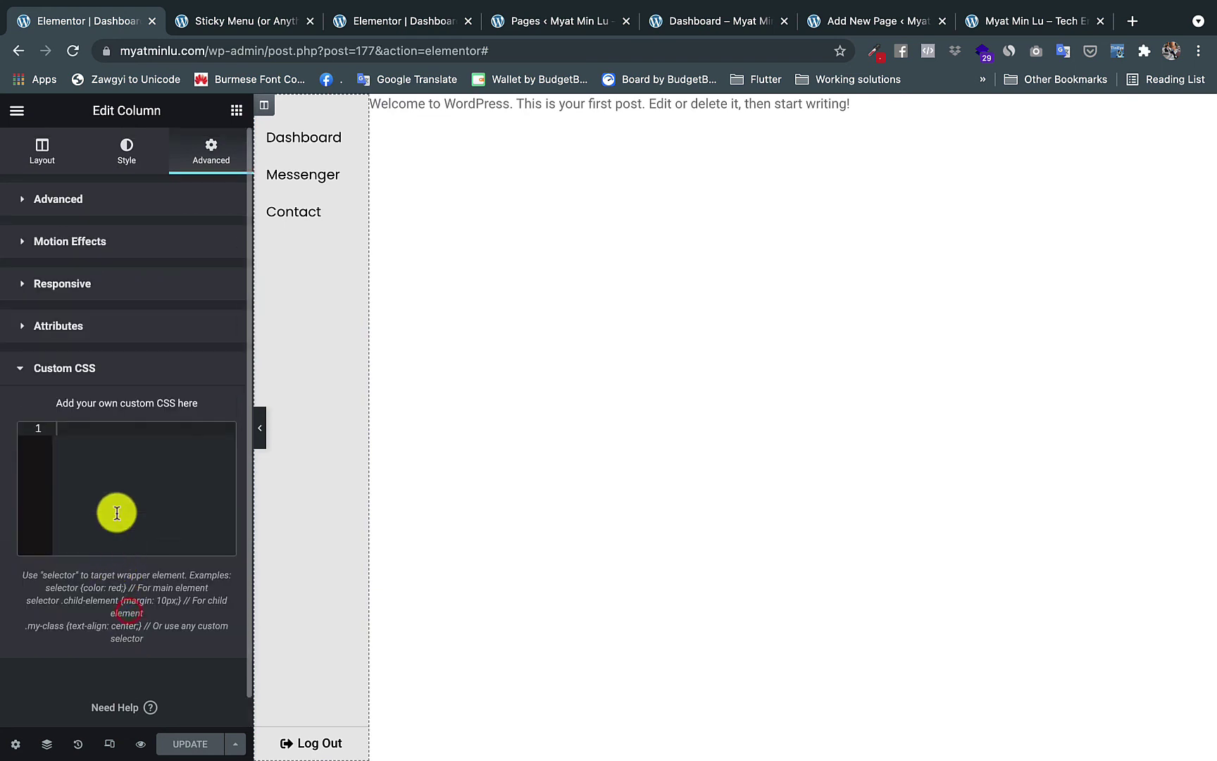
left_click(117, 473)
type("s")
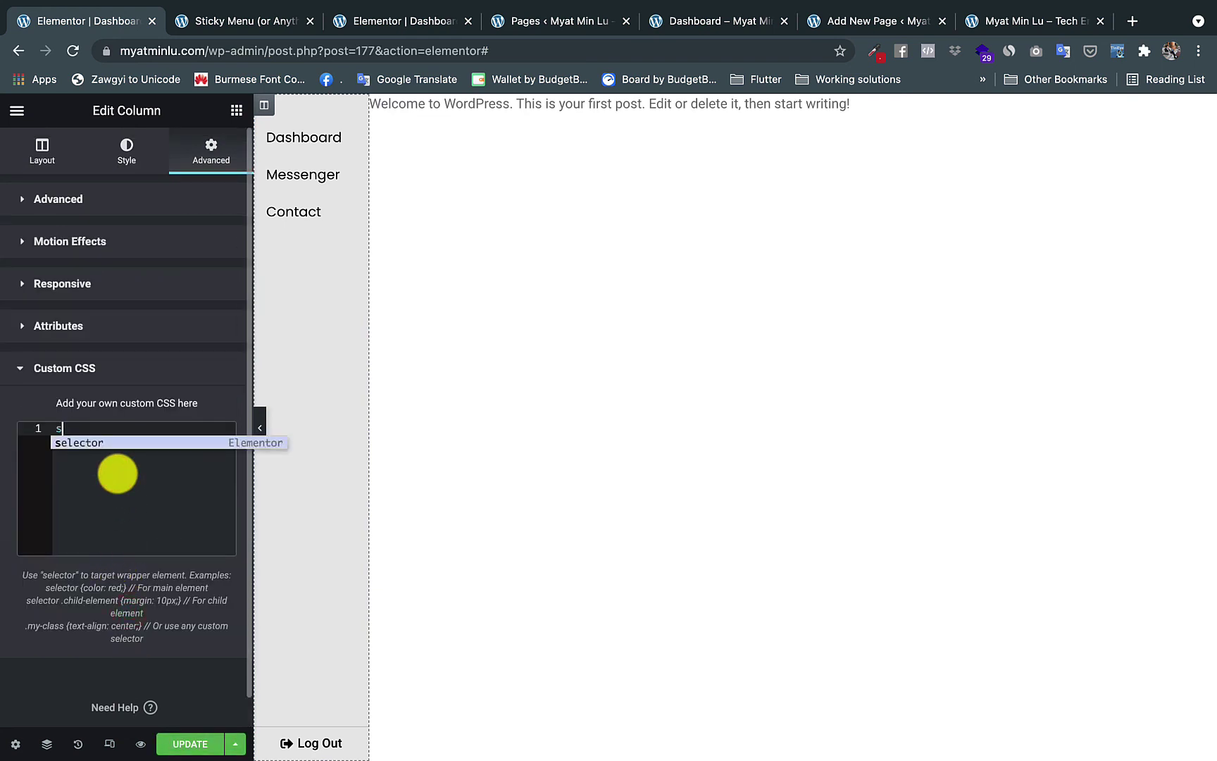
type("elector{     he")
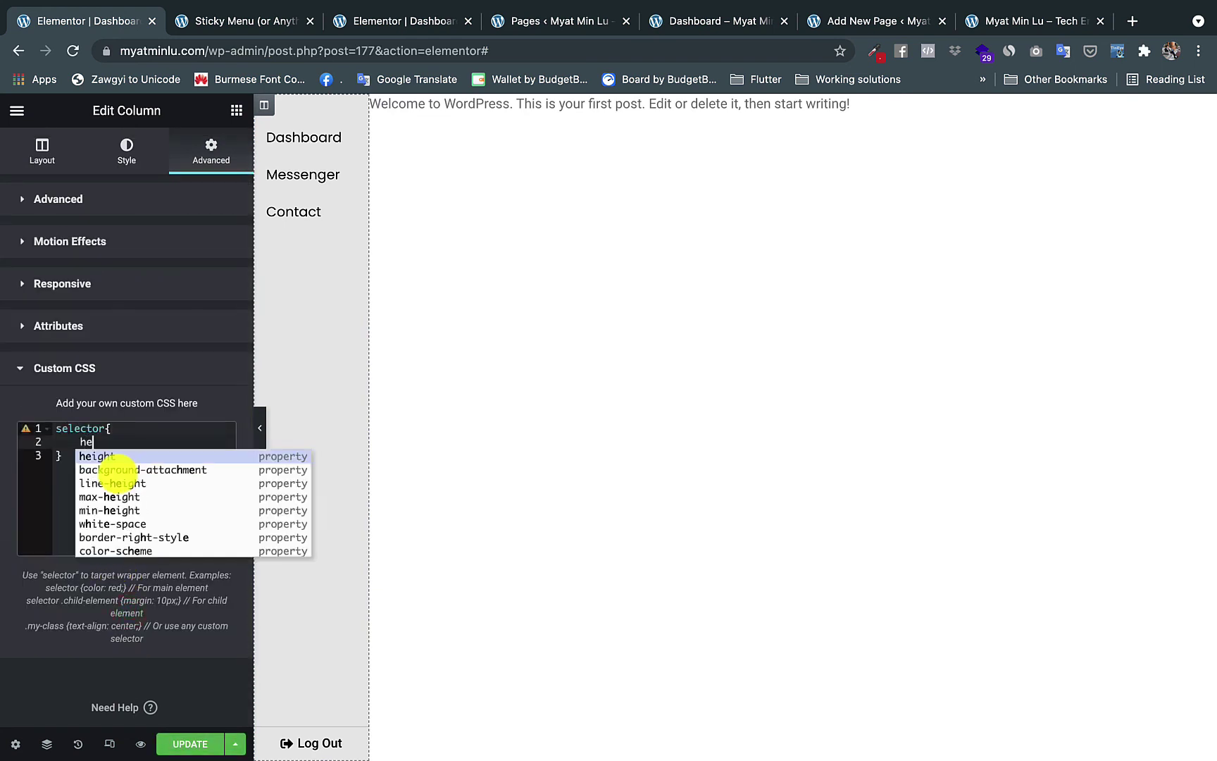
key("Return")
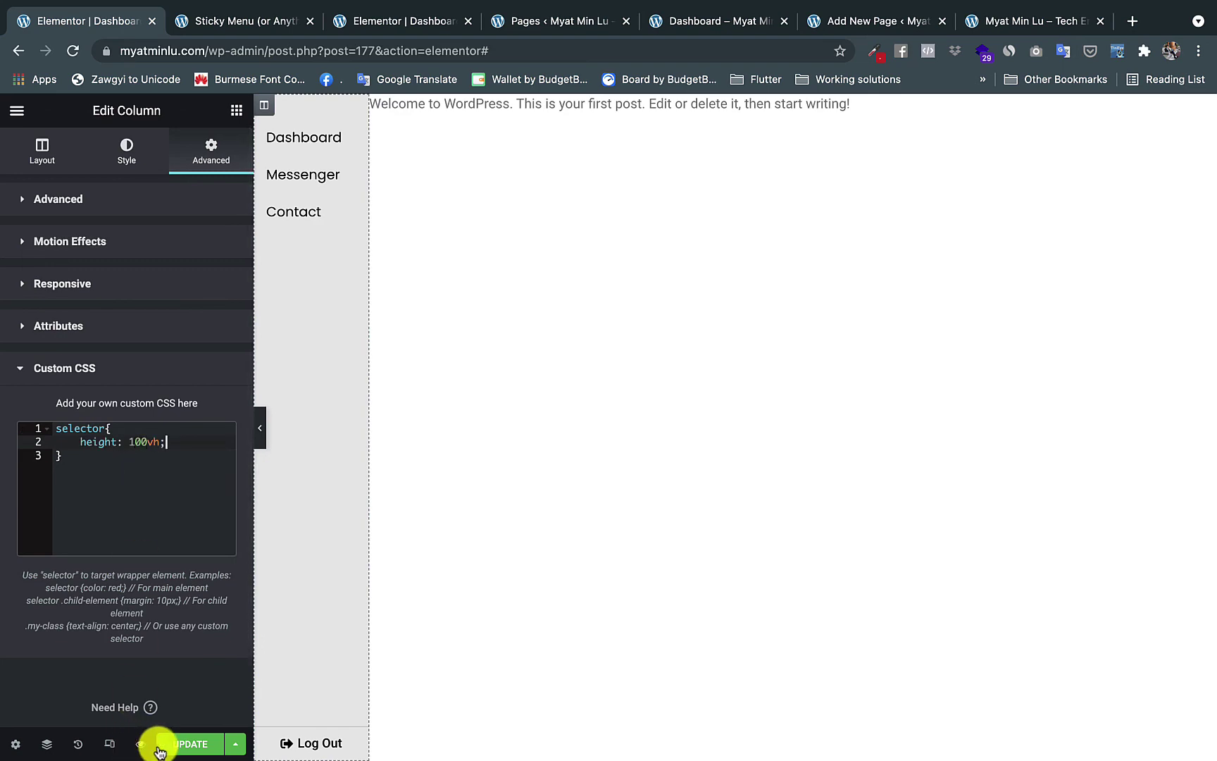
- Reload the live Dashboard page and open its URL in a Chrome guest window
left_click(657, 21)
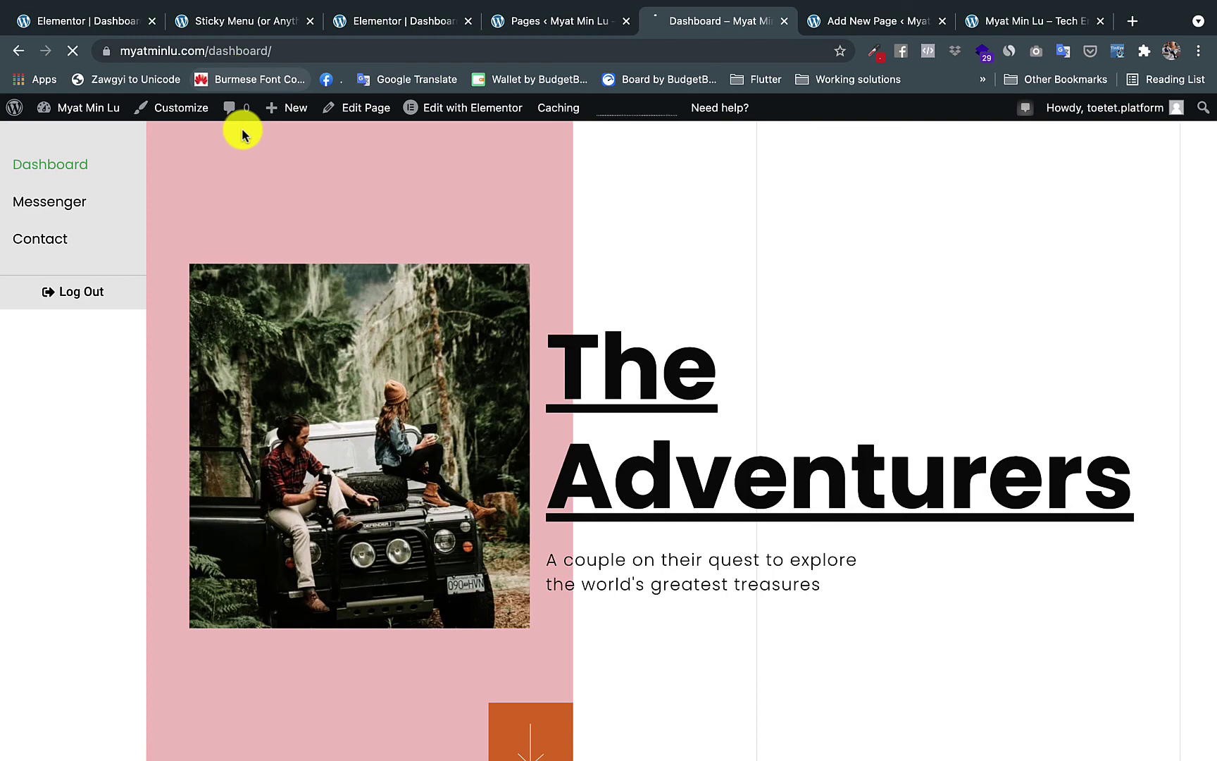
key("ctrl+r")
scroll(375, 233, "down", 5)
scroll(229, 192, "down", 10)
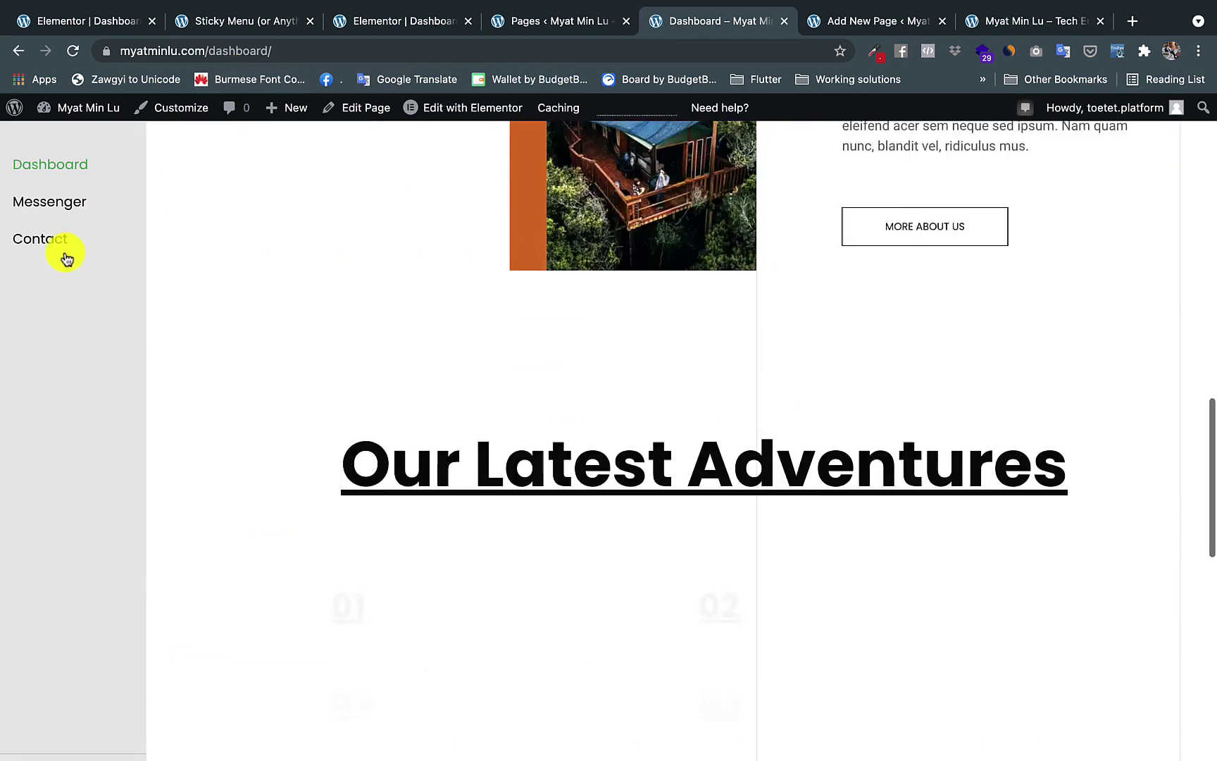
scroll(229, 193, "up", 5)
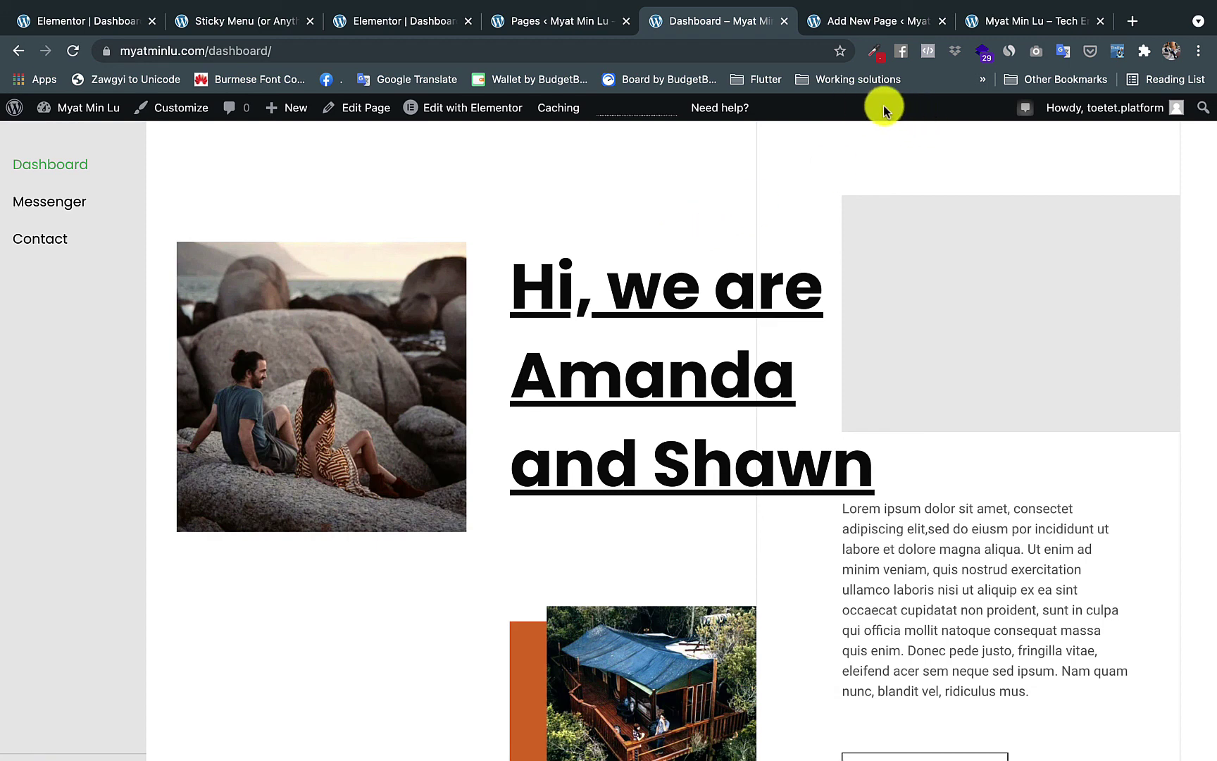
left_click(388, 51)
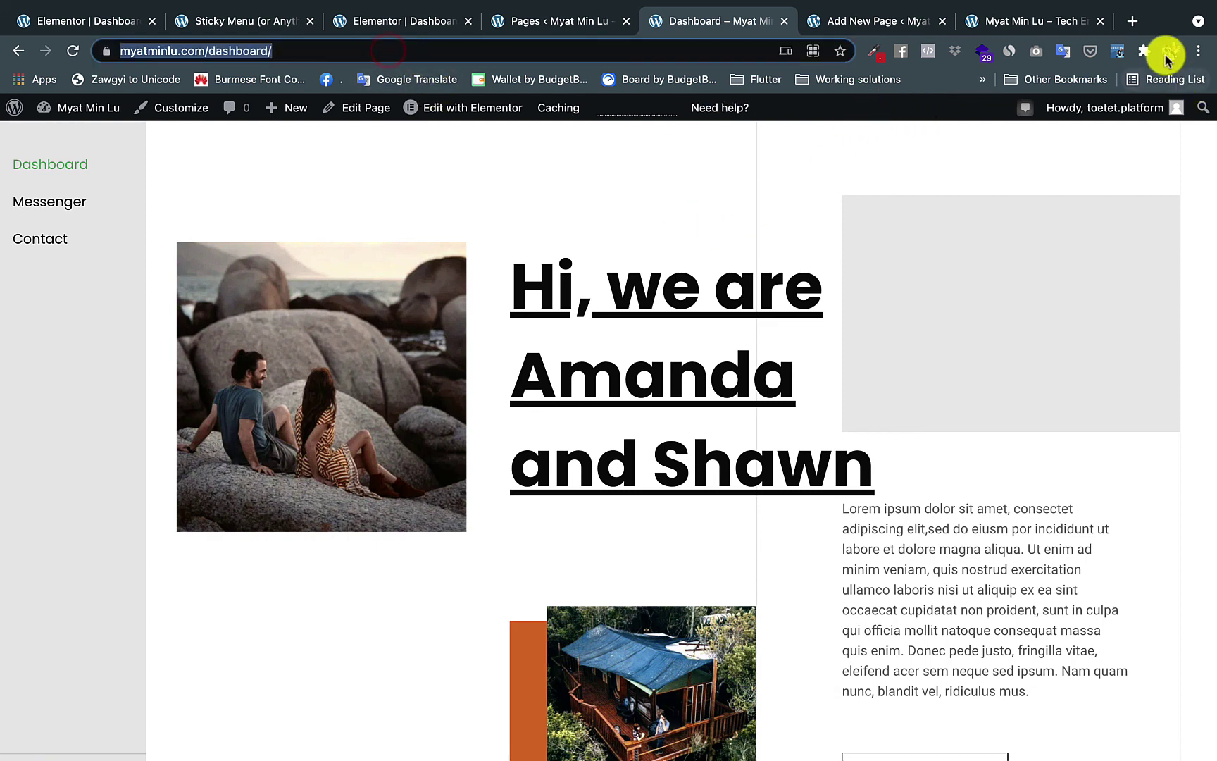
left_click(1168, 58)
left_click(1058, 551)
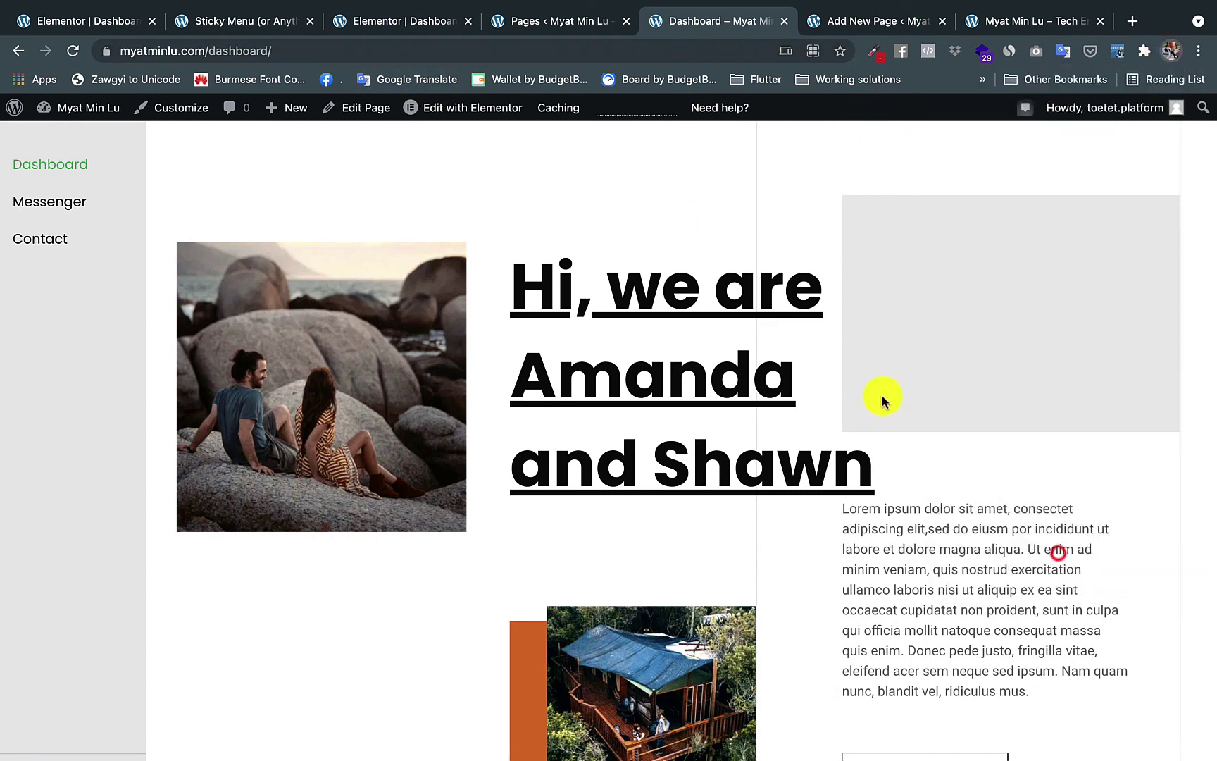
type("https://myatminlu.com/dashboard/")
key("Return")
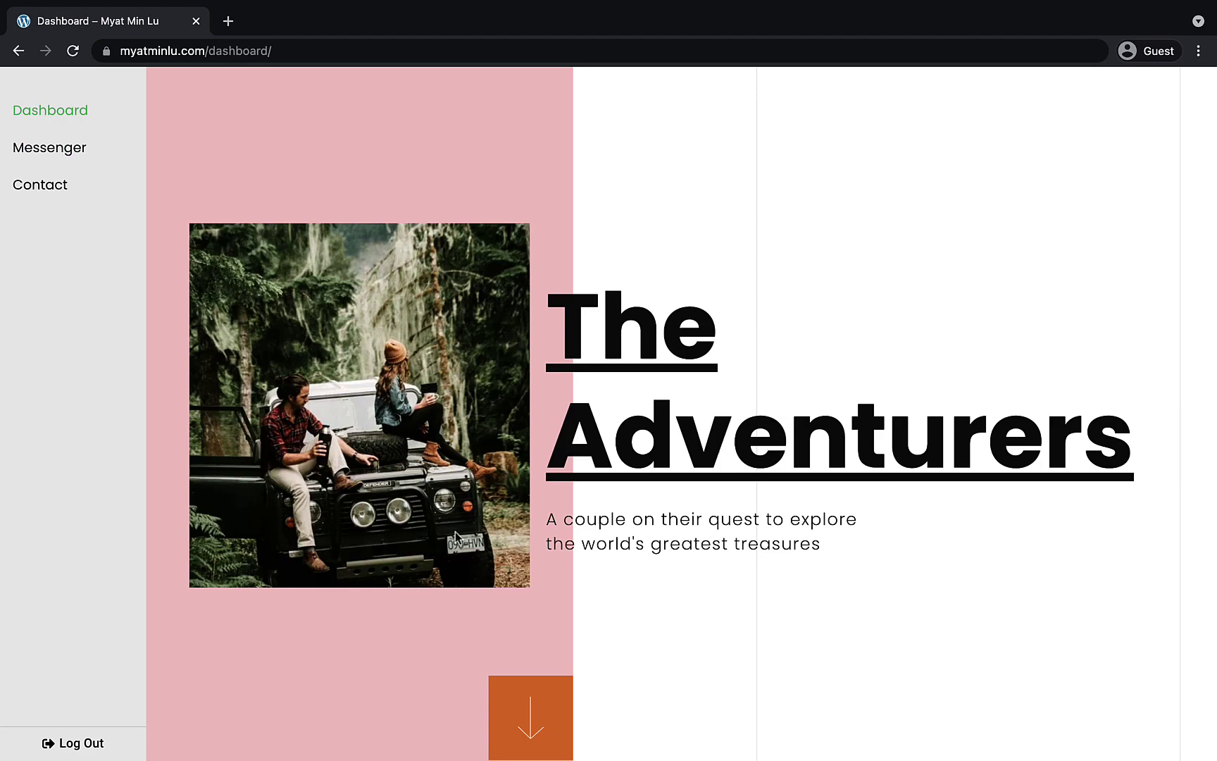
scroll(456, 532, "down", 2)
scroll(456, 531, "down", 5)
scroll(455, 532, "down", 5)
scroll(456, 534, "up", 5)
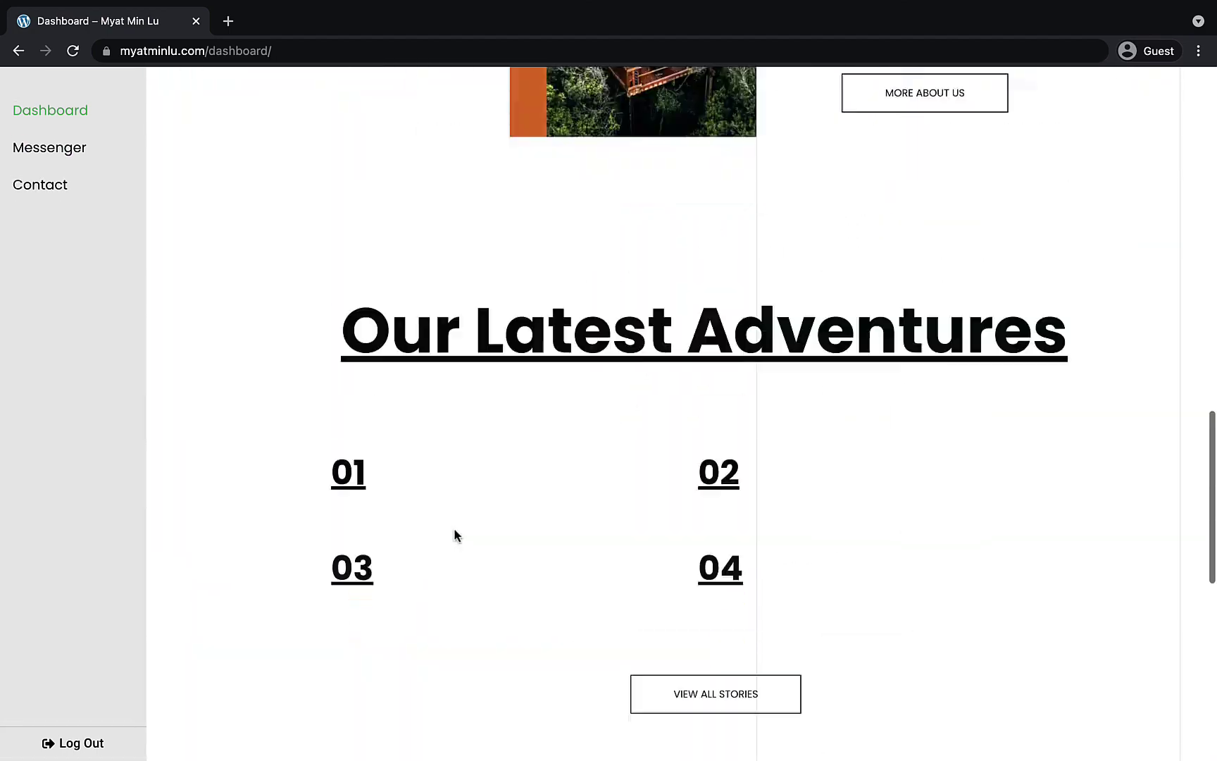
scroll(454, 536, "up", 10)
scroll(454, 535, "down", 1)
scroll(455, 536, "down", 10)
scroll(456, 536, "down", 5)
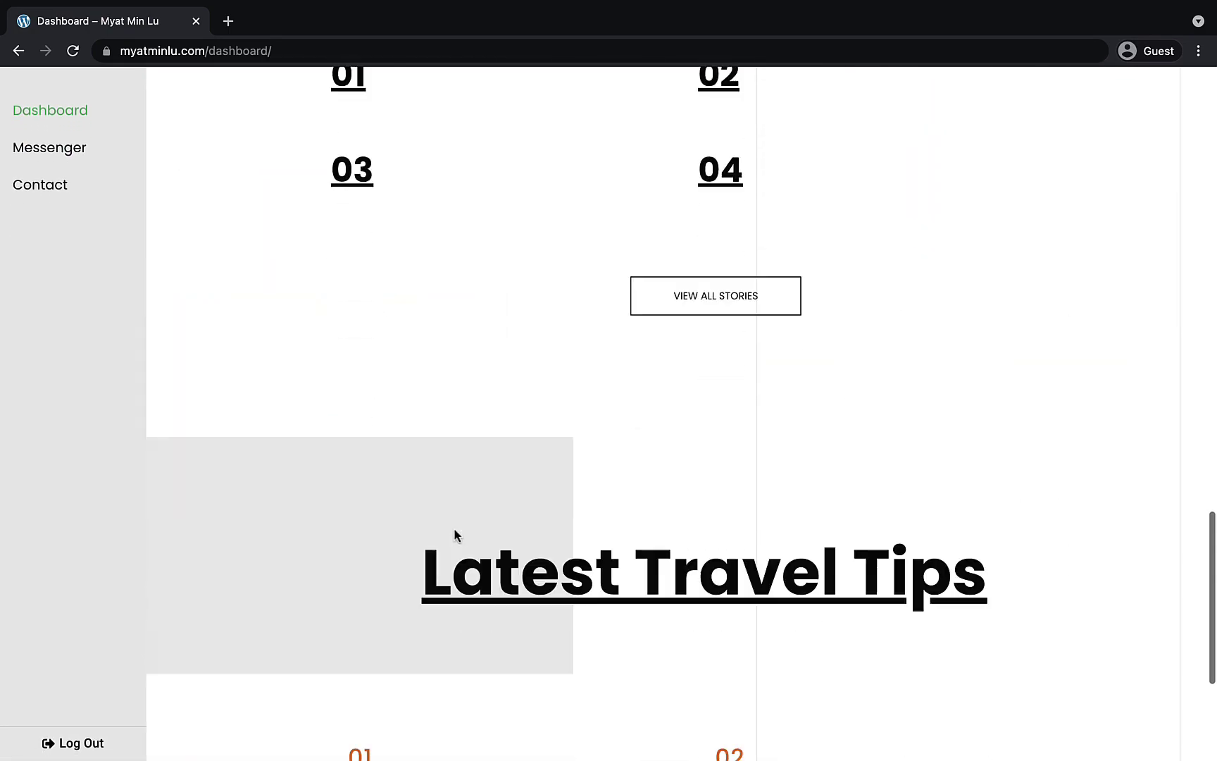
scroll(455, 534, "up", 10)
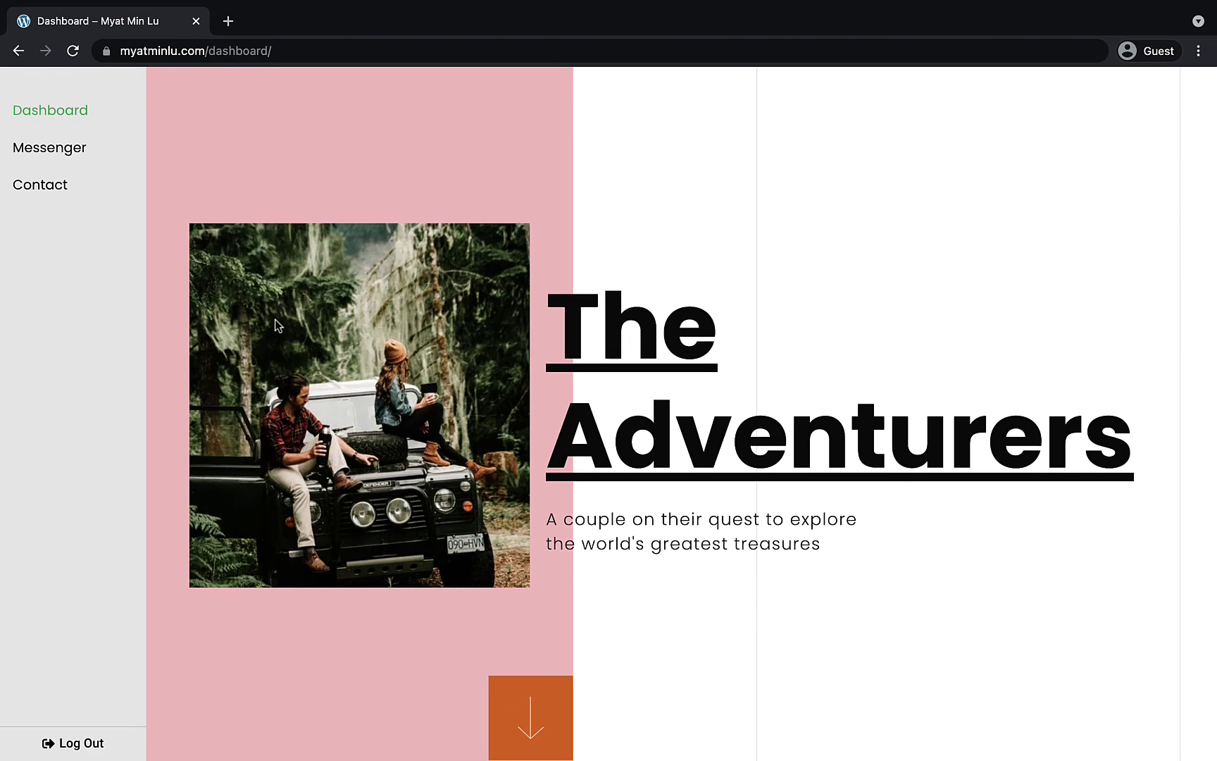
- Switch desktop spaces back to the Elementor template editor
key("ctrl+Left")
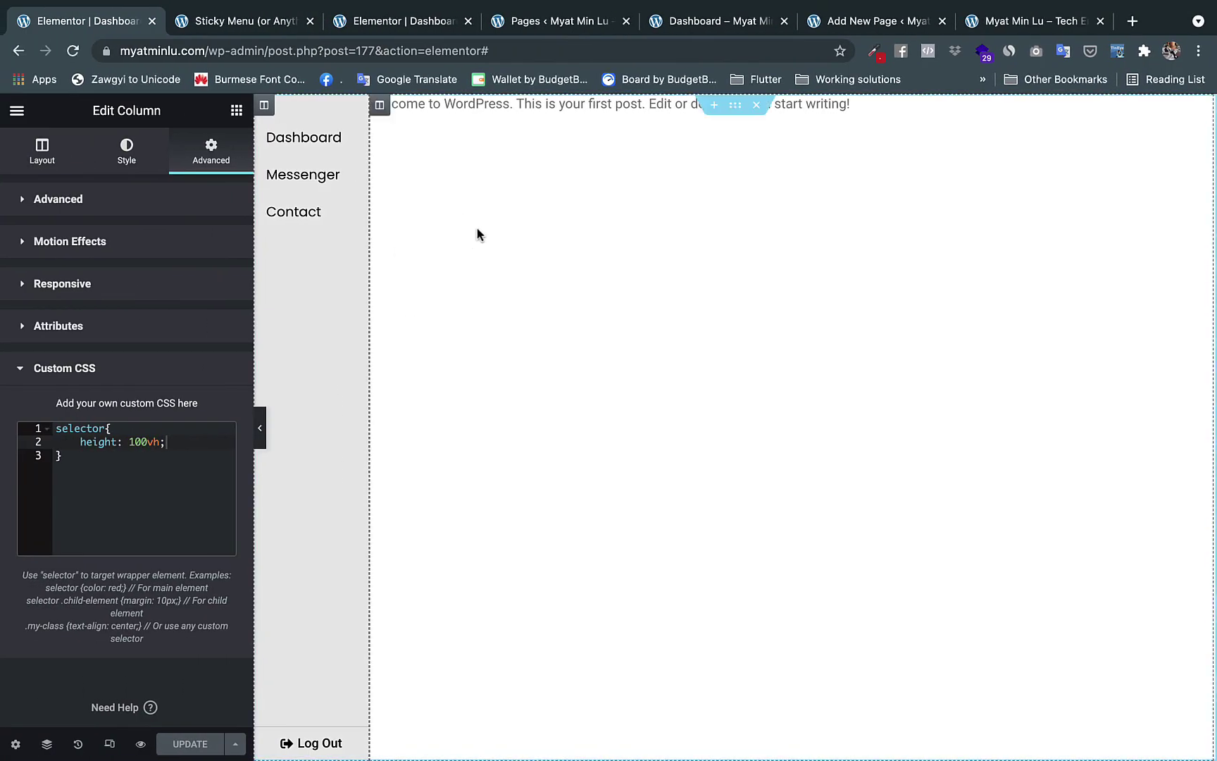